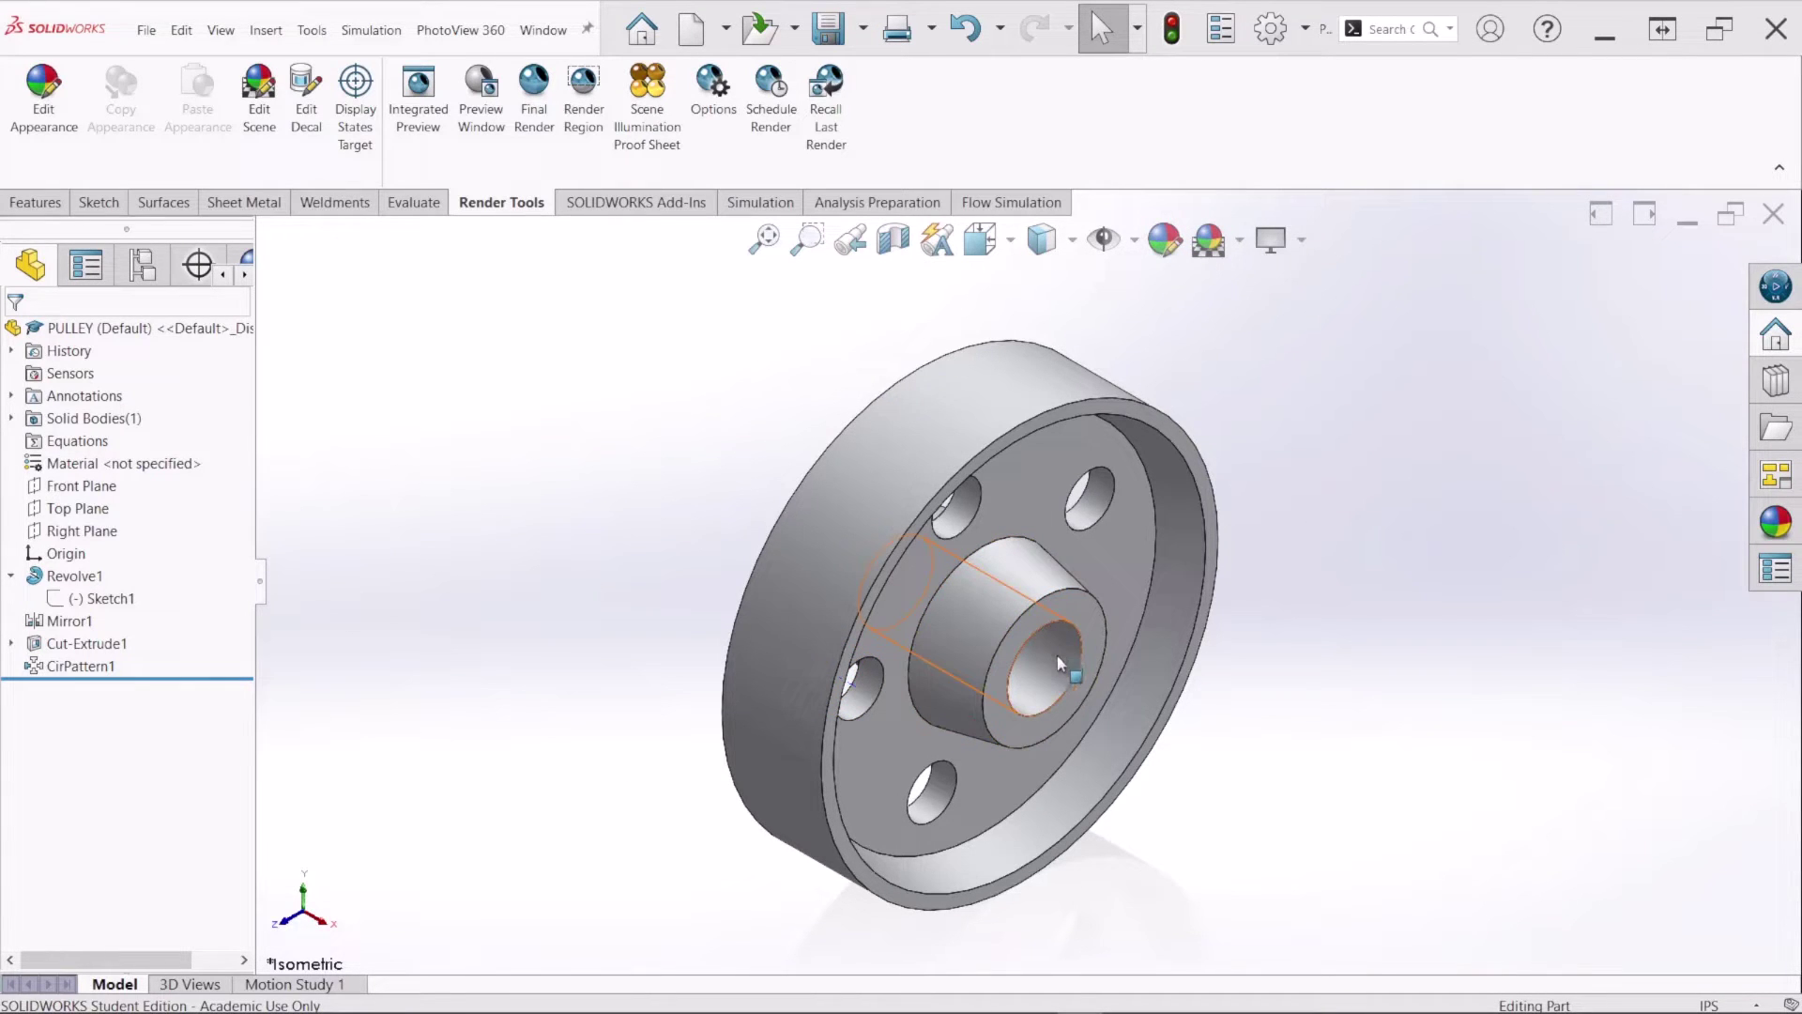
Step: Show the Features commands in place of the rendering tools for the finished pulley model
left_click(35, 202)
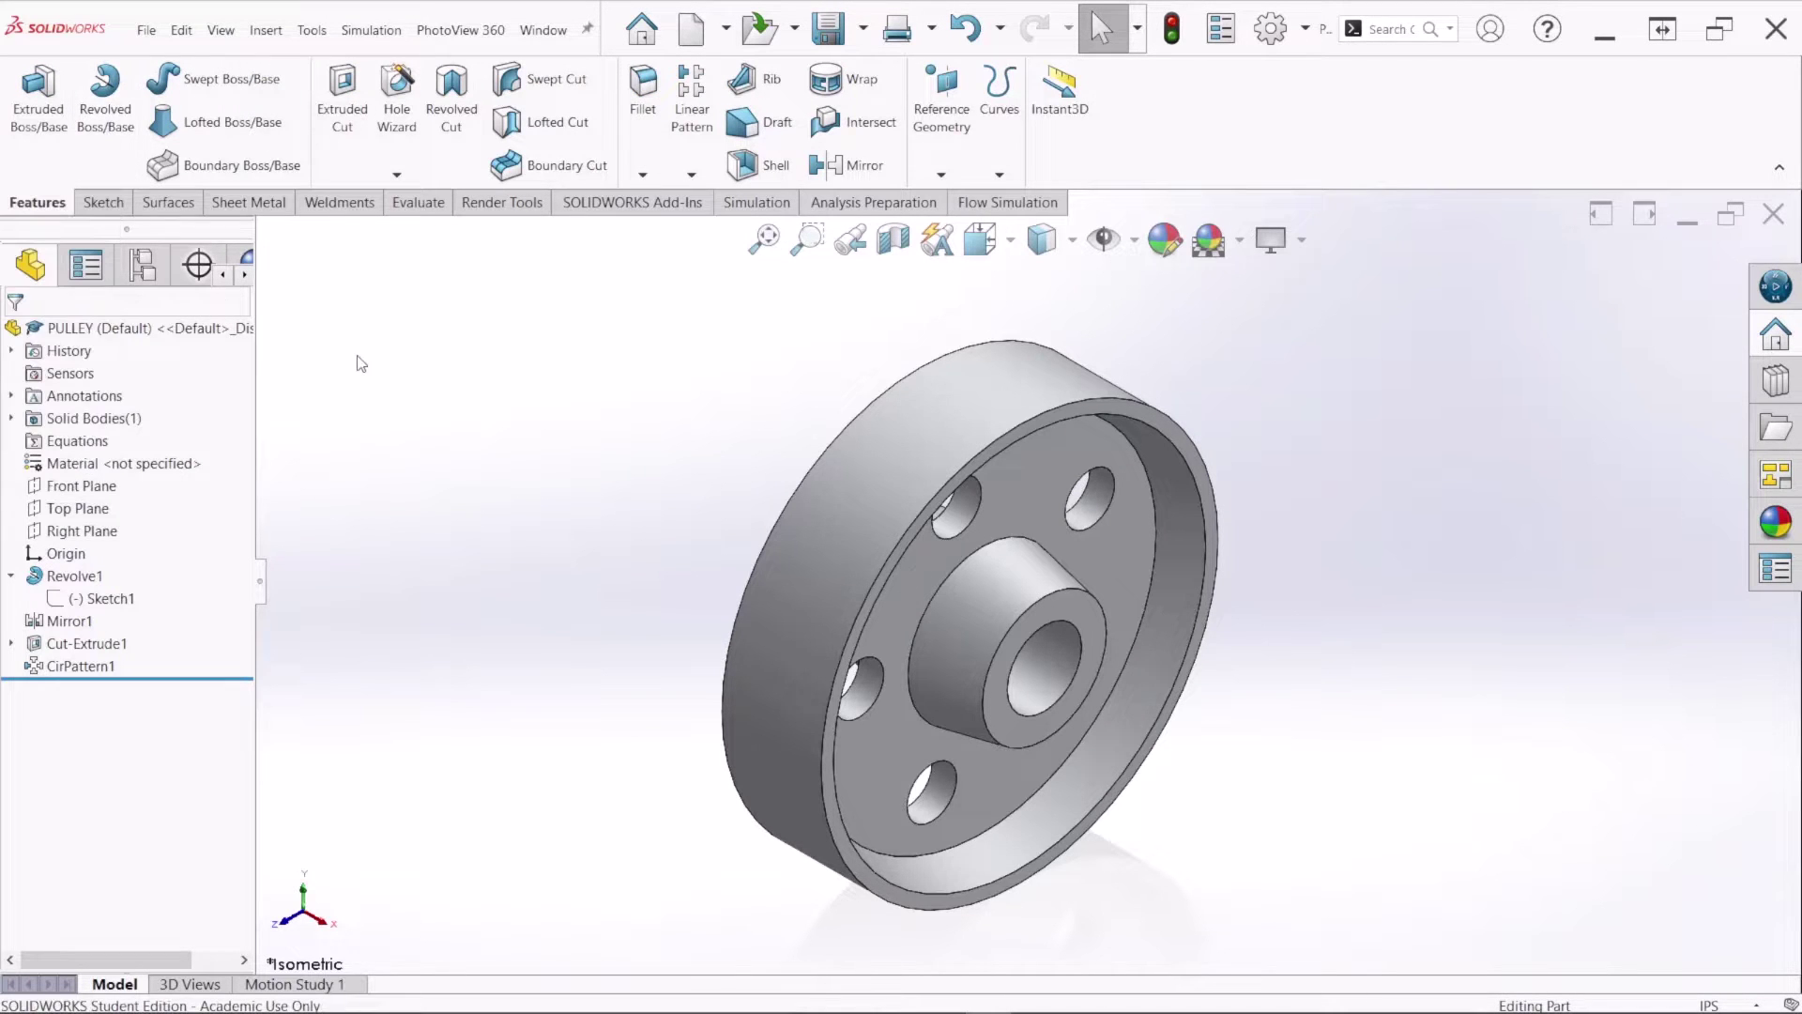
Step: Create a new part and check its document units are IPS under the ANSI standard
left_click(693, 30)
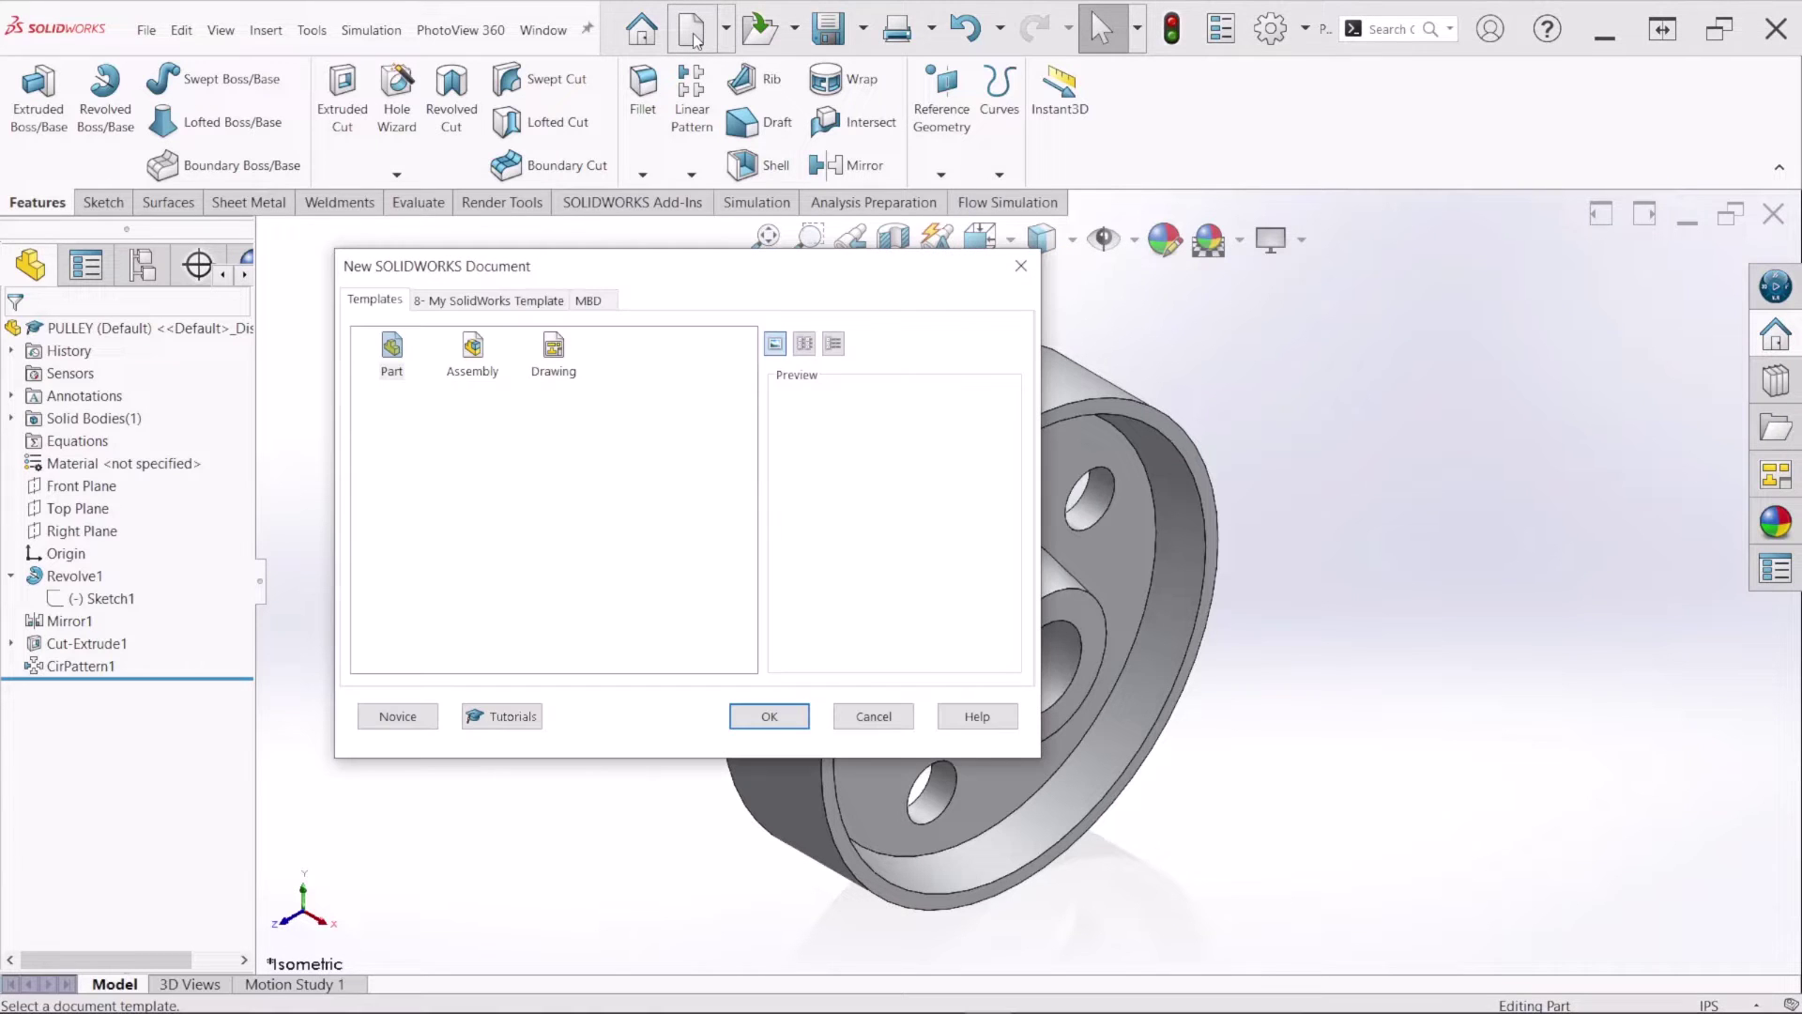
double_click(390, 357)
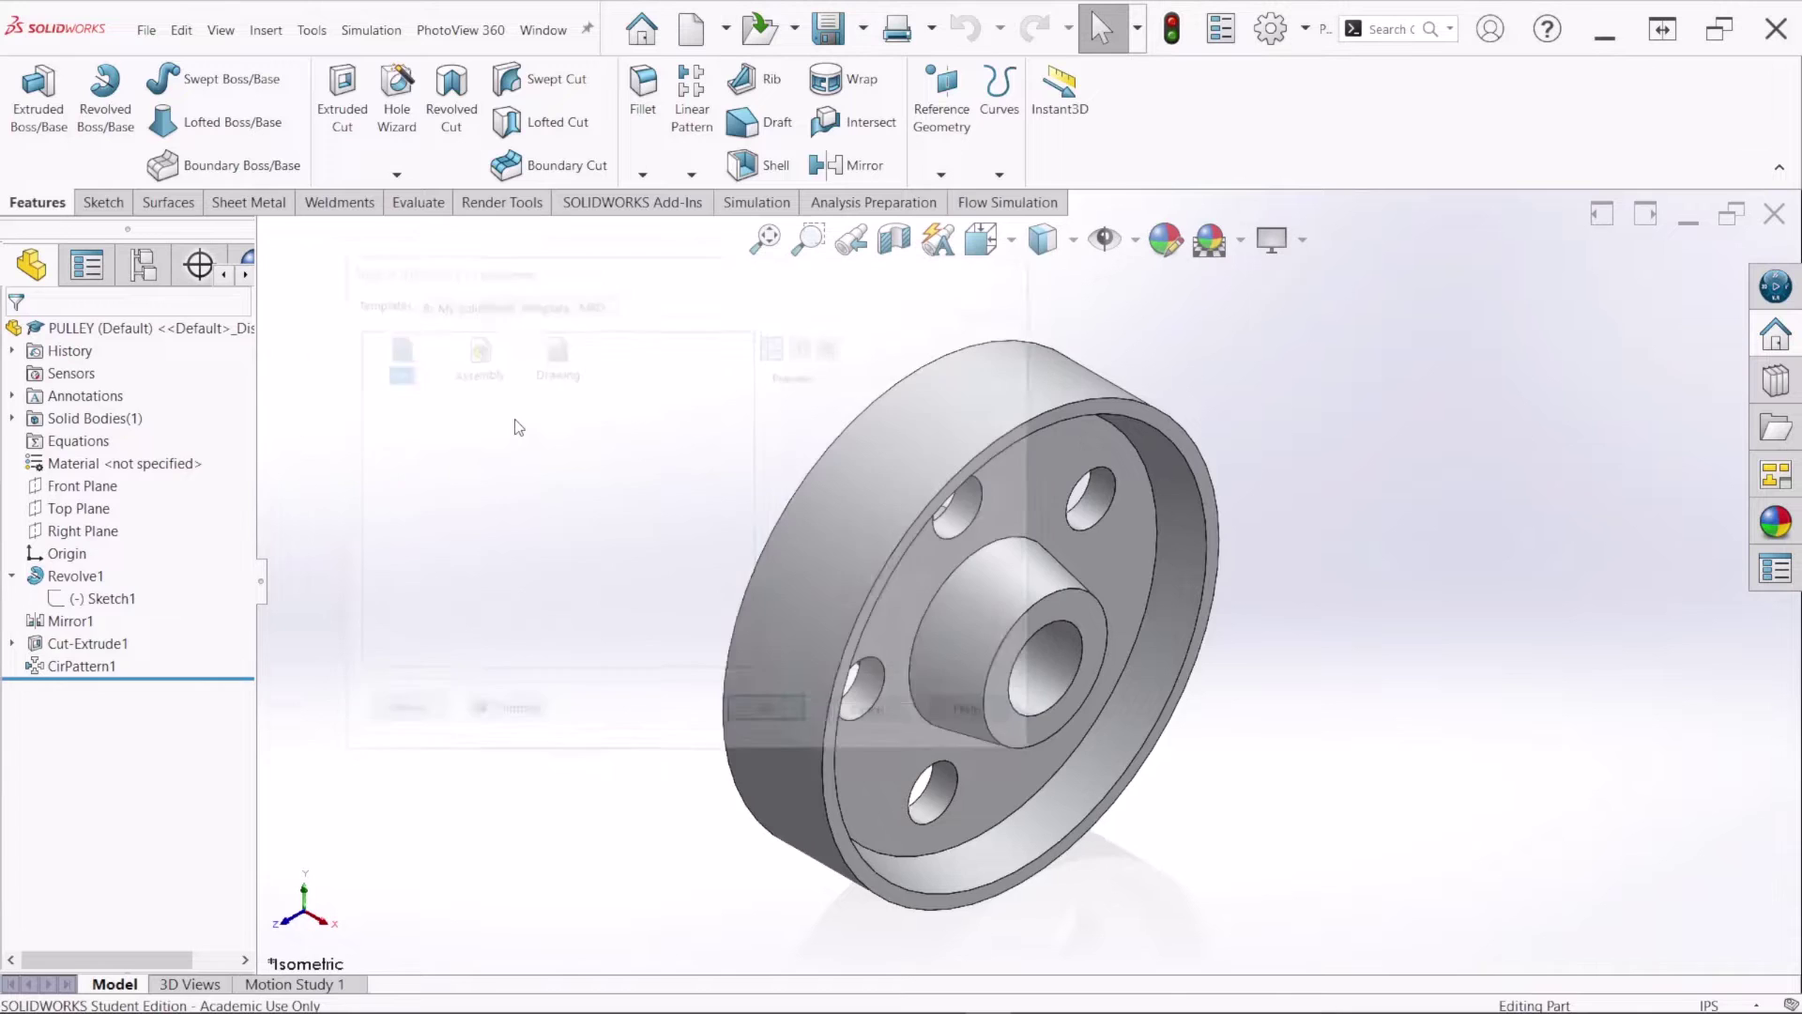
left_click(1273, 36)
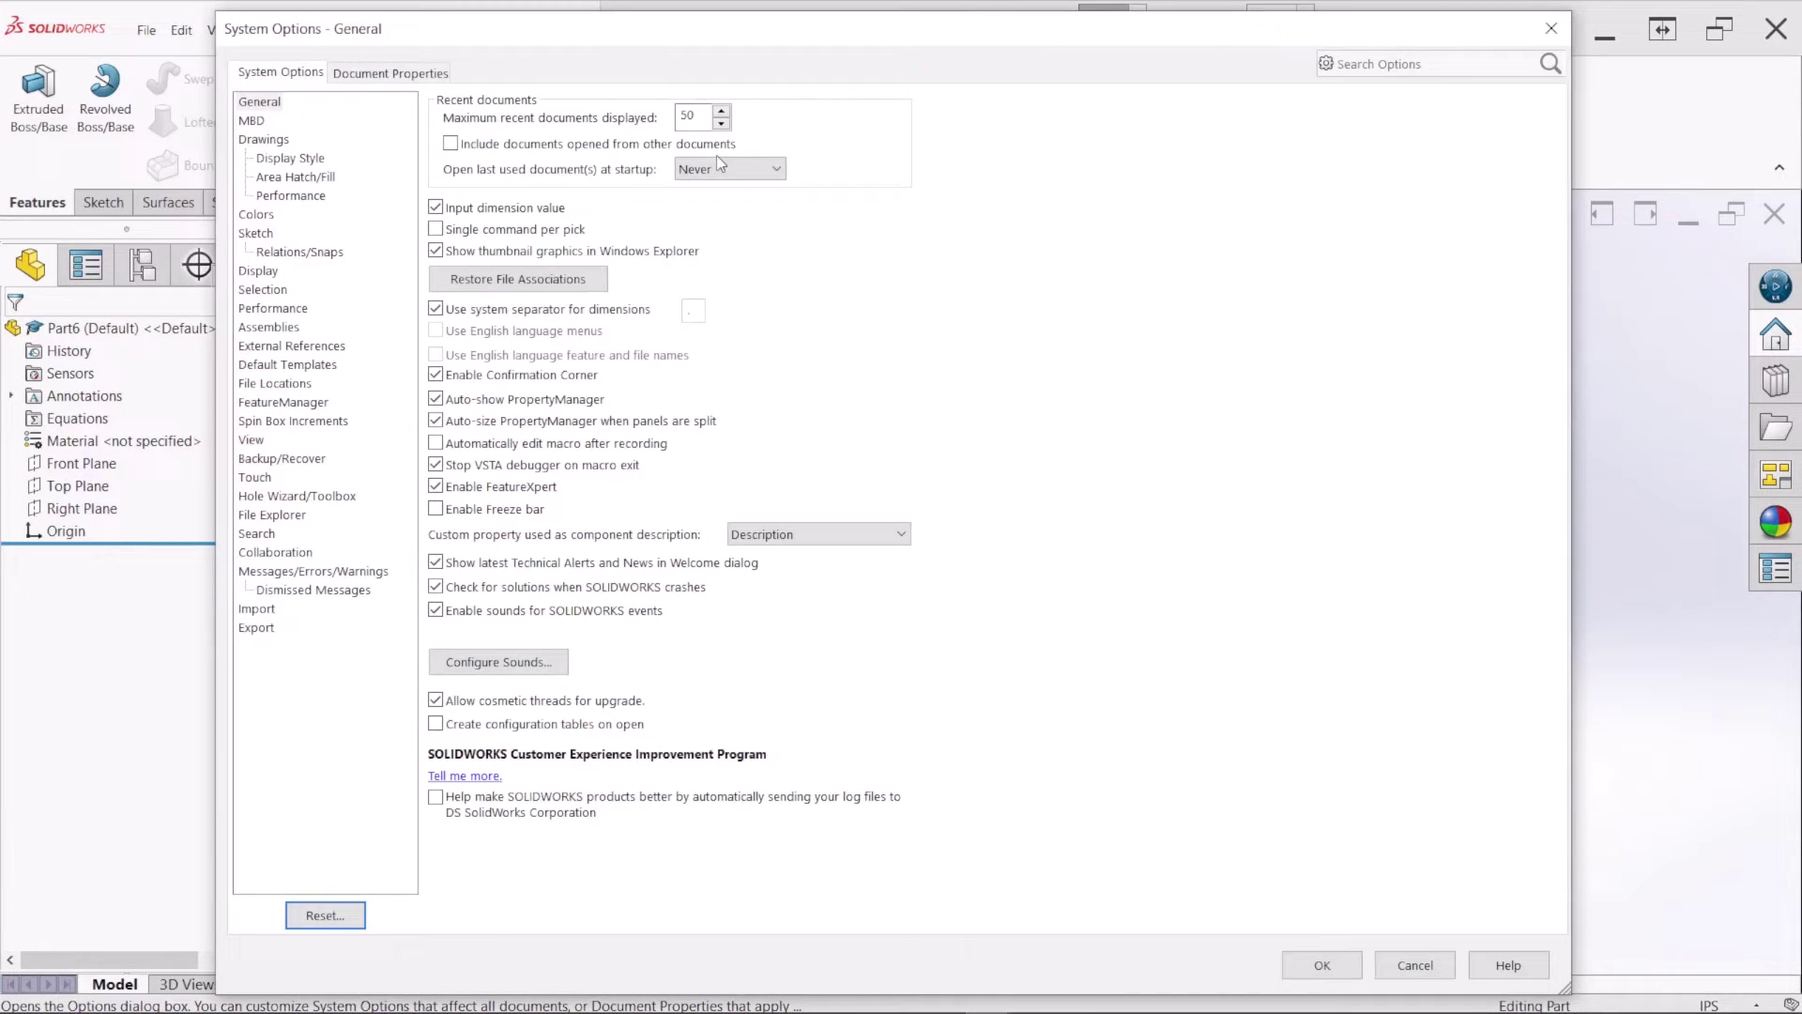
left_click(393, 73)
left_click(510, 125)
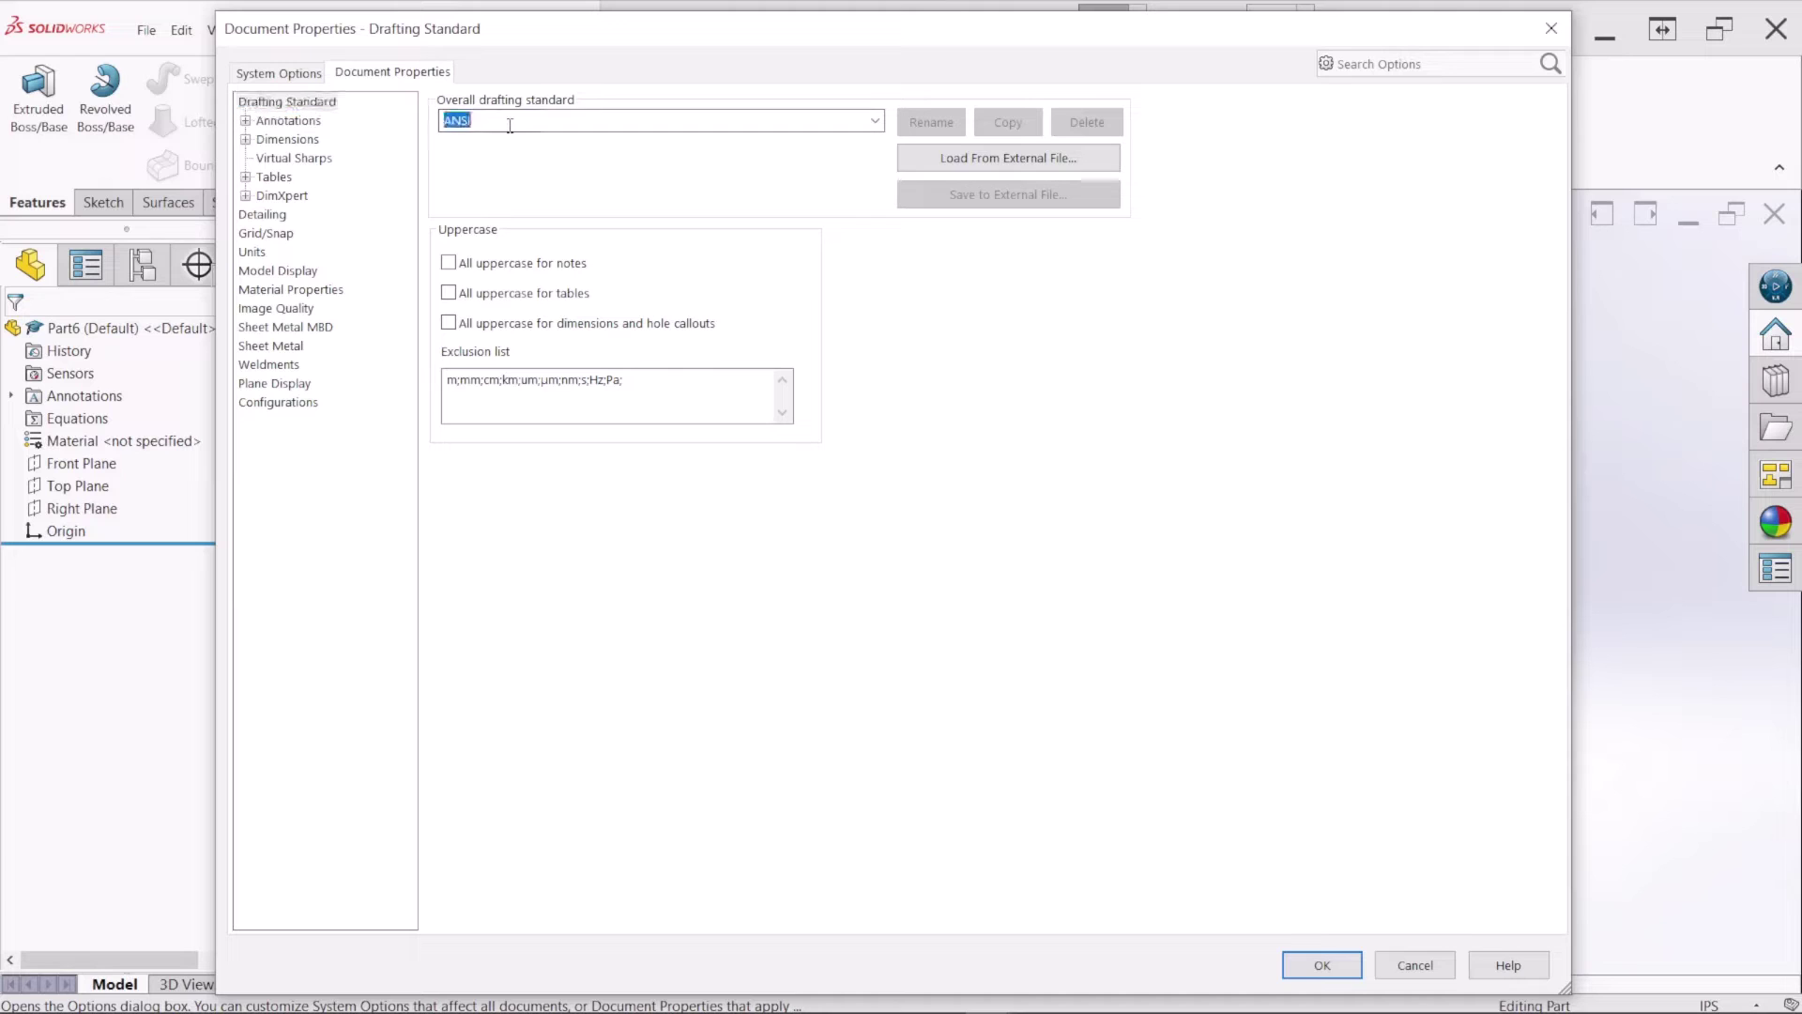
left_click(253, 253)
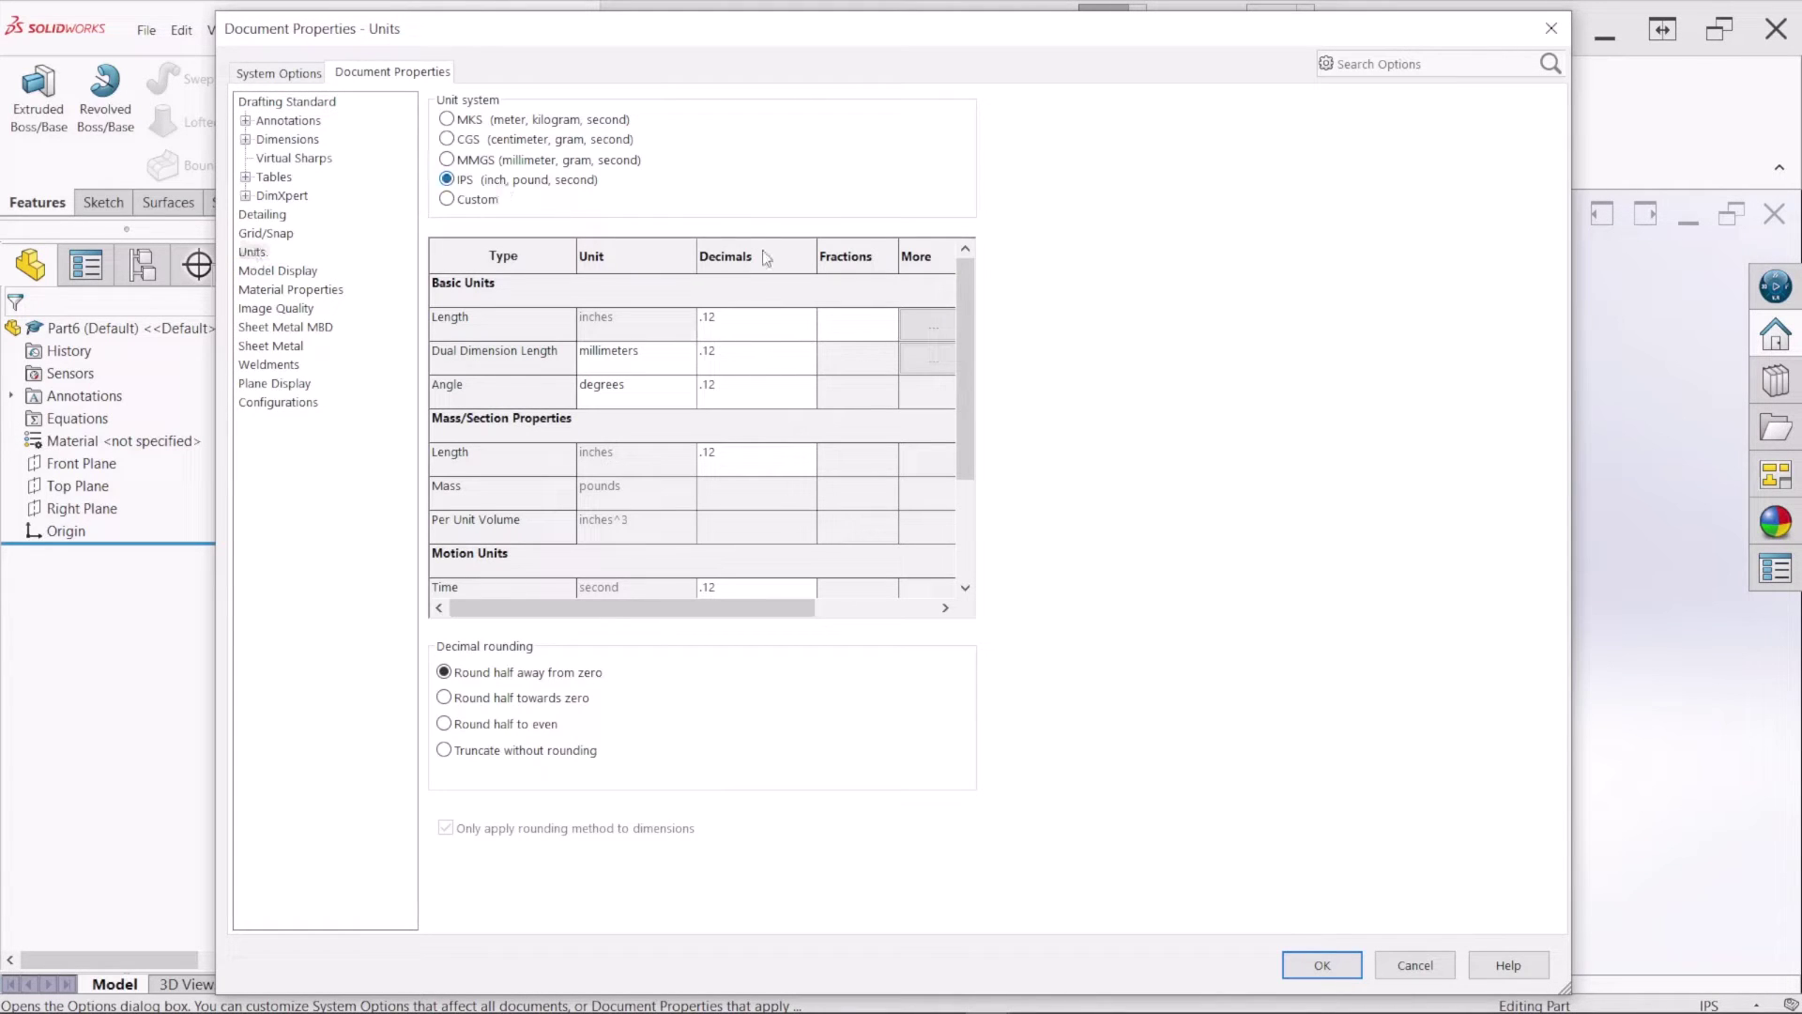
Step: Accept the IPS units and close the Options dialog
left_click(1322, 965)
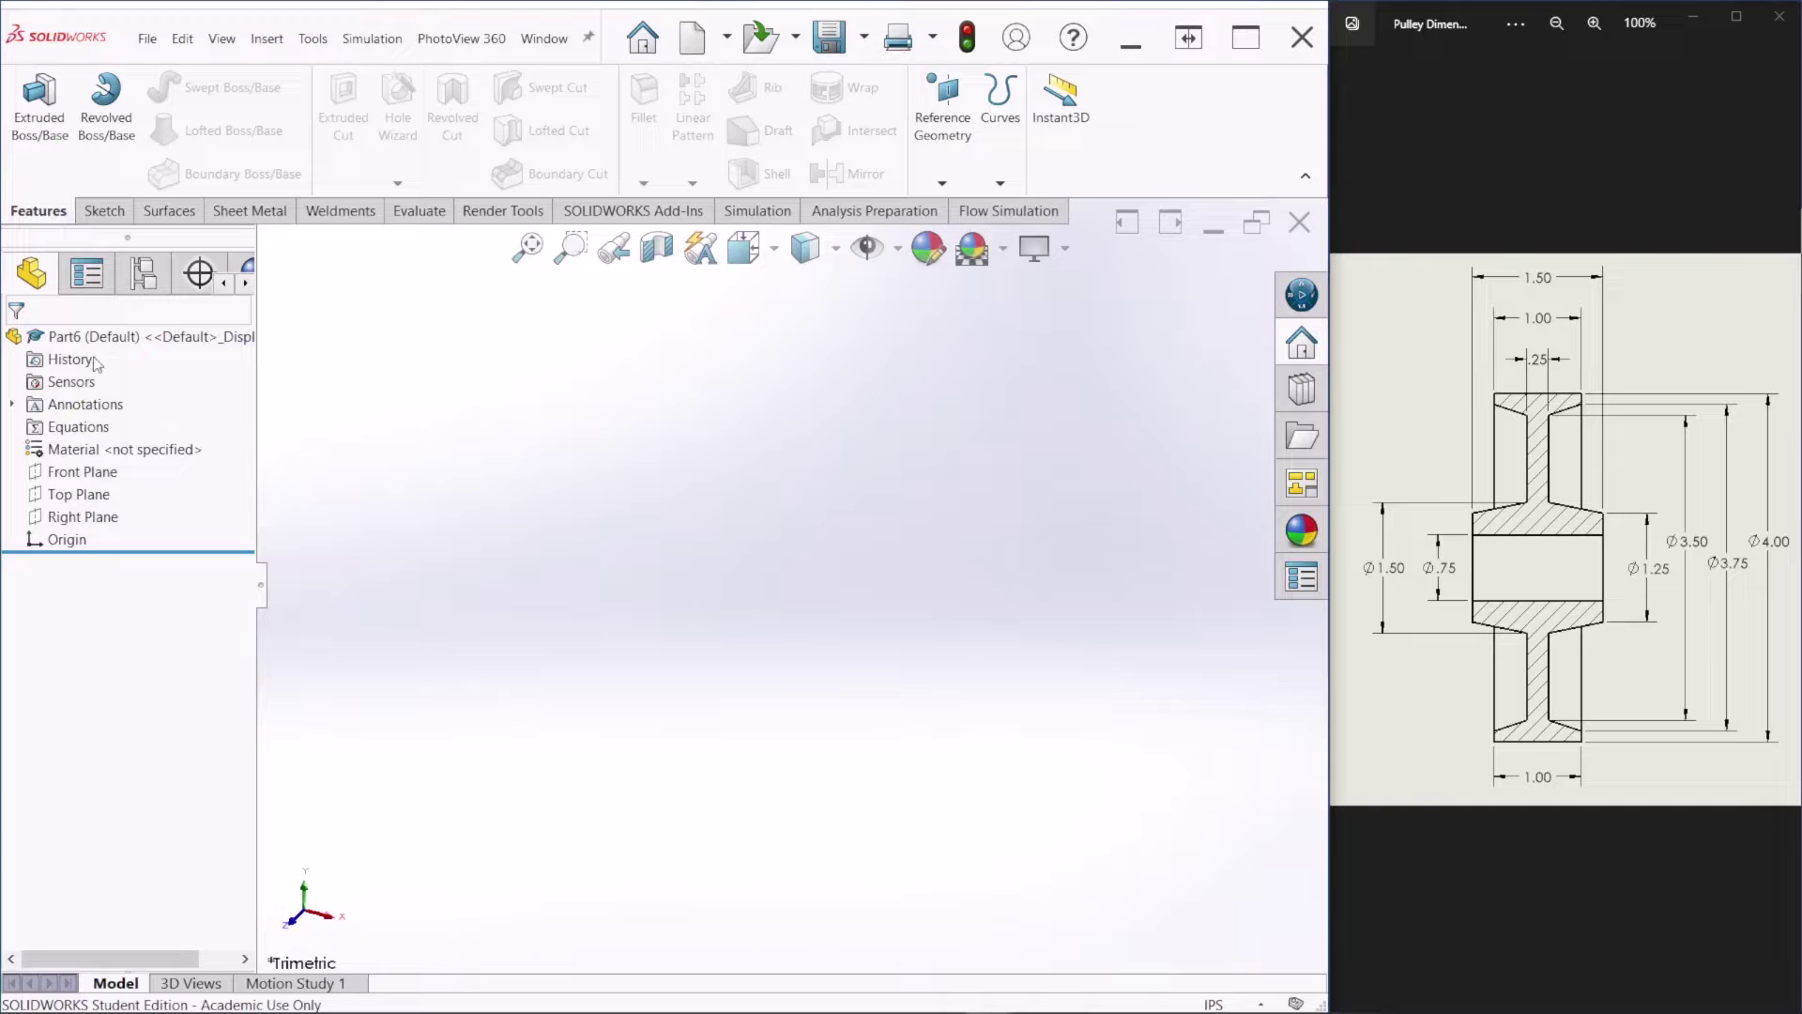
Step: Start a sketch on the Front Plane and draw a horizontal centerline through the origin
left_click(75, 474)
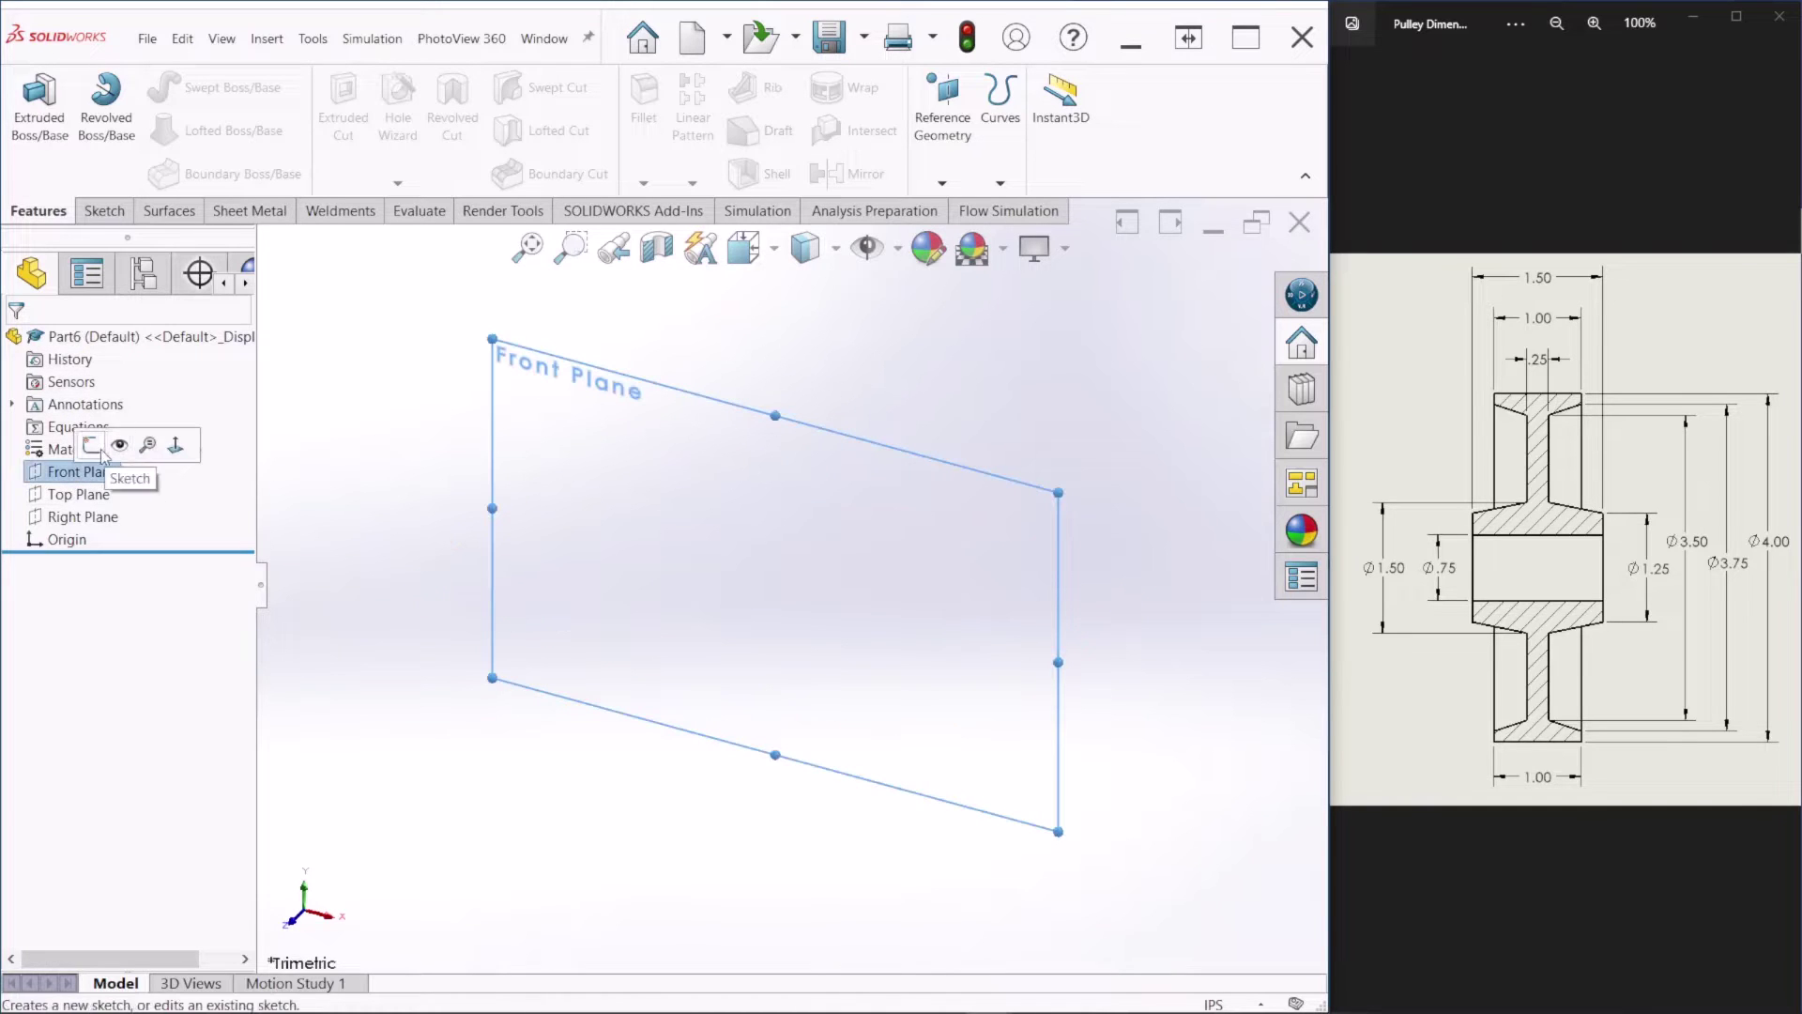
left_click(91, 447)
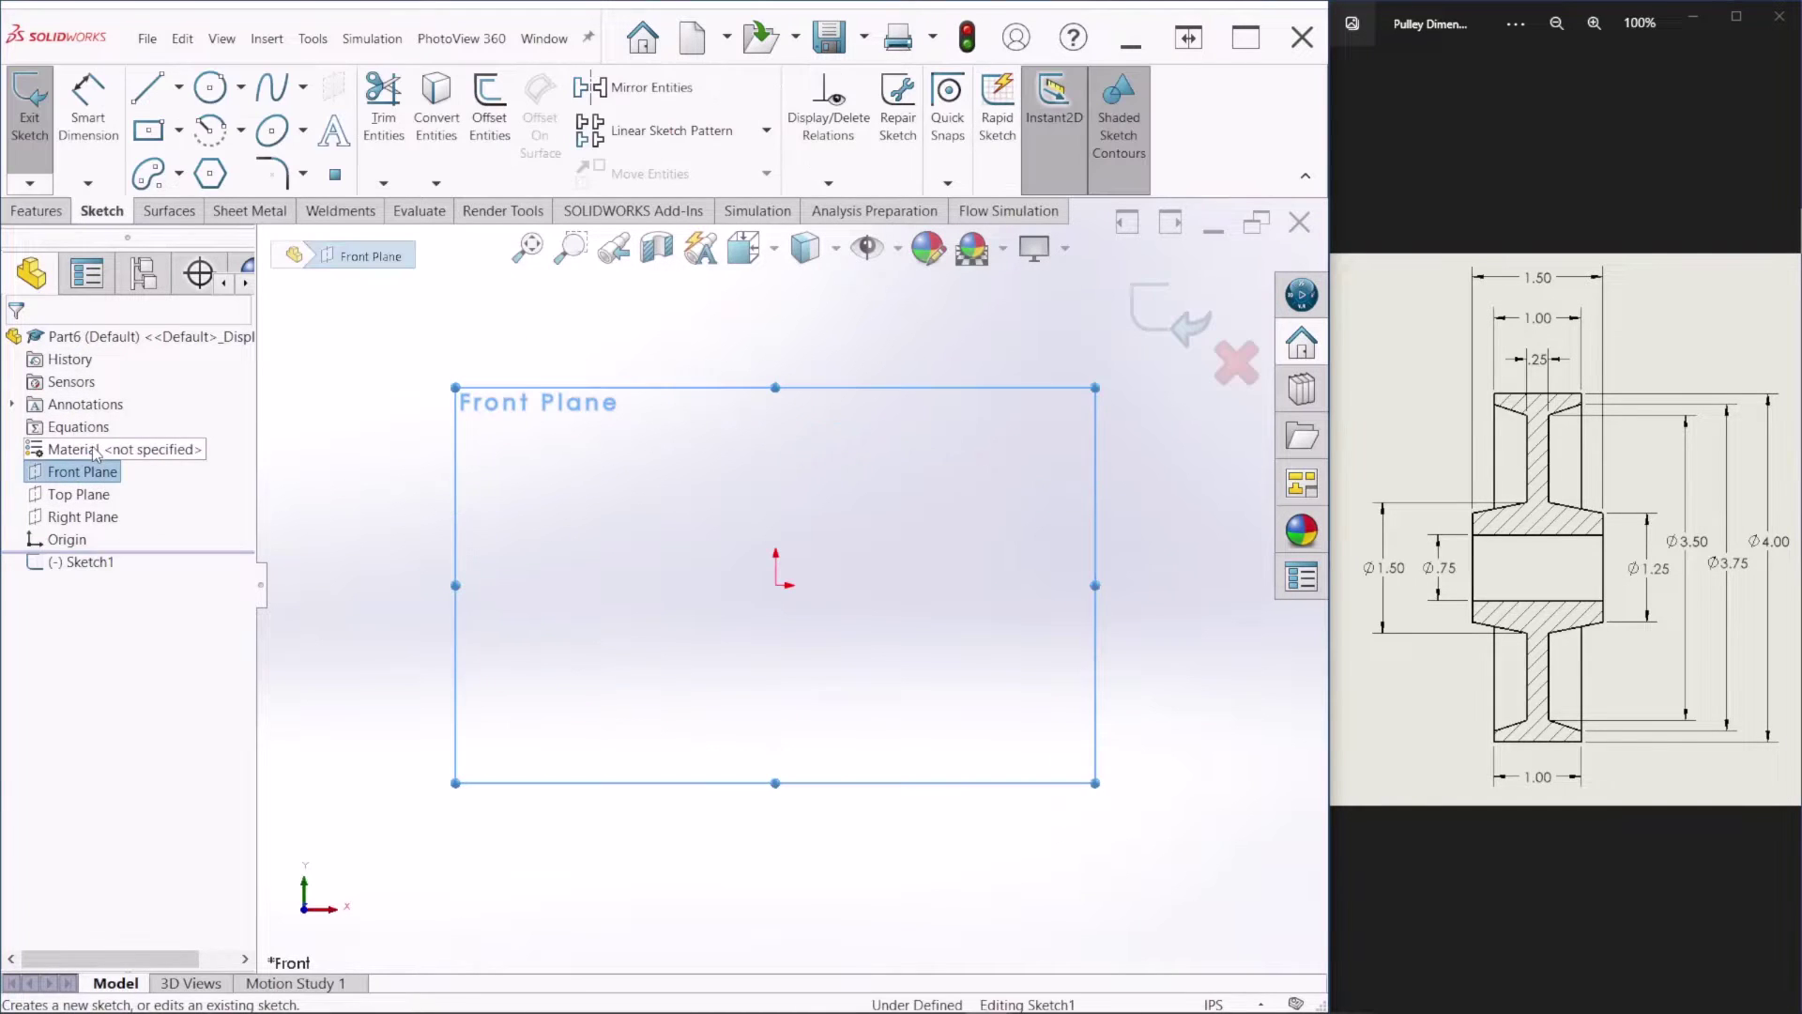
left_click(178, 87)
left_click(202, 139)
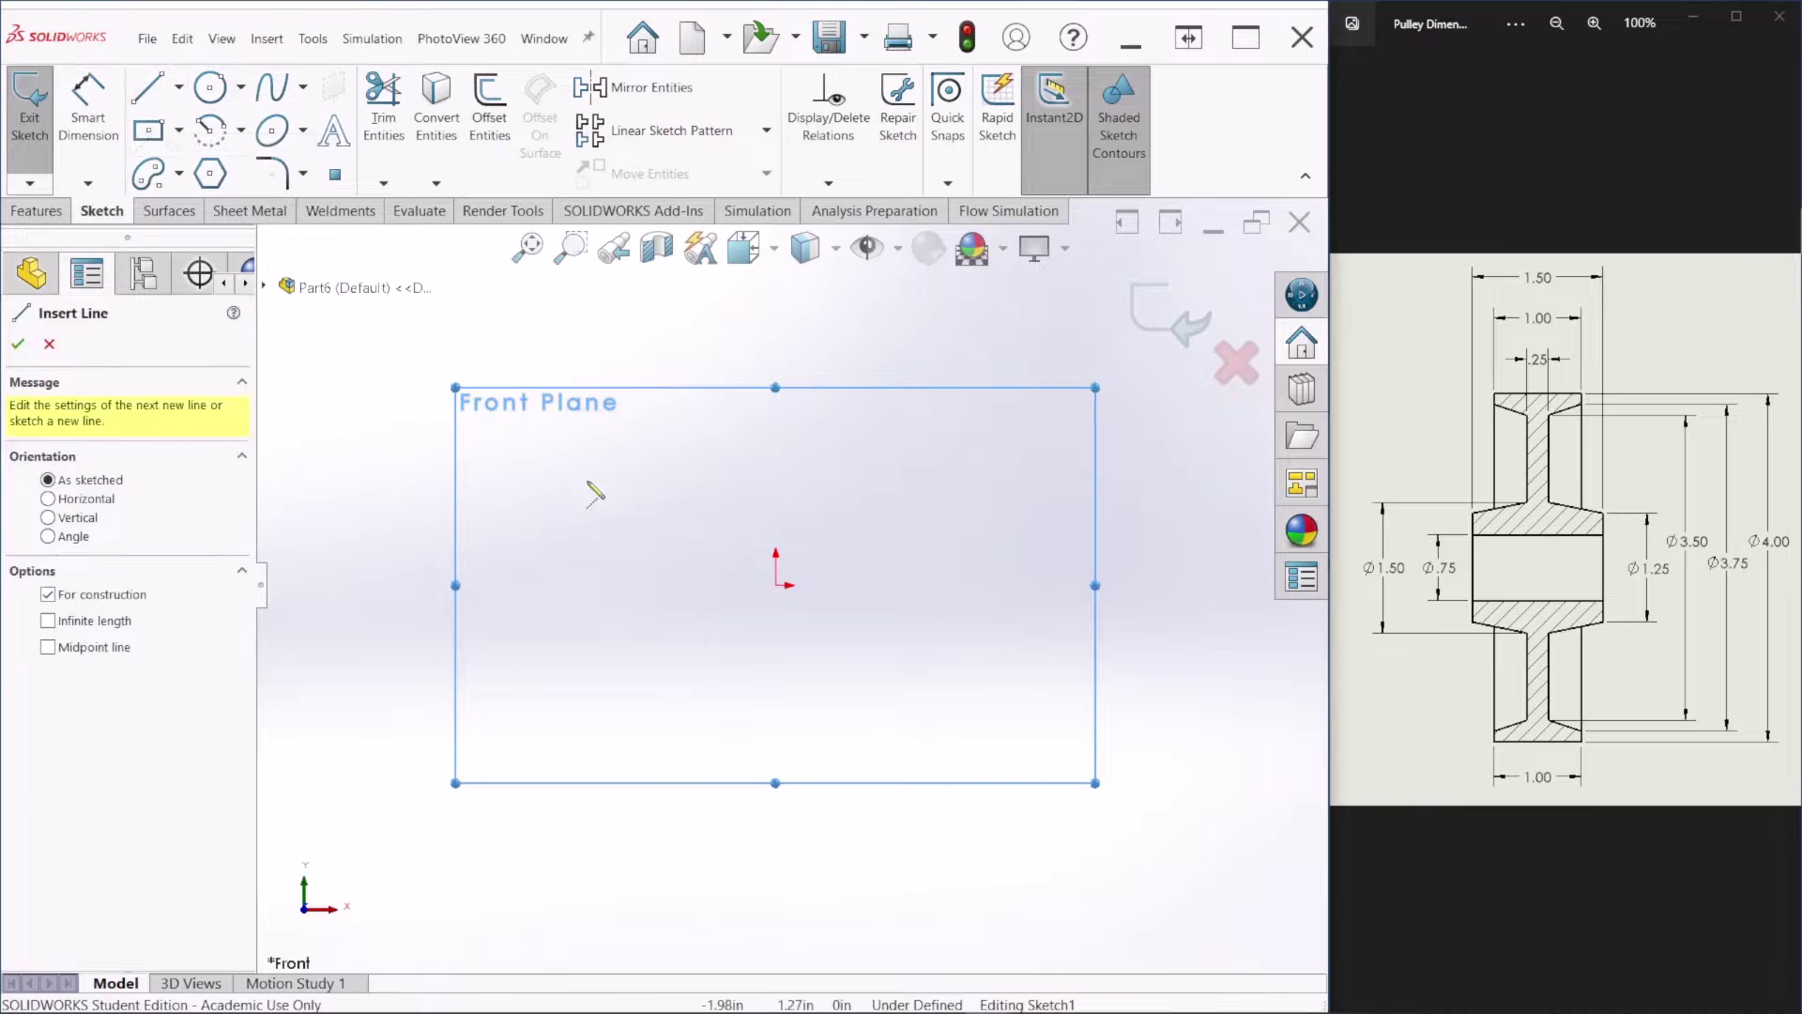
left_click(556, 585)
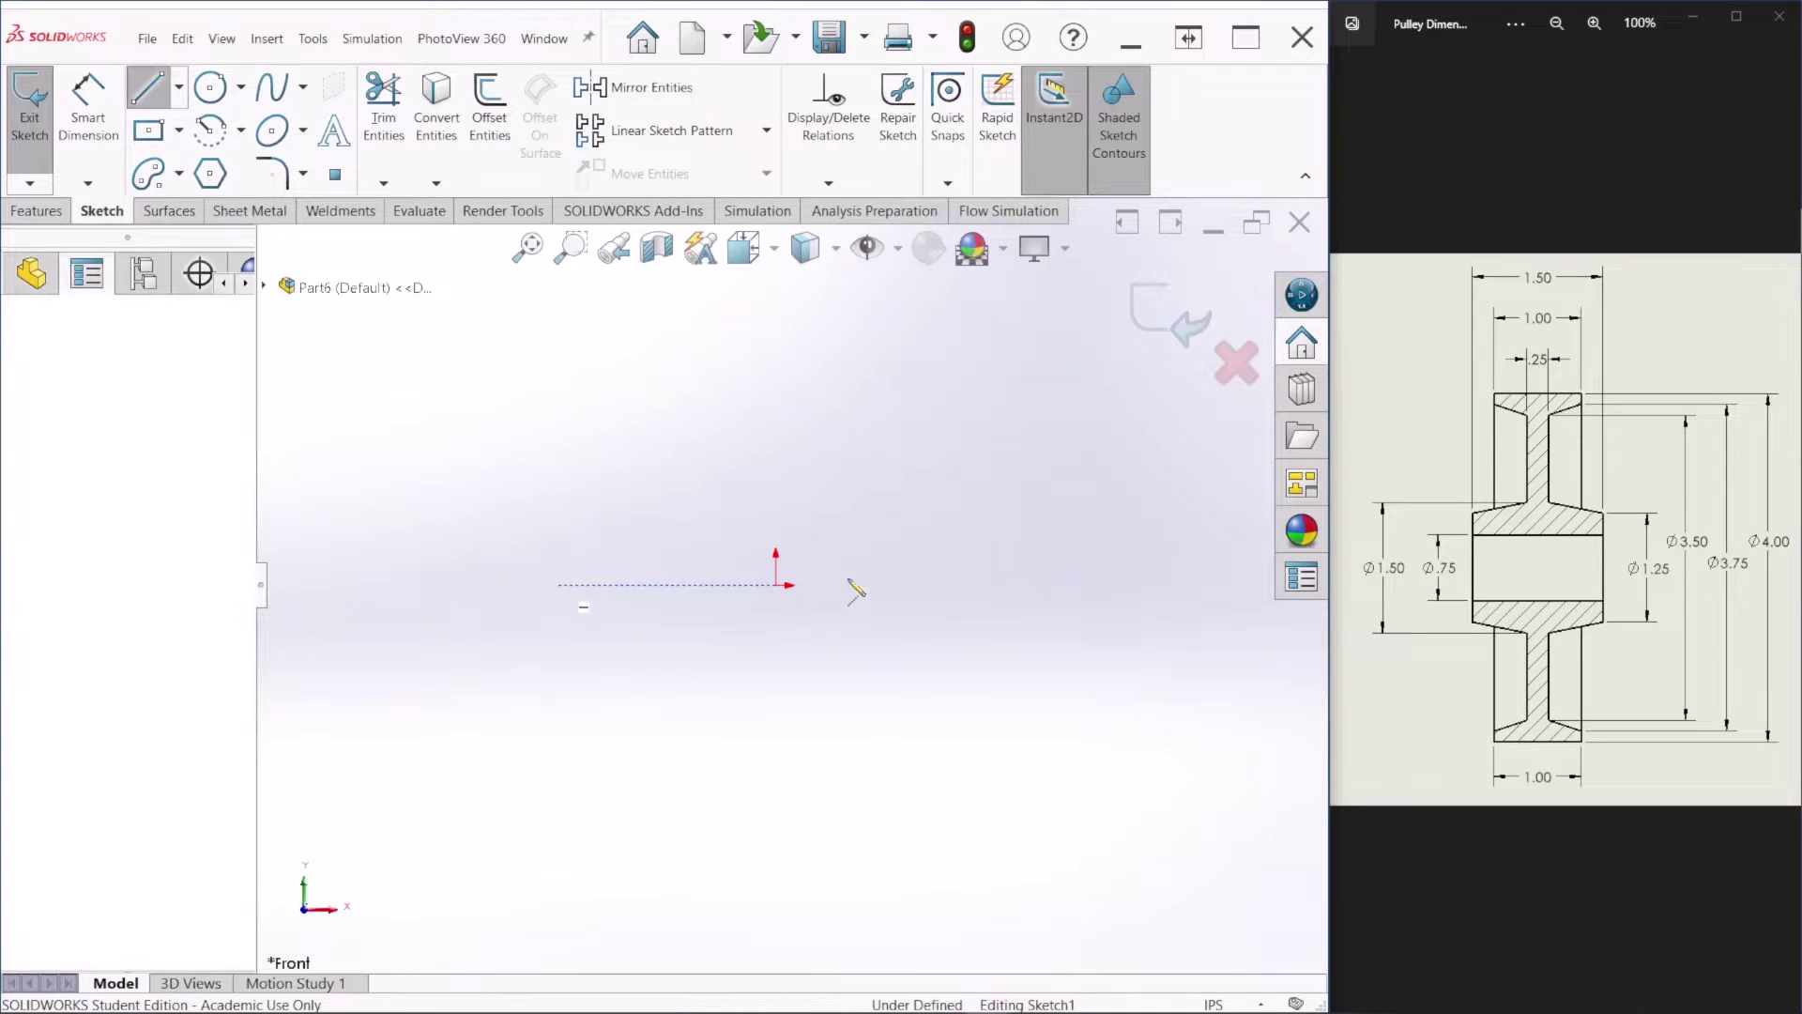
left_click(1041, 585)
key("Escape")
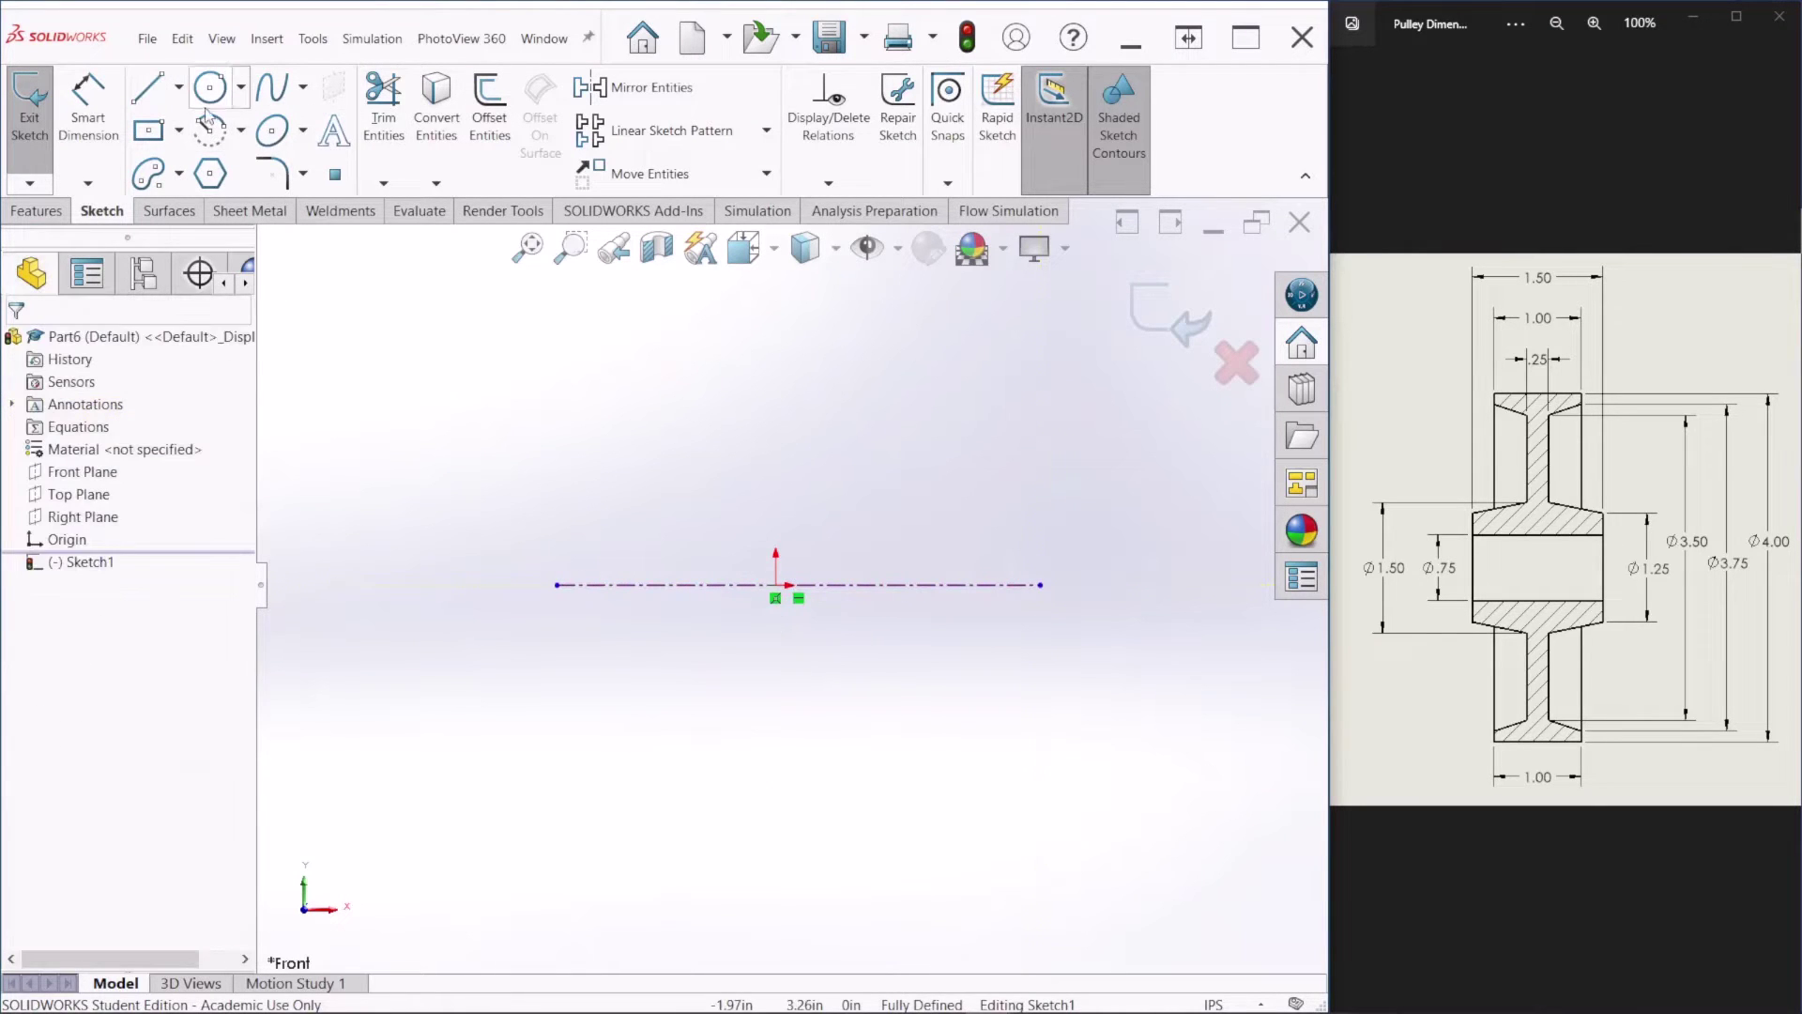
Step: Draw a vertical centerline rising upward from the origin
left_click(180, 90)
left_click(202, 138)
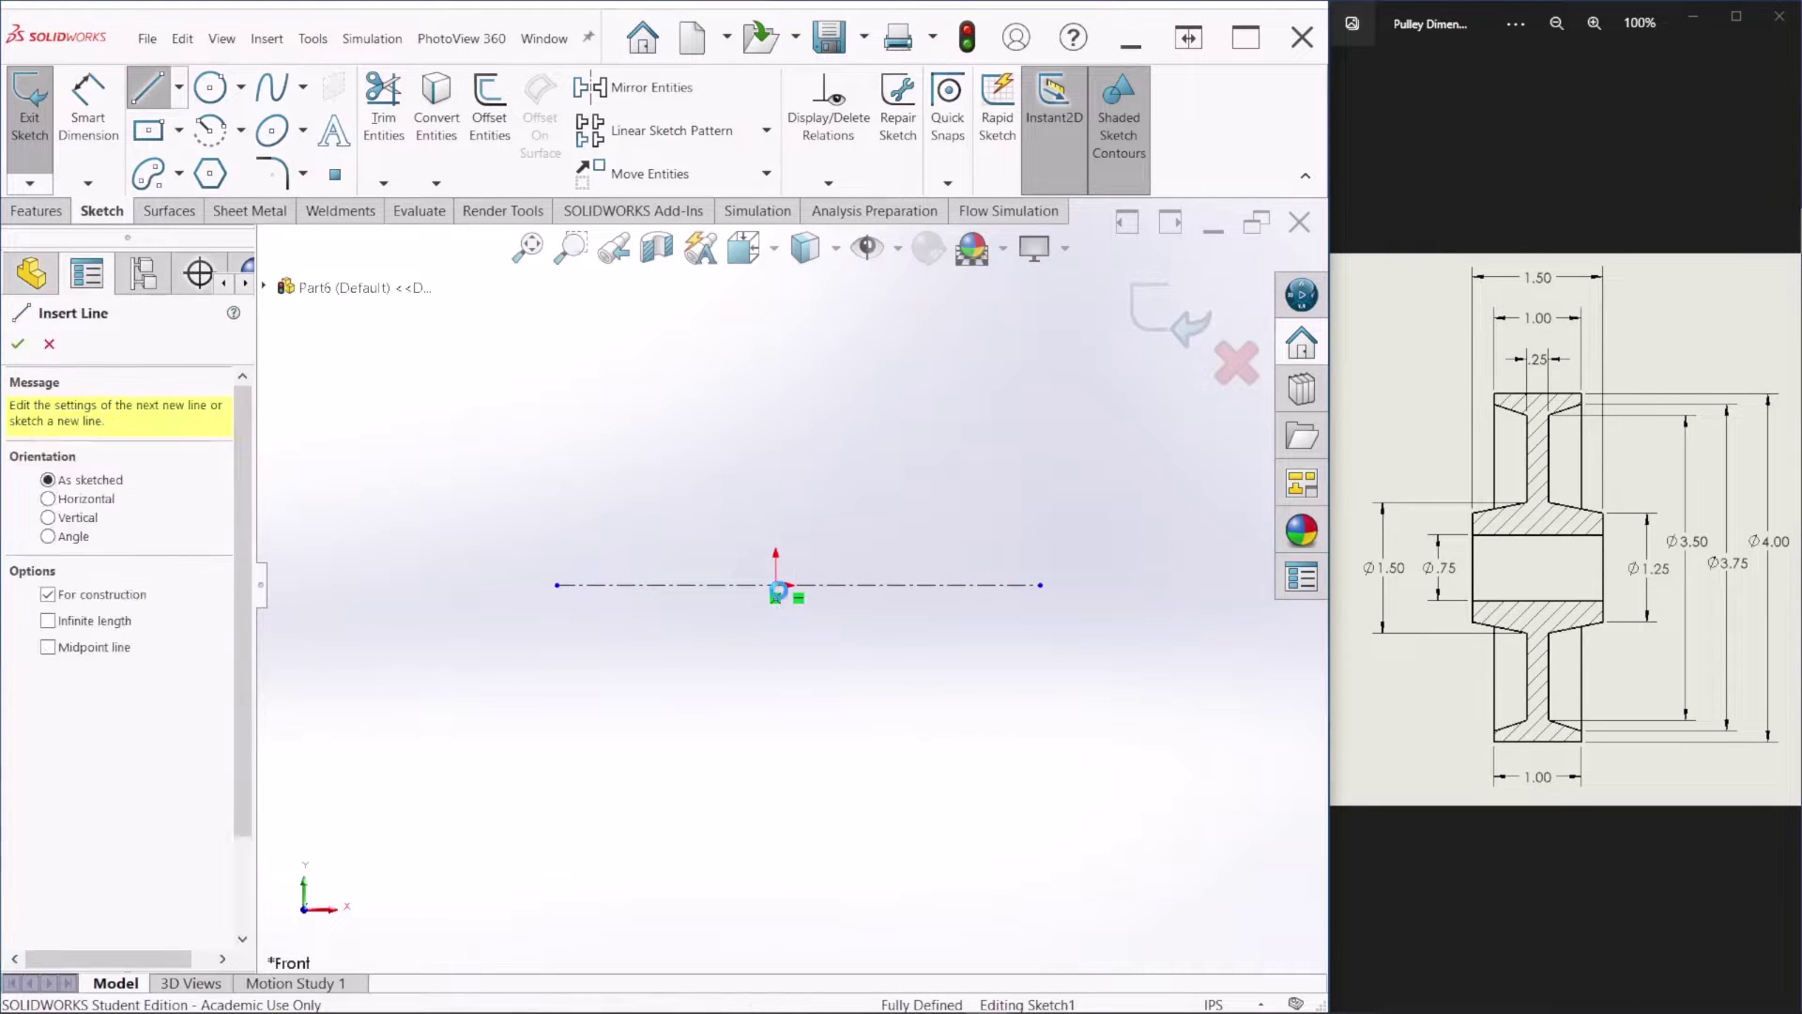
key("Escape")
left_click(181, 89)
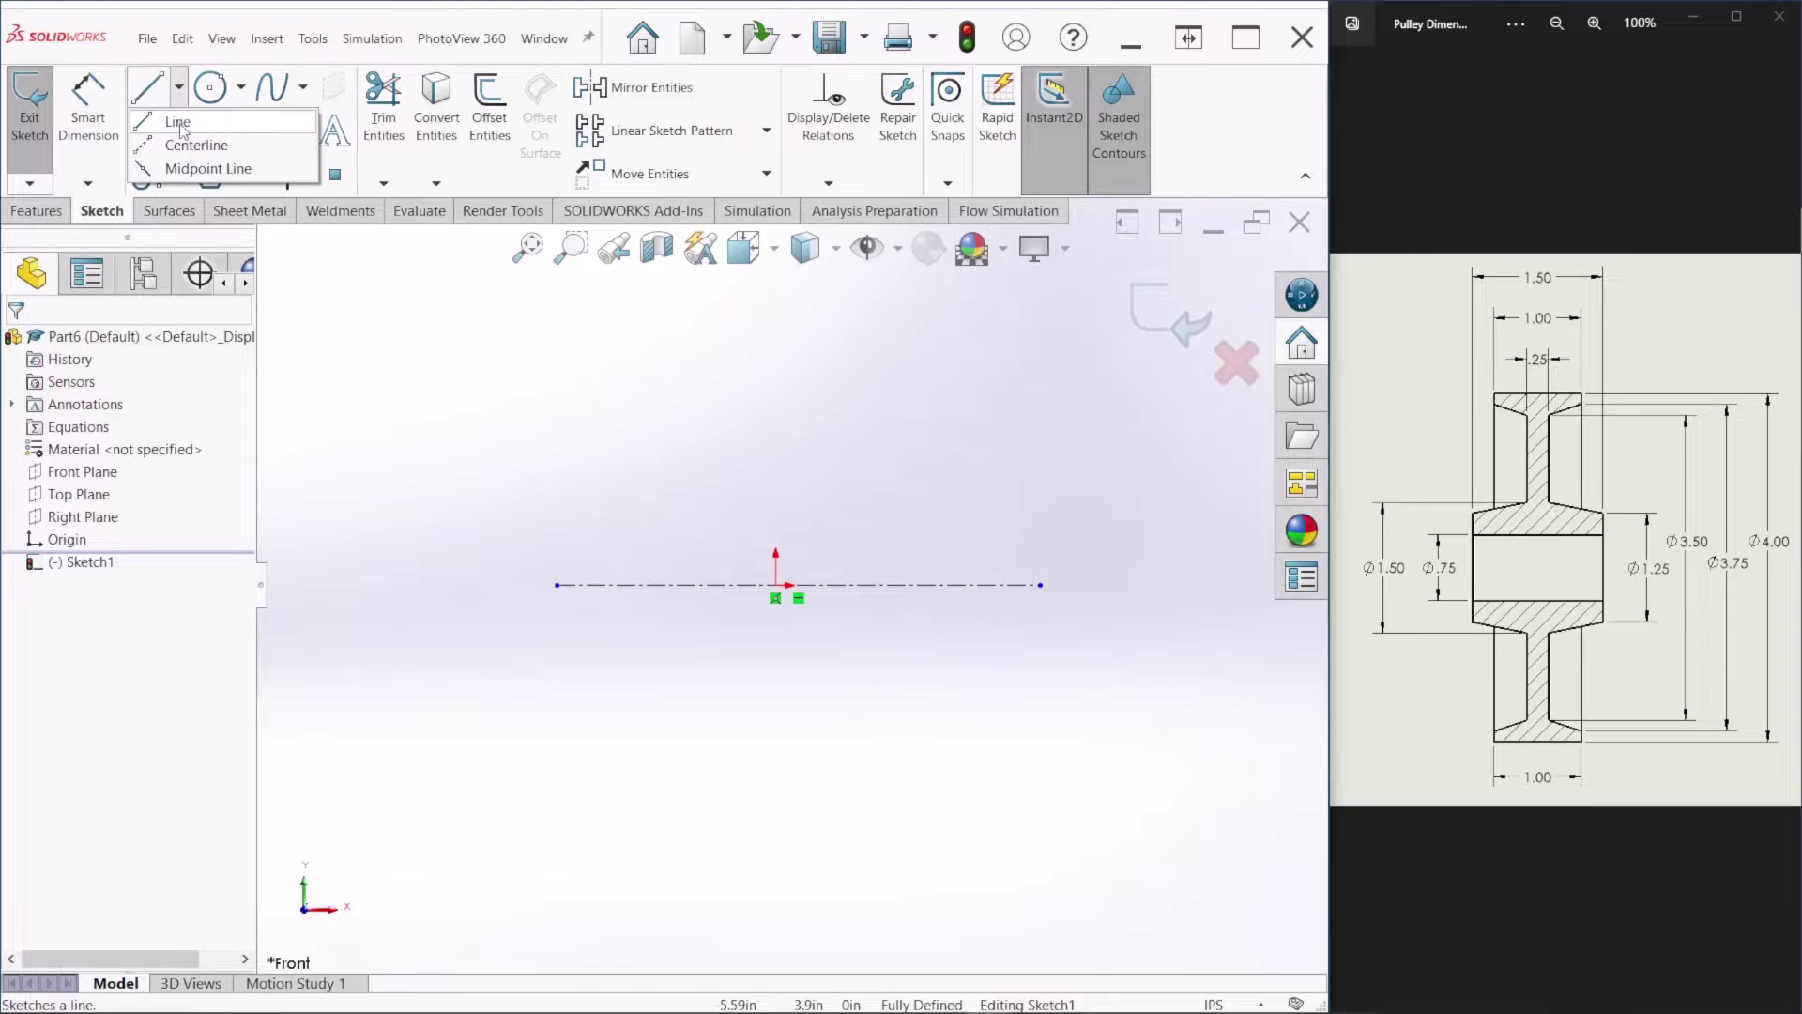
left_click(202, 139)
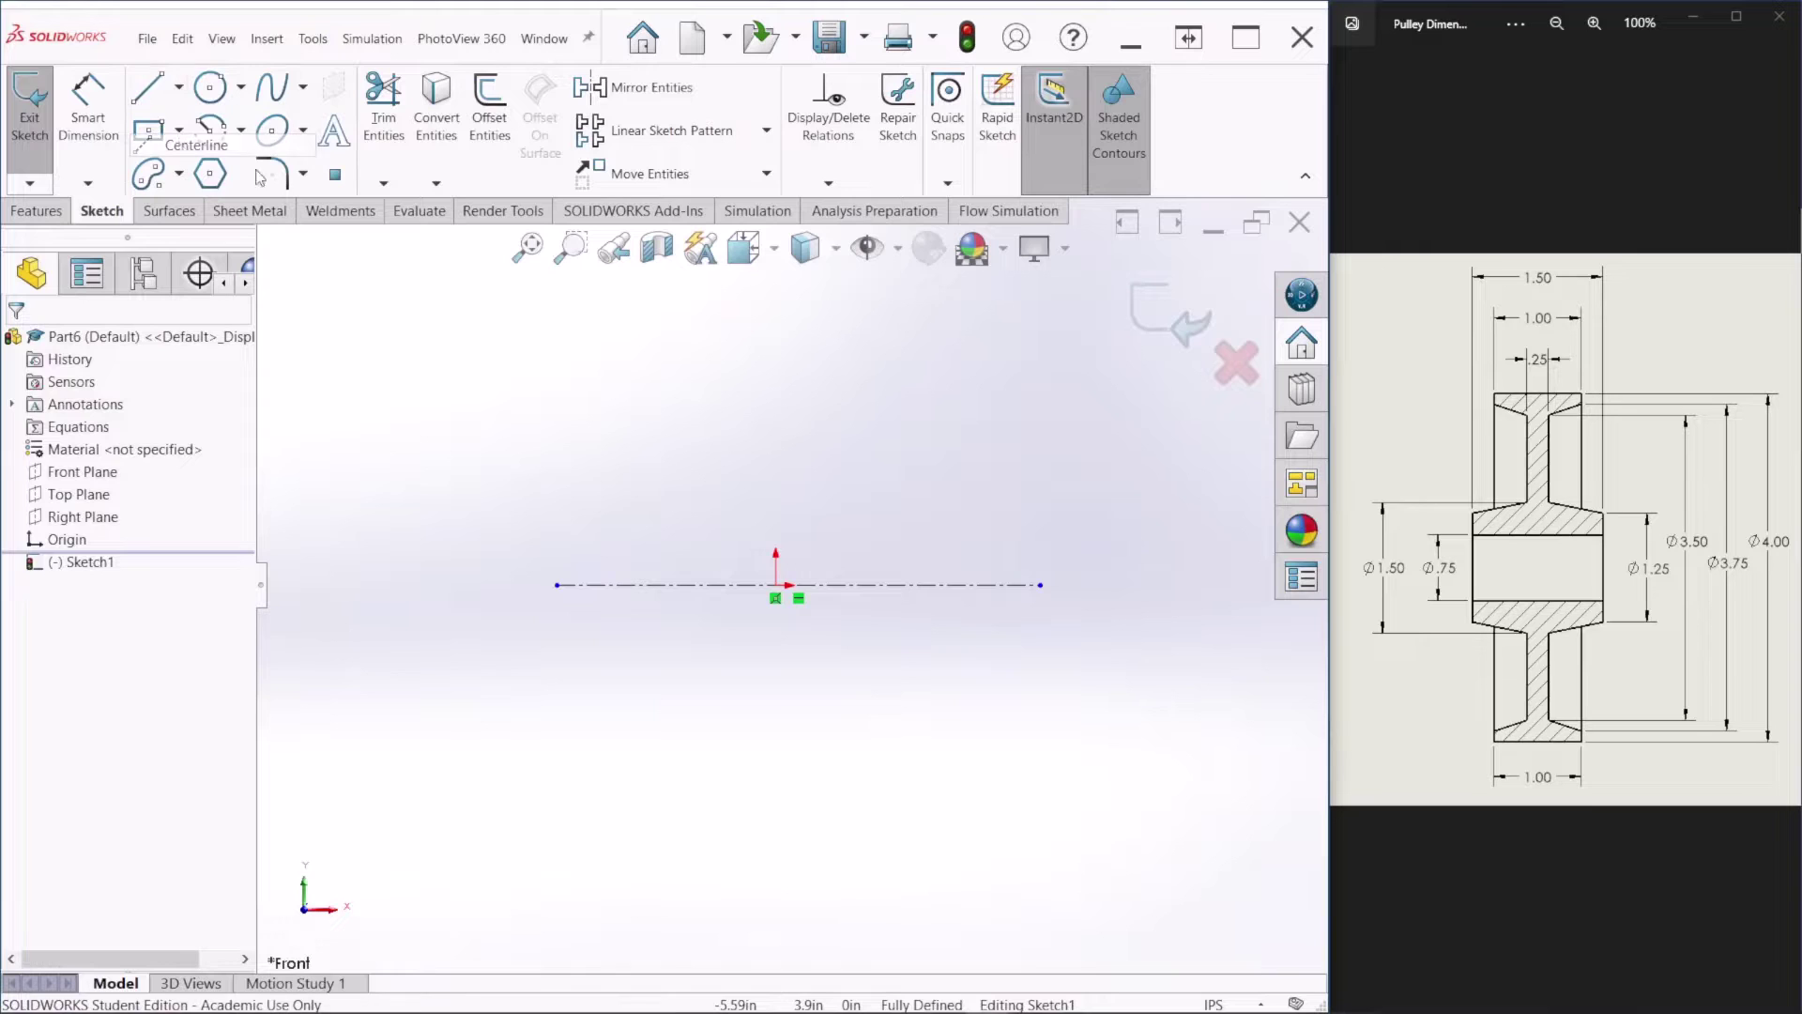
left_click(775, 585)
left_click(775, 311)
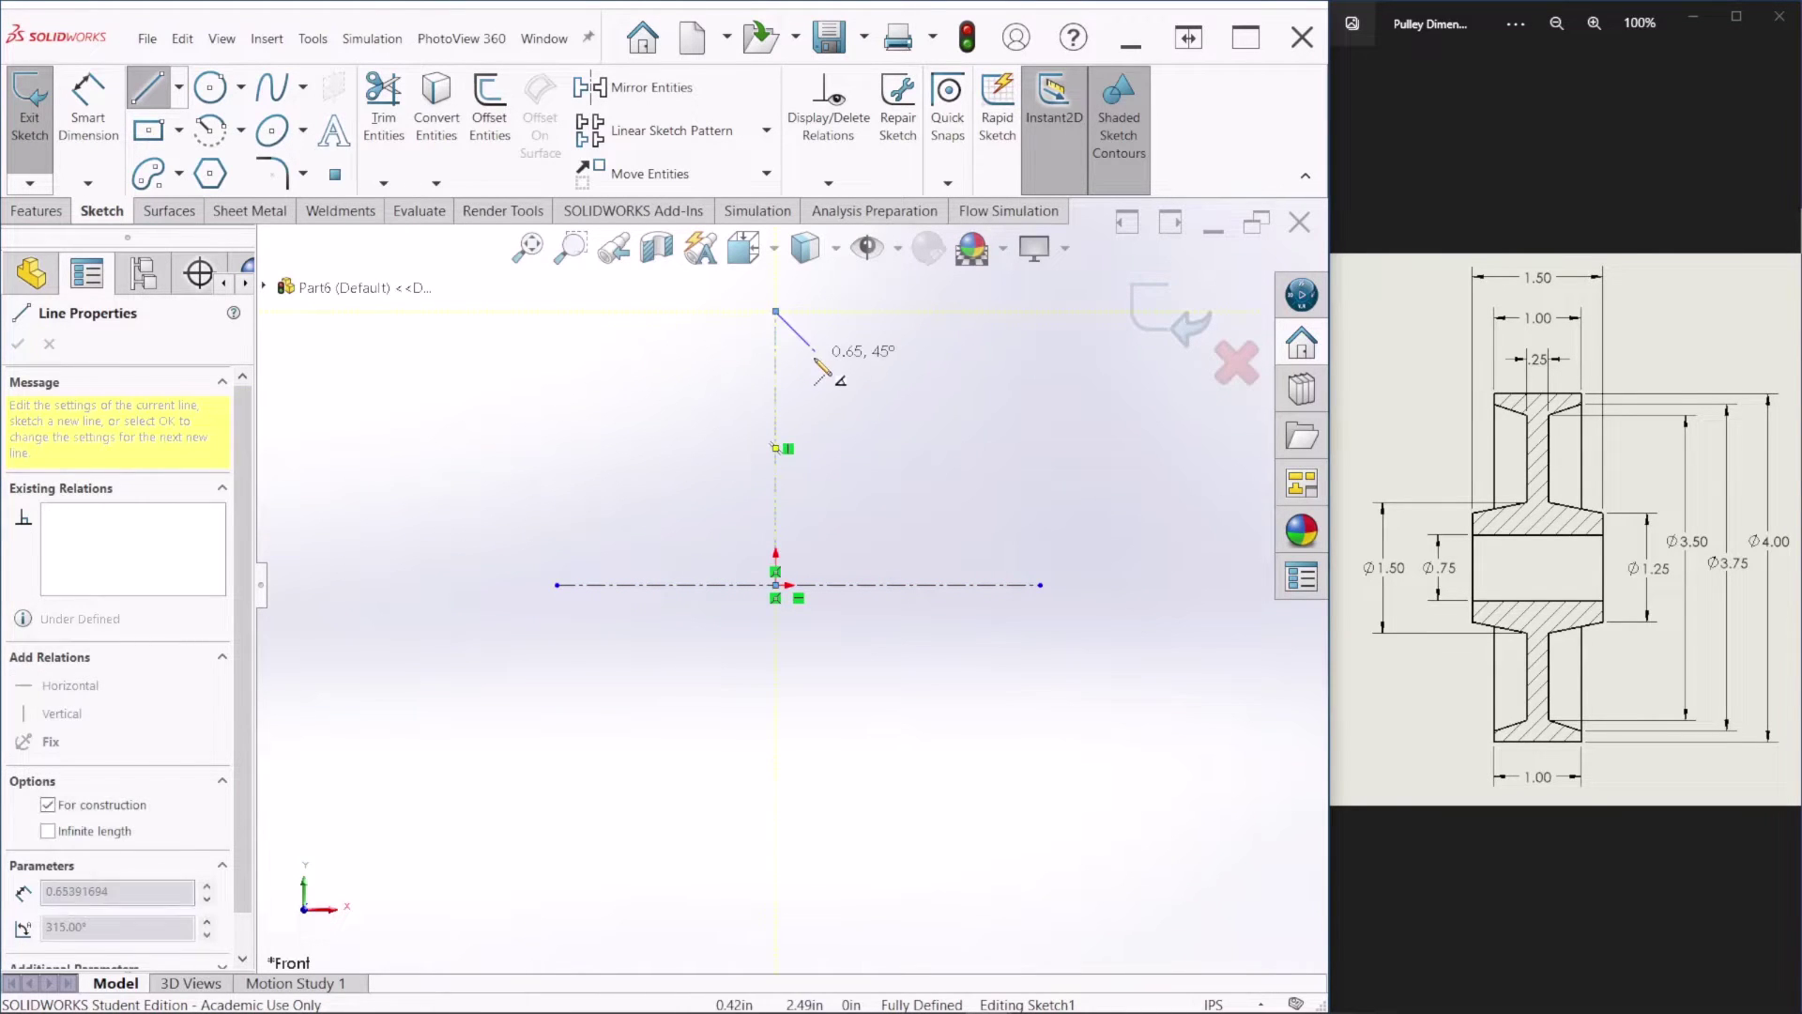
key("Escape")
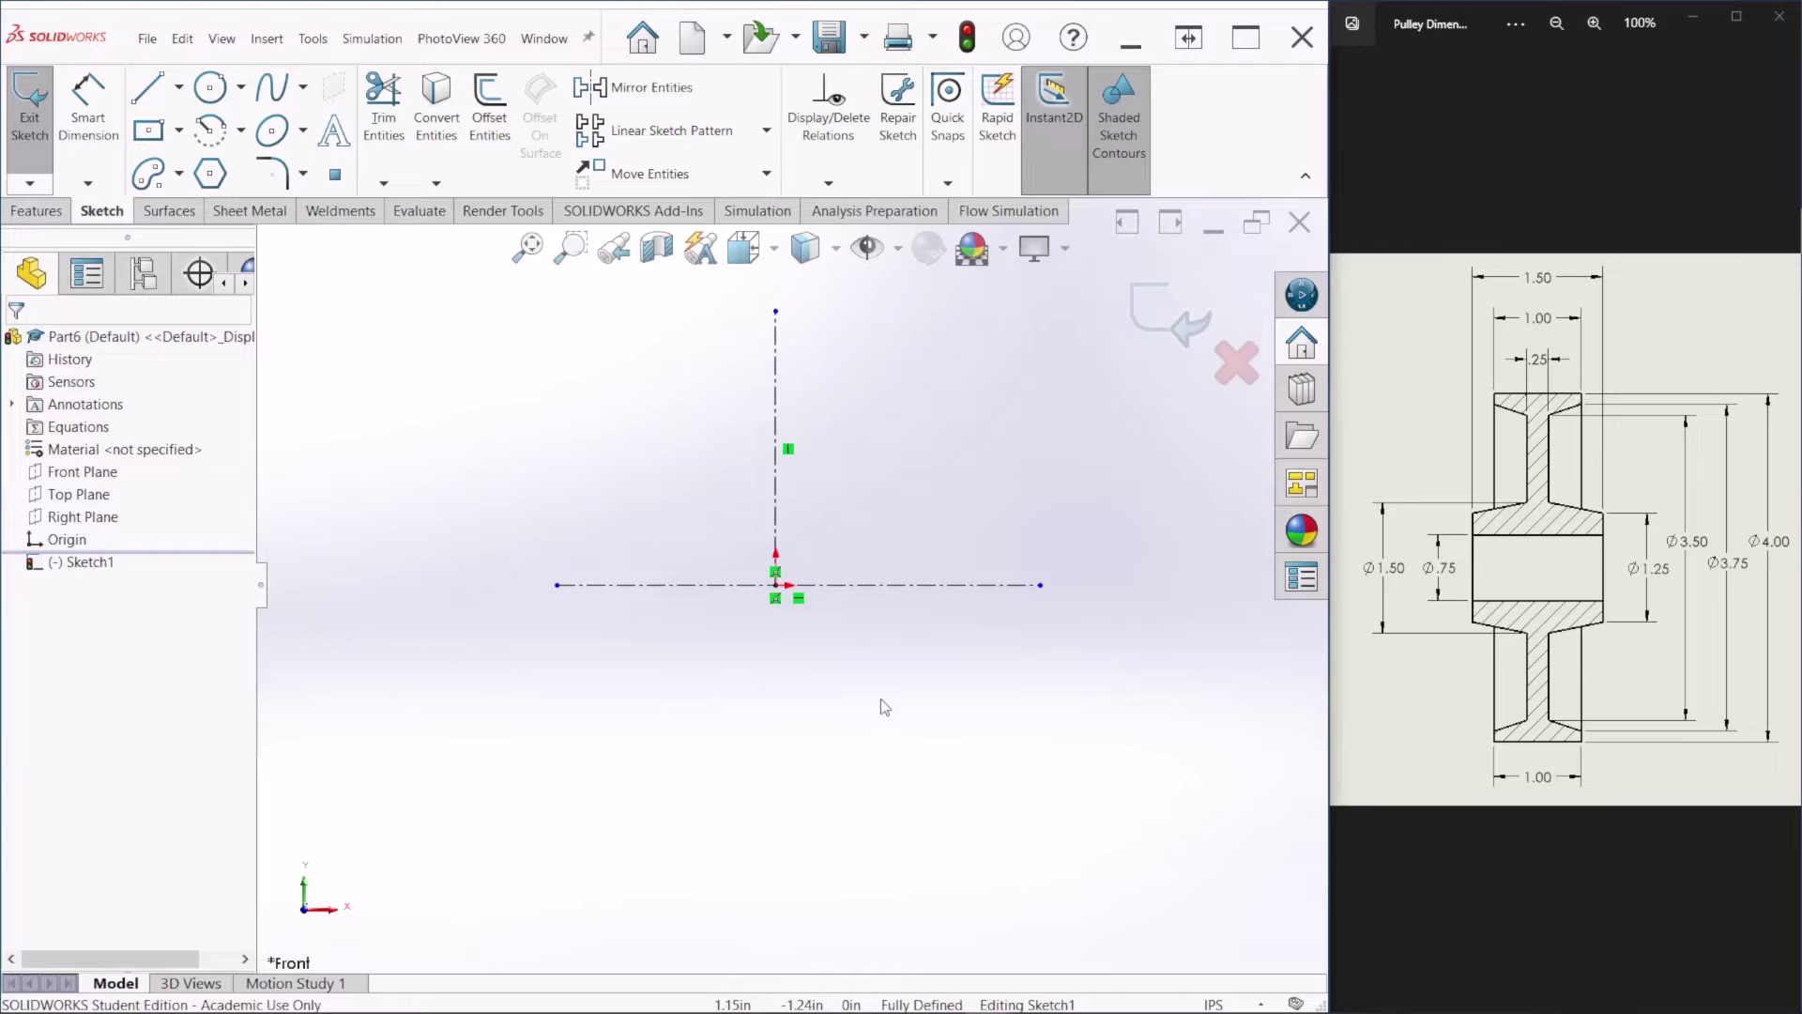
Step: Draw the closed half-profile with hub, slanted groove edges, outer rim and top edge back to the centerline
left_click(147, 88)
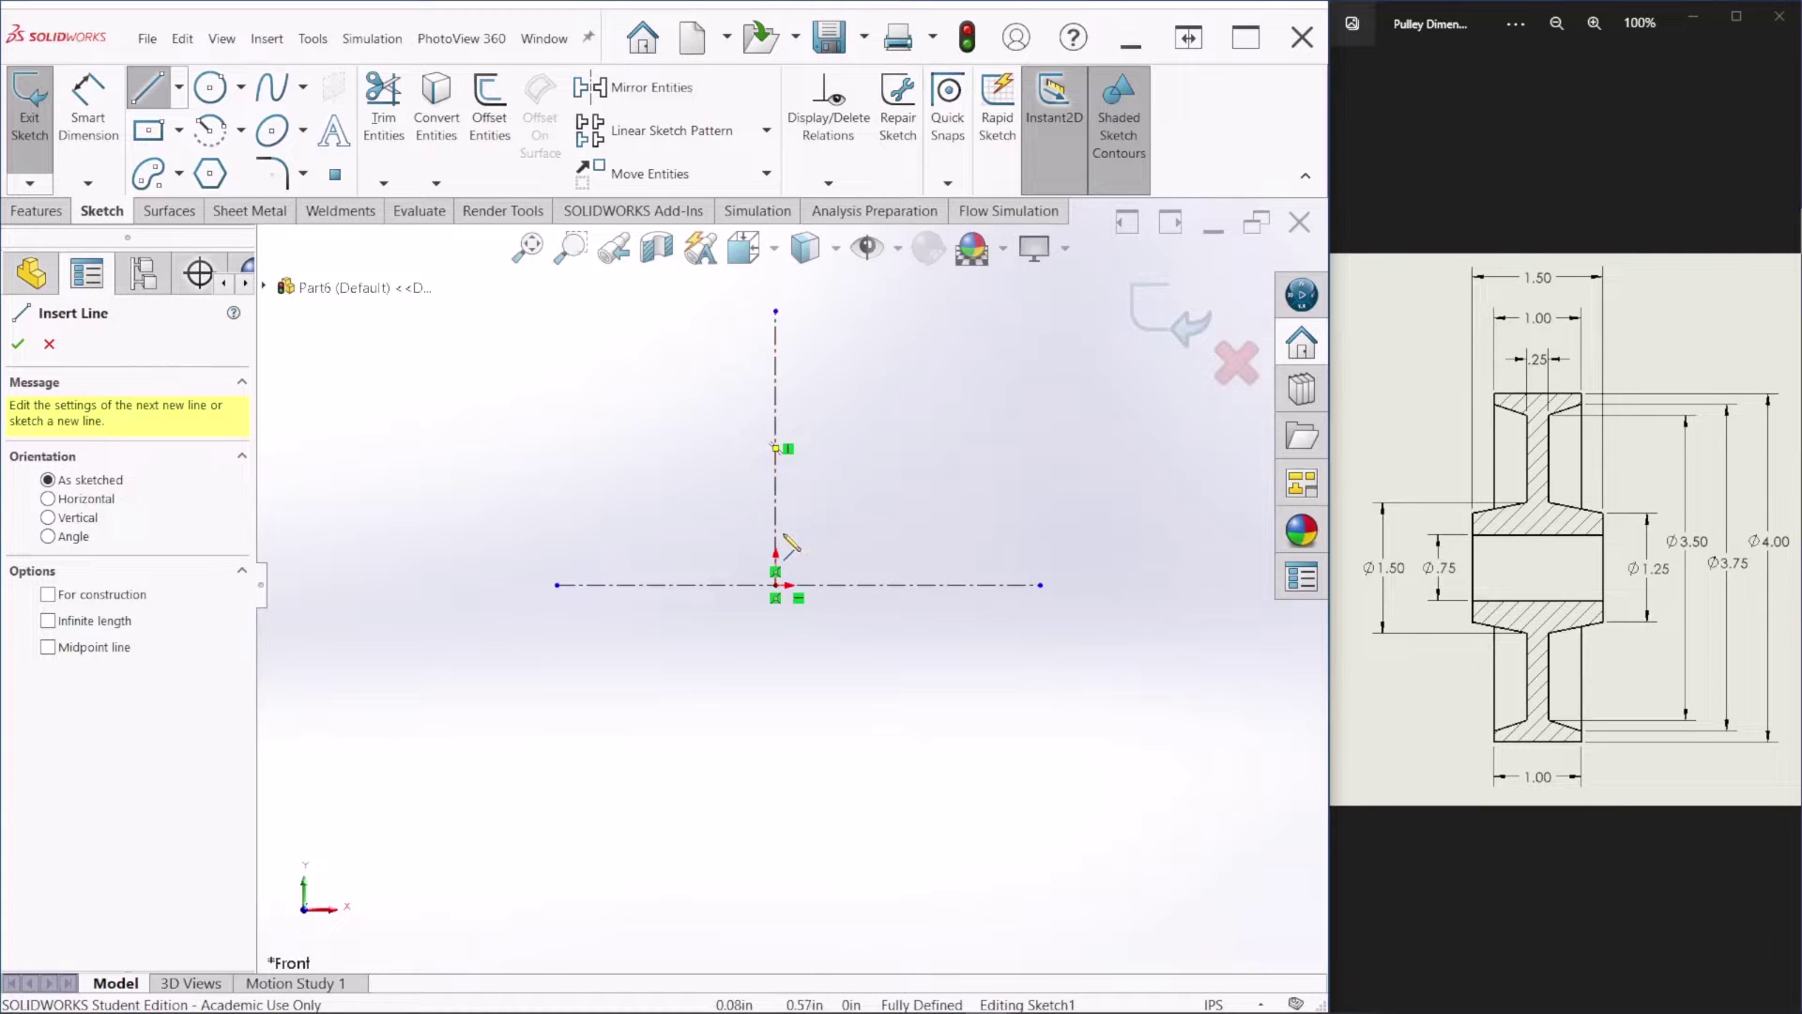
left_click(776, 539)
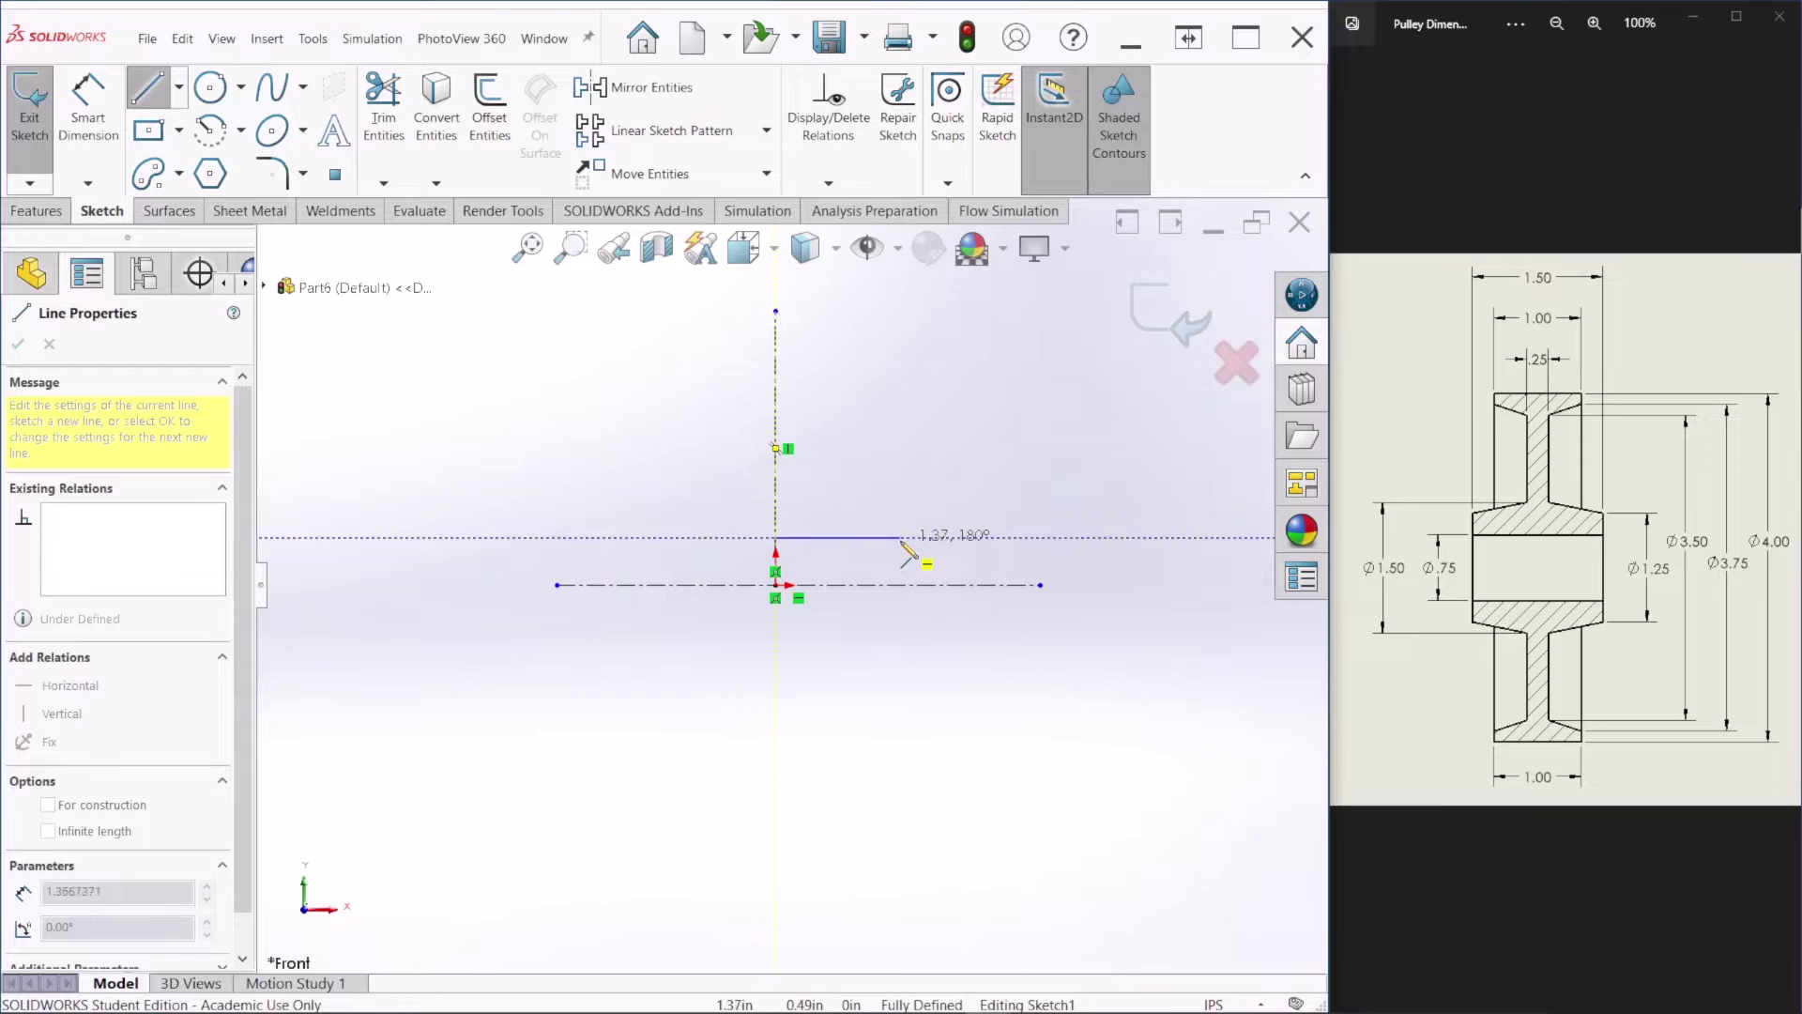
left_click(901, 539)
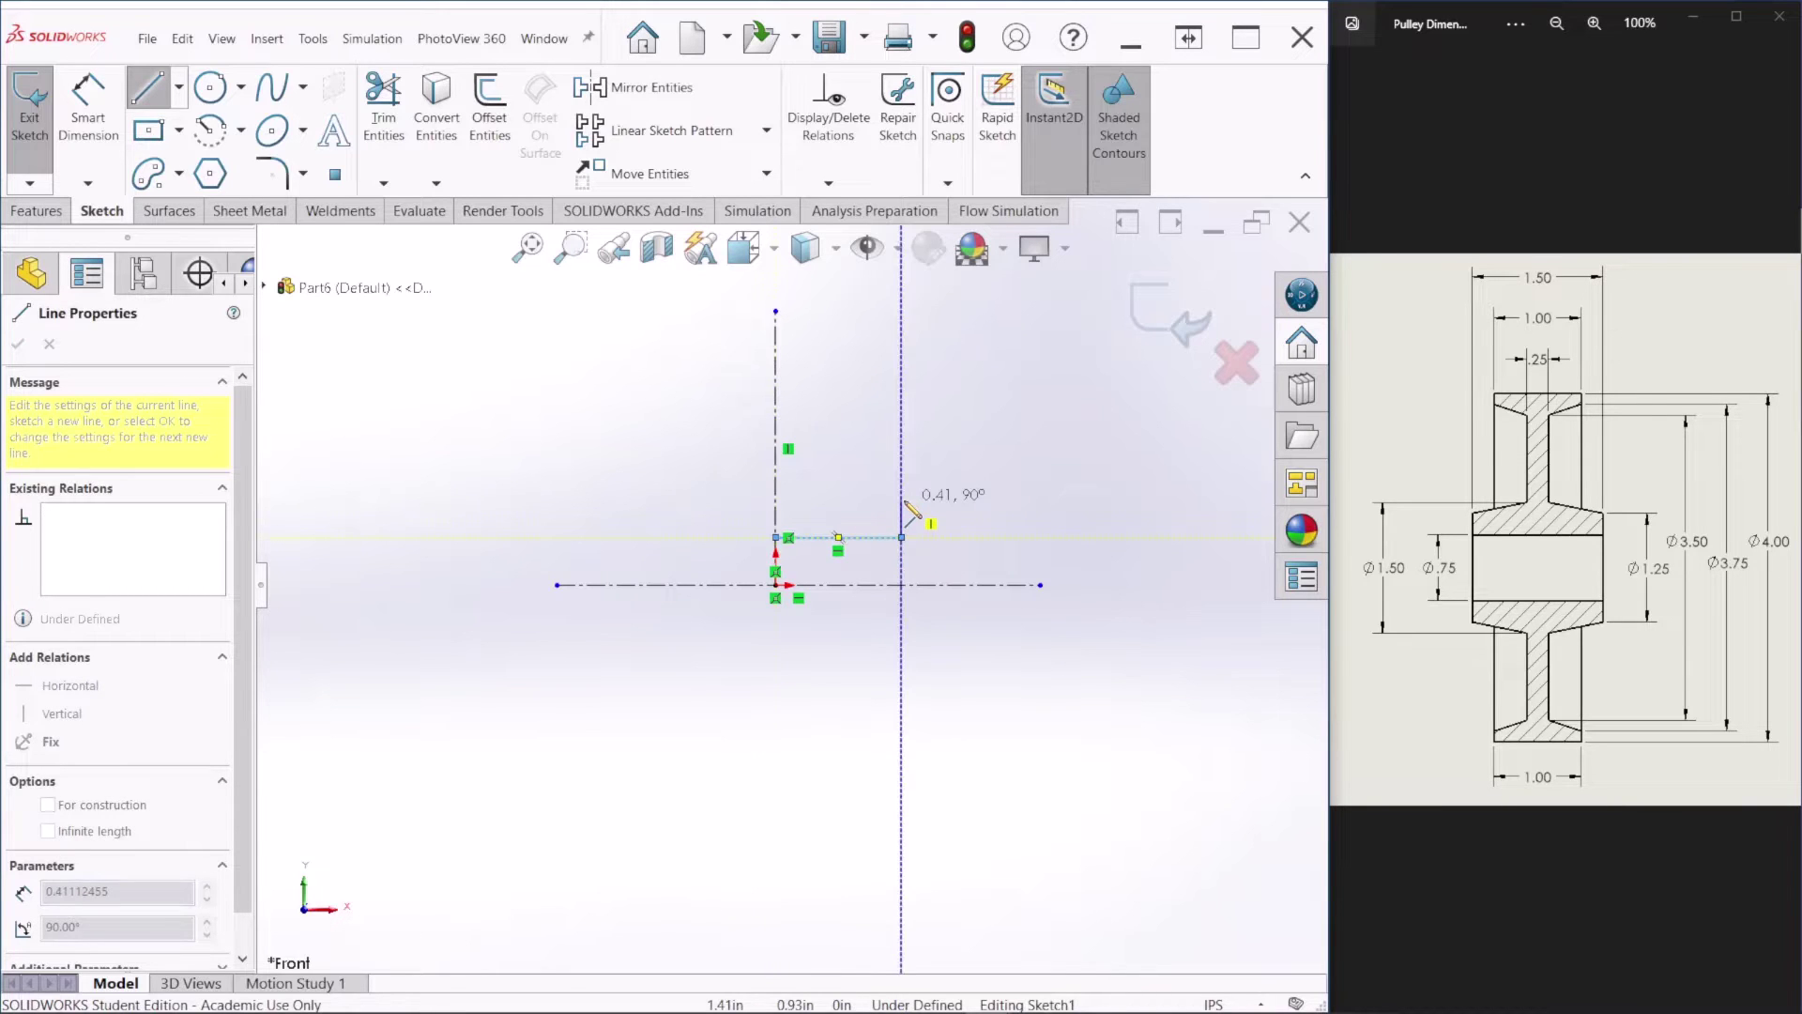
left_click(901, 500)
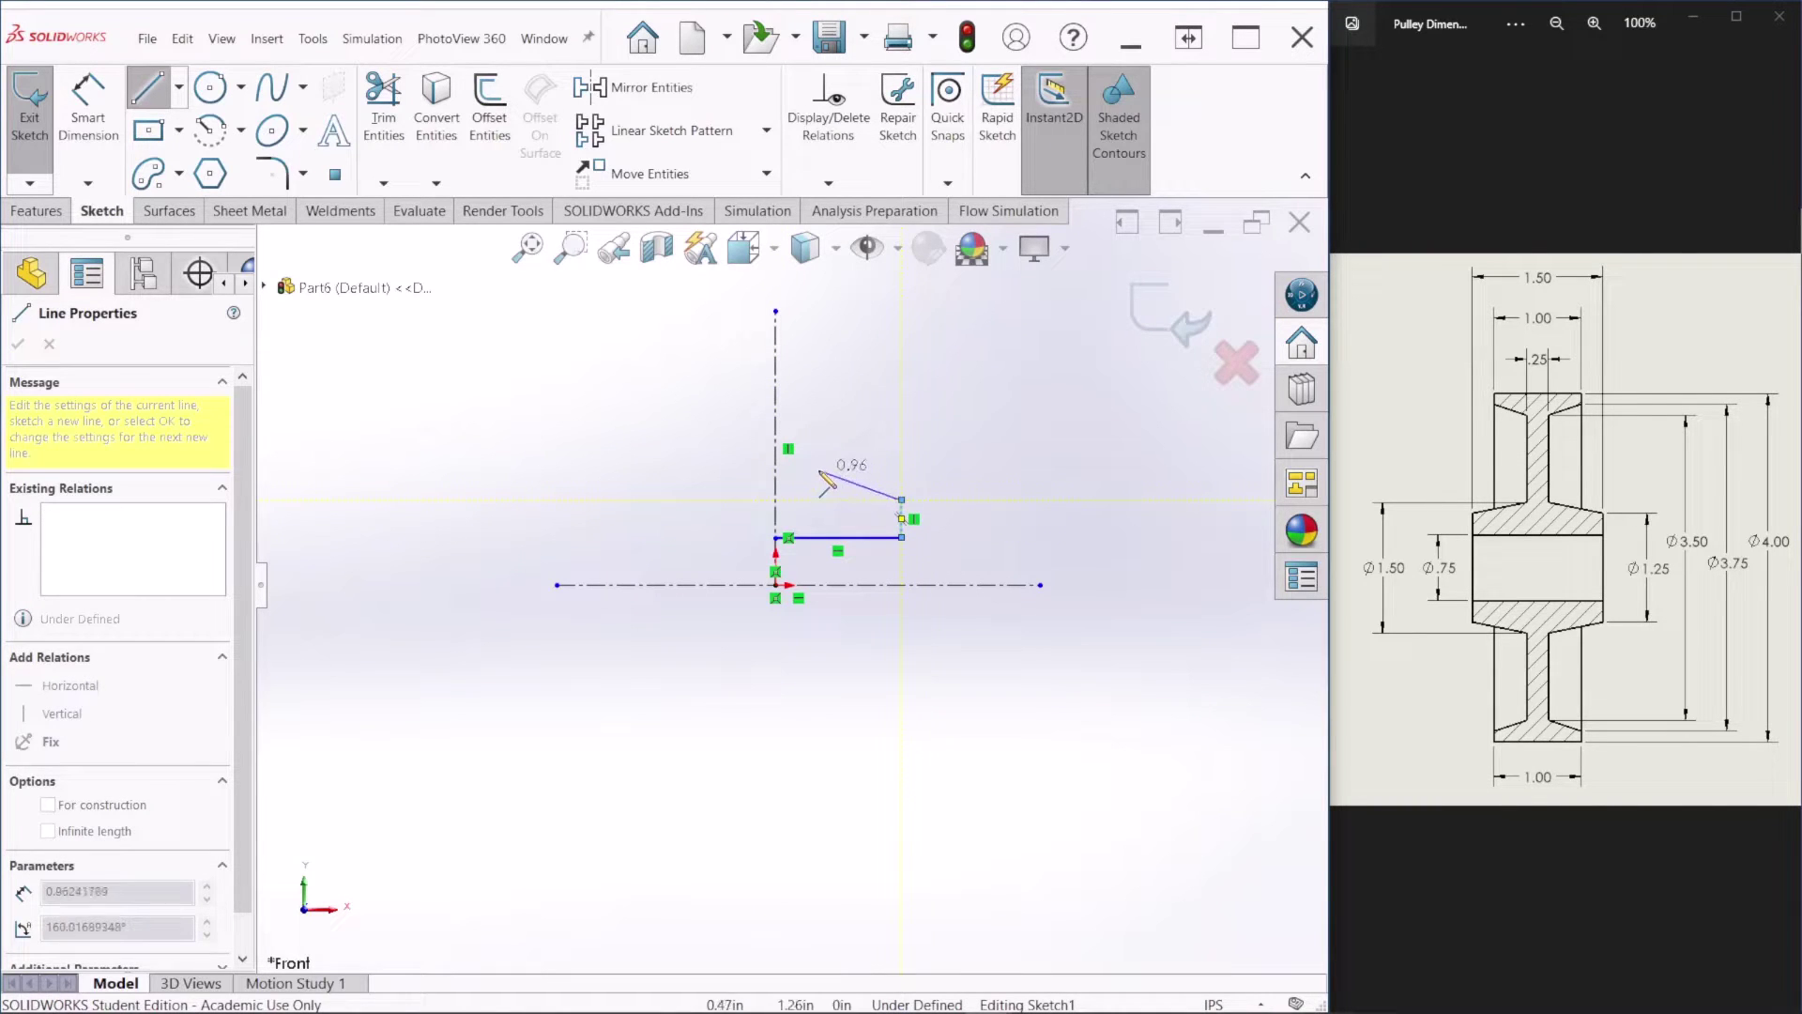
left_click(819, 469)
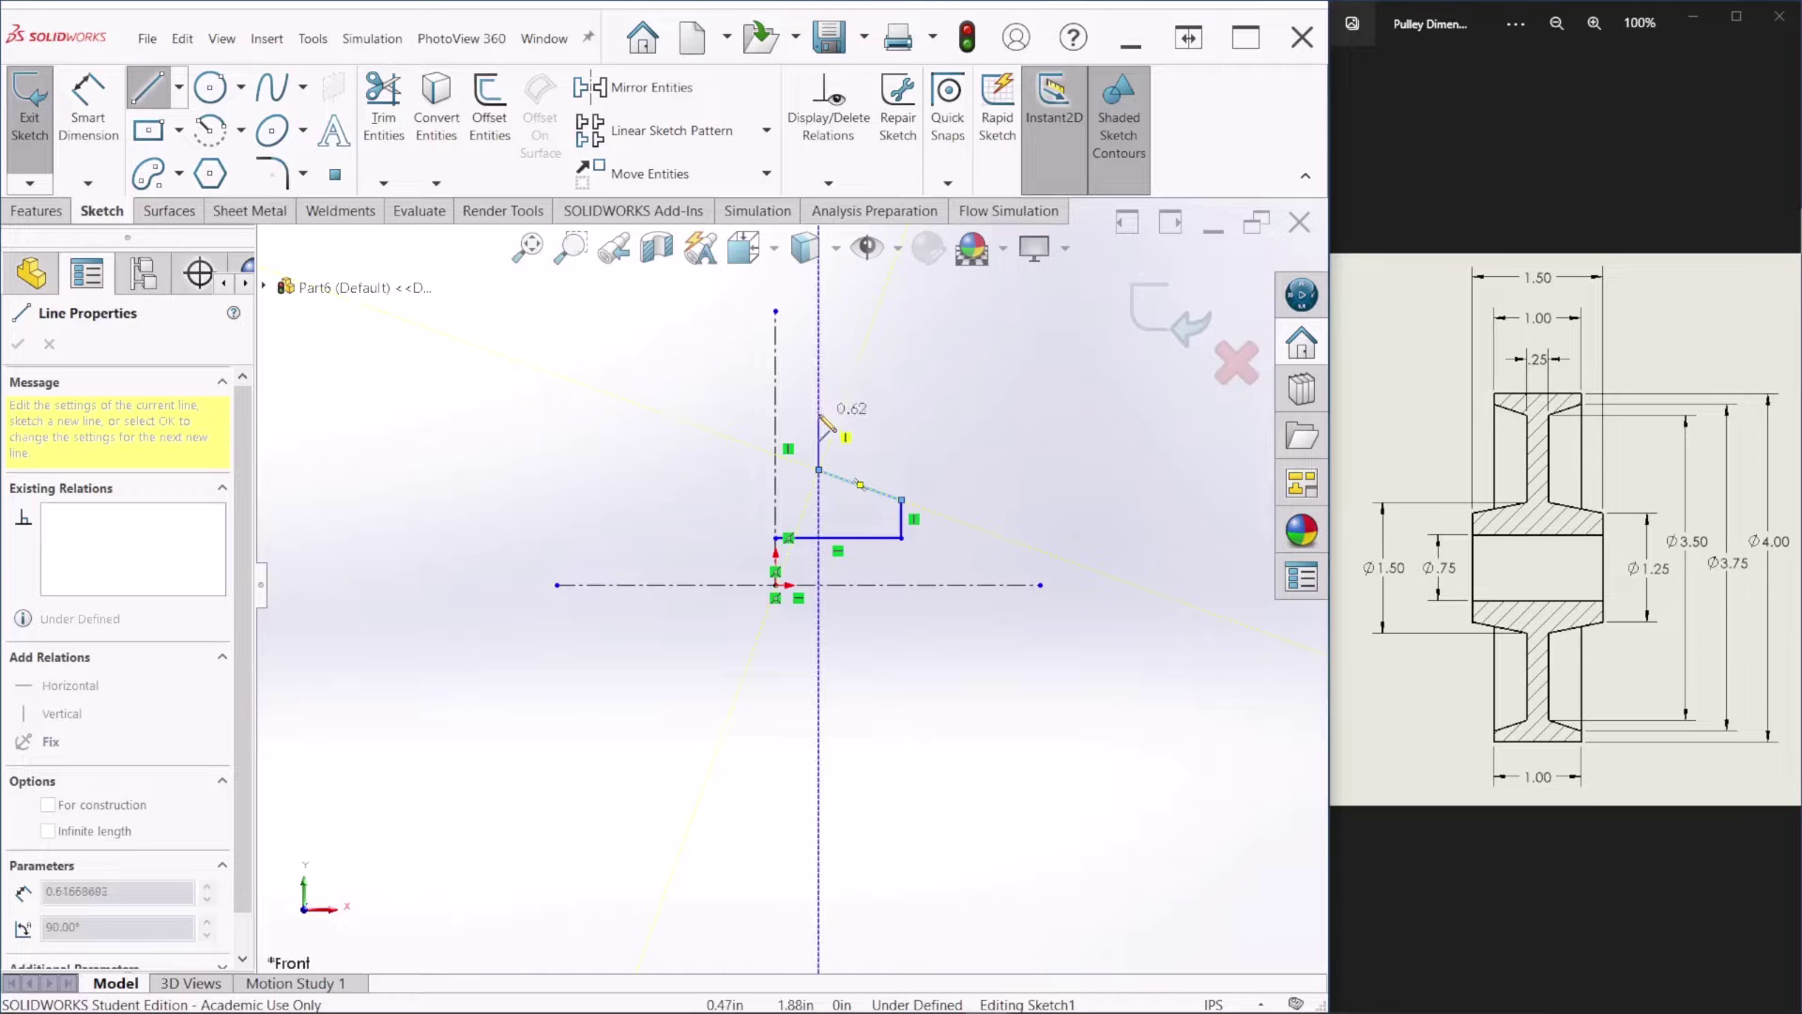
left_click(818, 401)
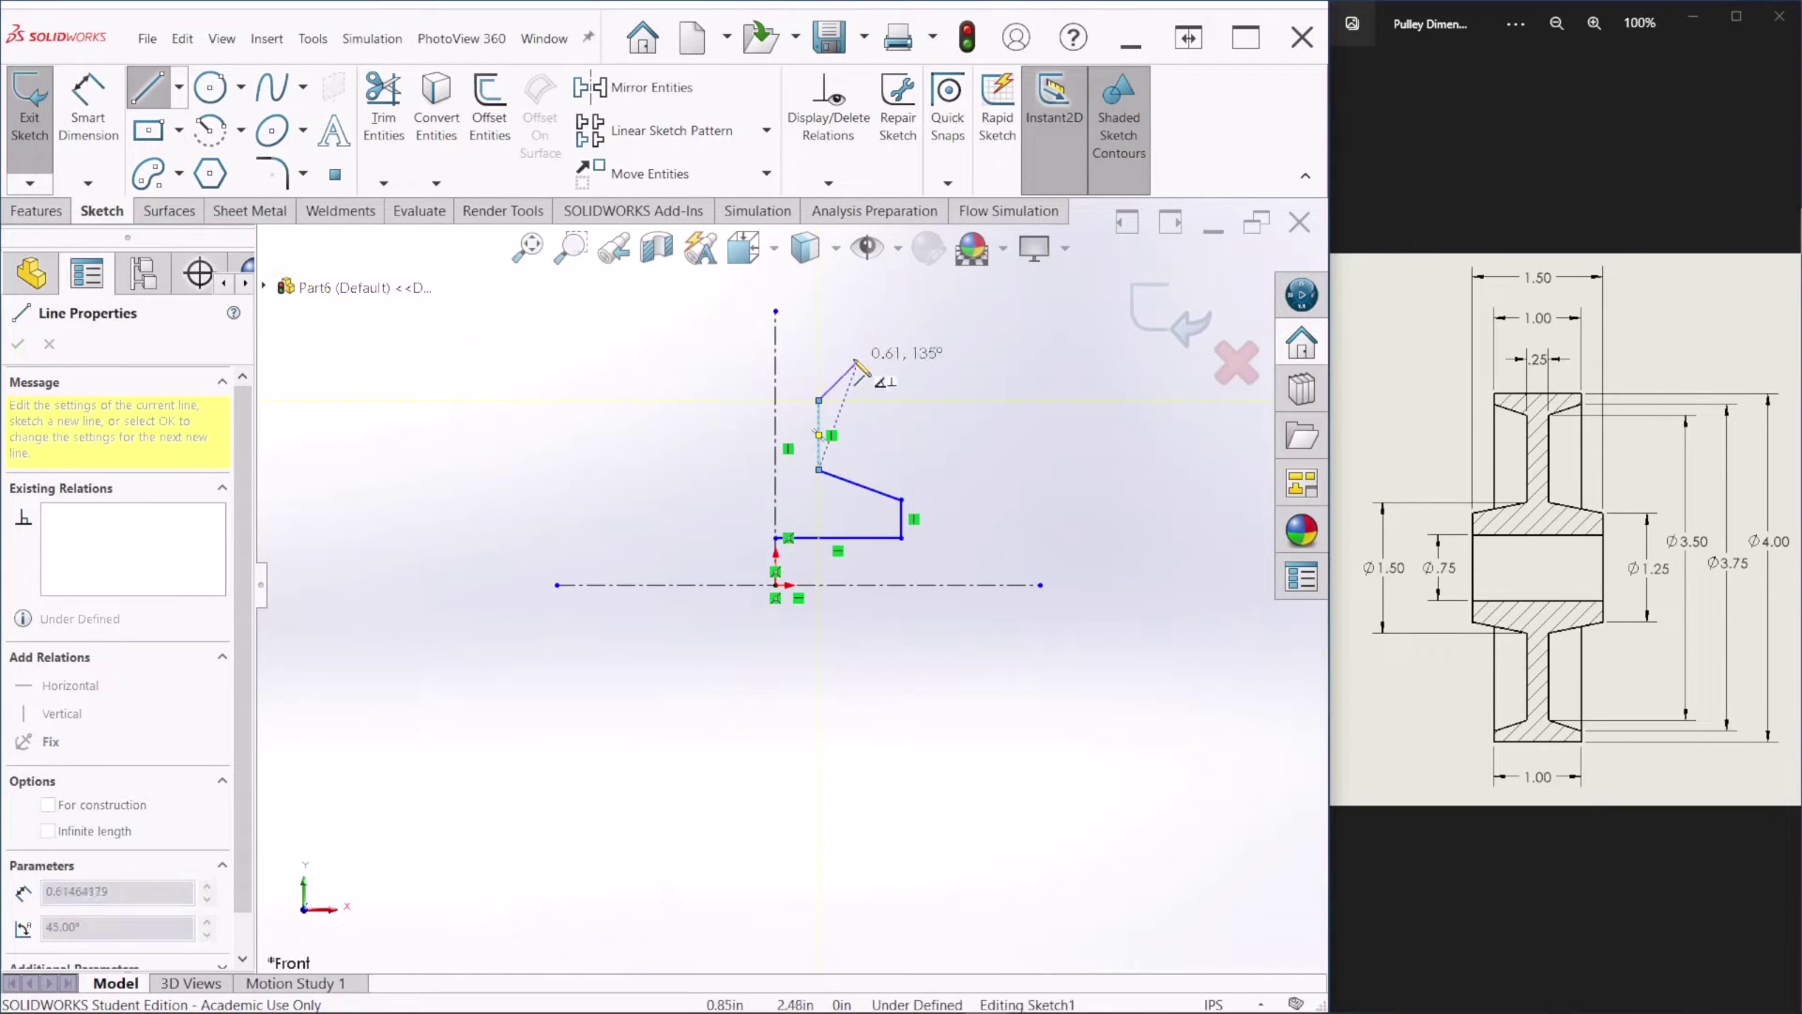
left_click(873, 369)
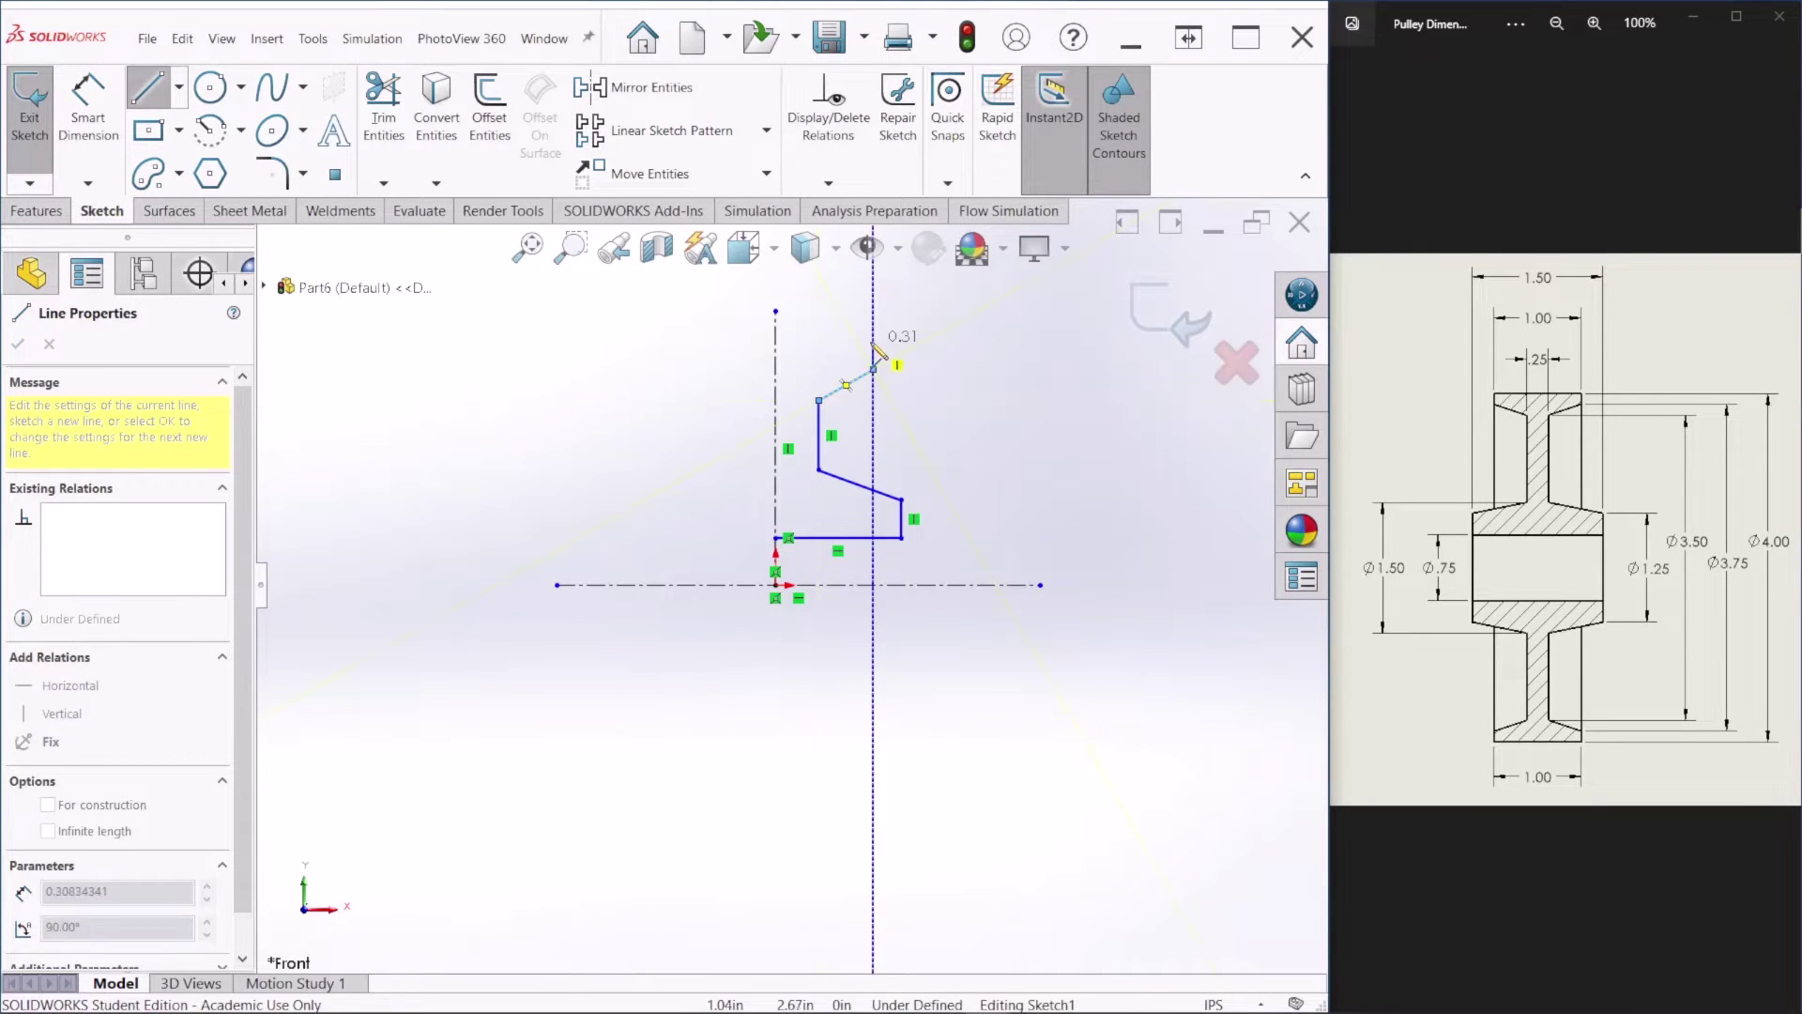
left_click(873, 341)
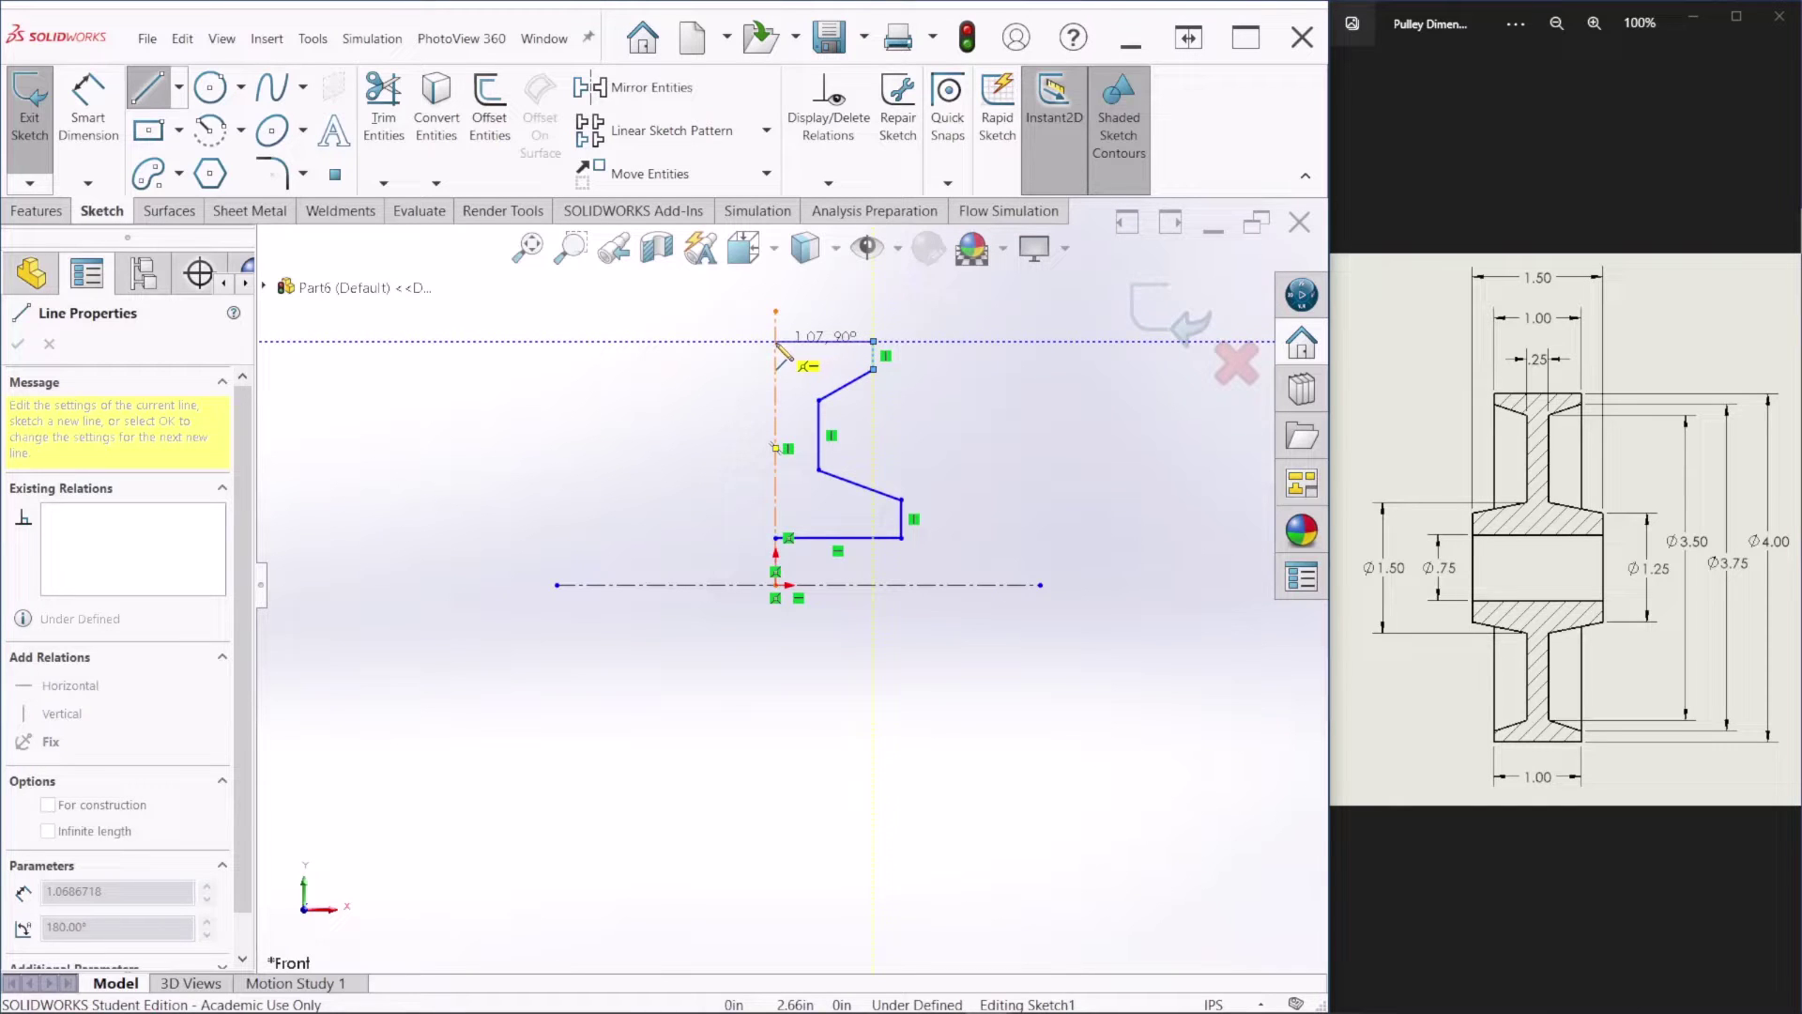
left_click(776, 342)
left_click(775, 537)
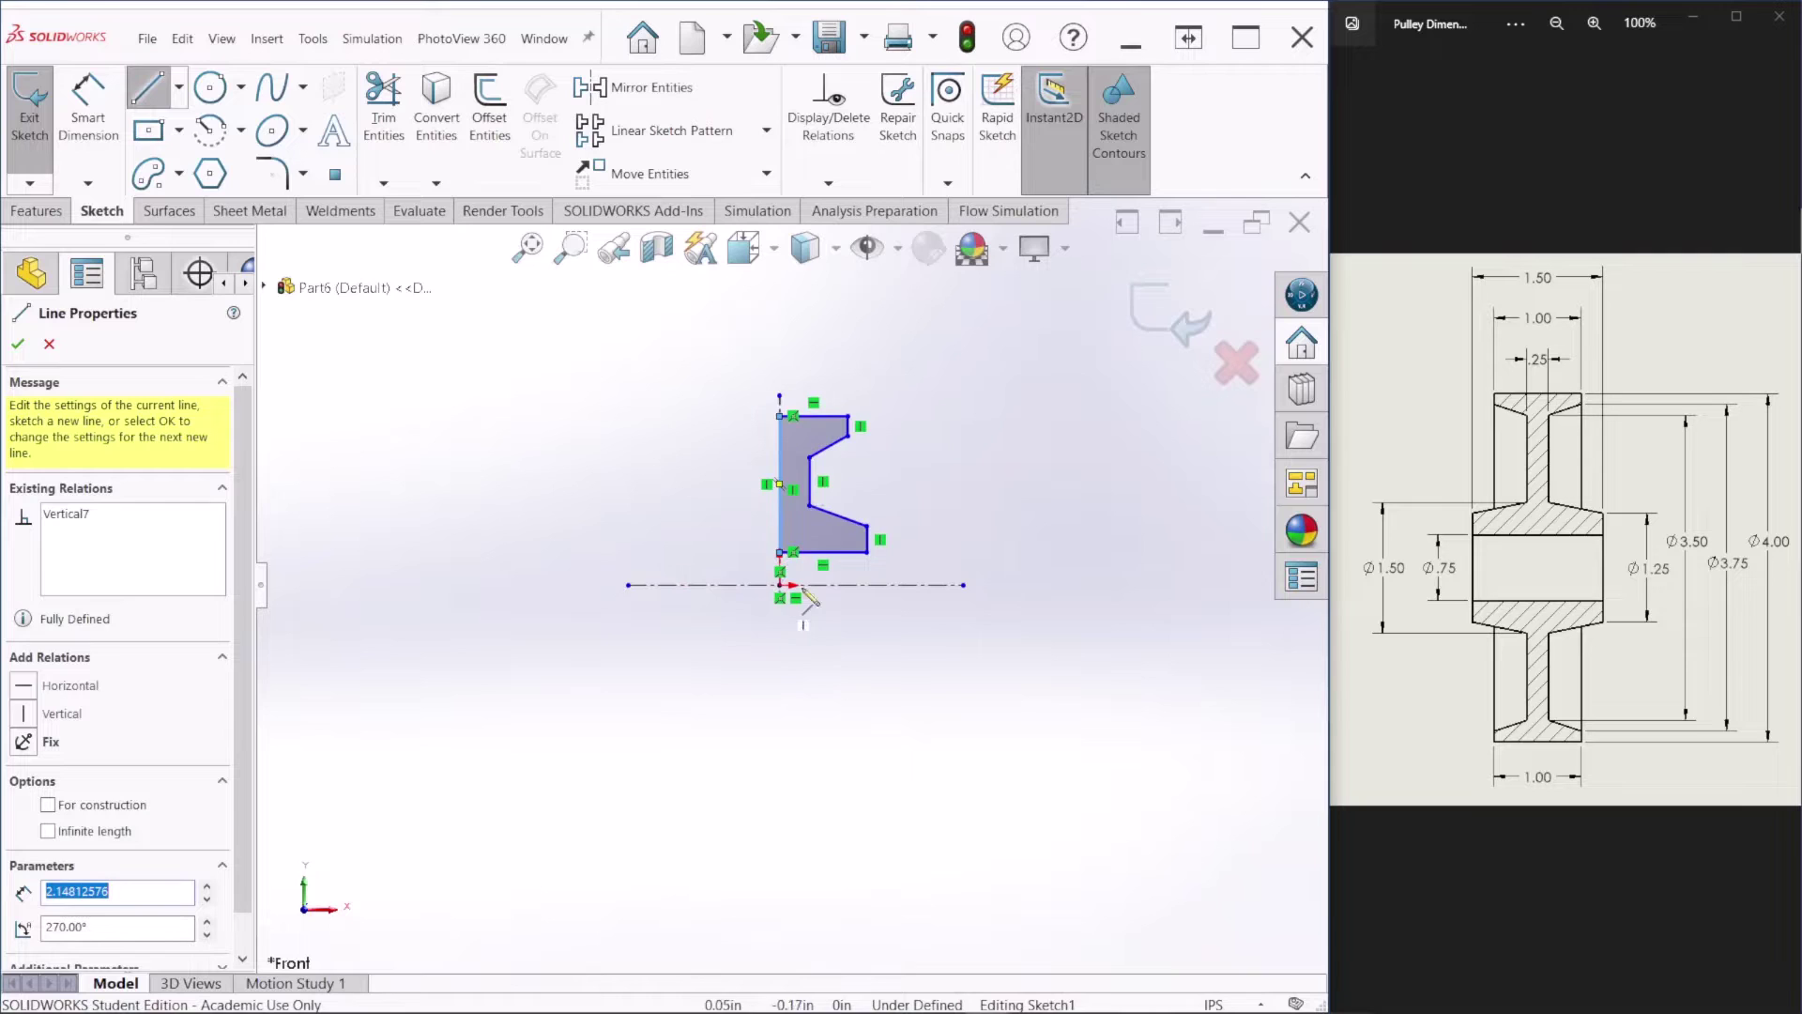
middle_click_drag(888, 385, 776, 470, "ctrl")
key("Escape")
Step: Dimension the profile's bottom edge at 0.75 in and its top edge at 0.50 in
left_click(88, 103)
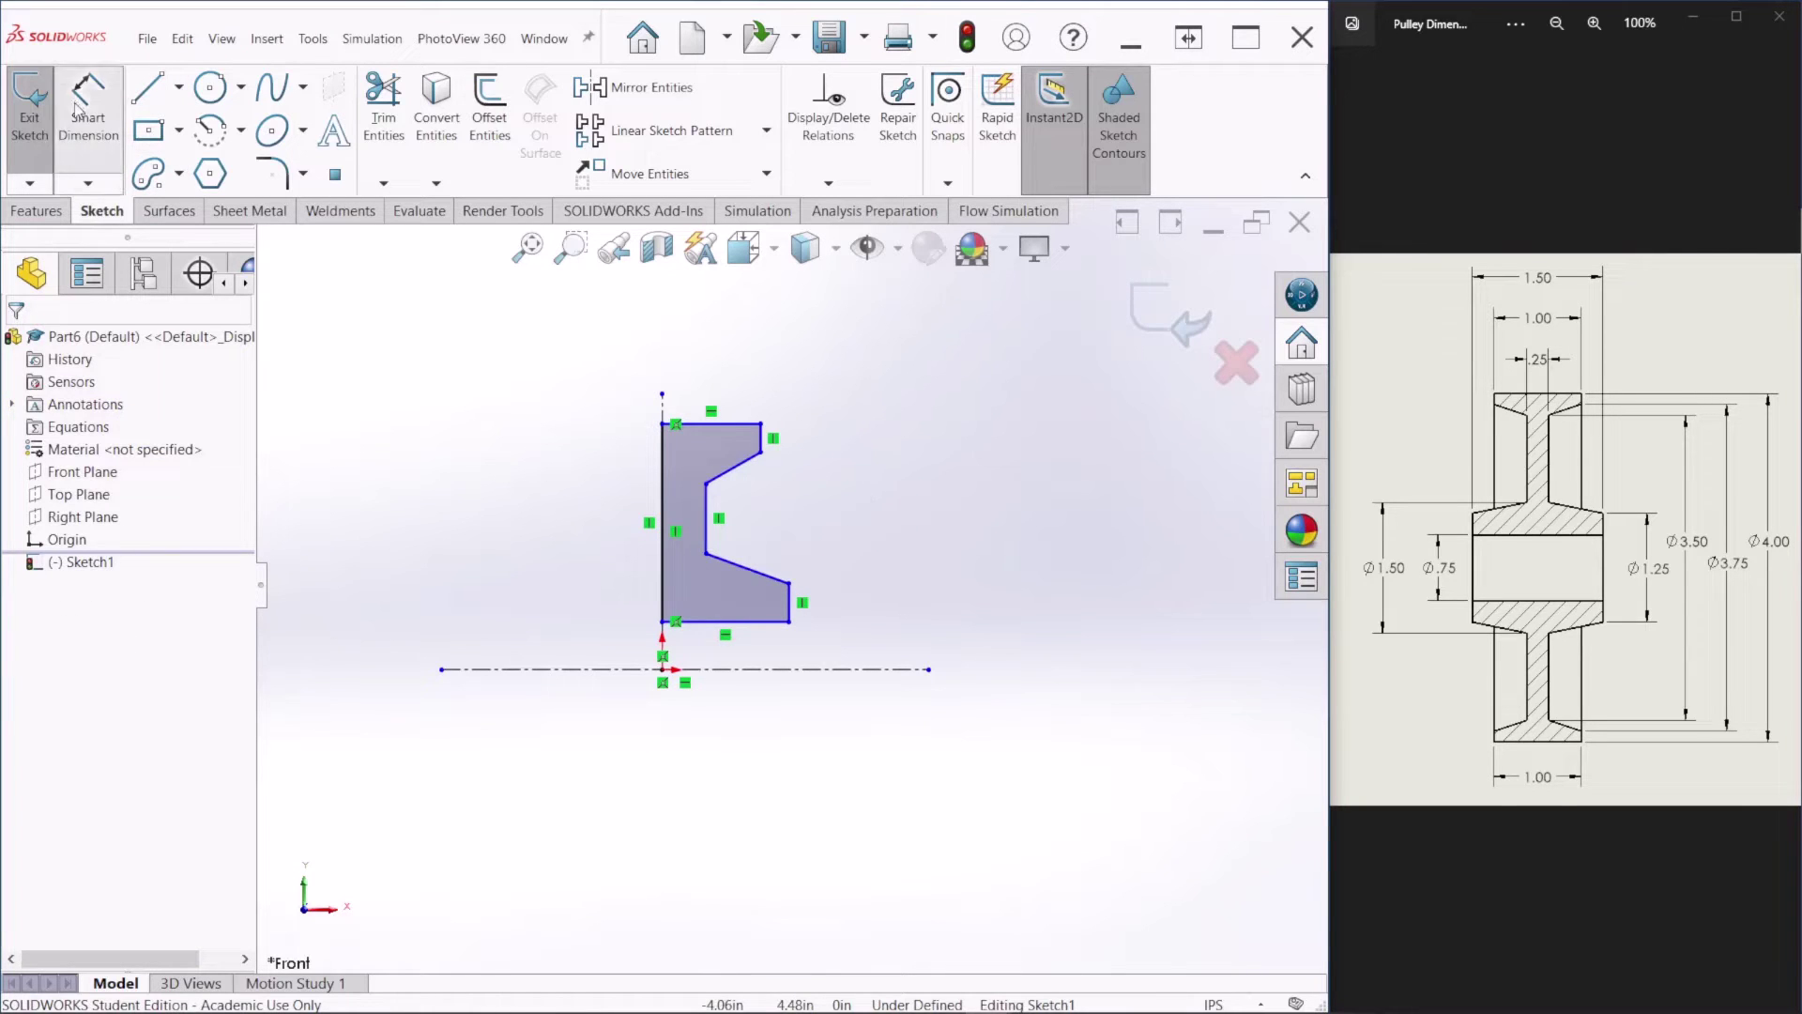
left_click(751, 630)
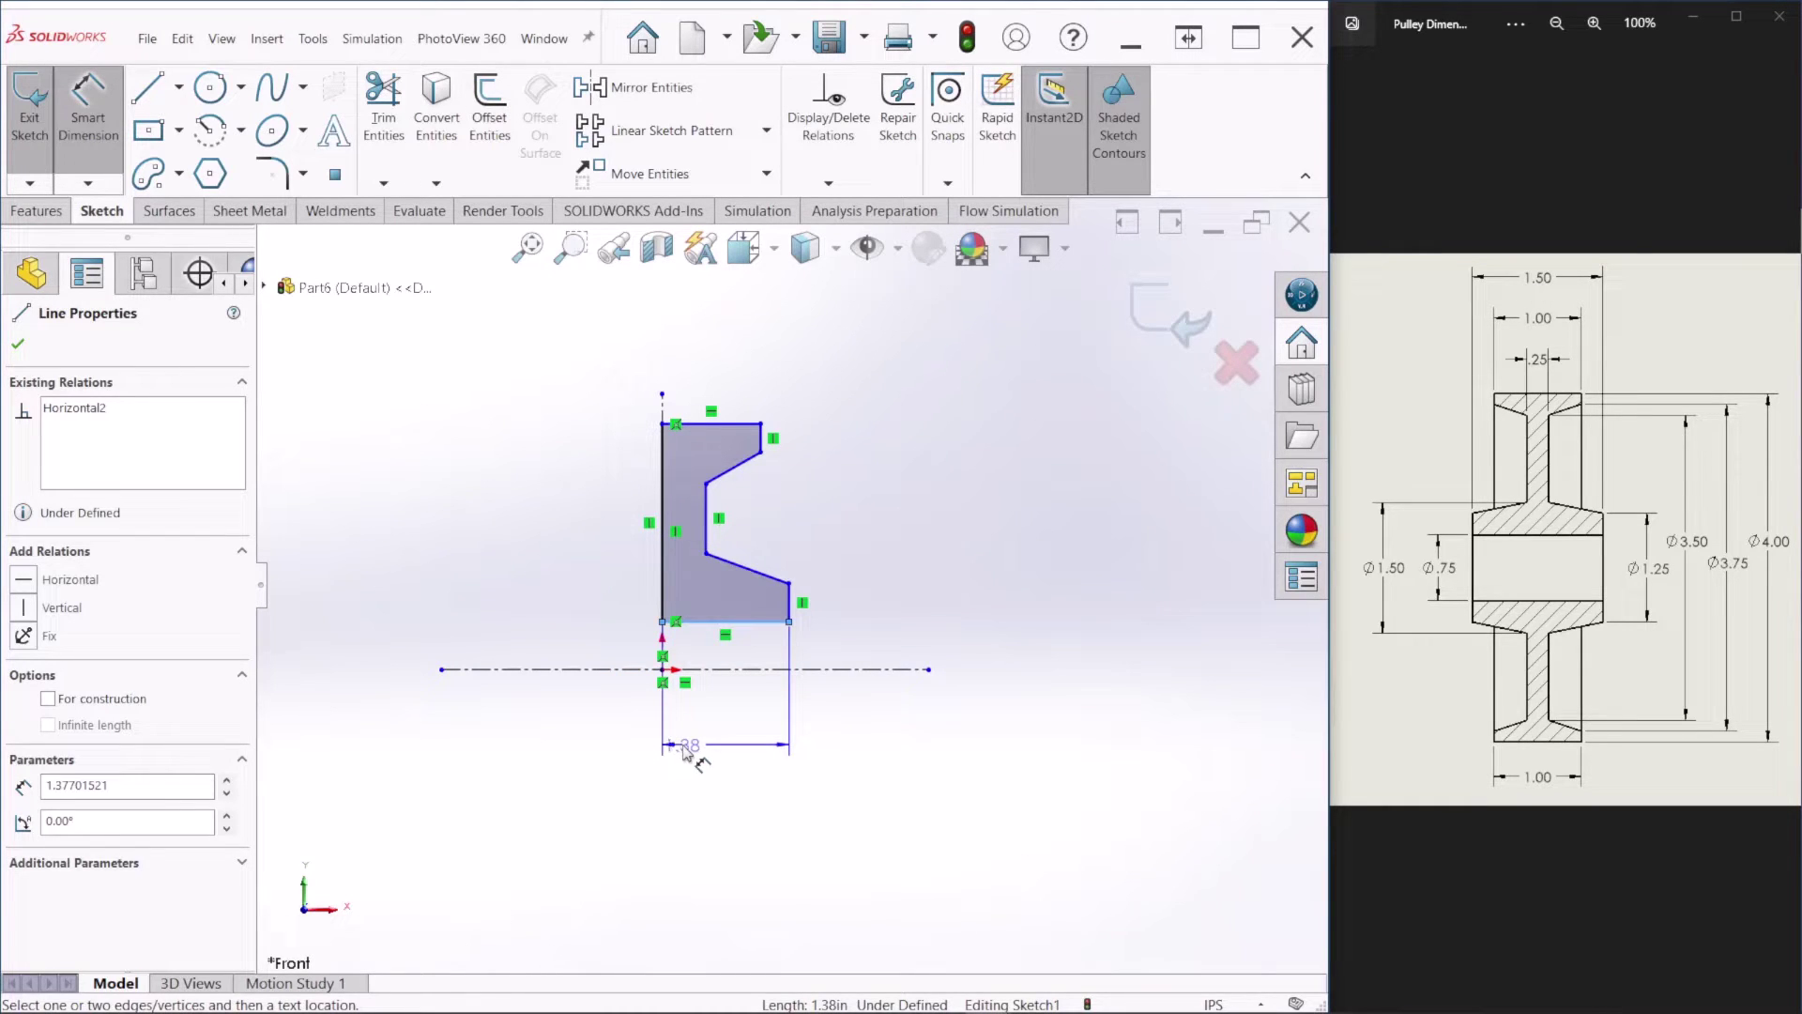
left_click(719, 749)
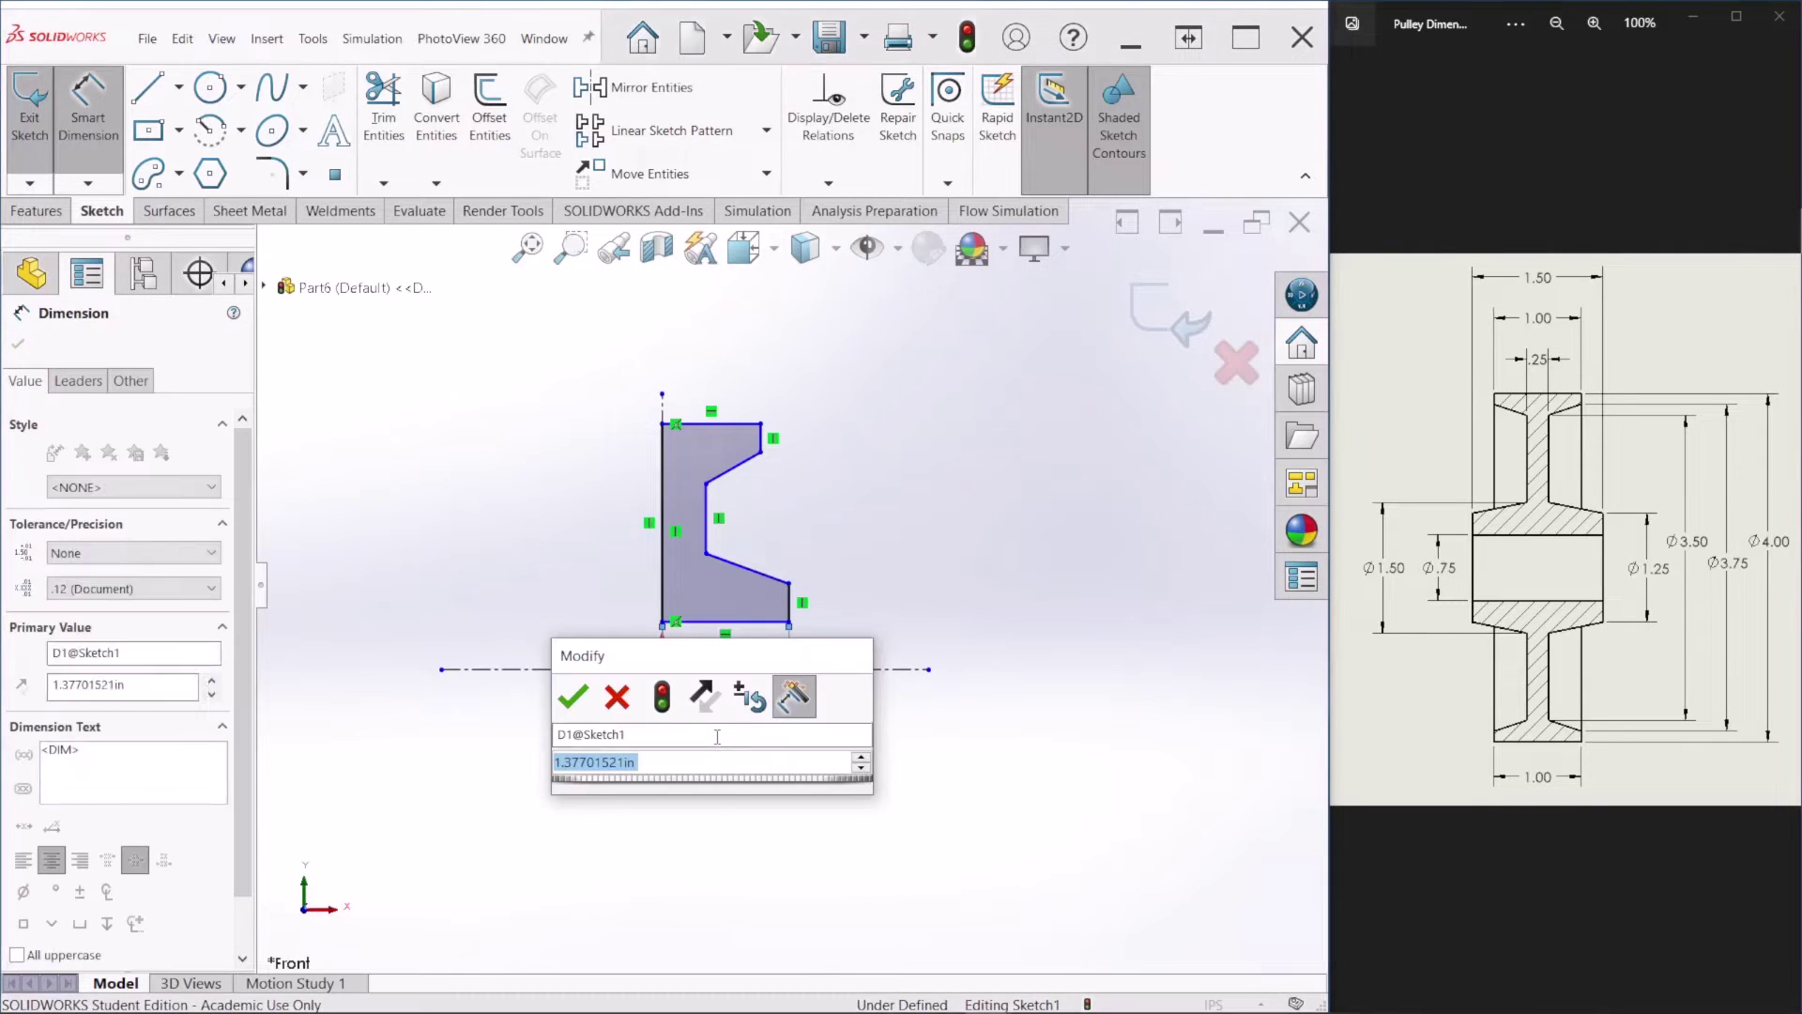
type(".75")
key("Return")
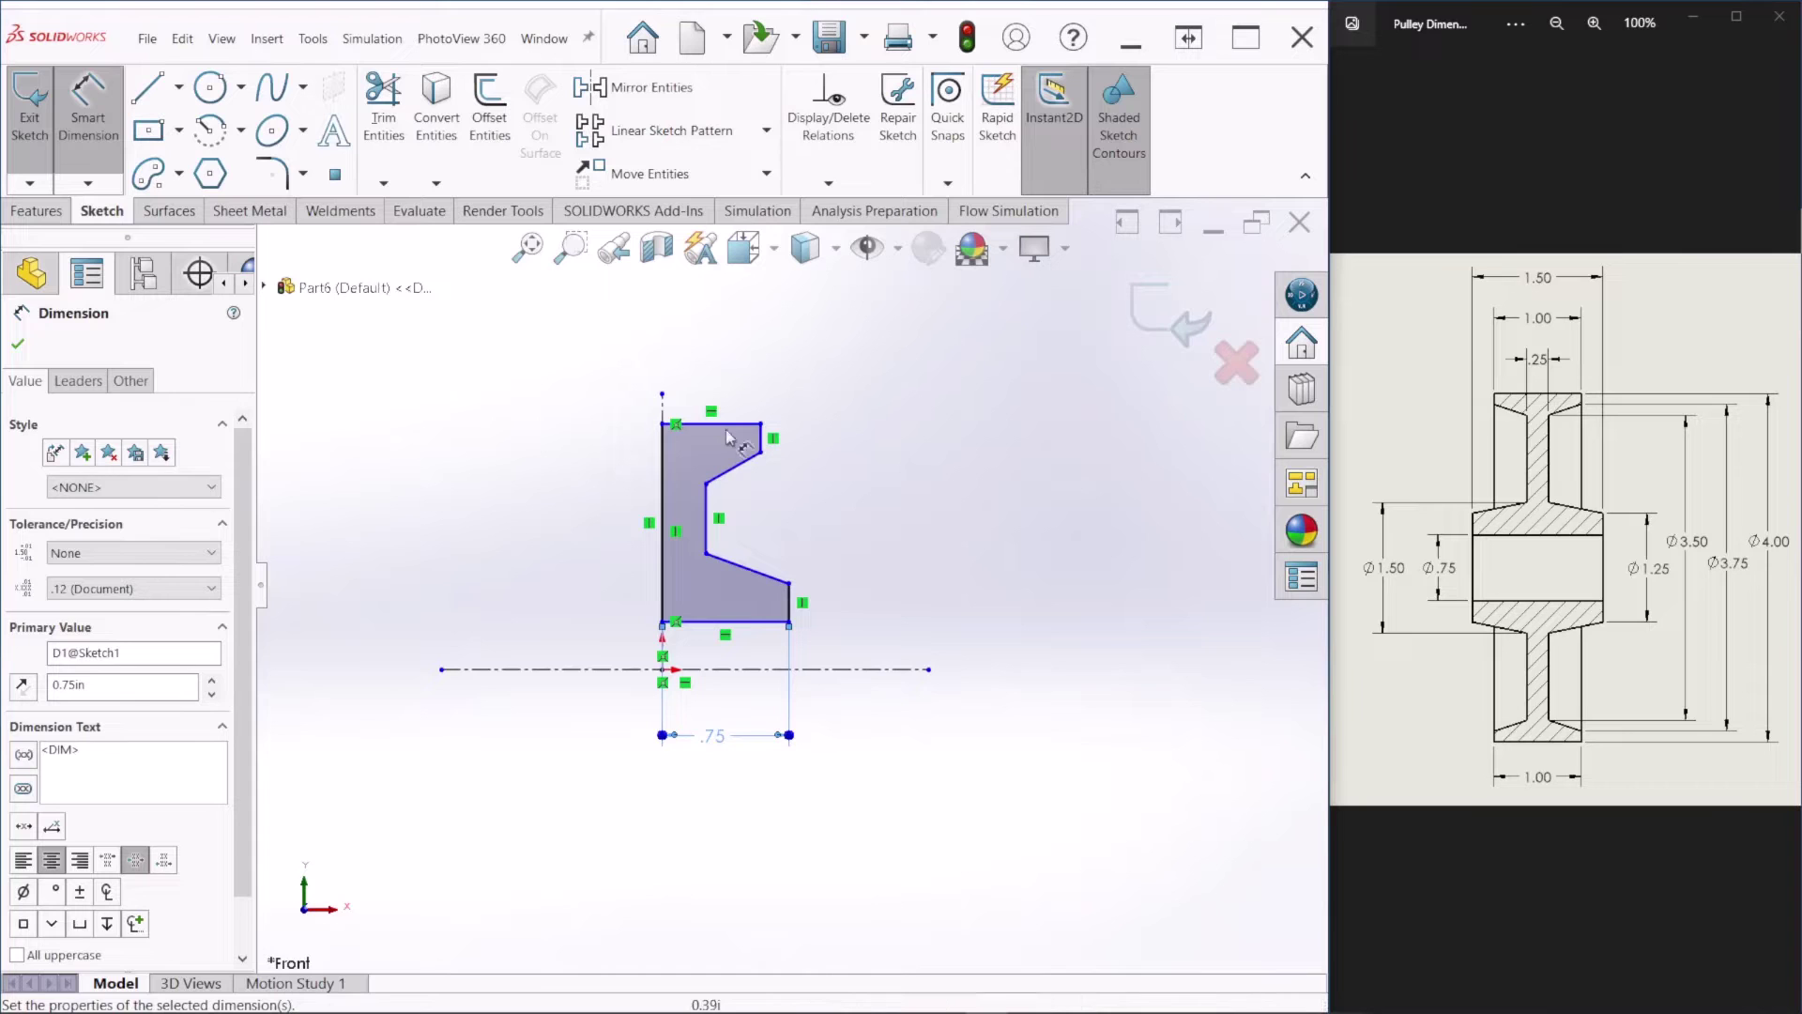
left_click(725, 432)
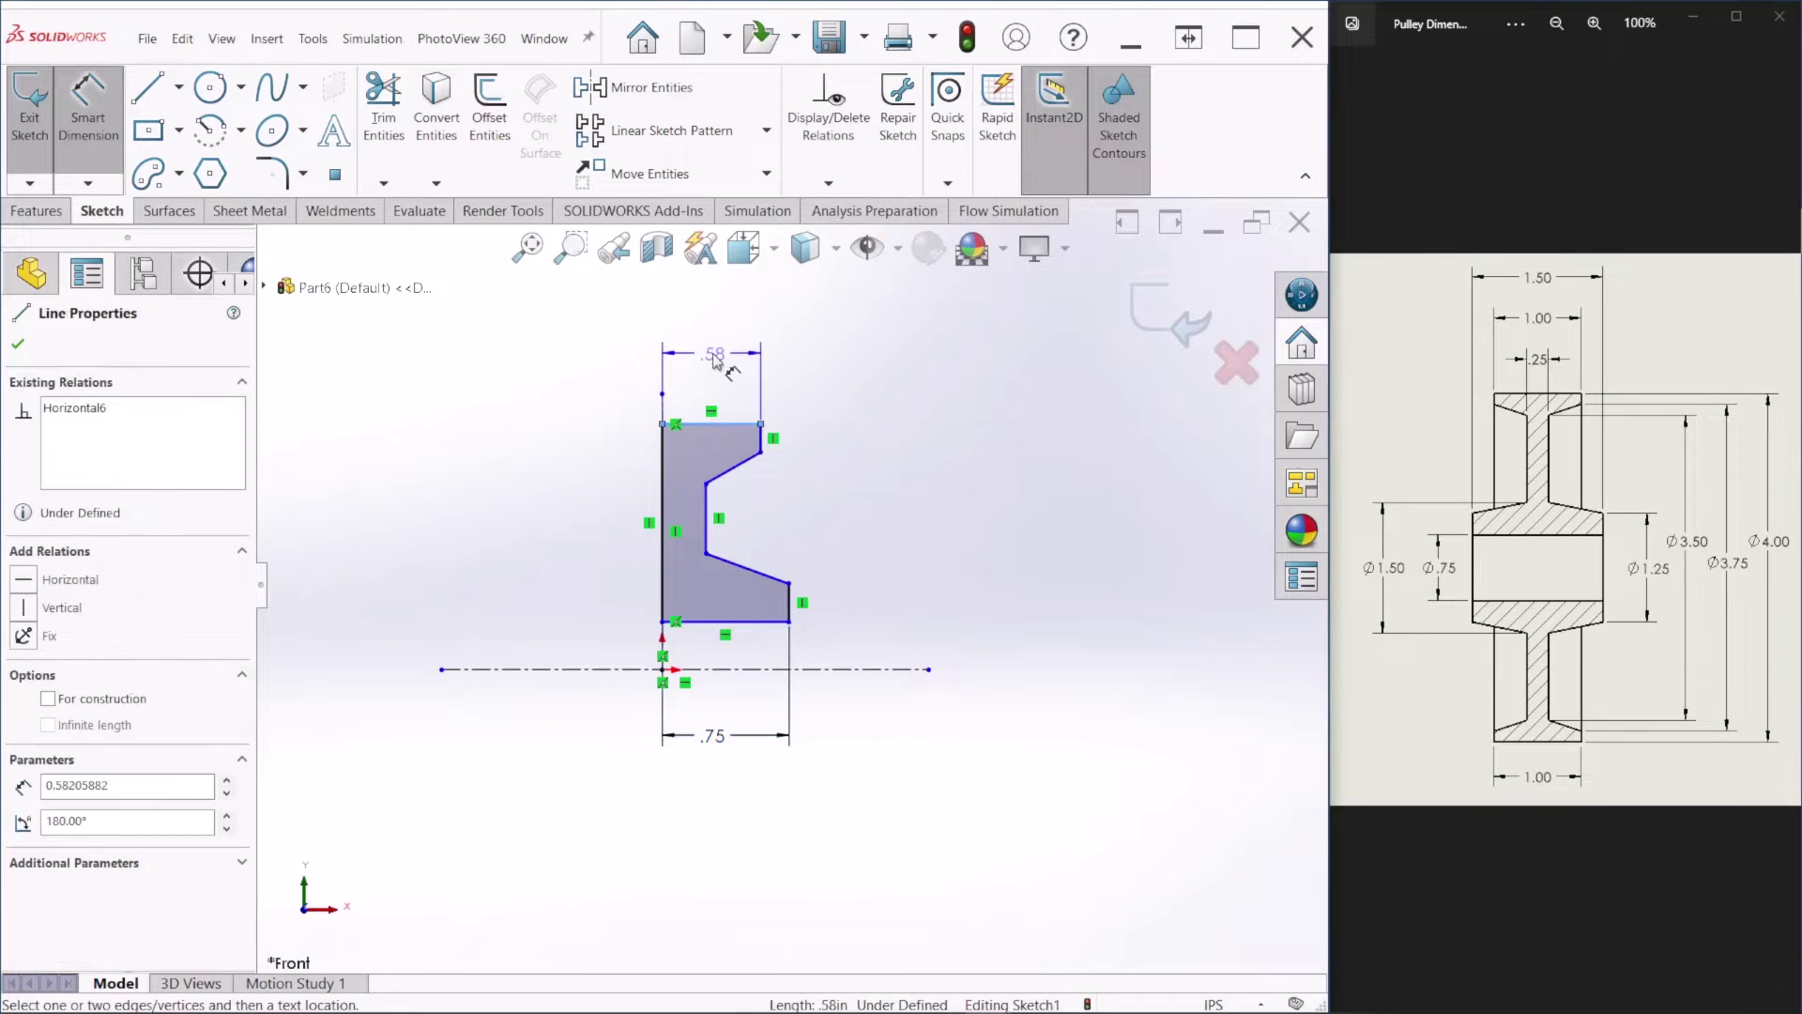
left_click(716, 361)
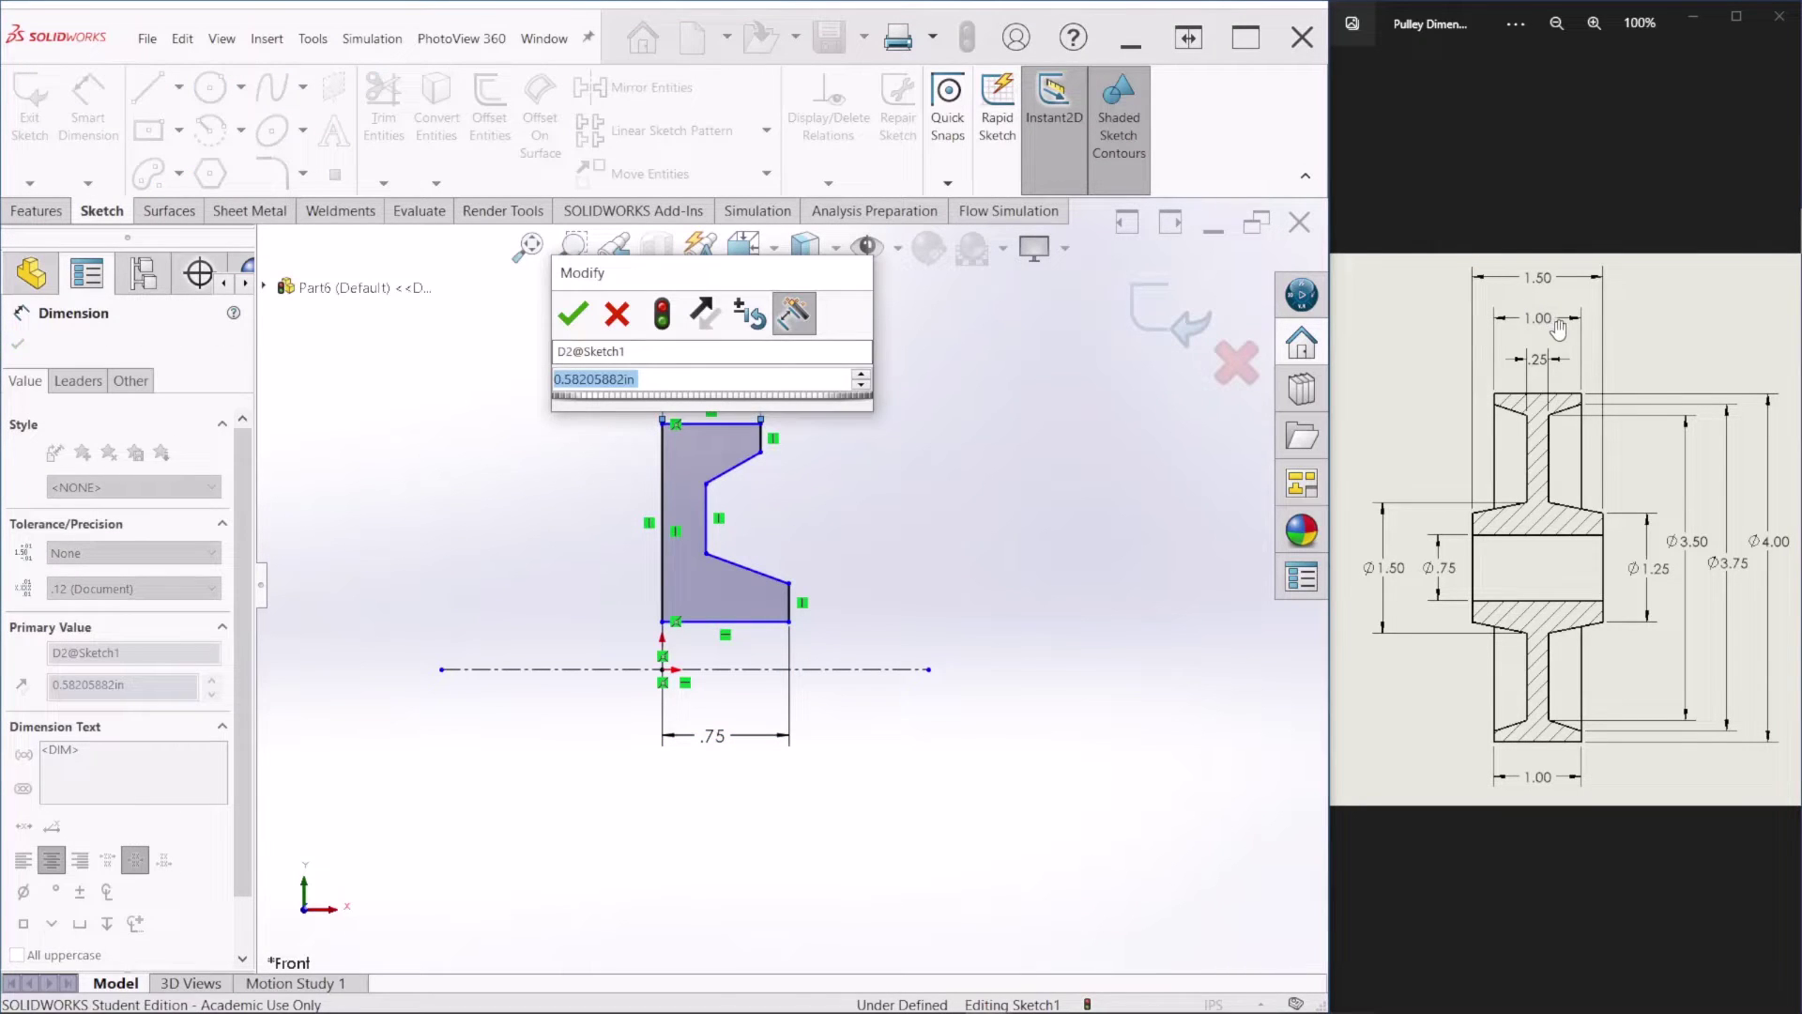
double_click(785, 379)
type(".5")
key("Return")
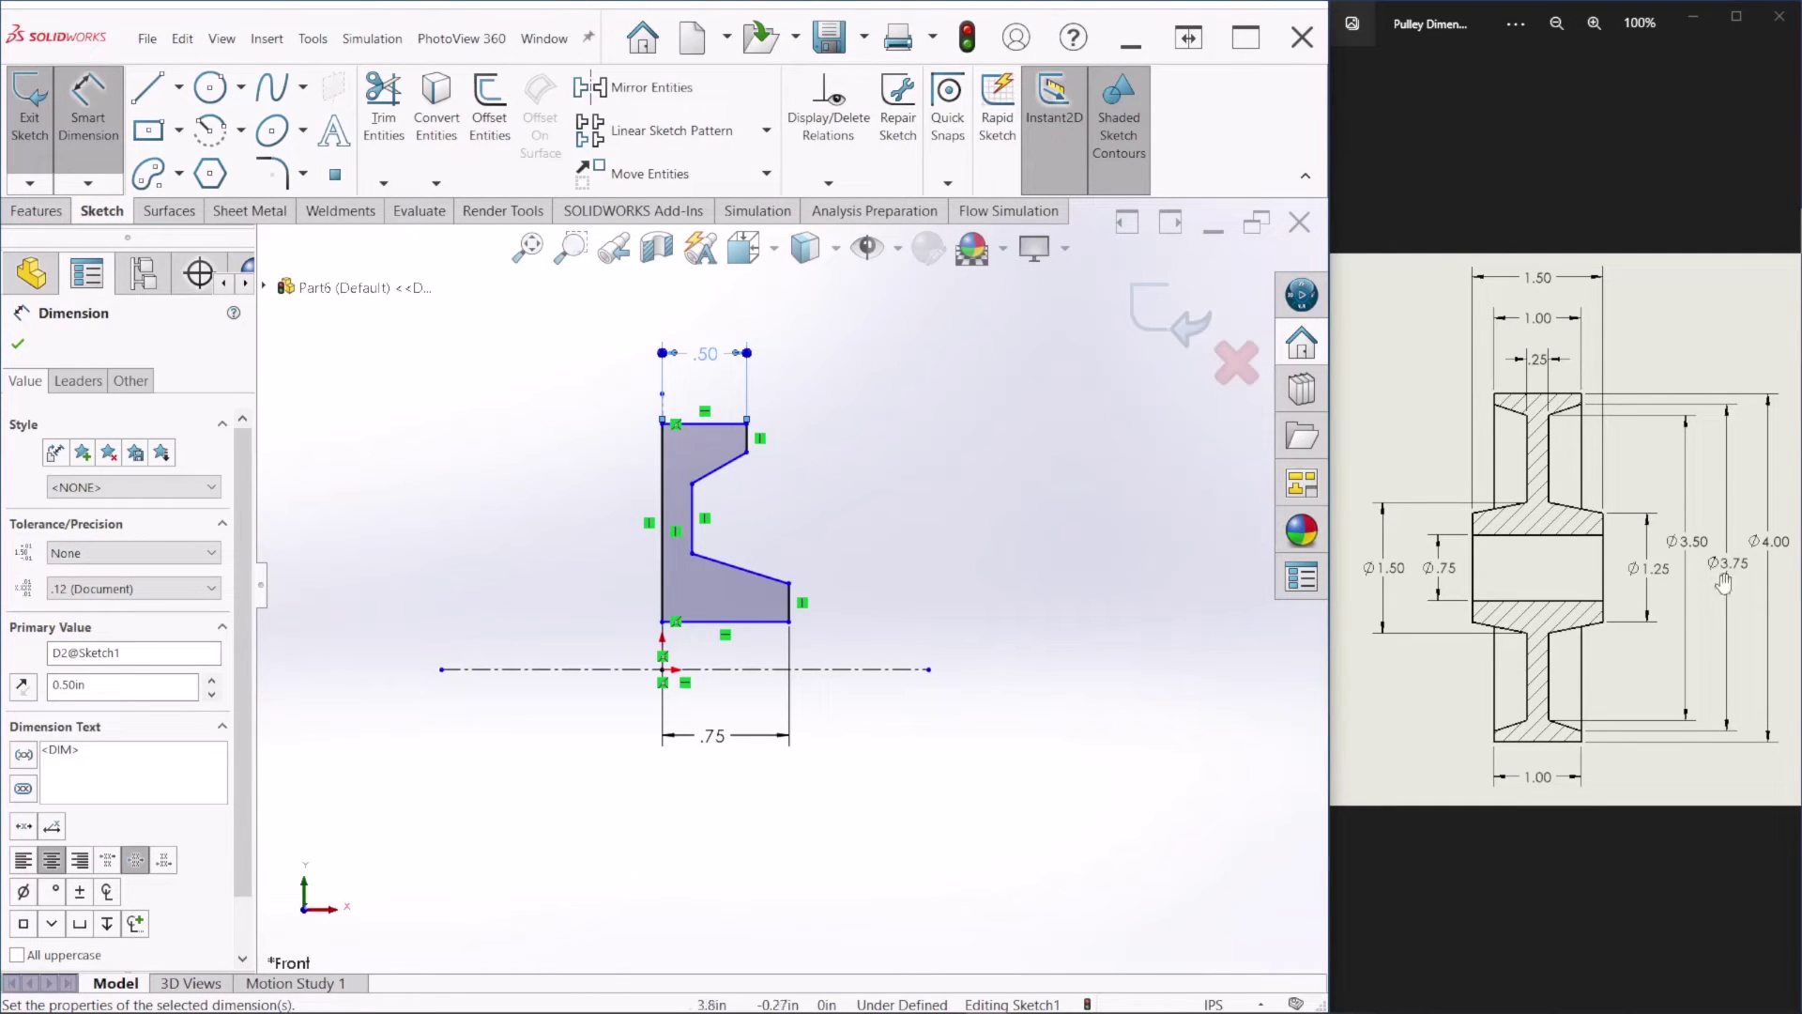
Step: Dimension the bottom edge 0.75 in and a lower corner 1.25 in from the centerline
left_click(740, 623)
left_click(760, 669)
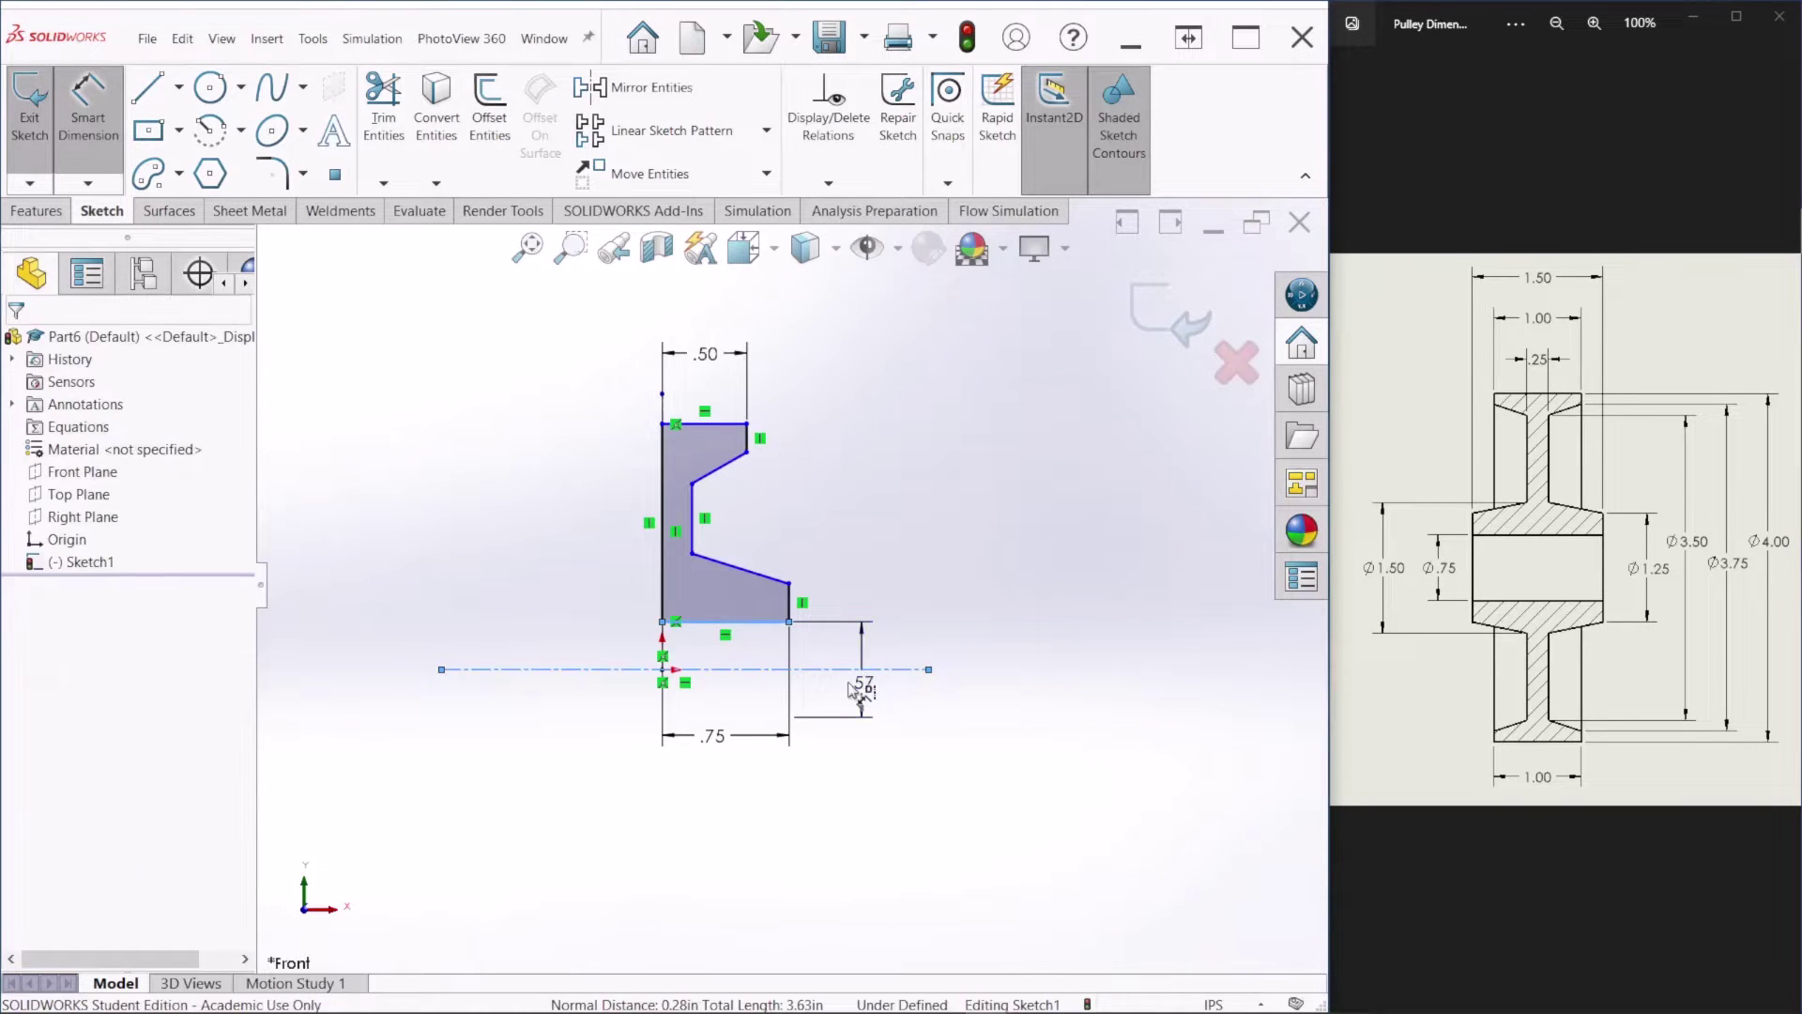
left_click(862, 690)
type(".75")
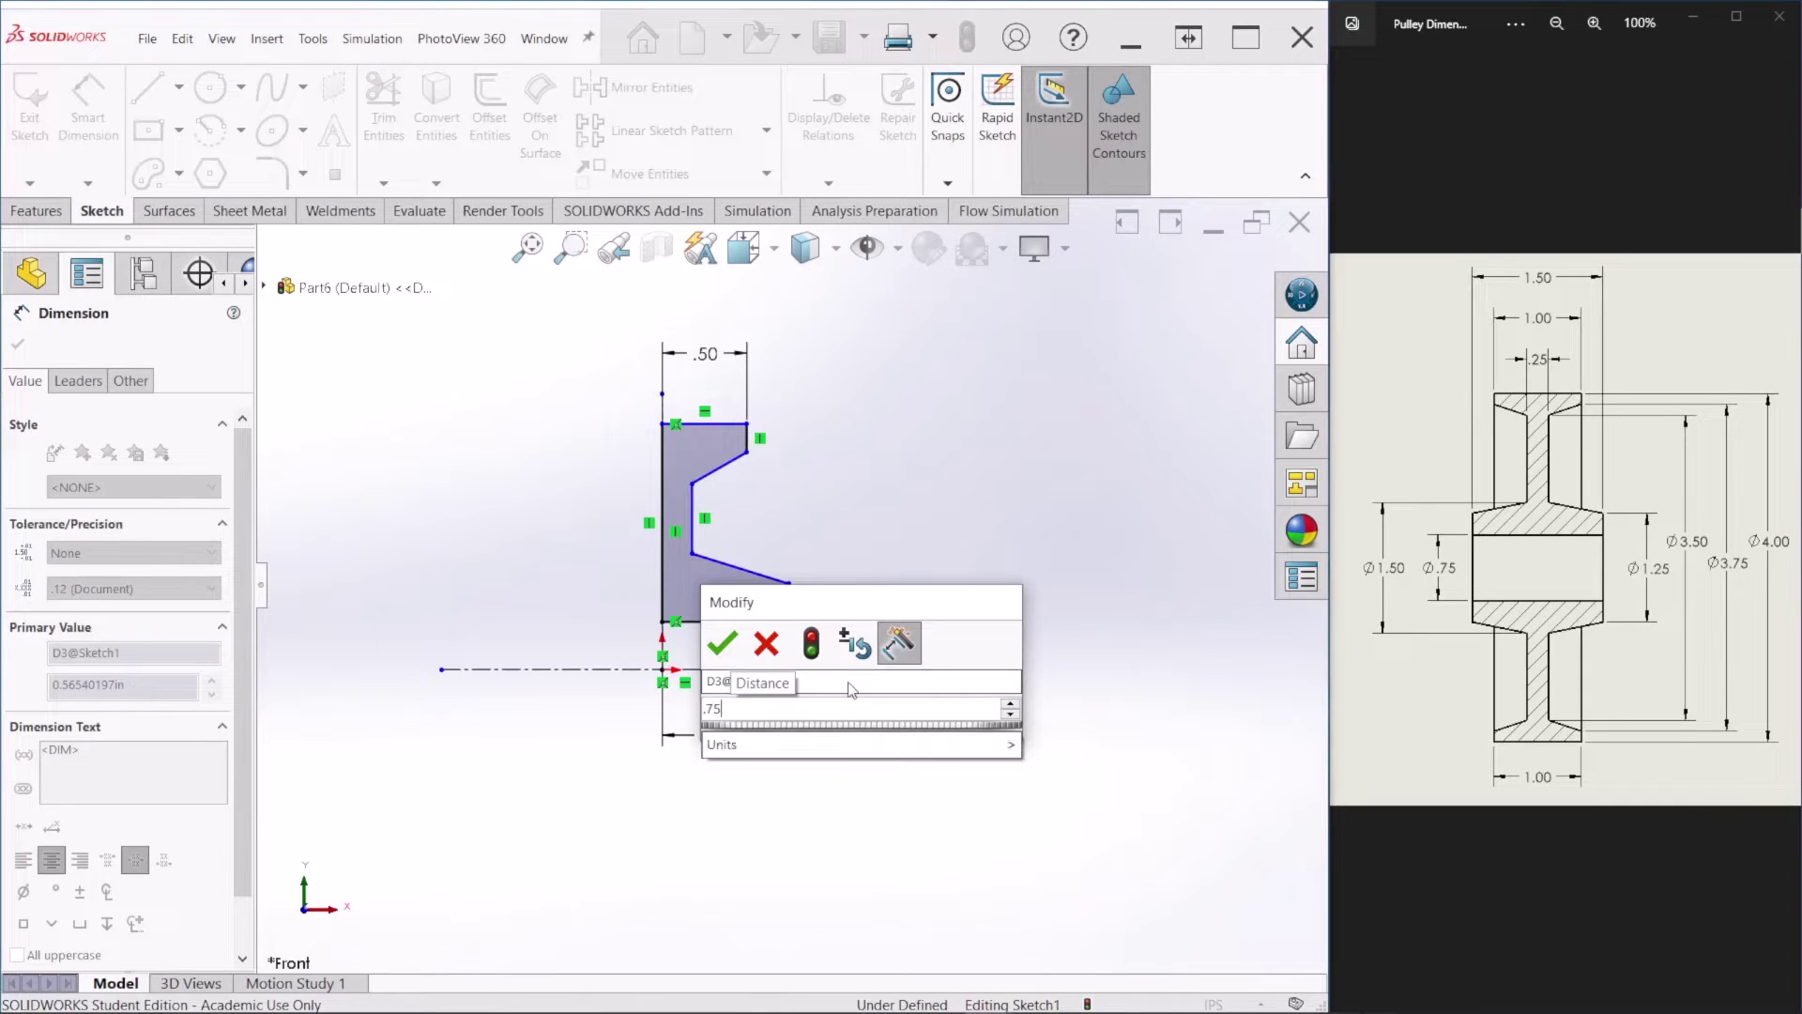
key("Return")
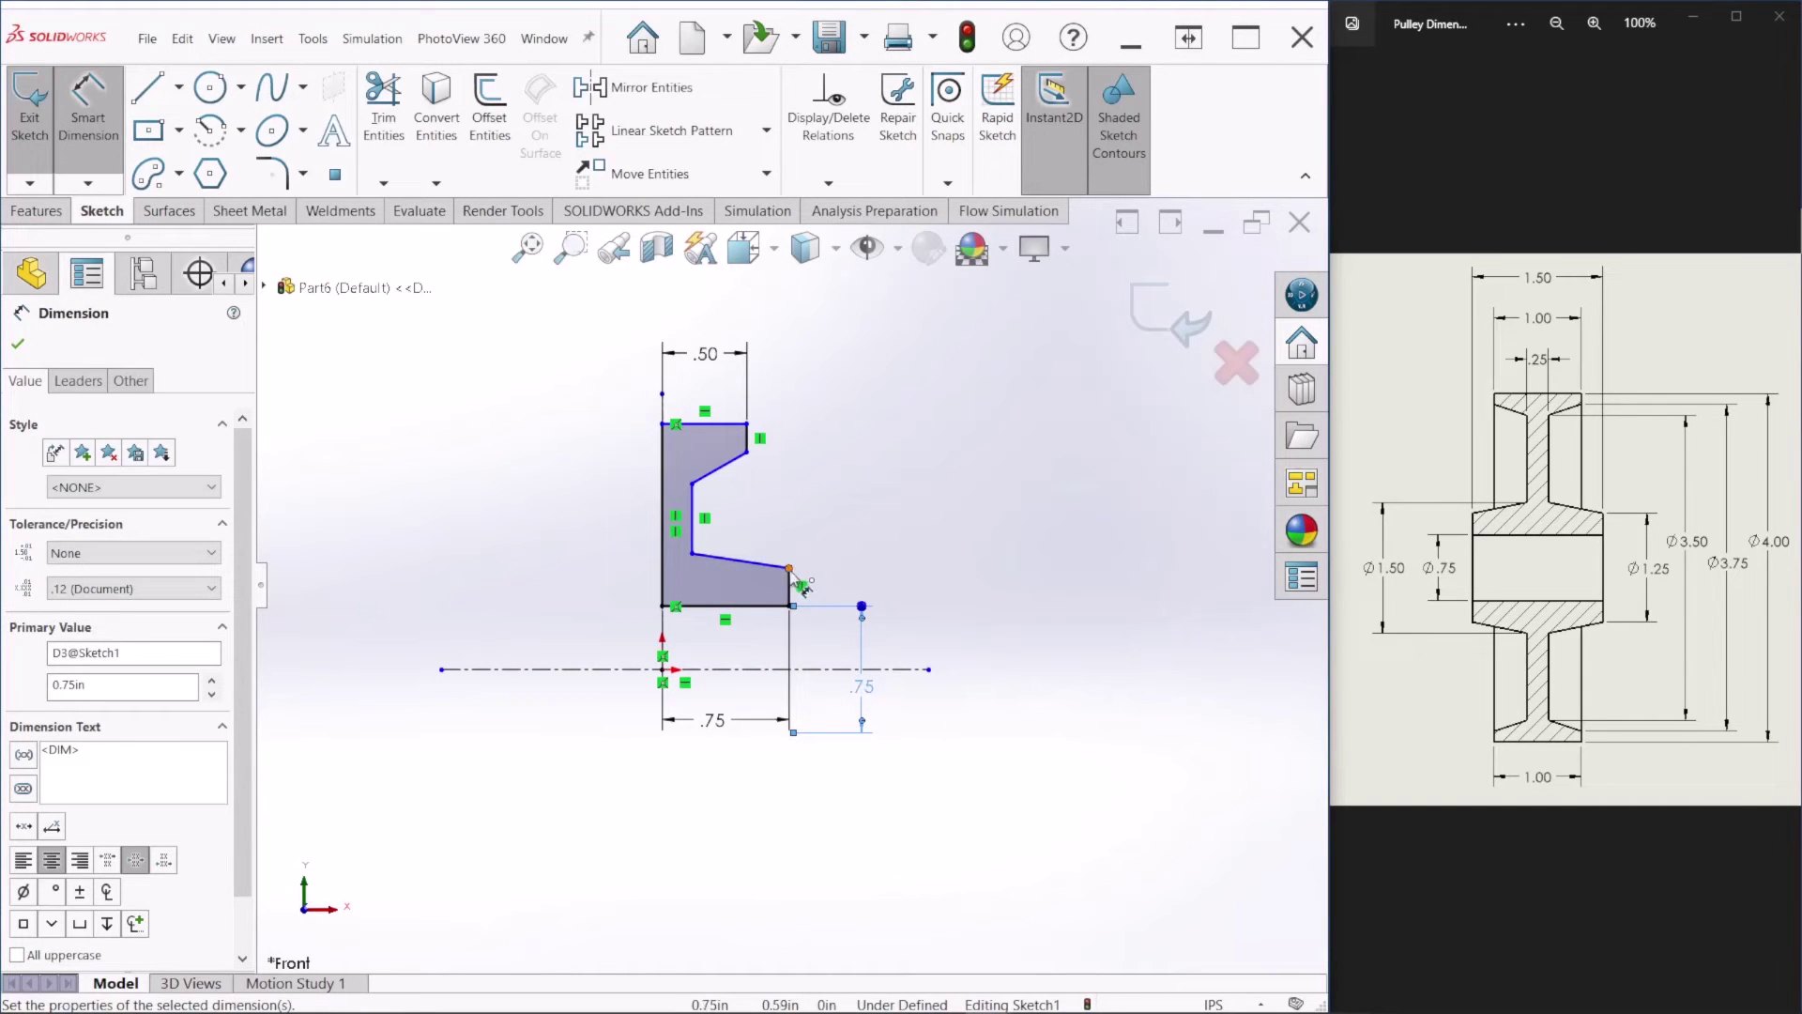
left_click(794, 573)
left_click(913, 669)
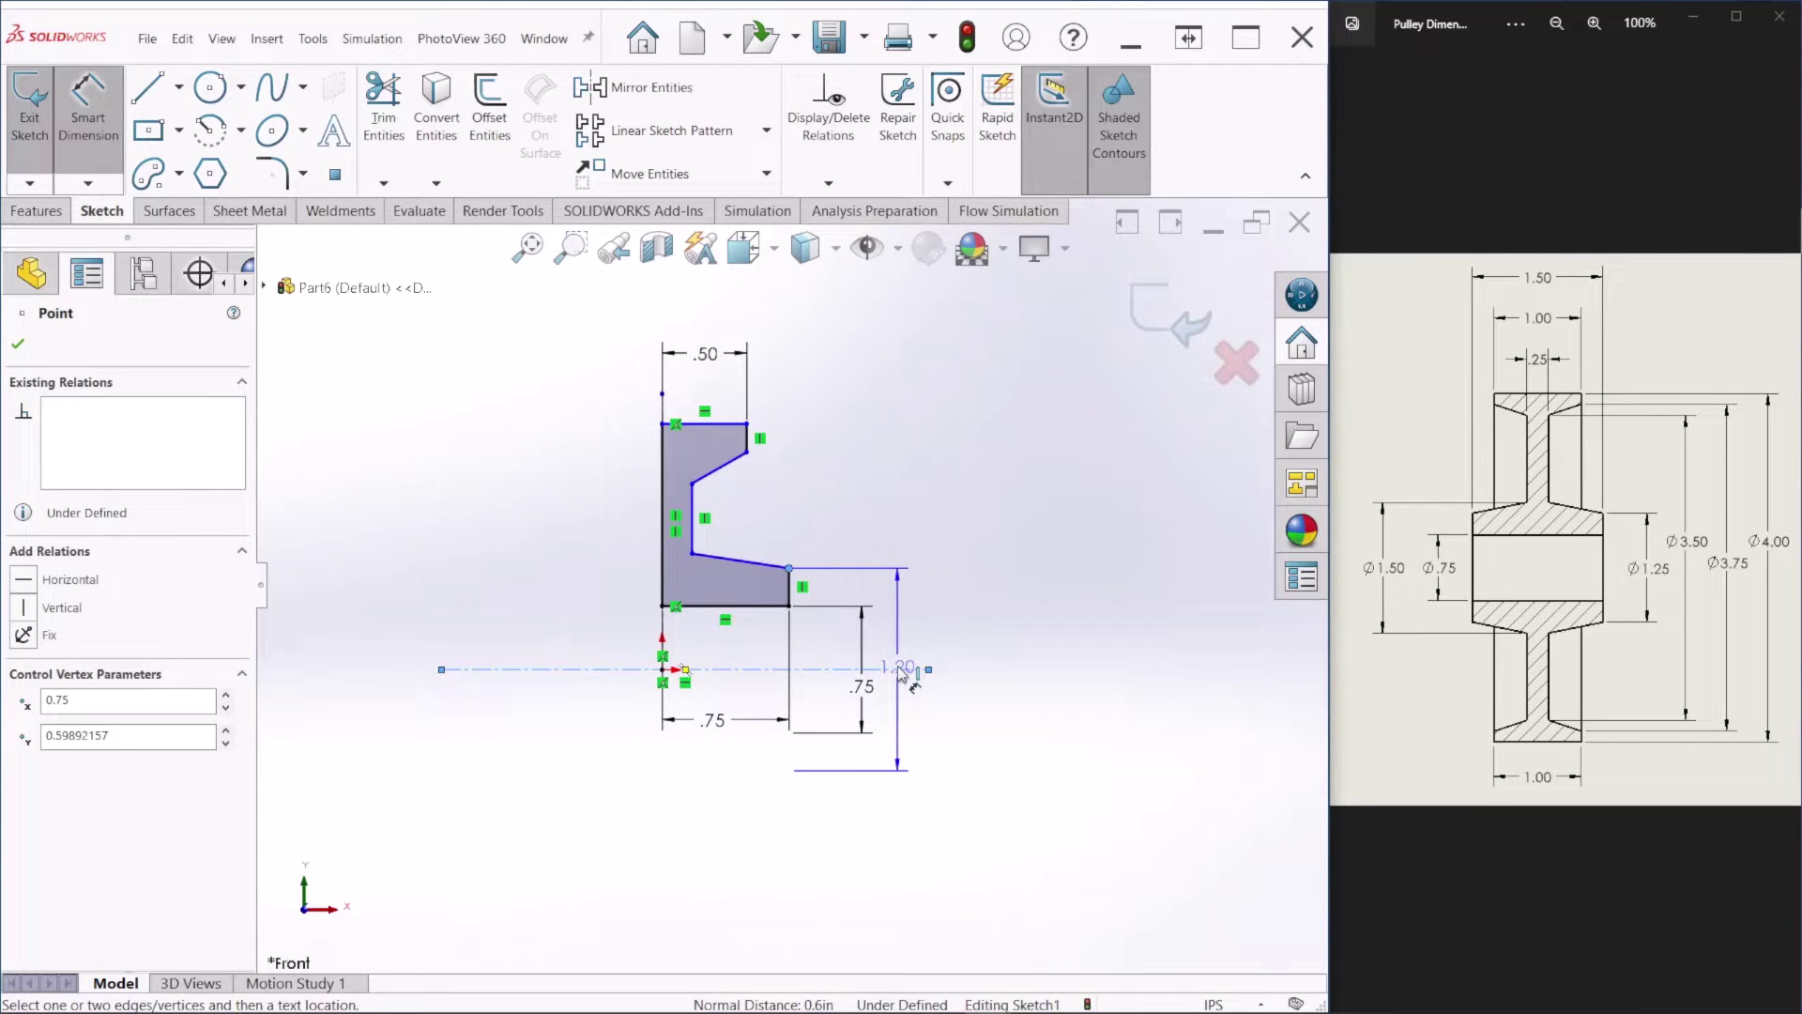
left_click(906, 670)
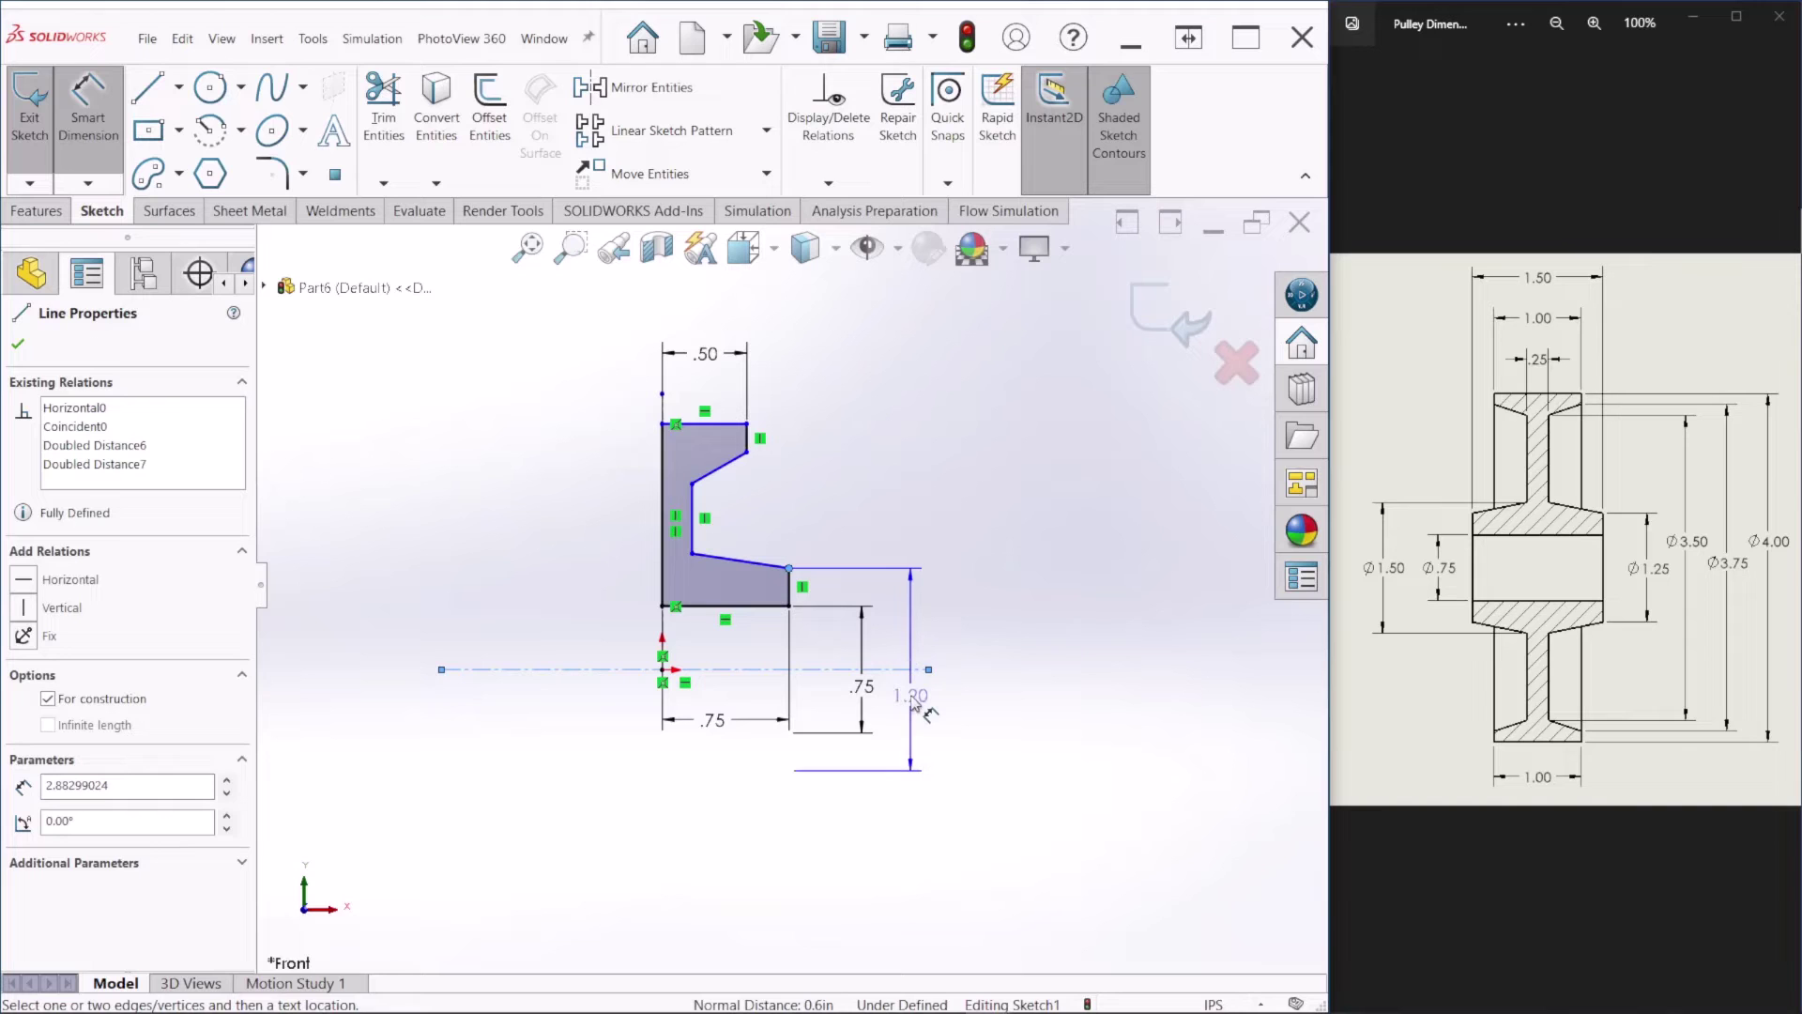
left_click(916, 700)
type("1.25")
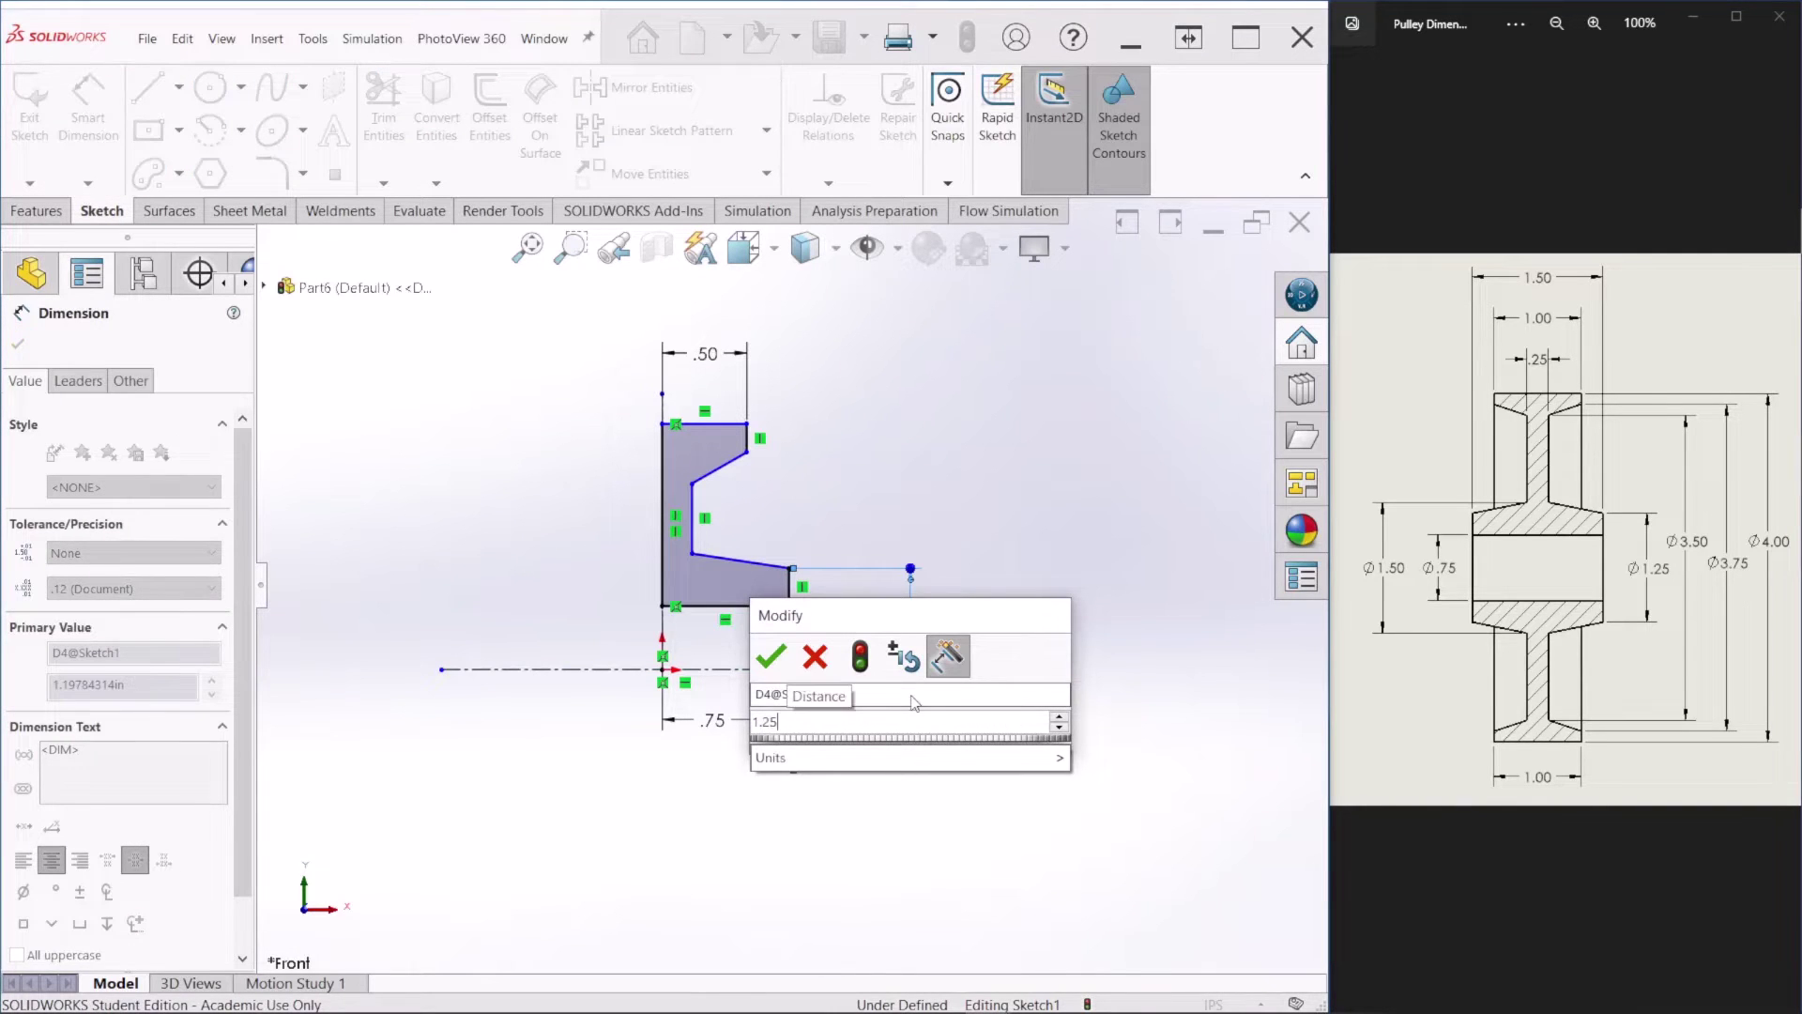
key("Return")
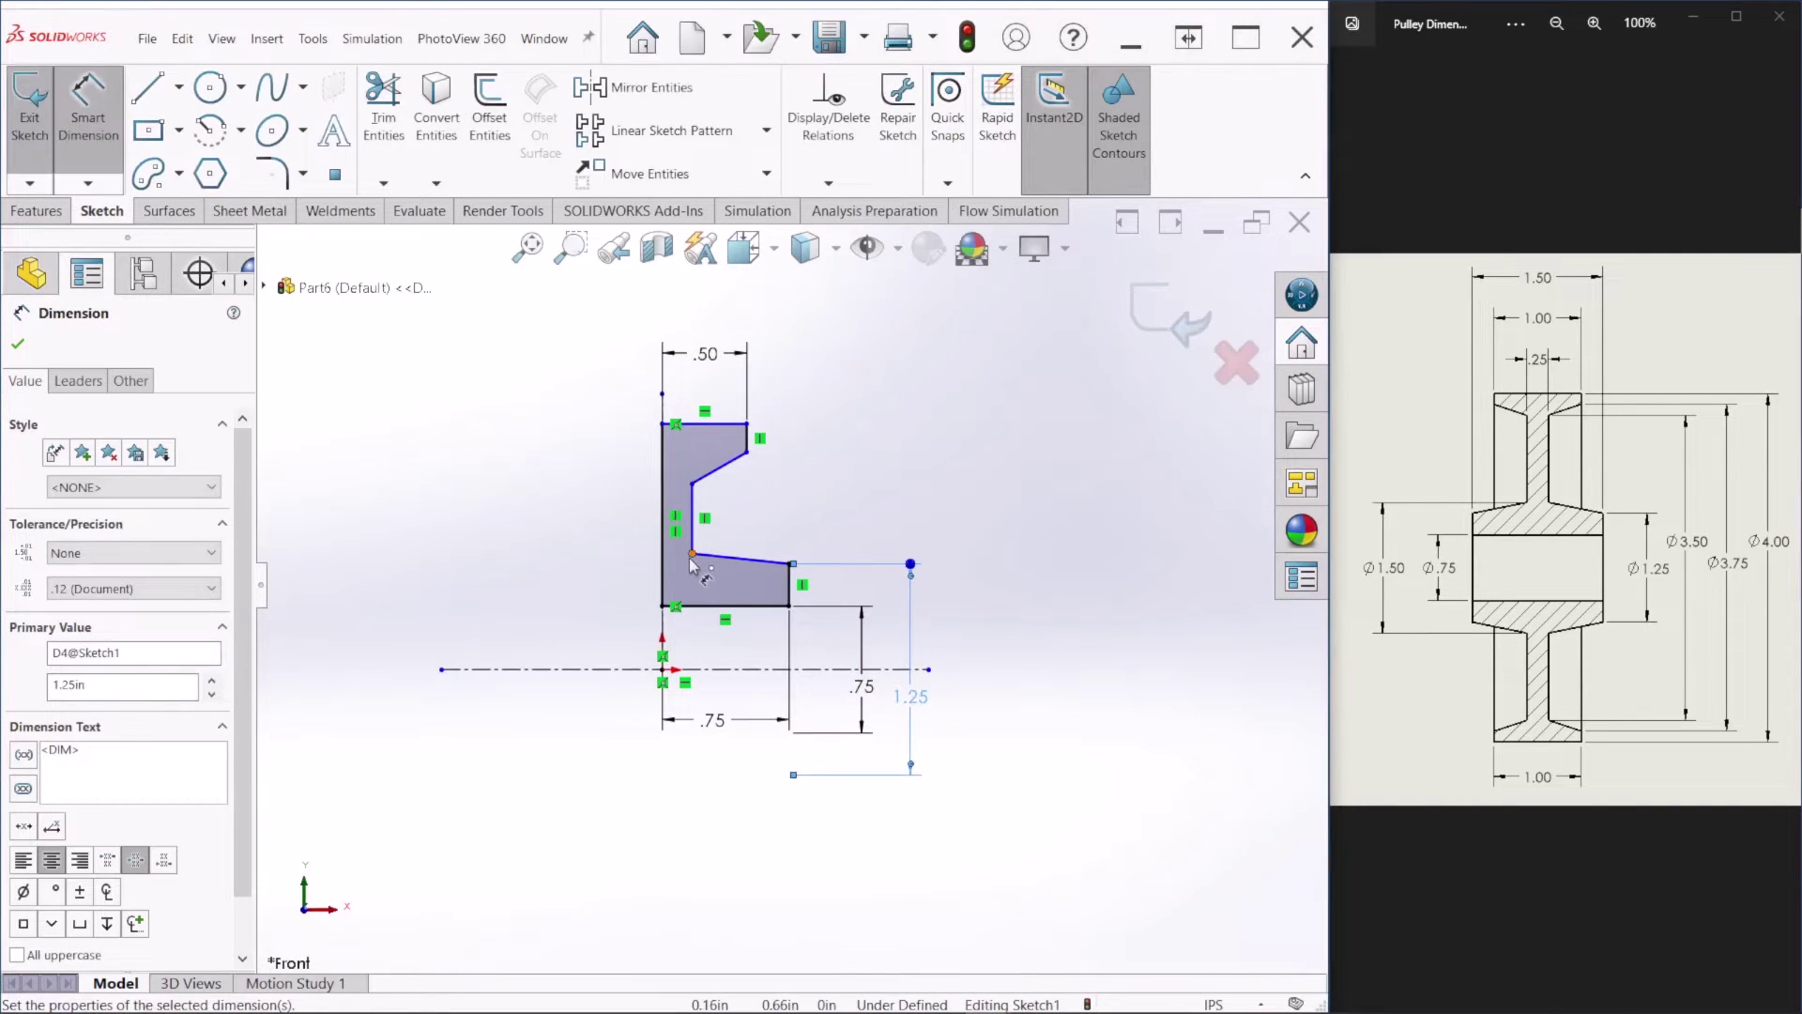
Step: Add 1.50 in and 3.50 in diameter dimensions to the inner corners
left_click(693, 556)
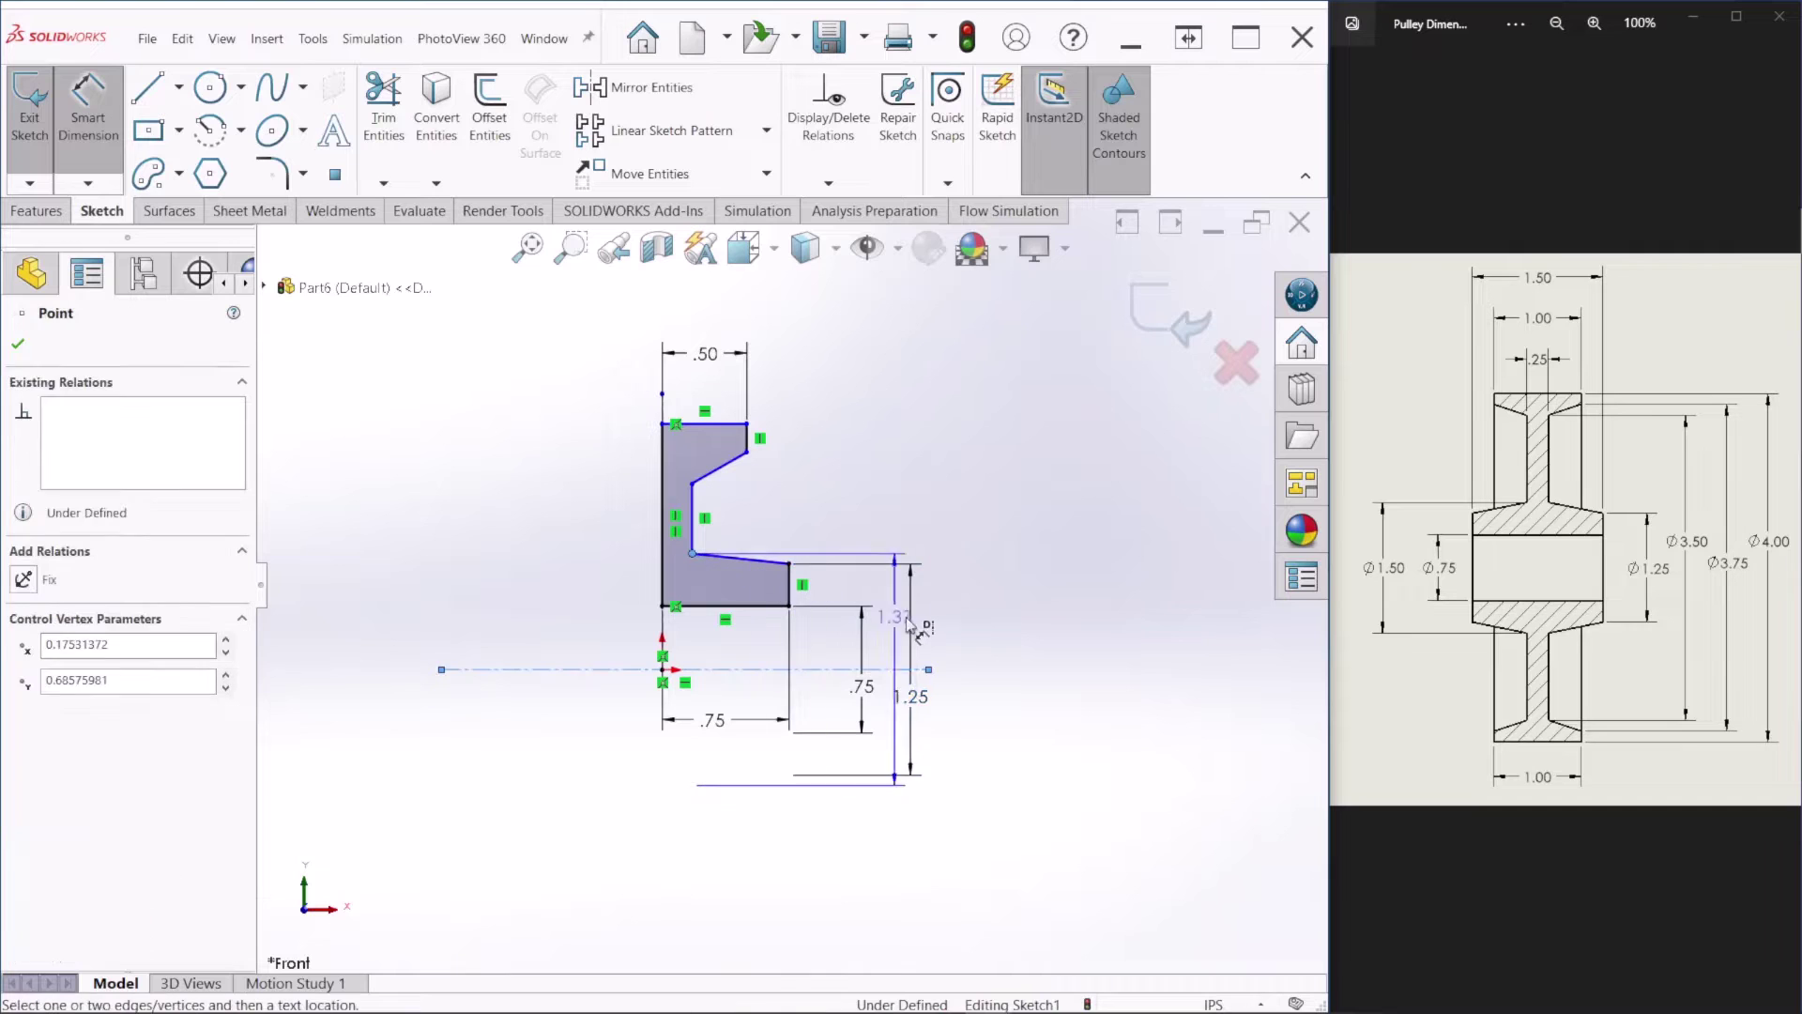
left_click(981, 657)
type("1.5")
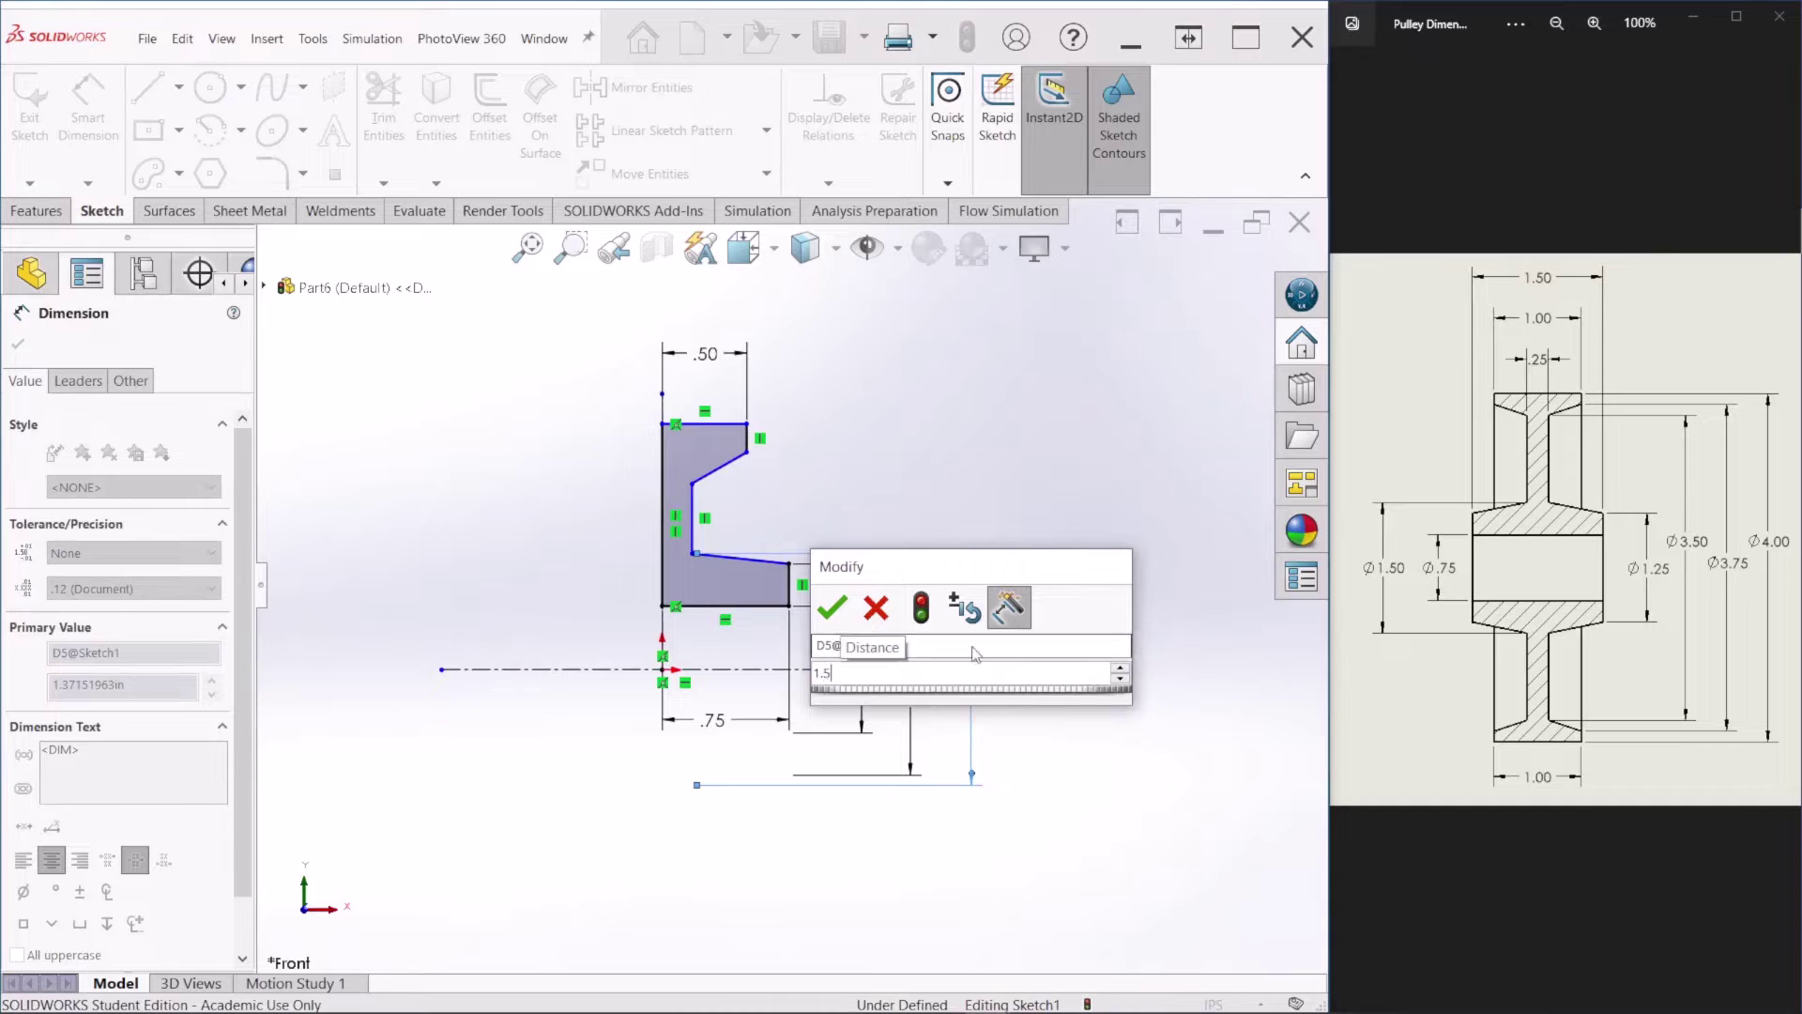
key("Return")
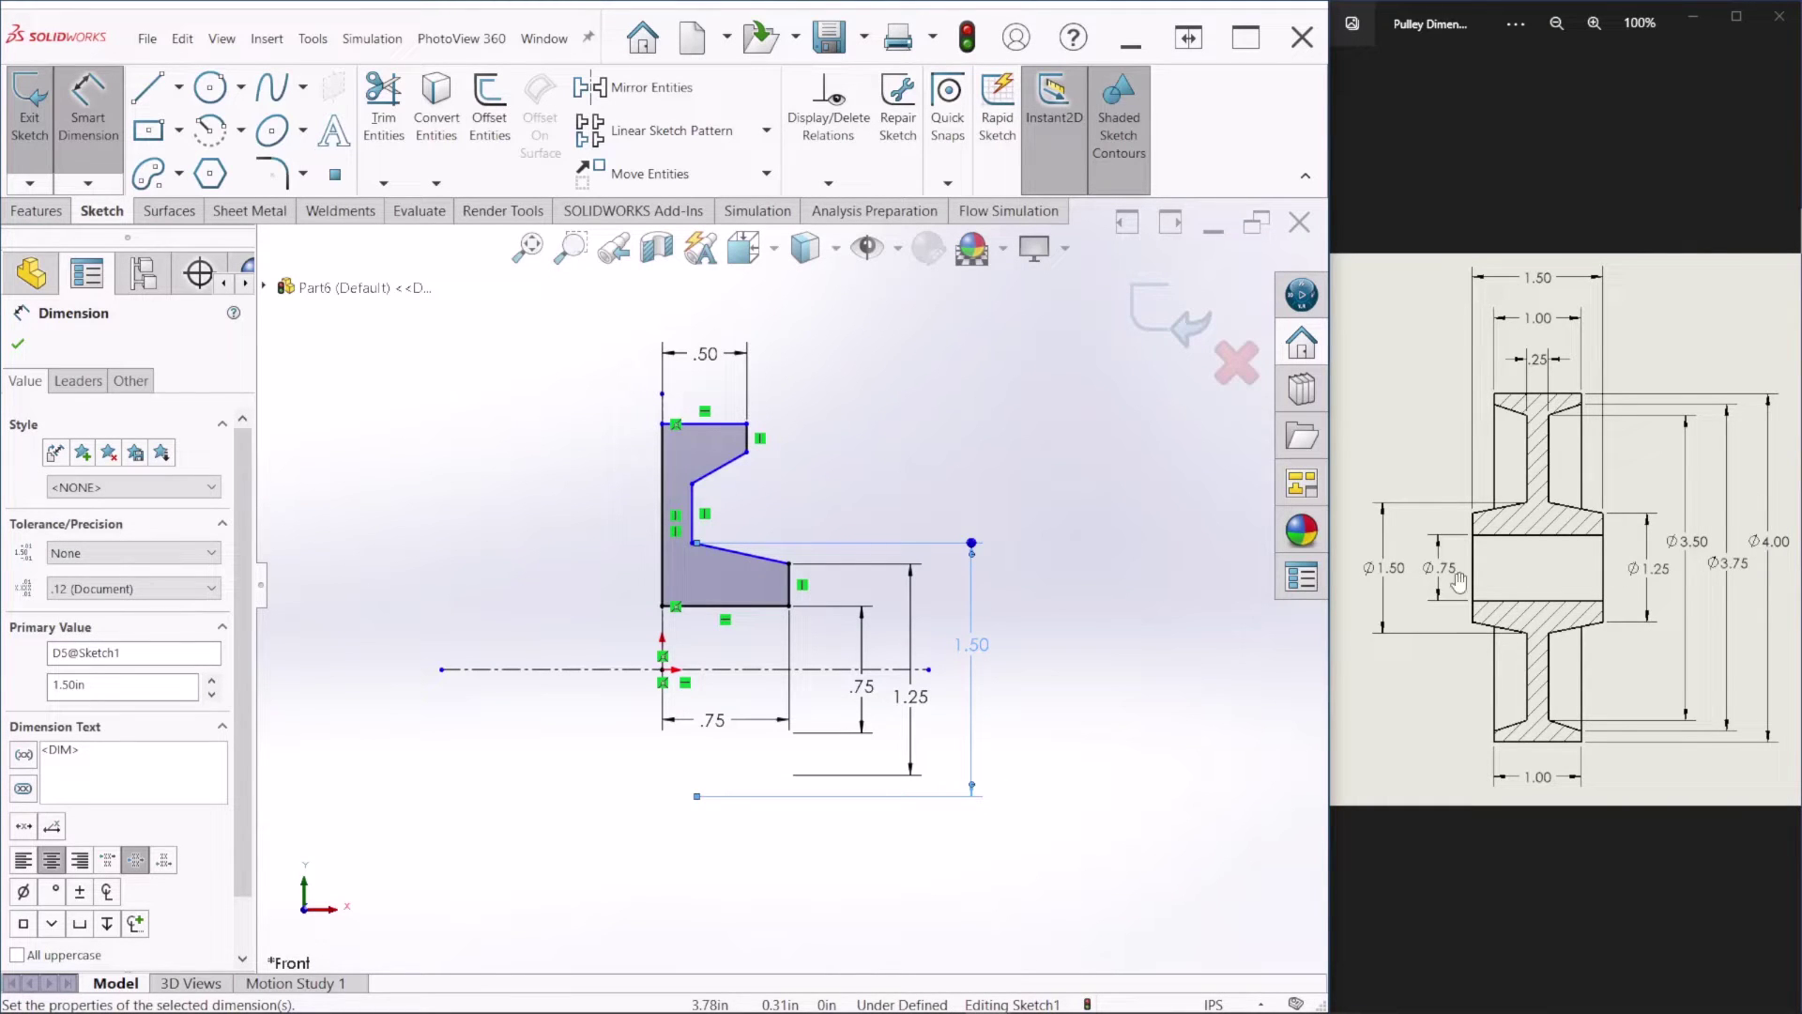
left_click(692, 484)
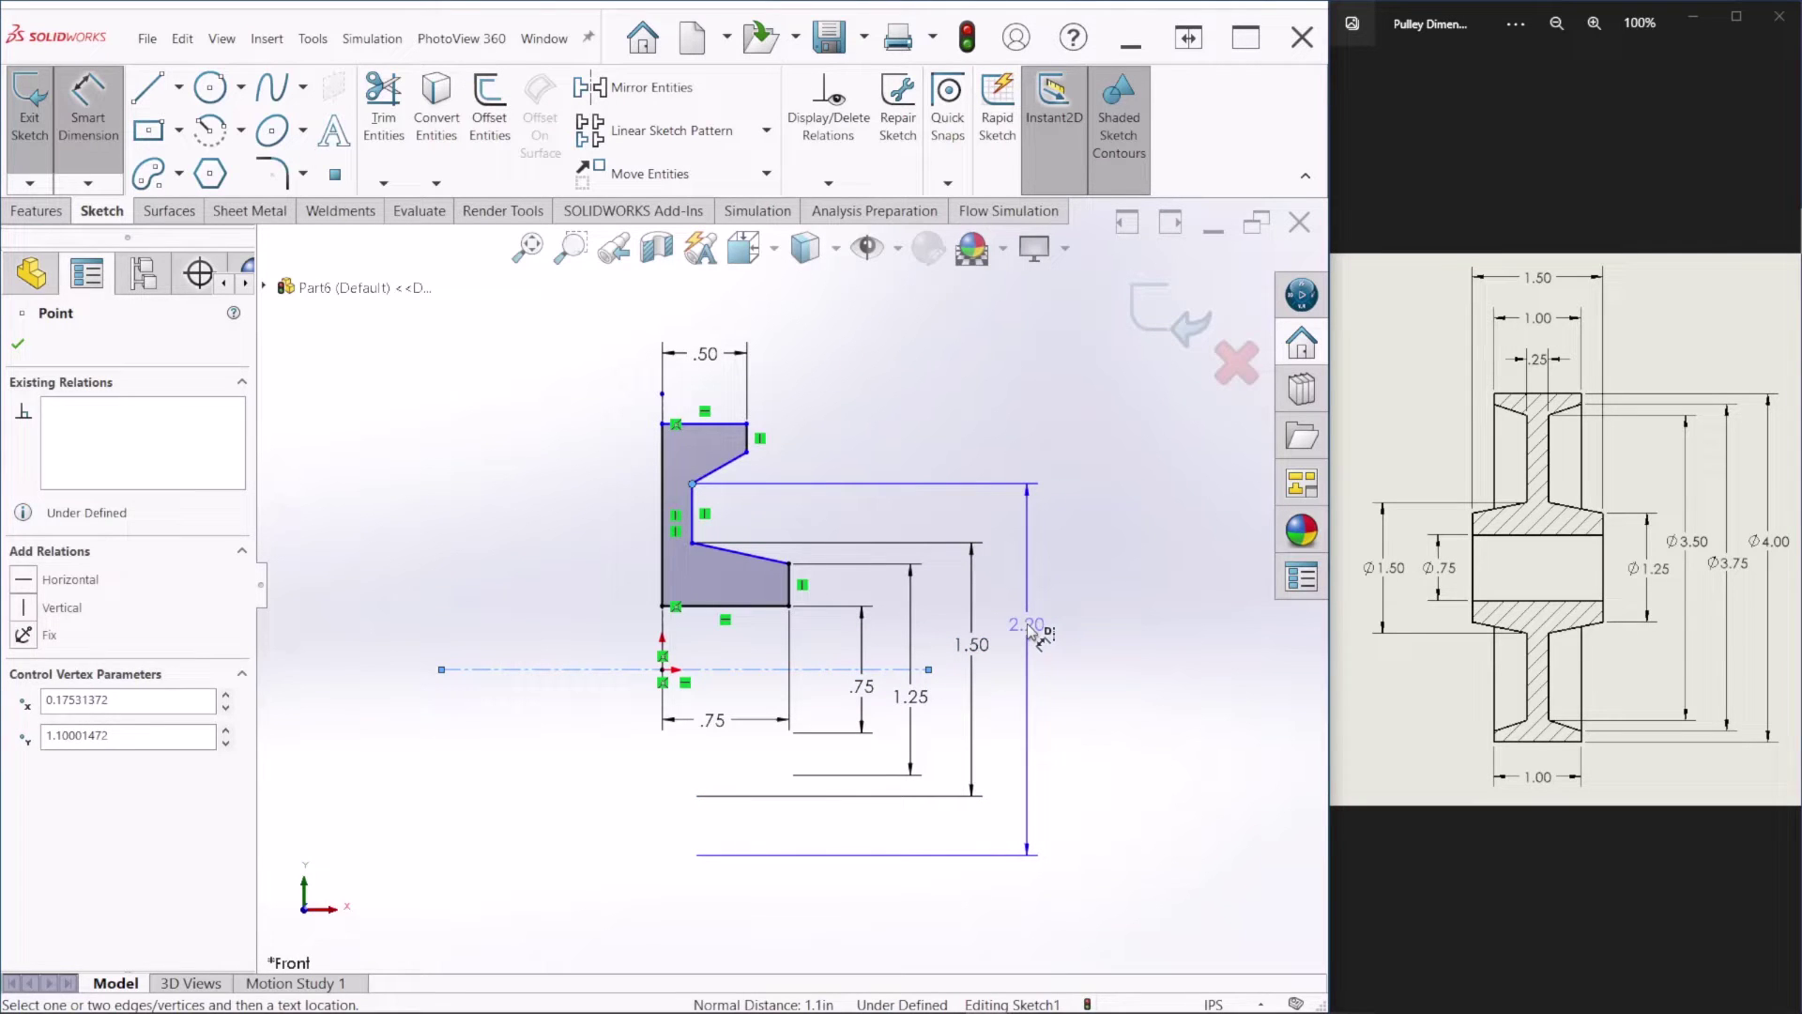
left_click(1033, 627)
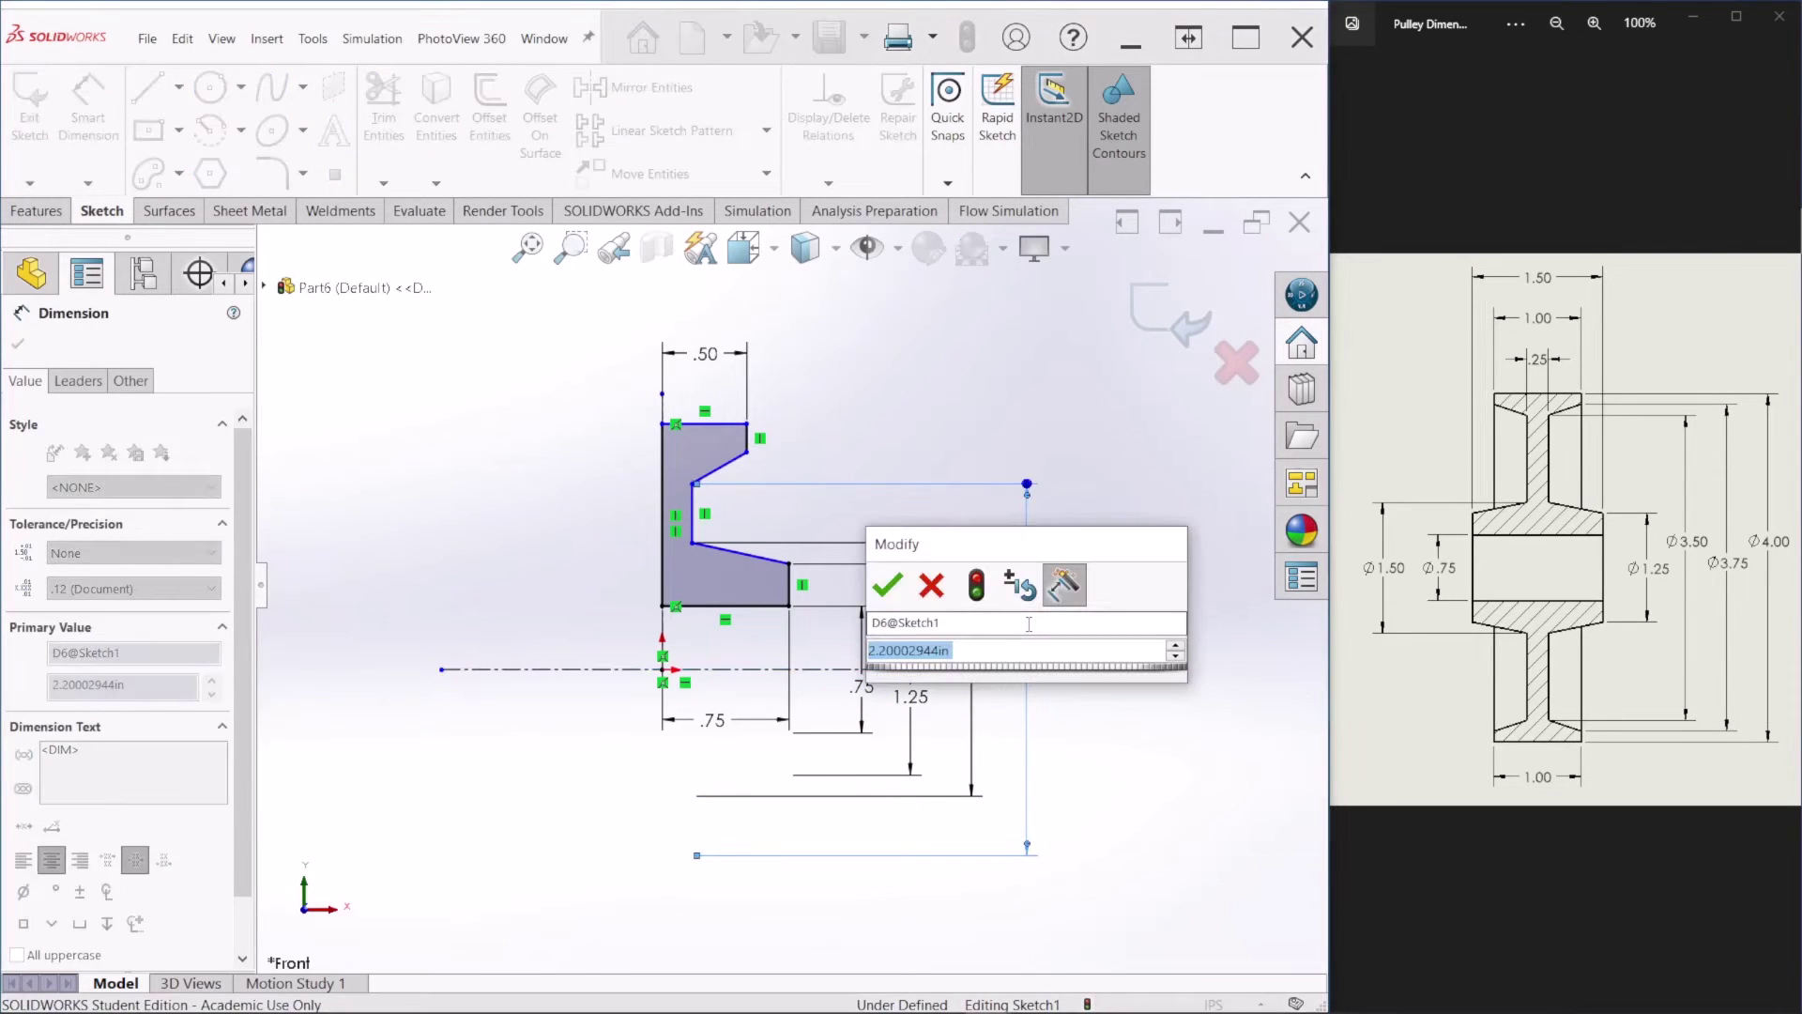
type("3.5")
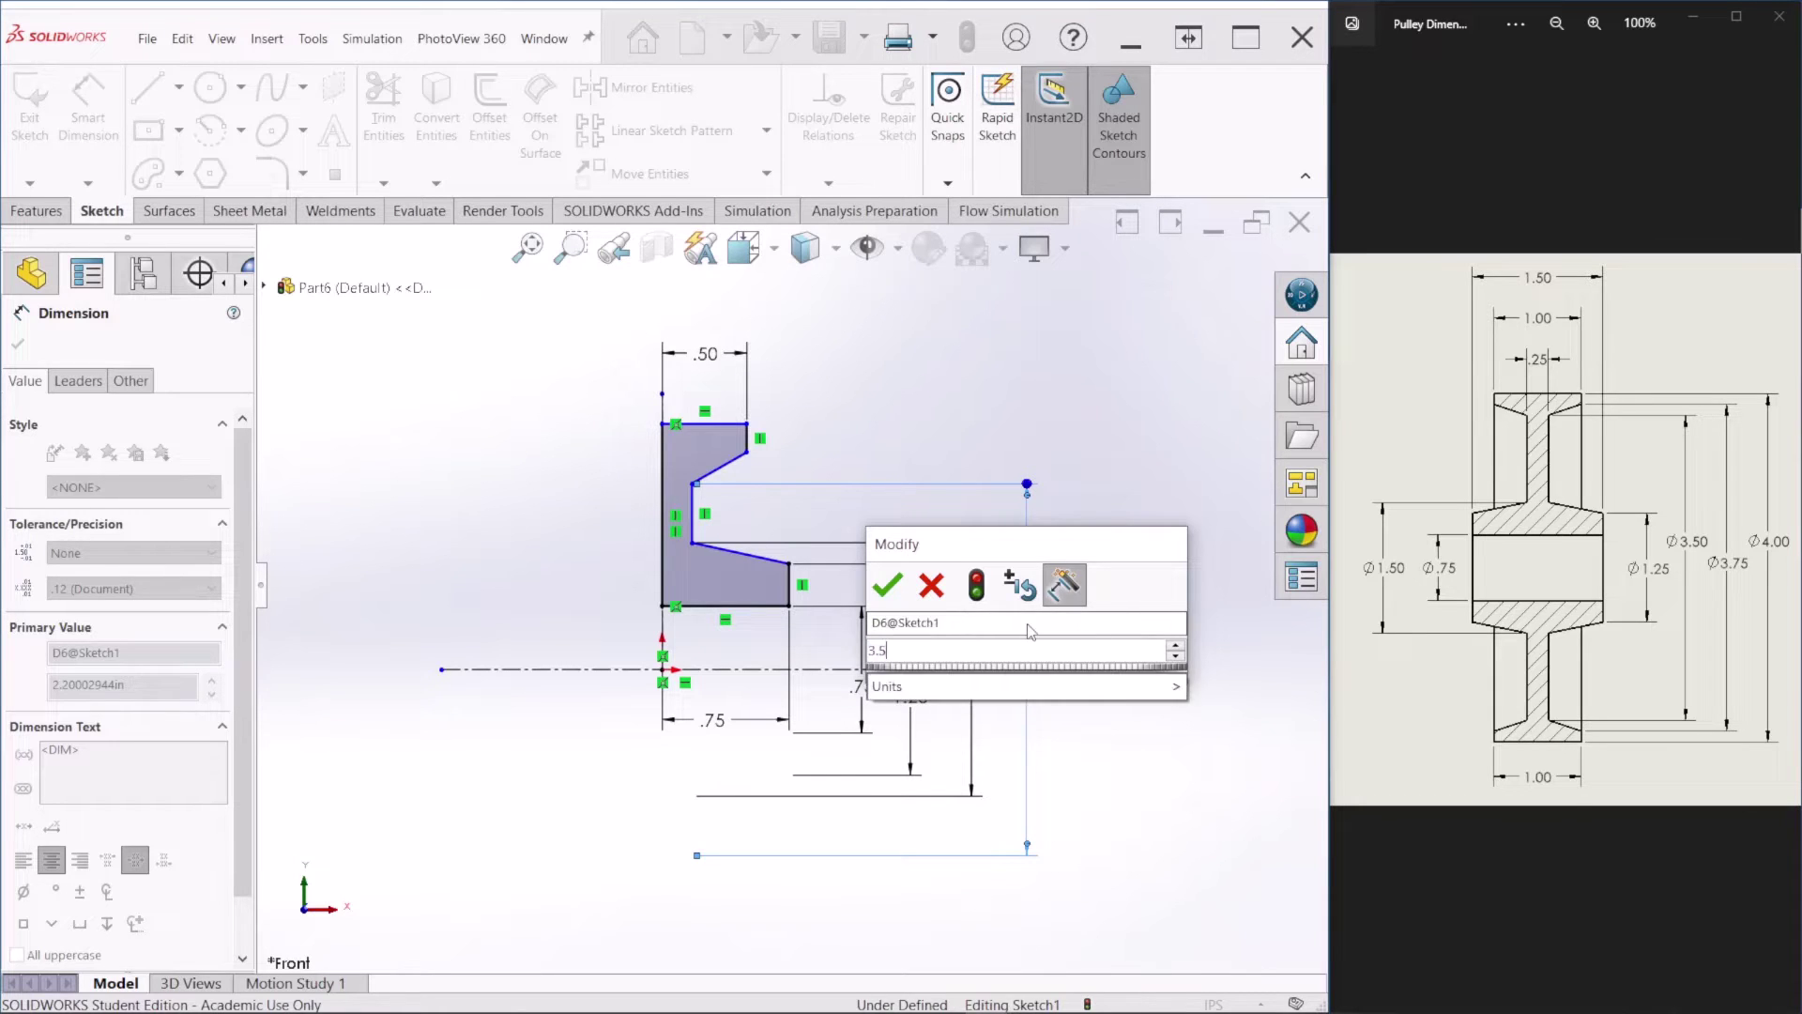
key("Return")
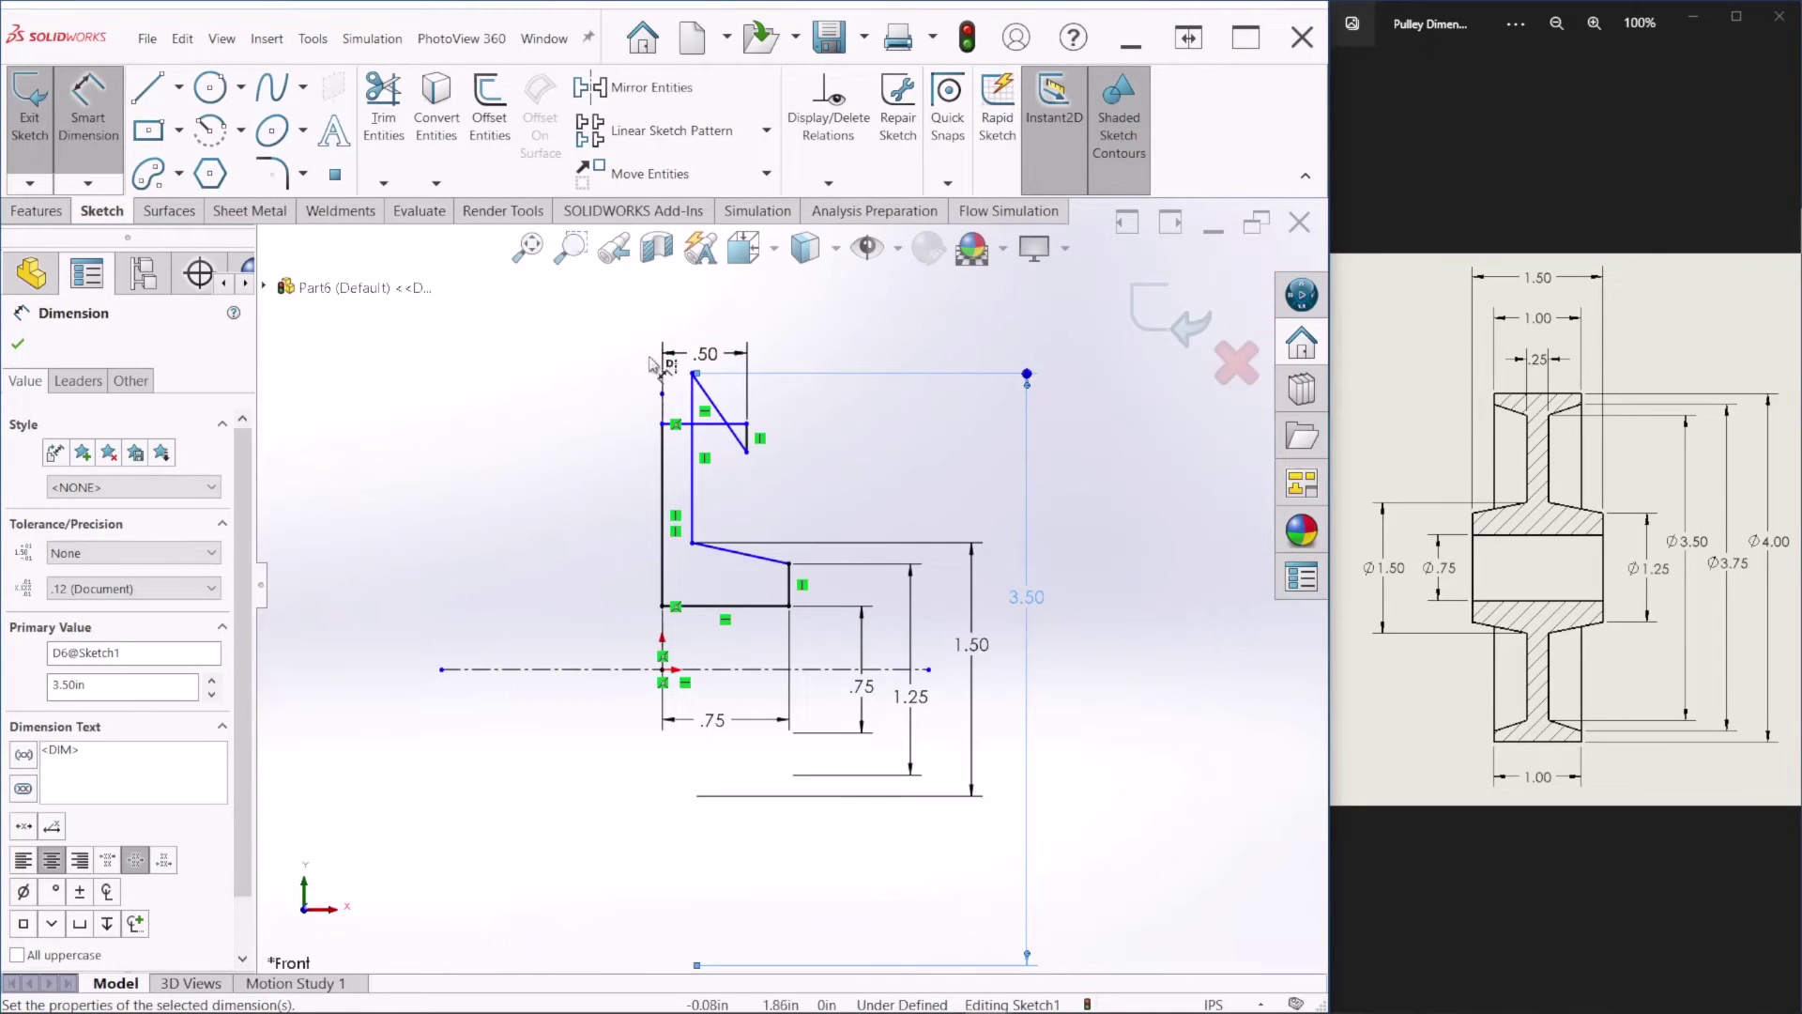
Step: Raise the upper line and diagonal endpoint, then dimension the diagonal's top end at 3.75 in
key("Escape")
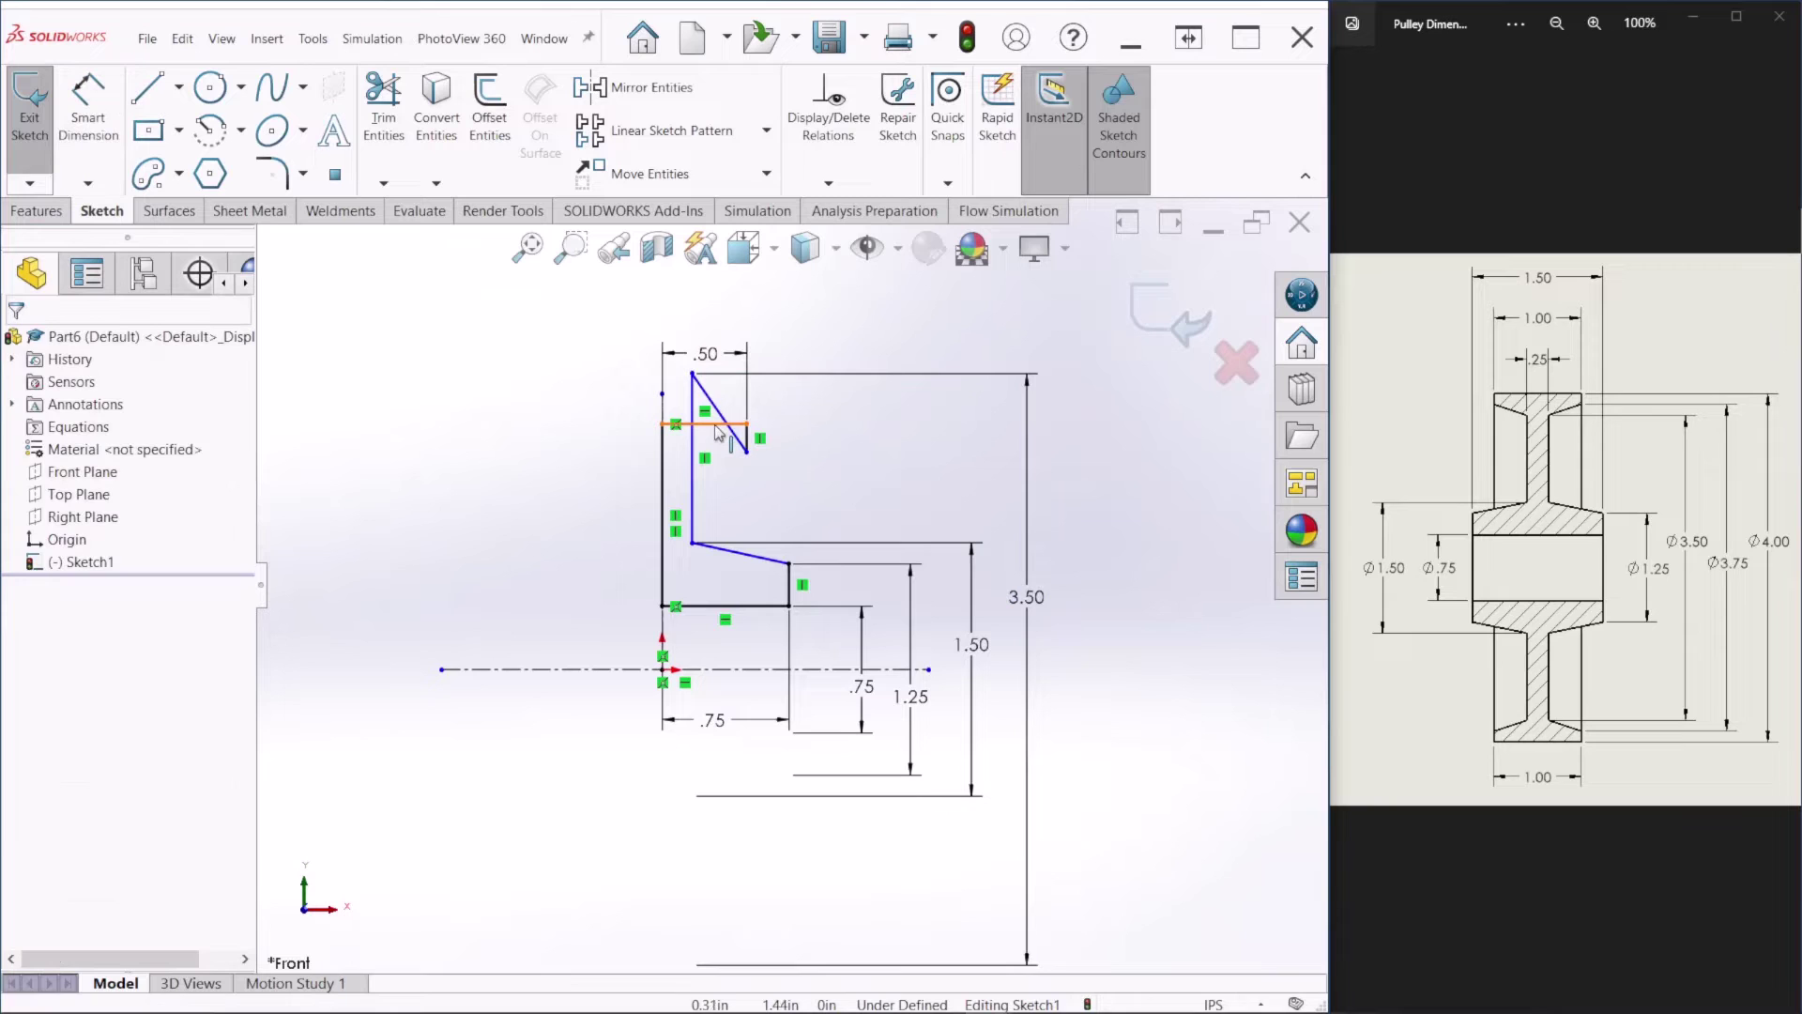
left_click_drag(718, 430, 720, 275)
left_click_drag(749, 456, 746, 320)
key("d")
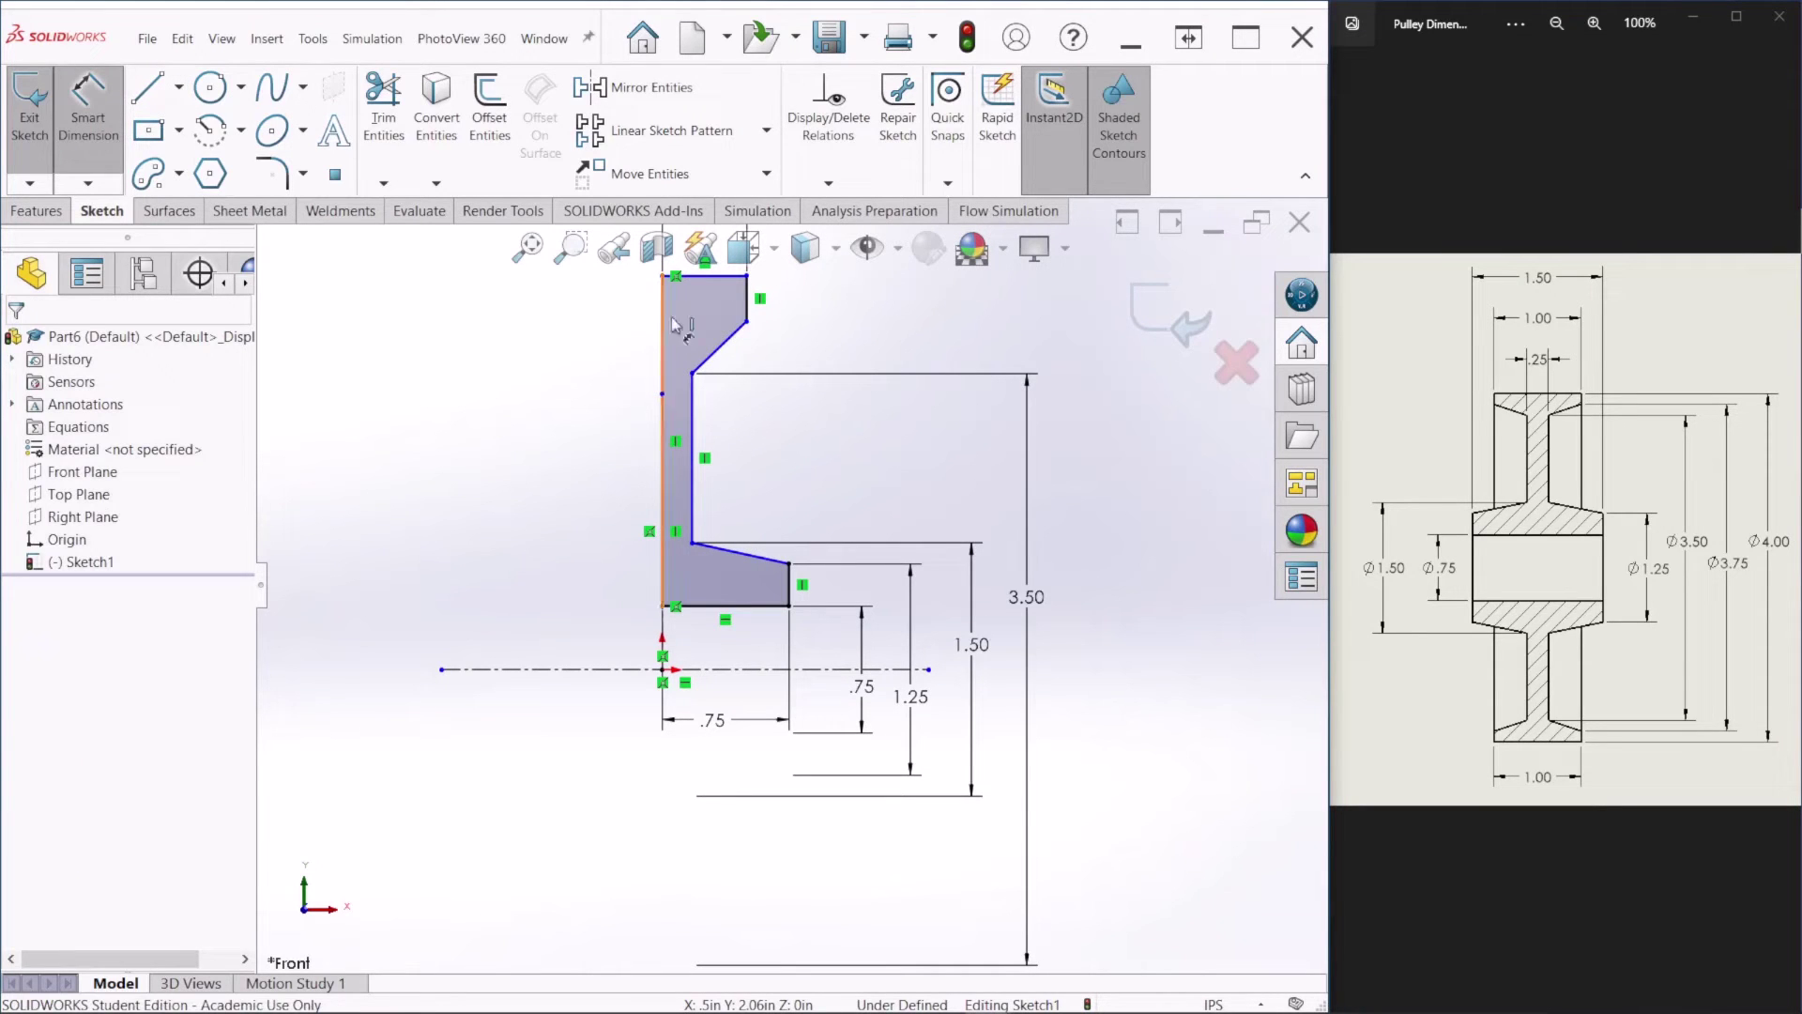
left_click(746, 322)
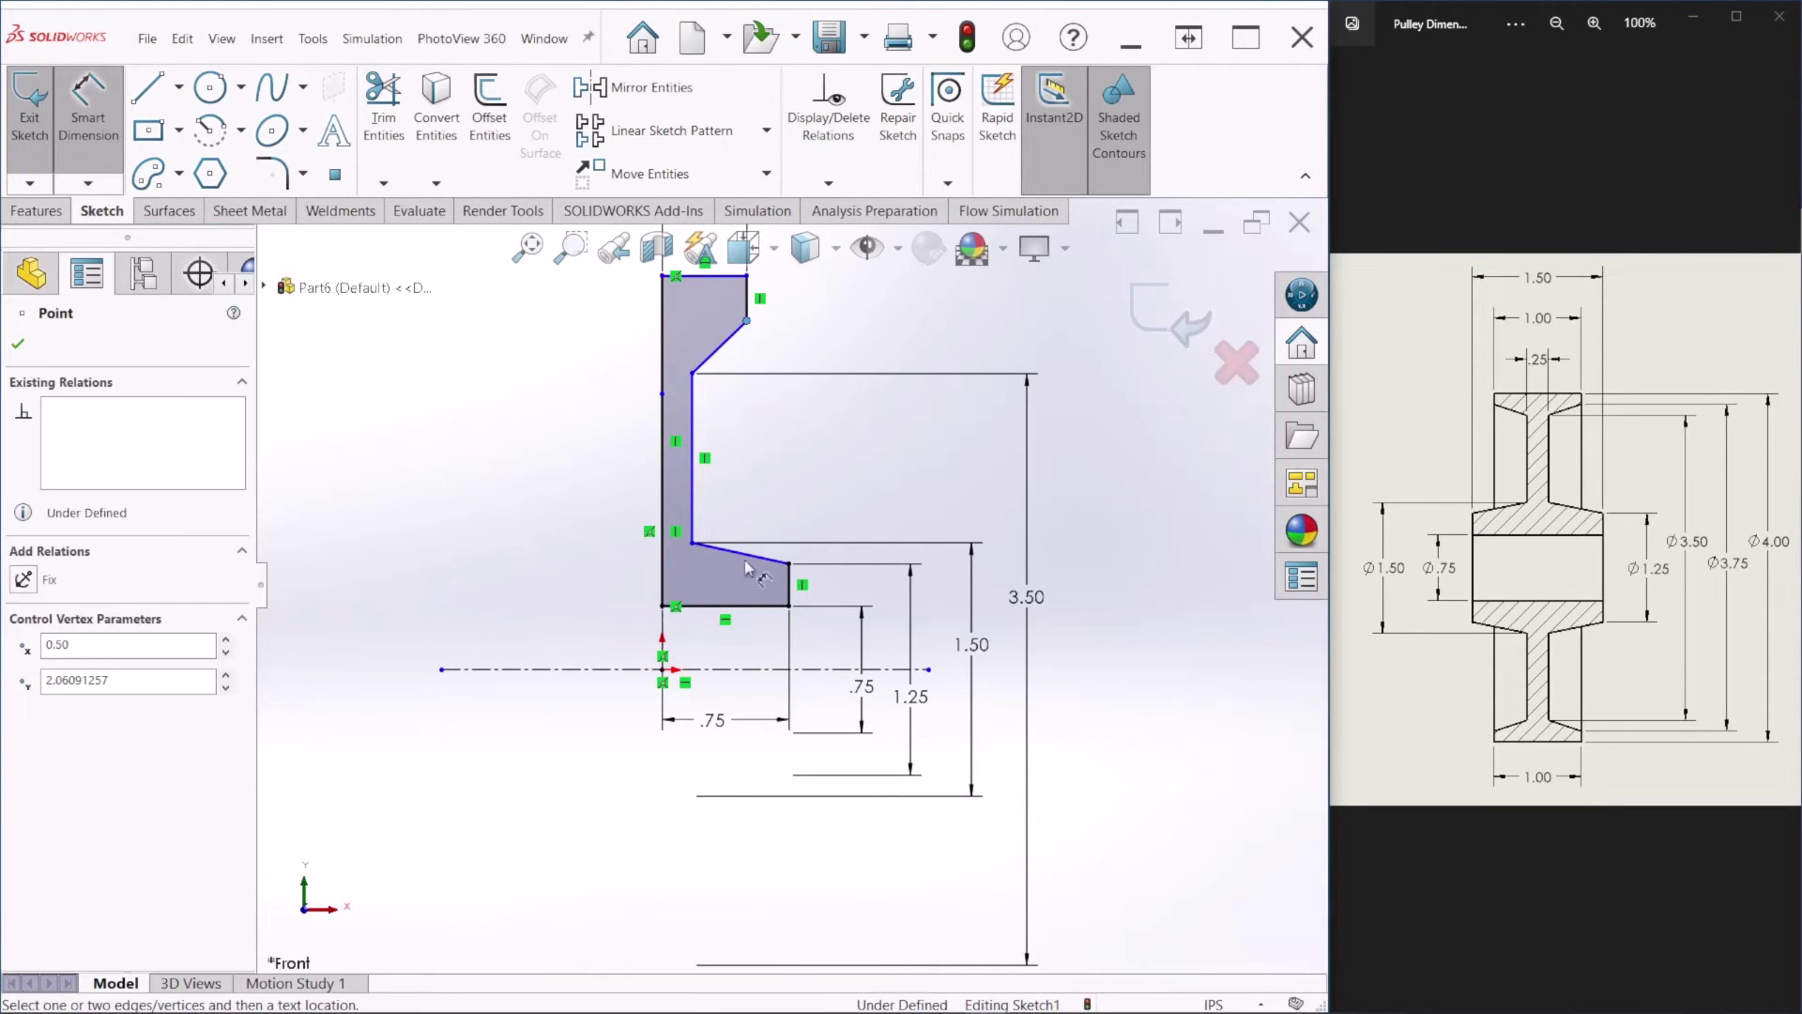
left_click(751, 670)
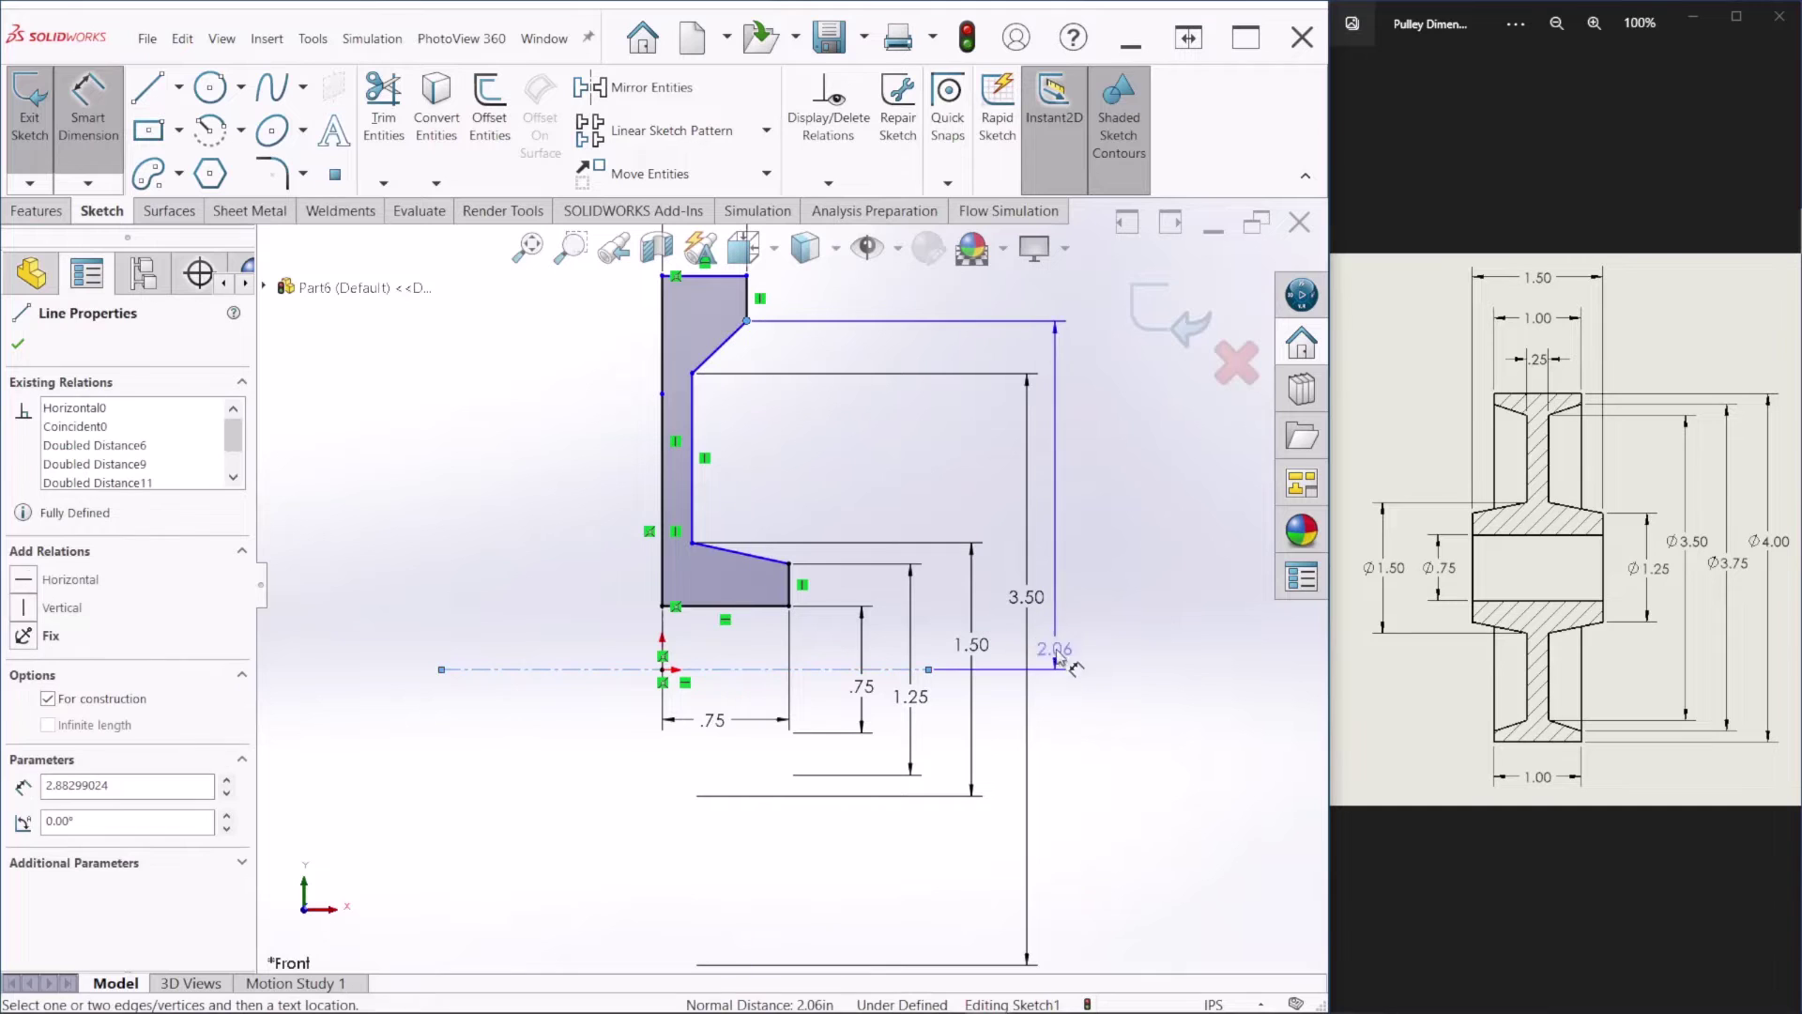
left_click(1079, 736)
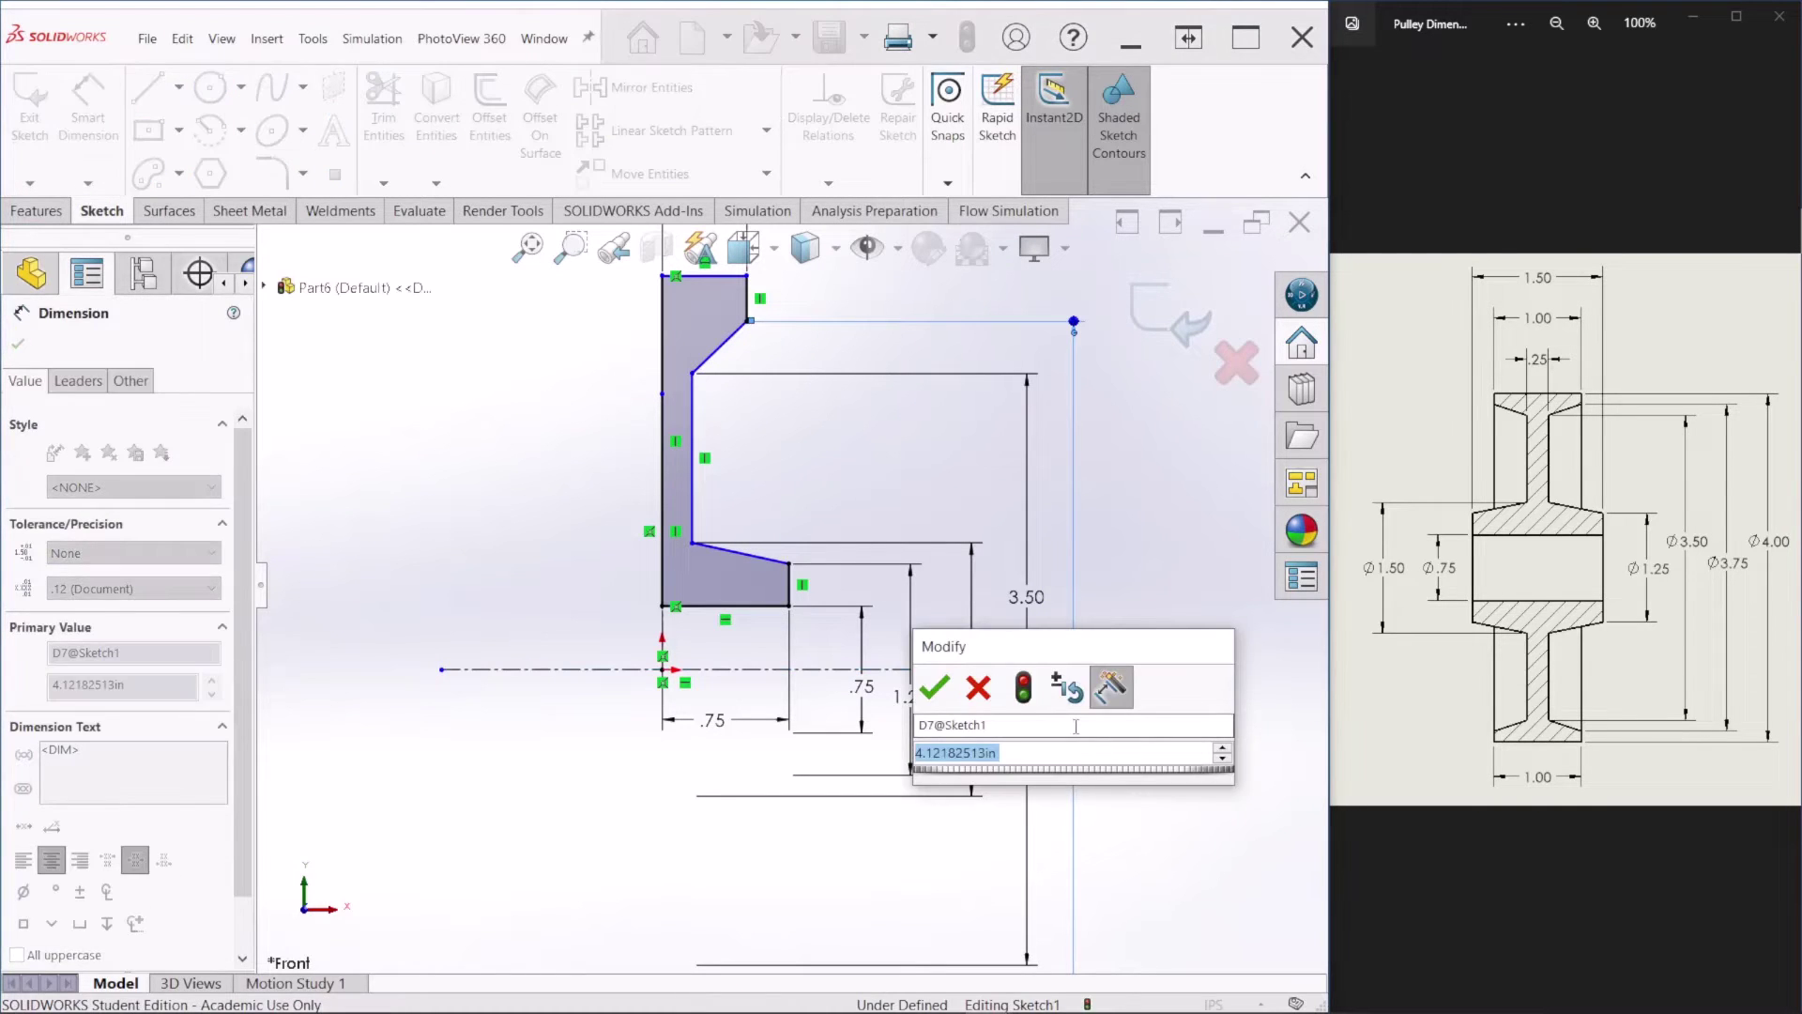
type("3.75")
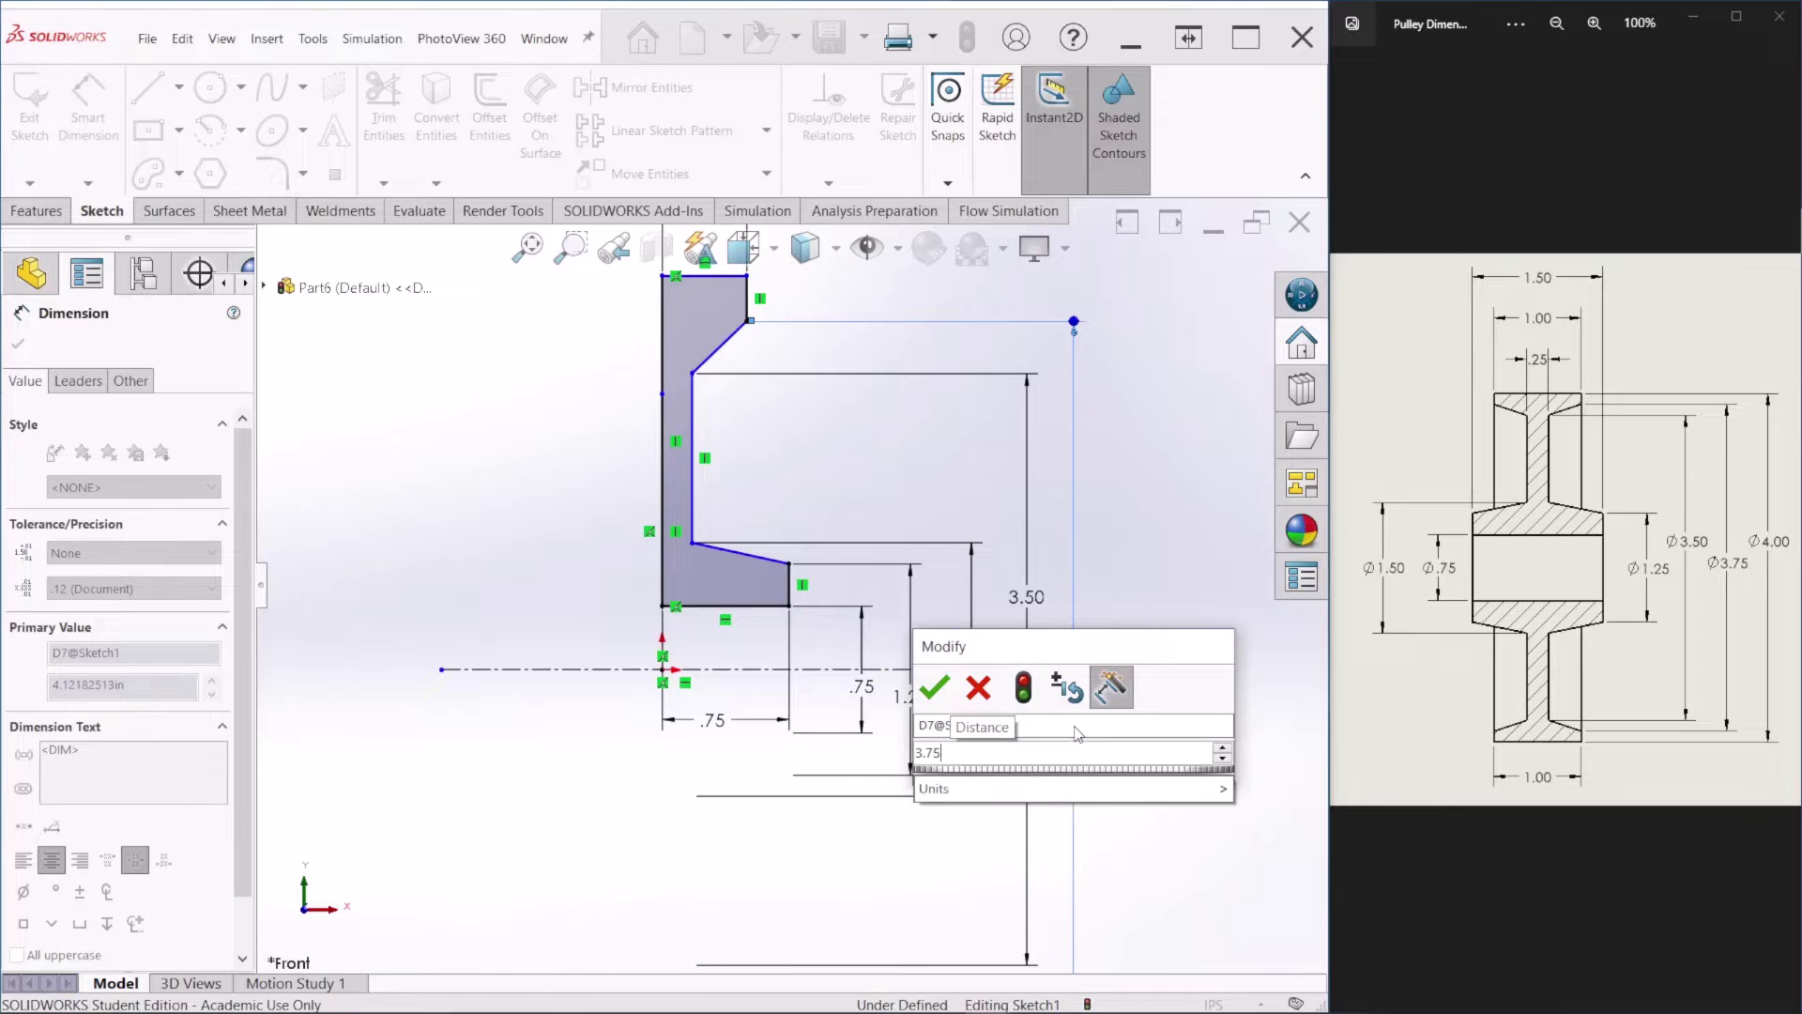
key("Return")
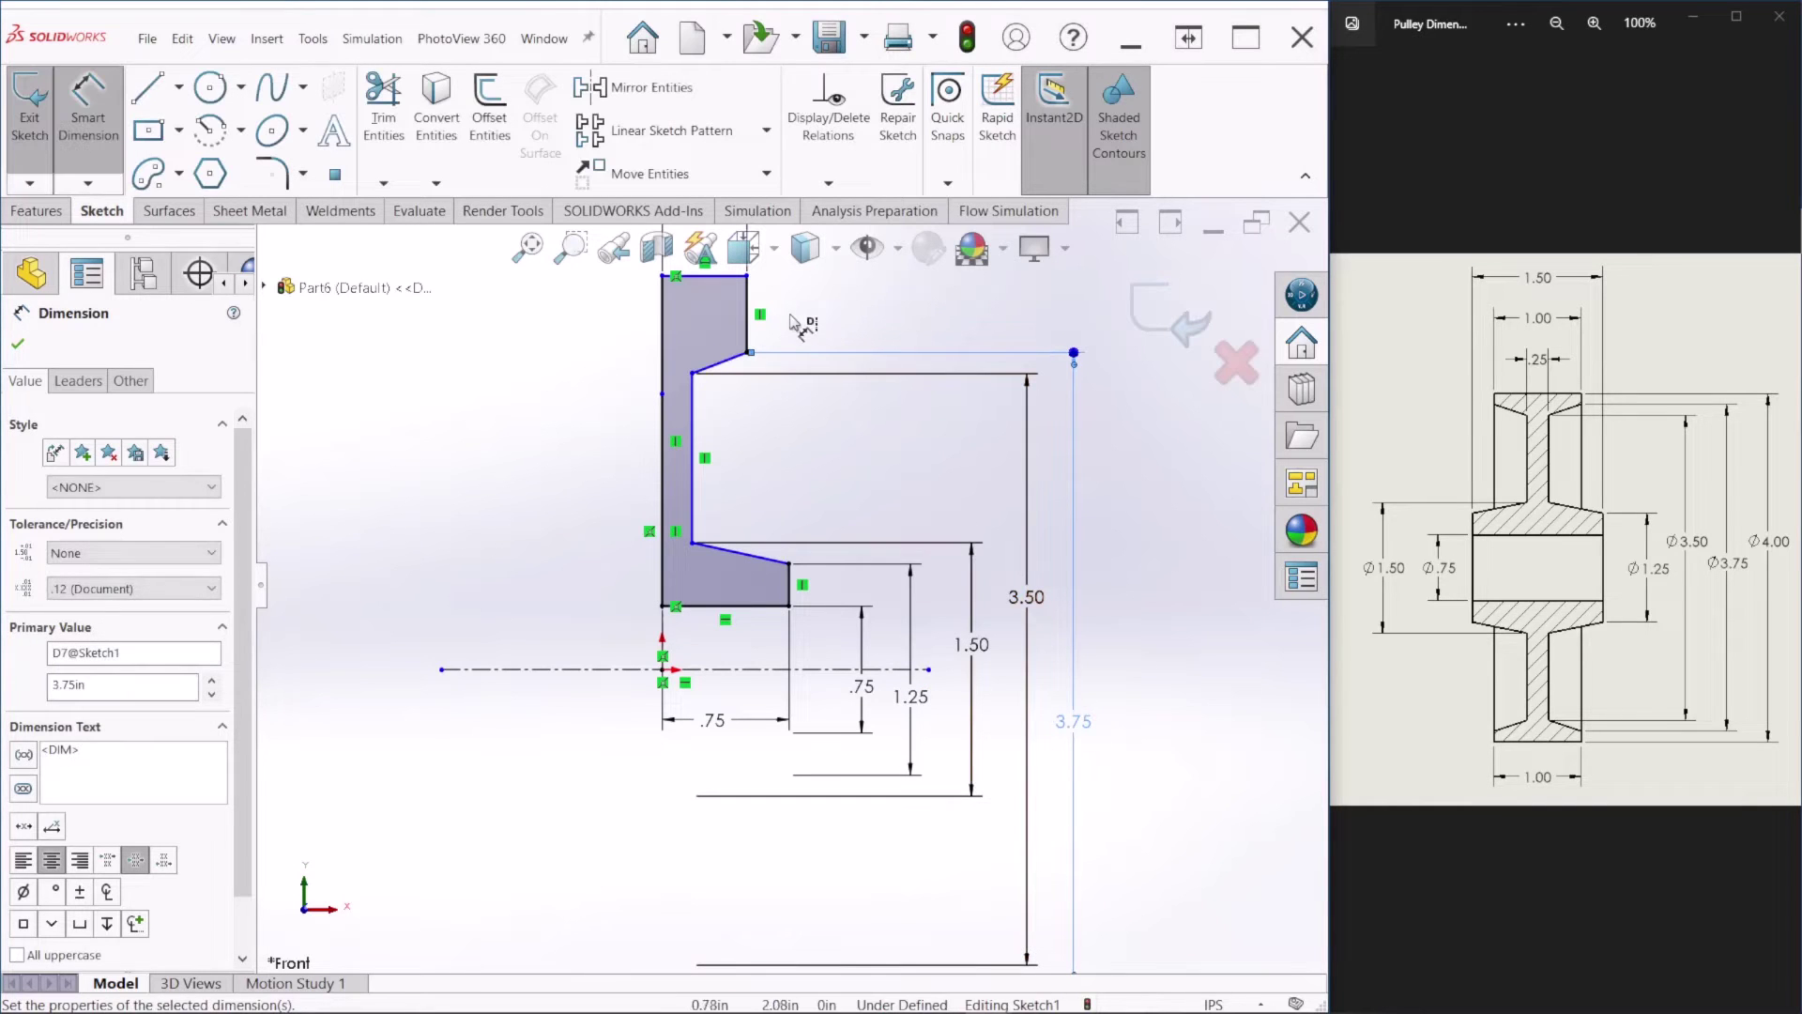
Step: Set the top outer corner's outer diameter to 4.00 in
left_click(747, 277)
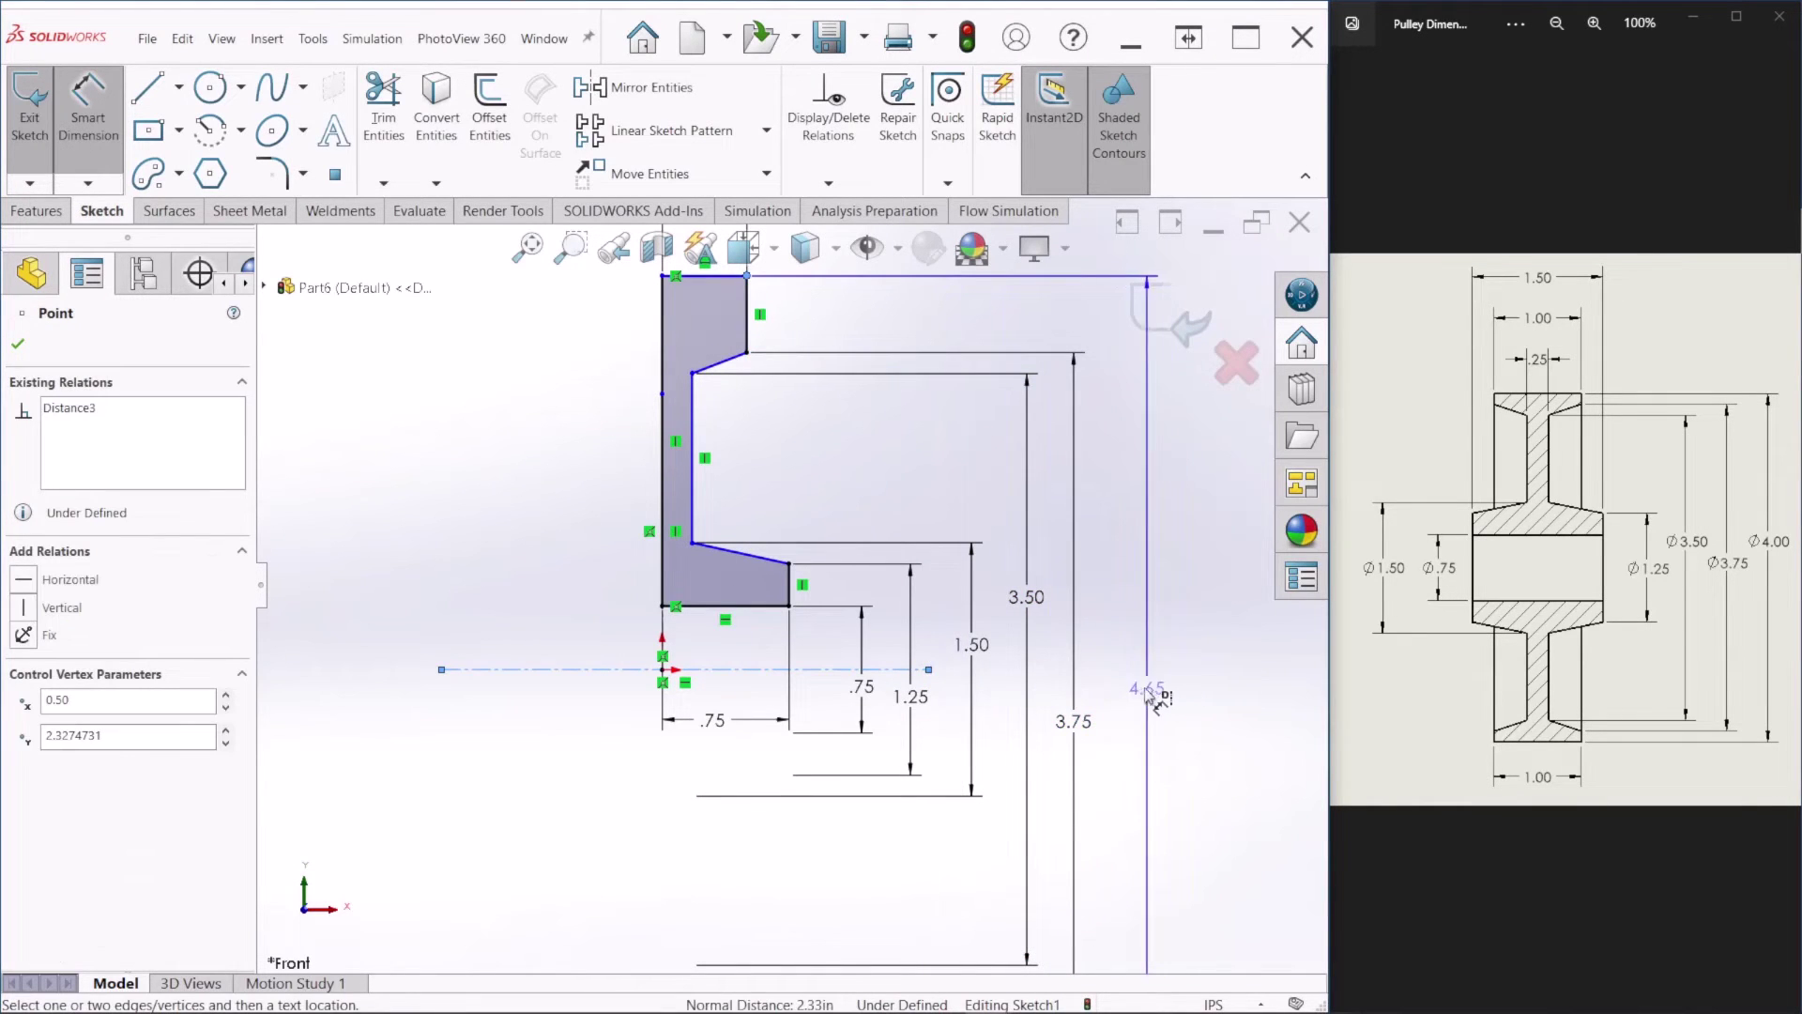
left_click(1139, 692)
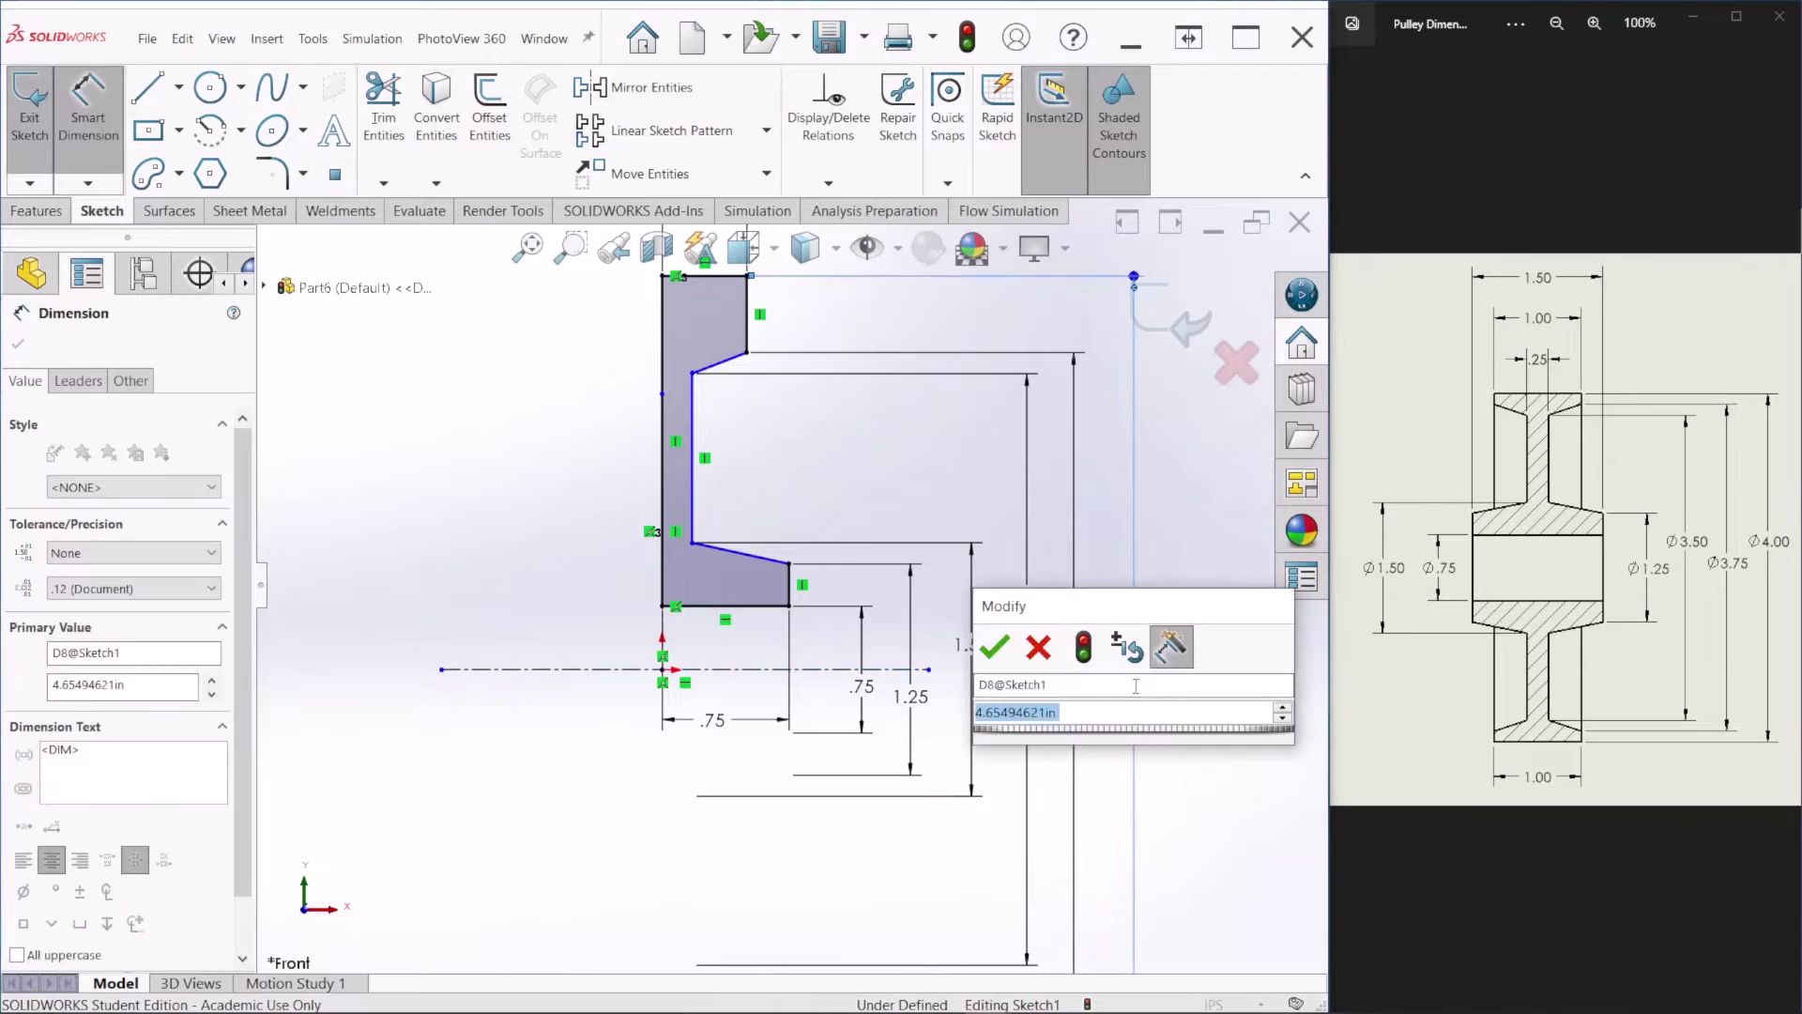
type("4")
key("Return")
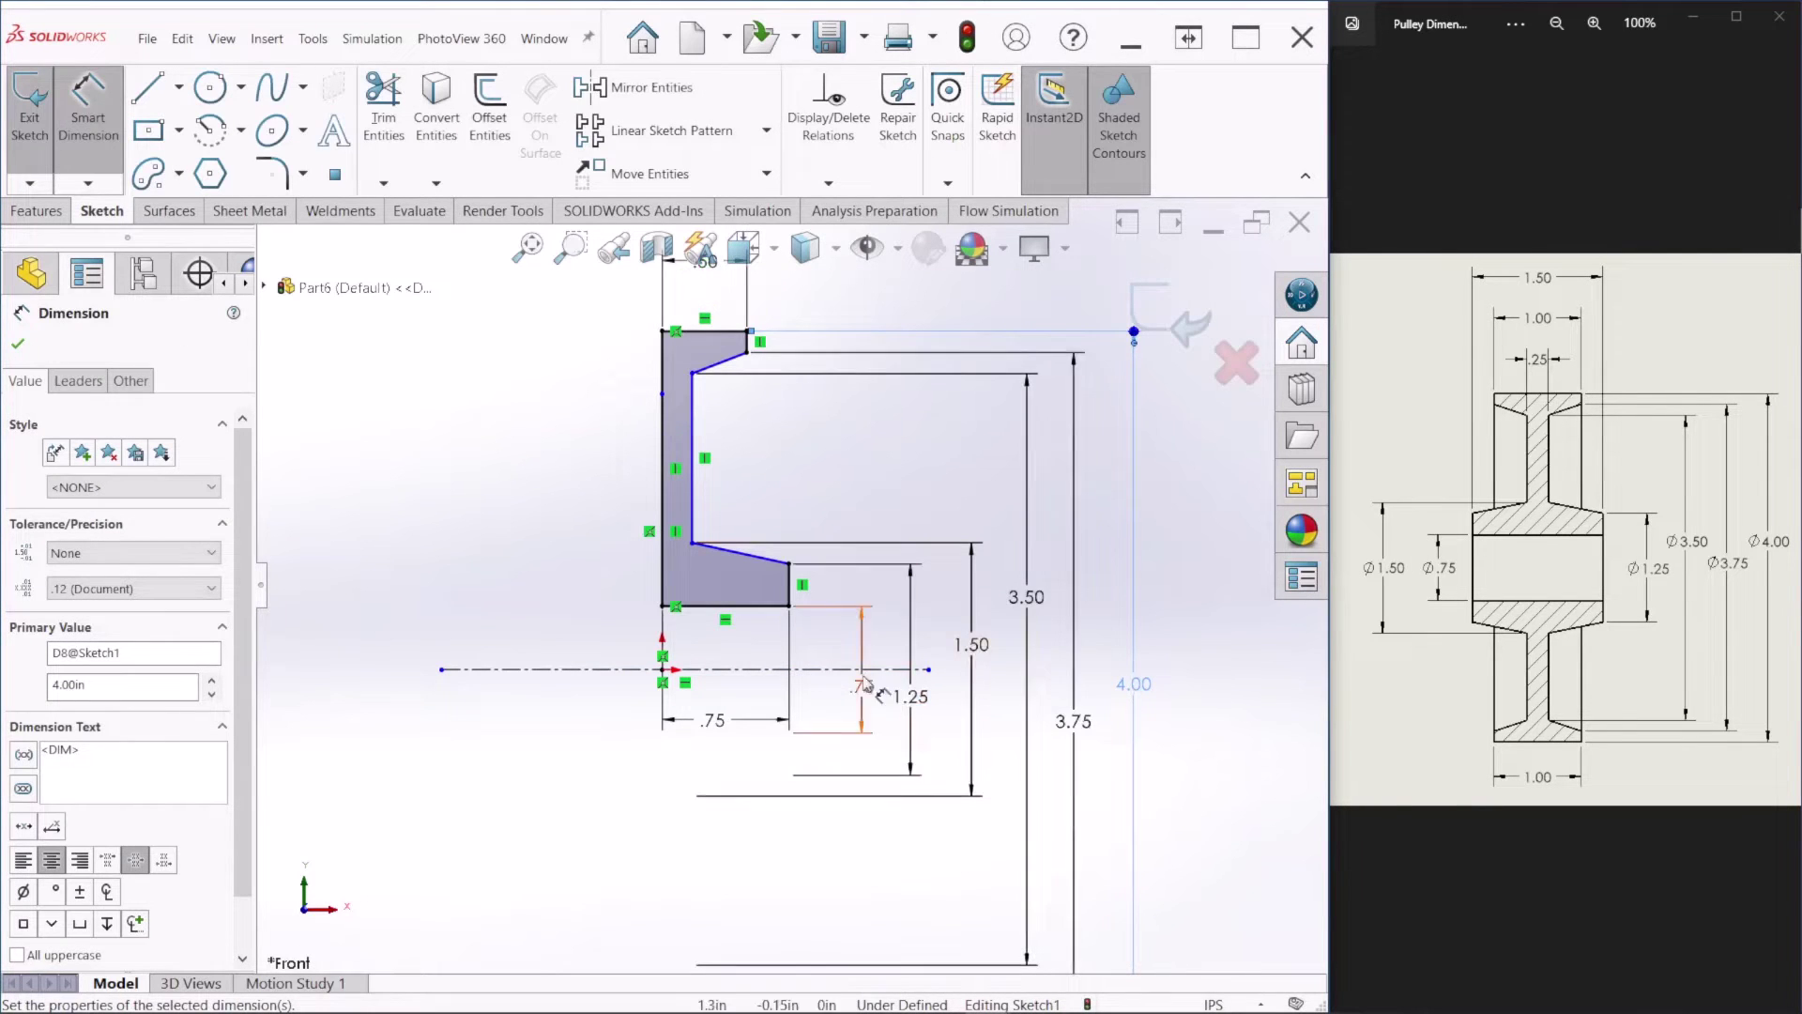
scroll(863, 683, "up", 3)
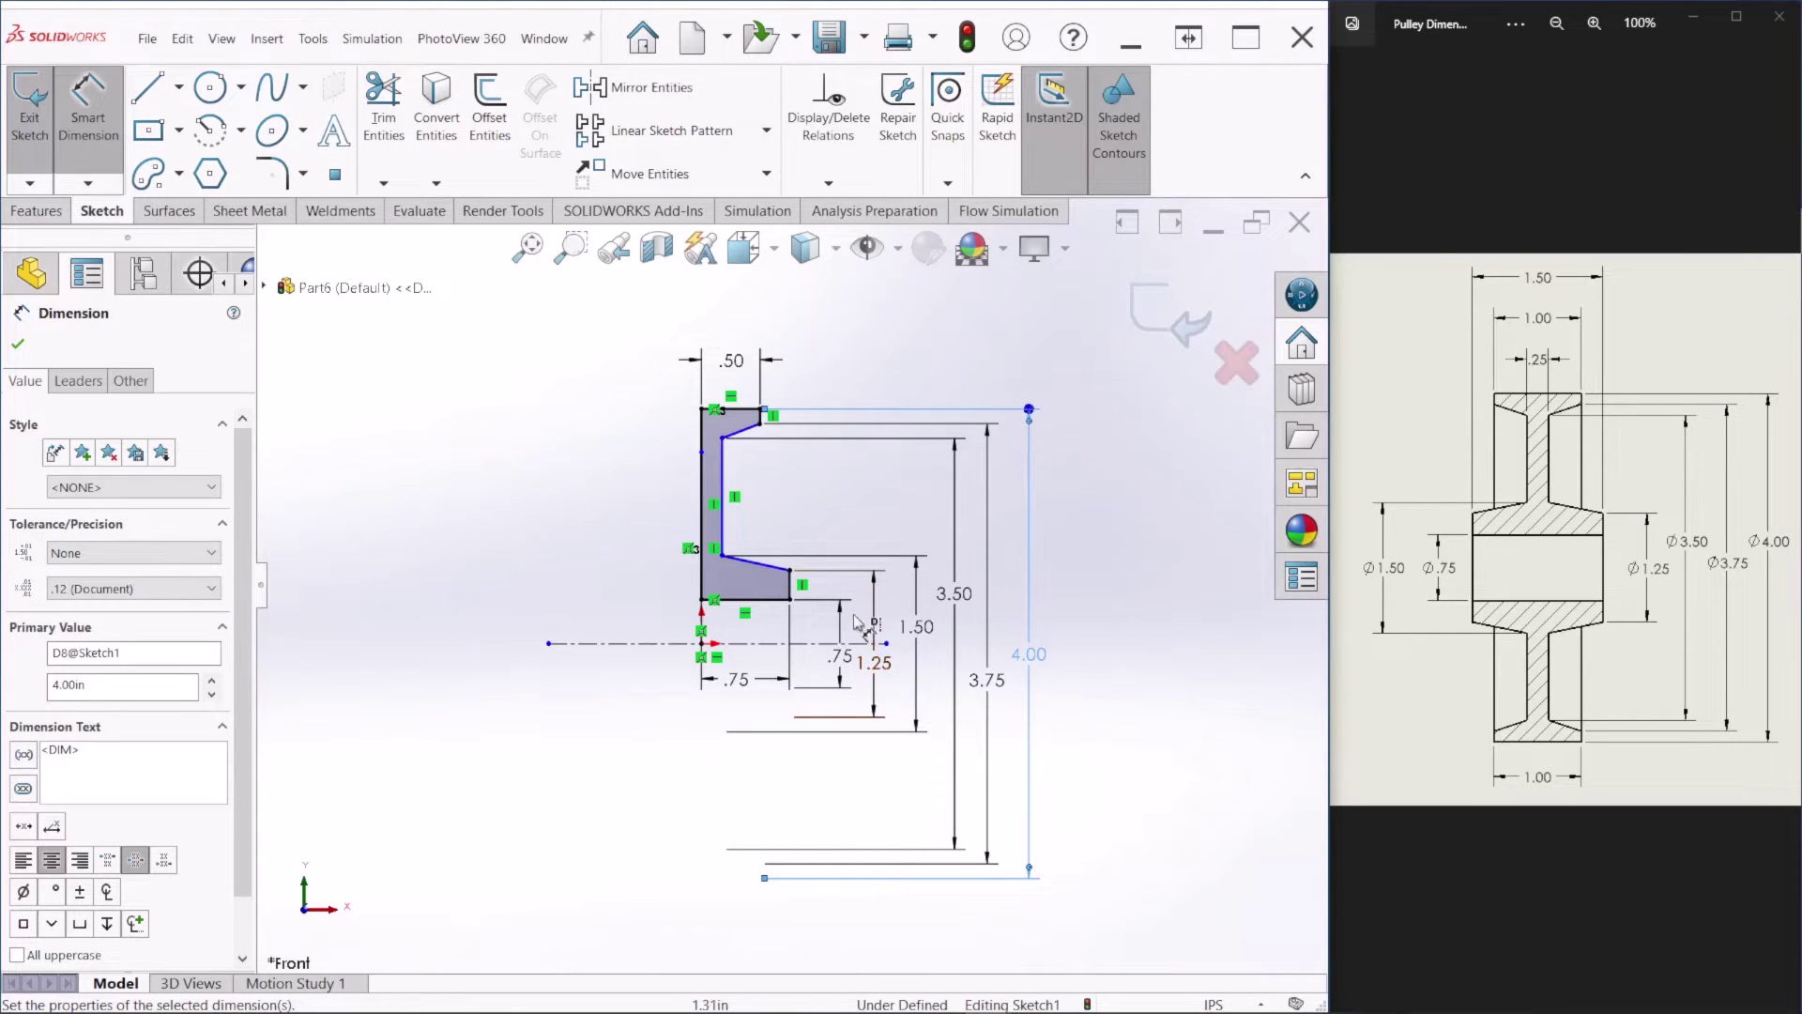
Step: Add a 0.125 in wall-thickness dimension to fully define Sketch1, then exit the sketch
left_click(706, 483)
left_click(705, 483)
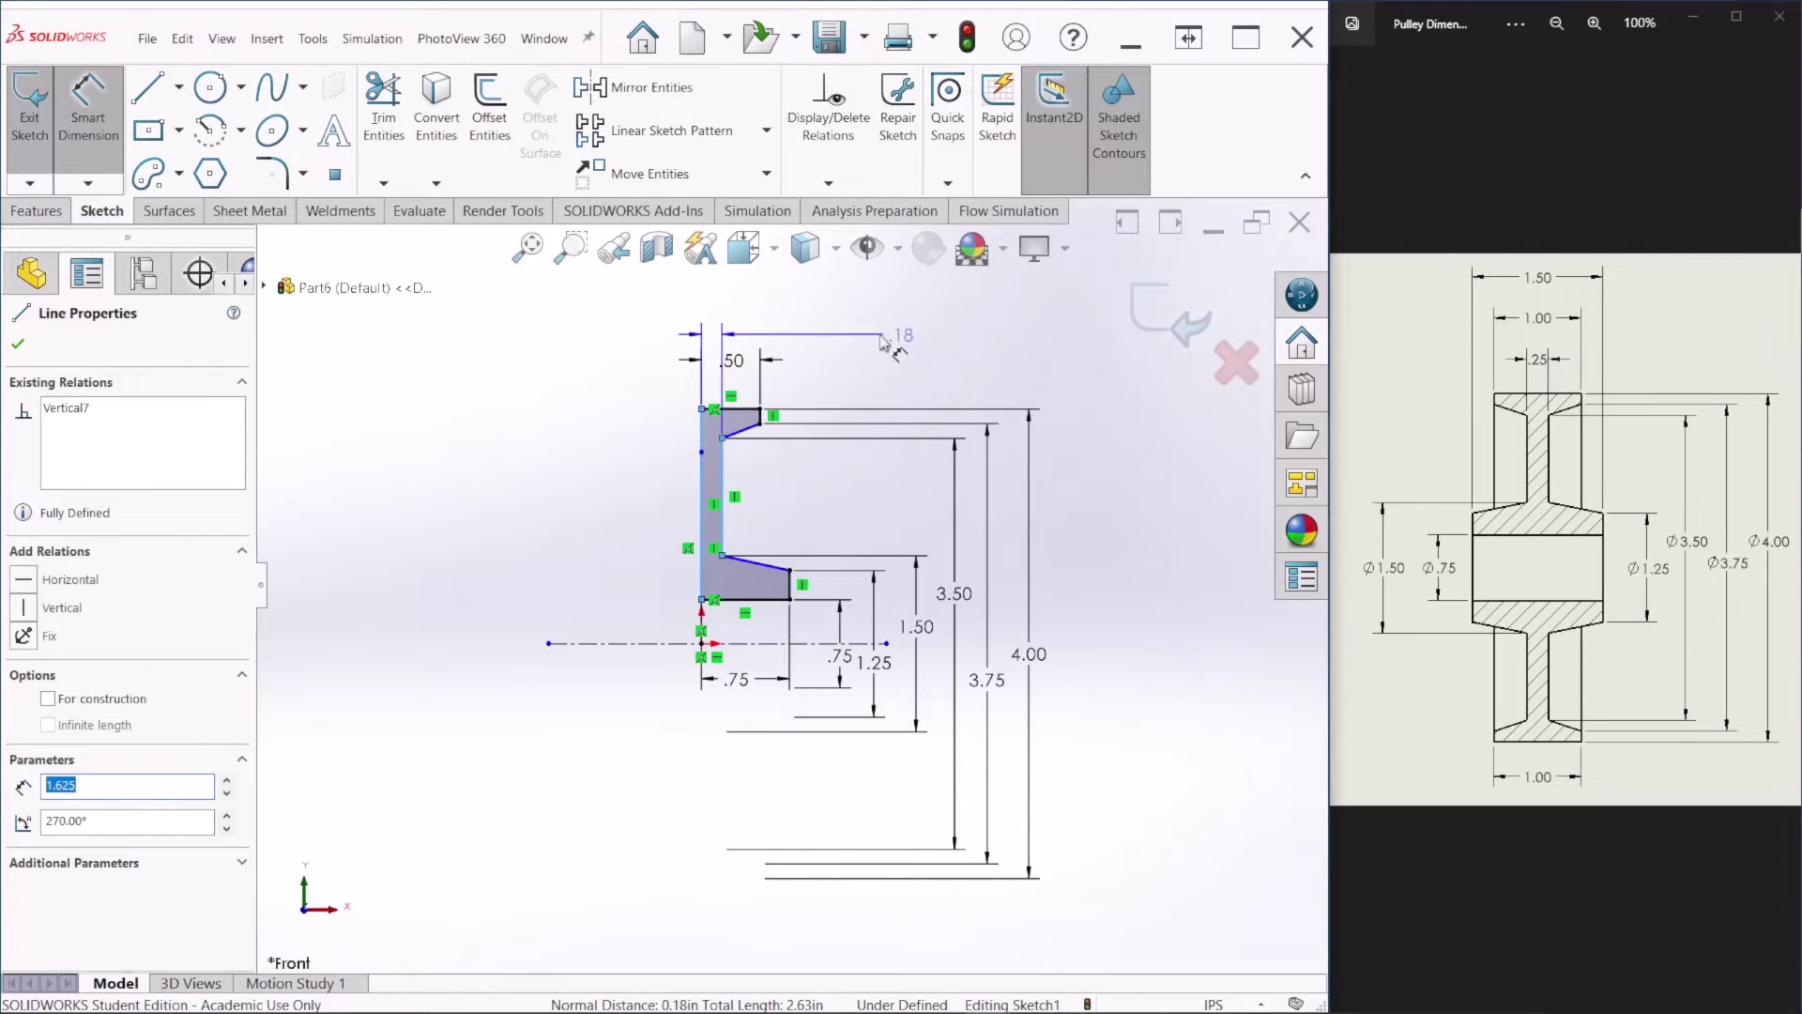
left_click(823, 340)
left_click(819, 334)
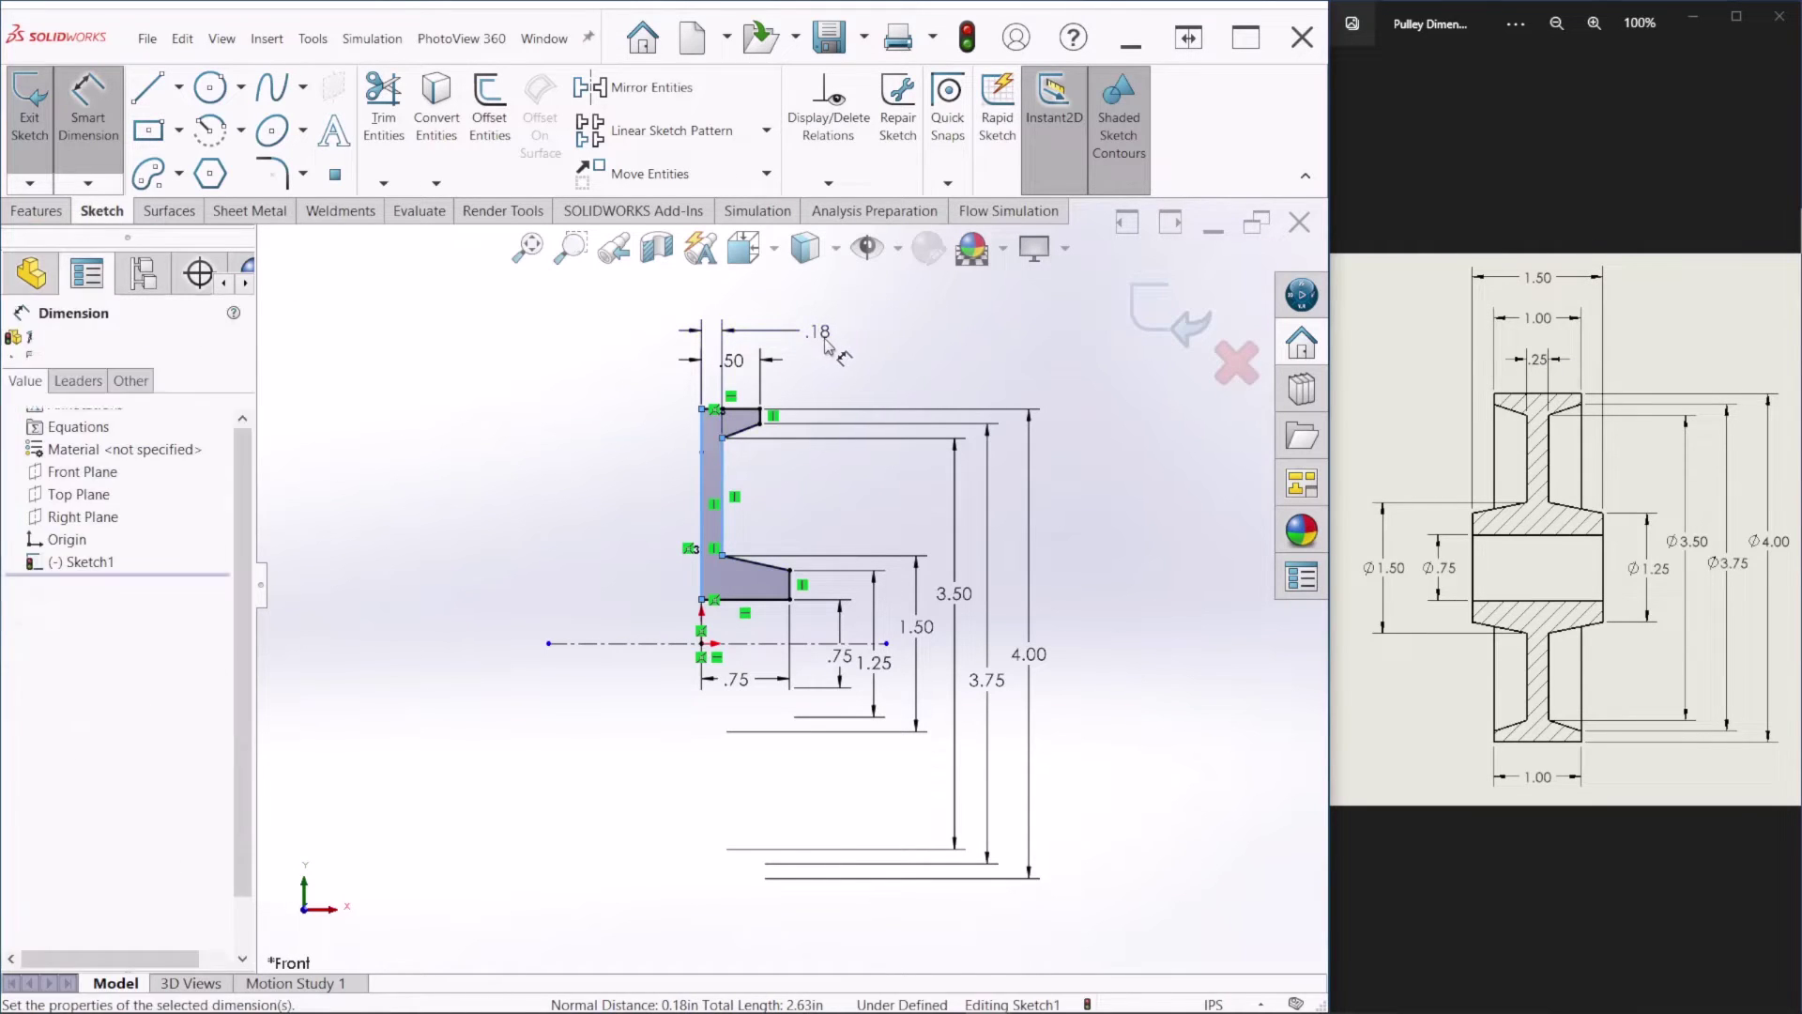
type(".125")
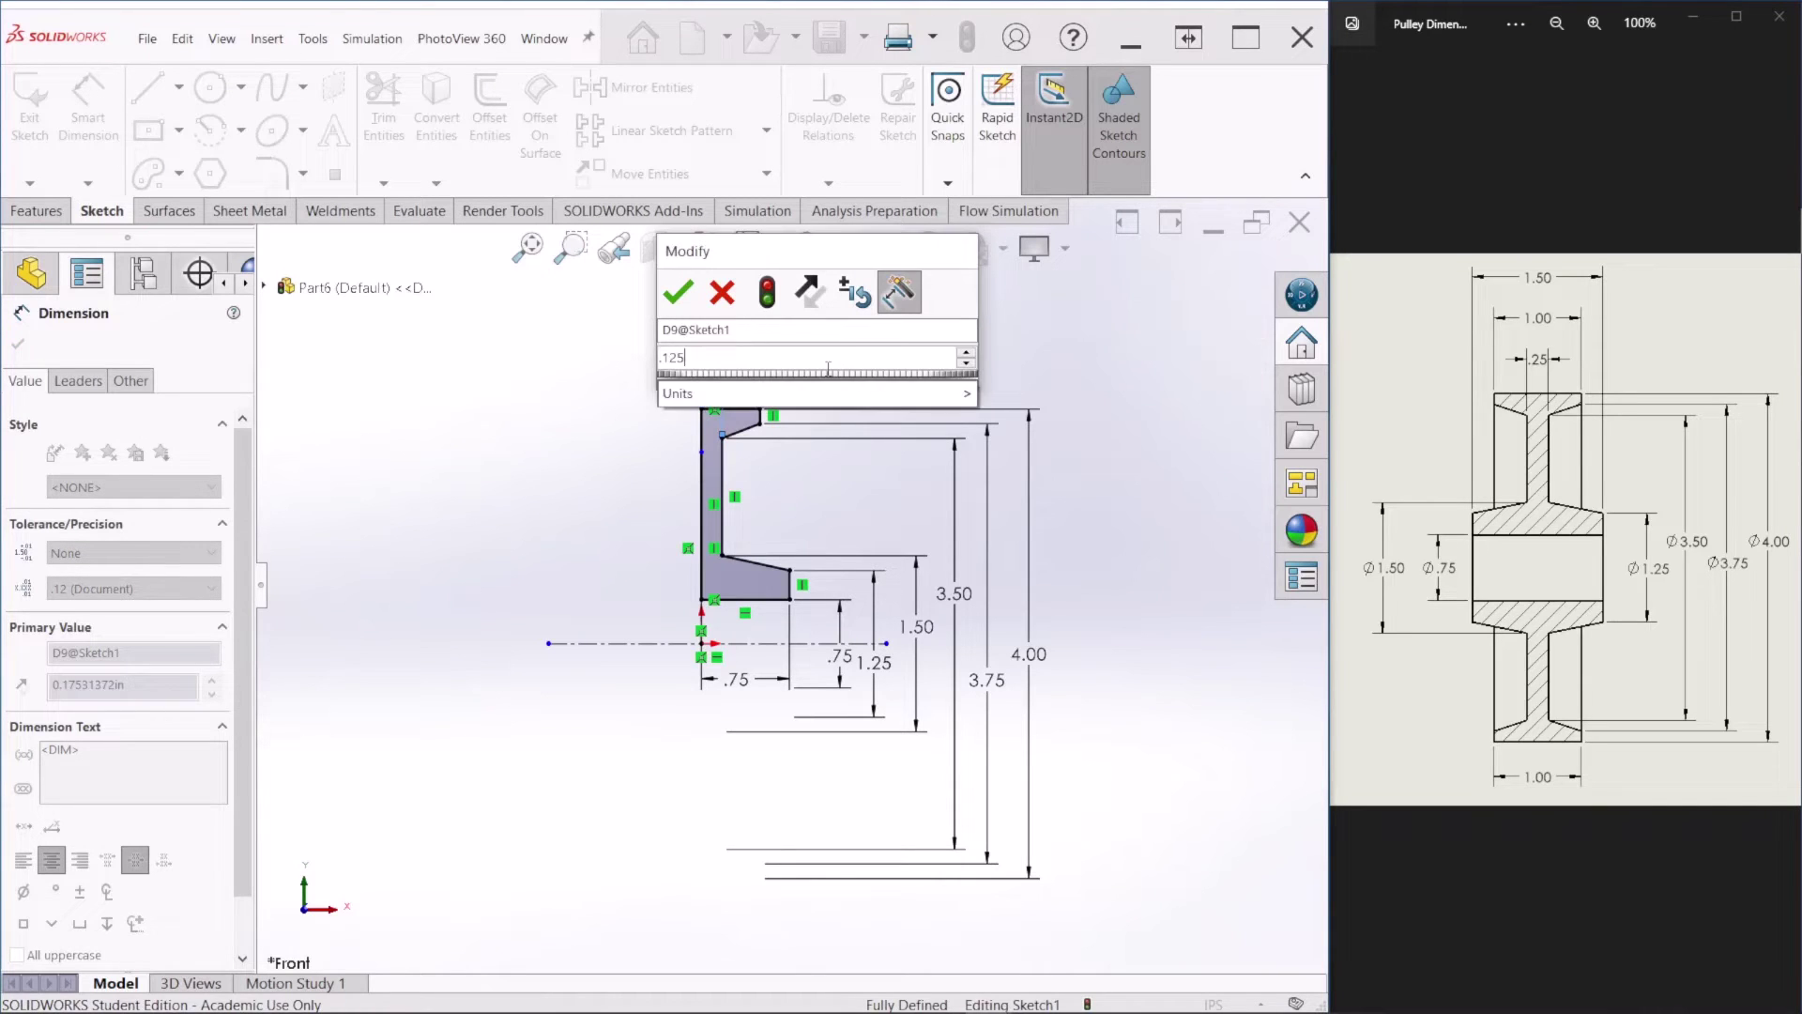
key("Return")
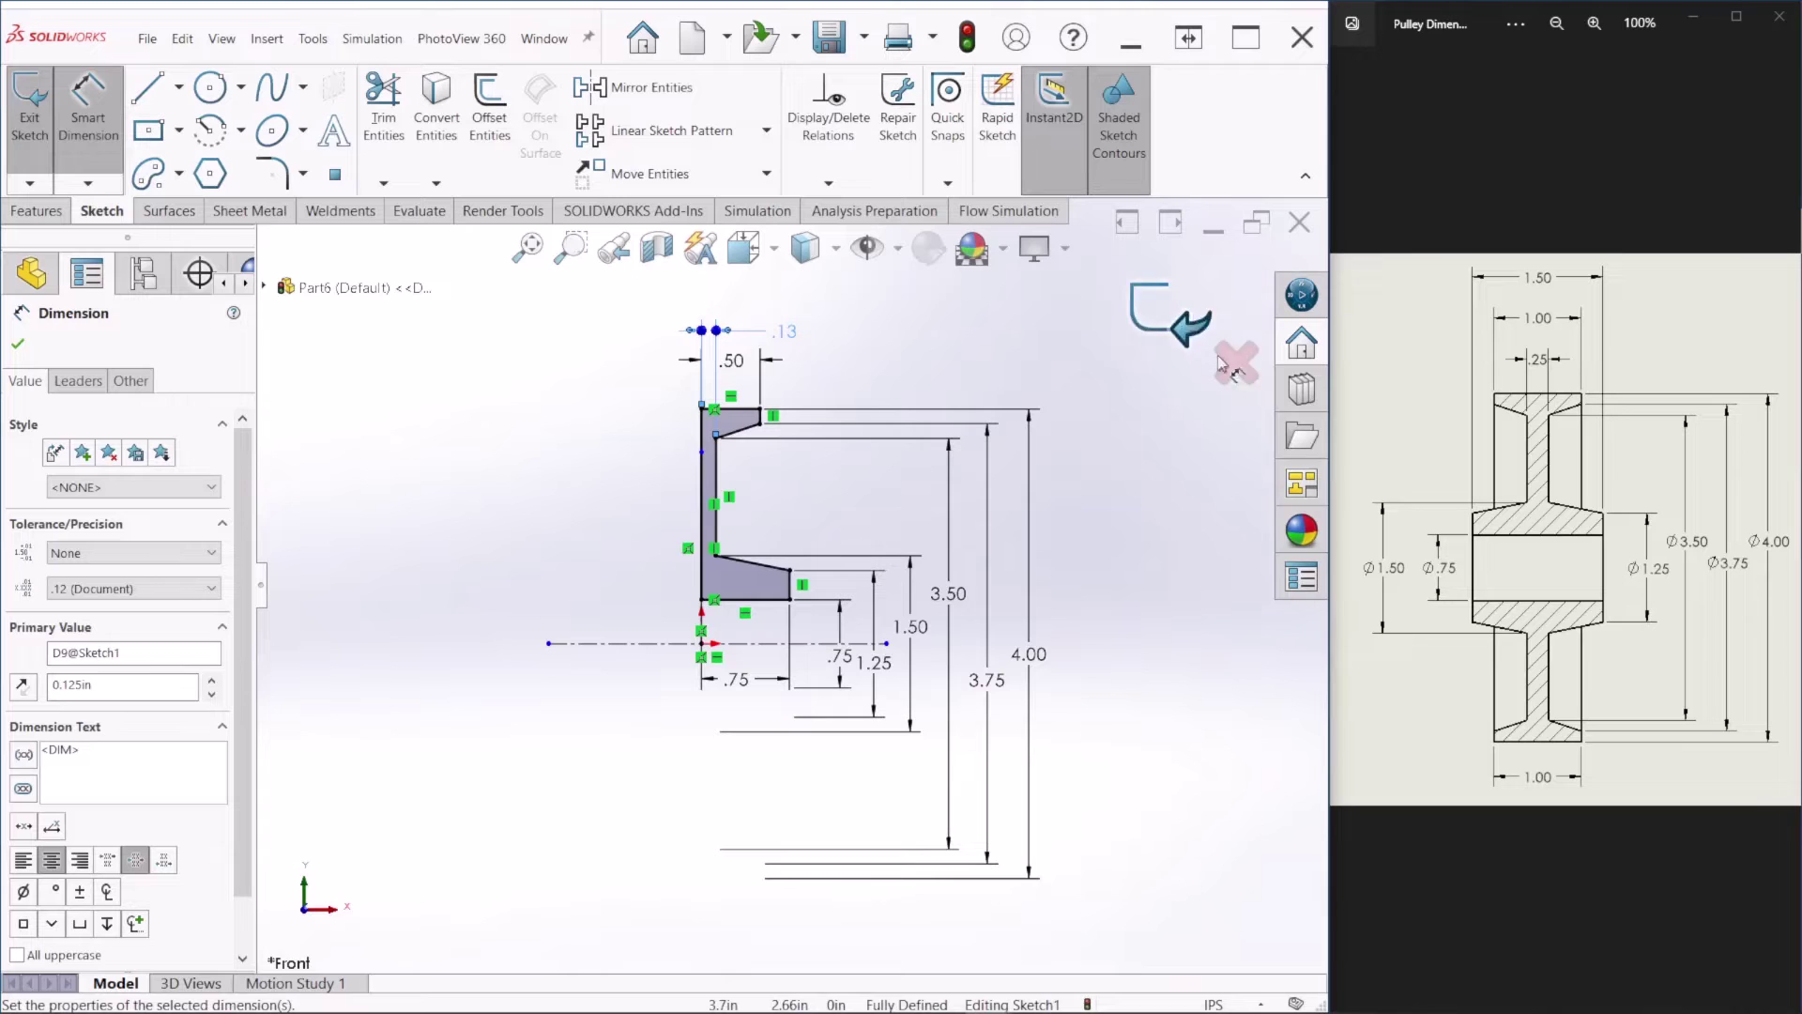
left_click(1171, 326)
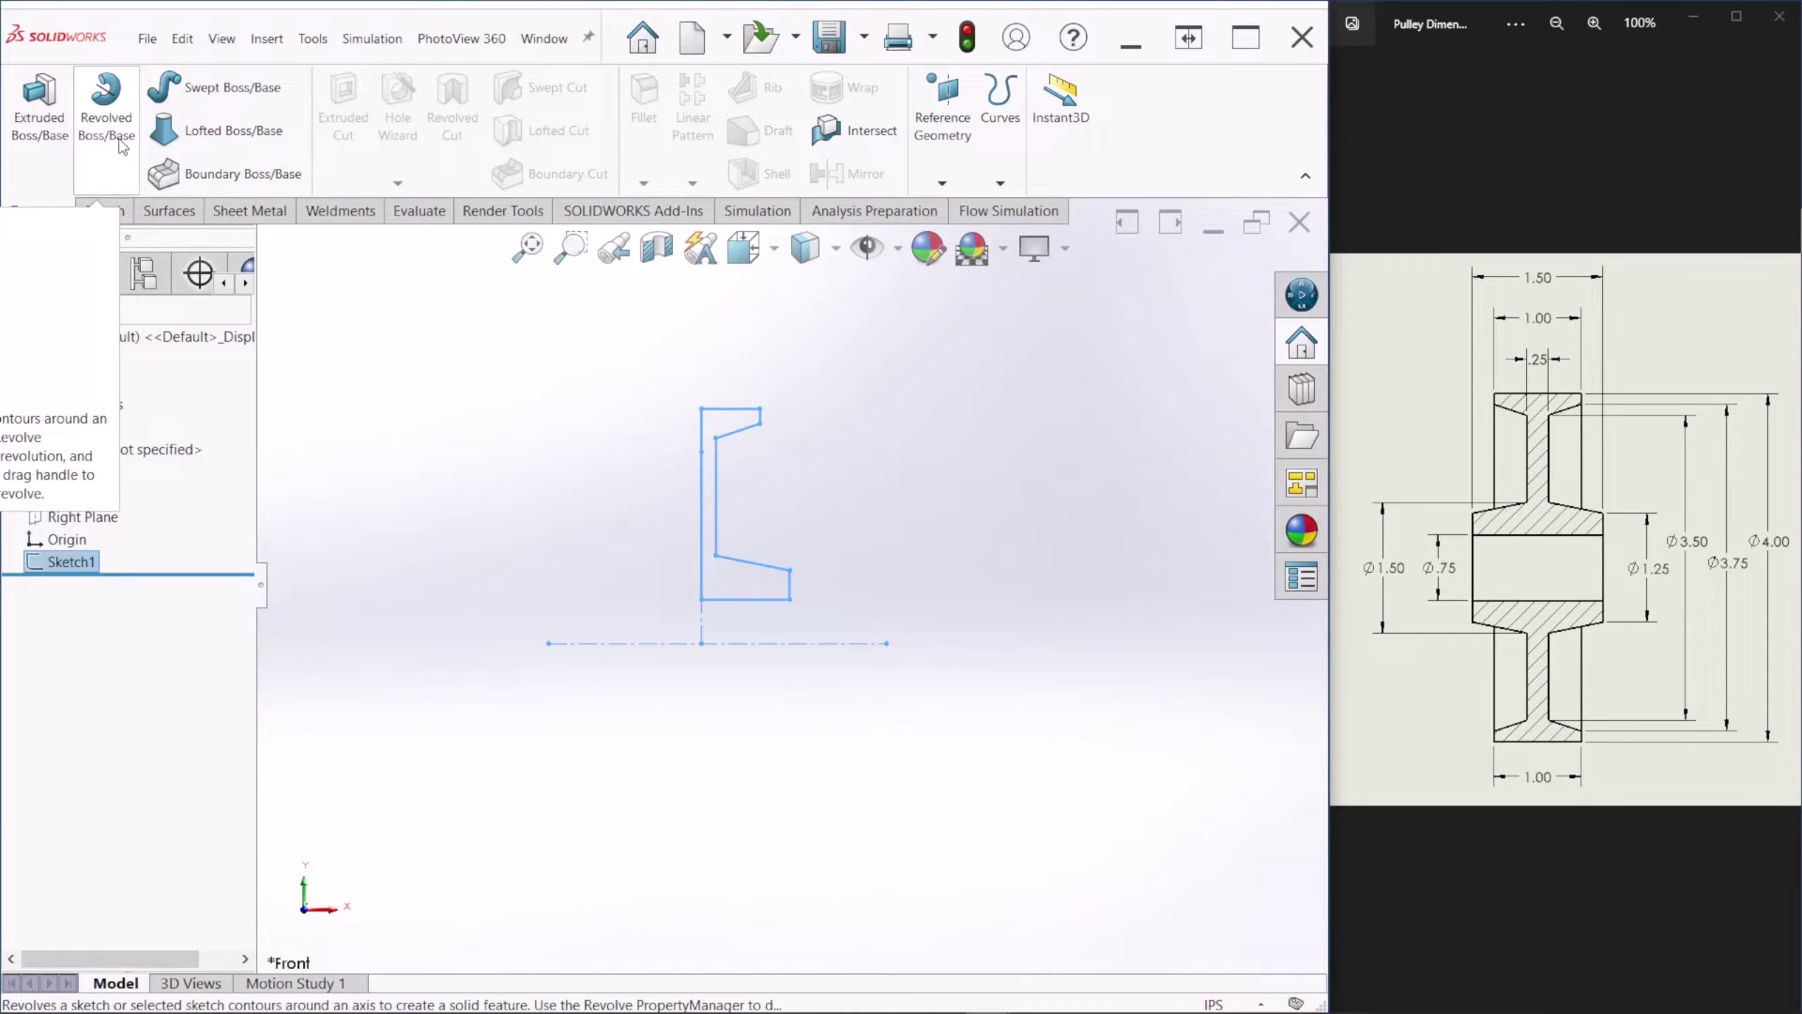
Step: Revolve Sketch1 a full 360° about the horizontal centerline to create Revolve1
left_click(118, 136)
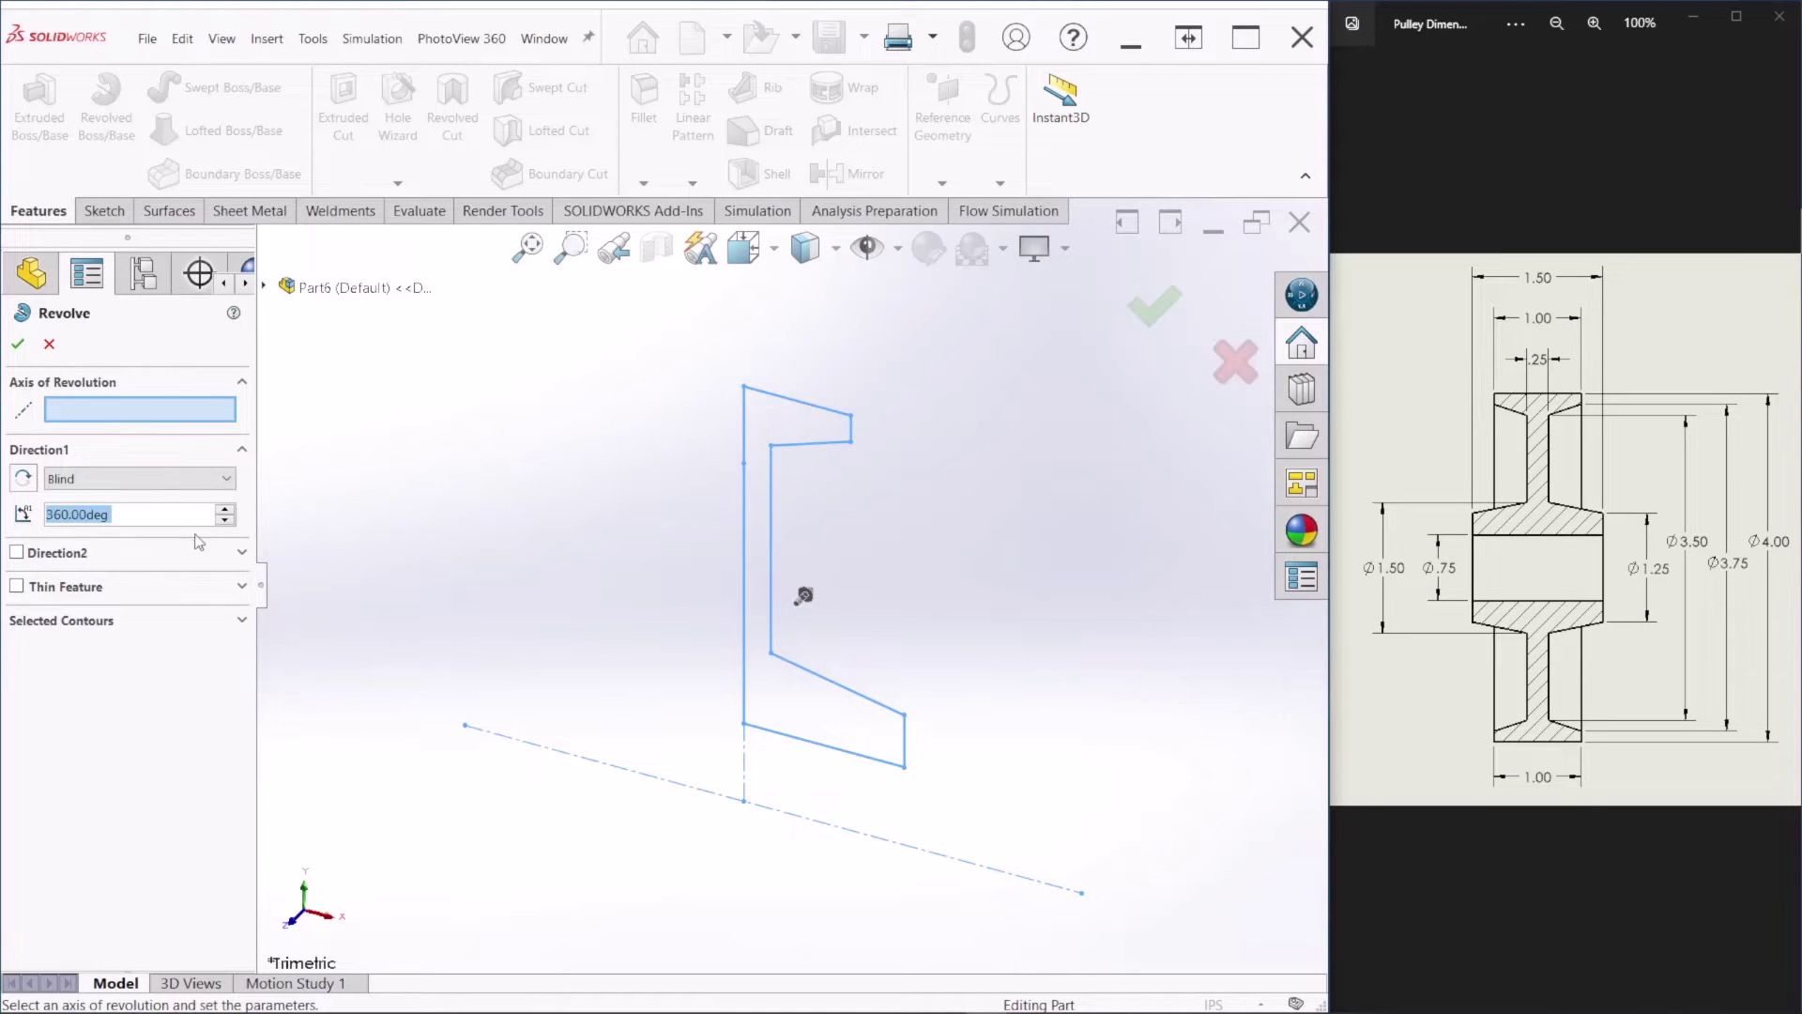
left_click(824, 833)
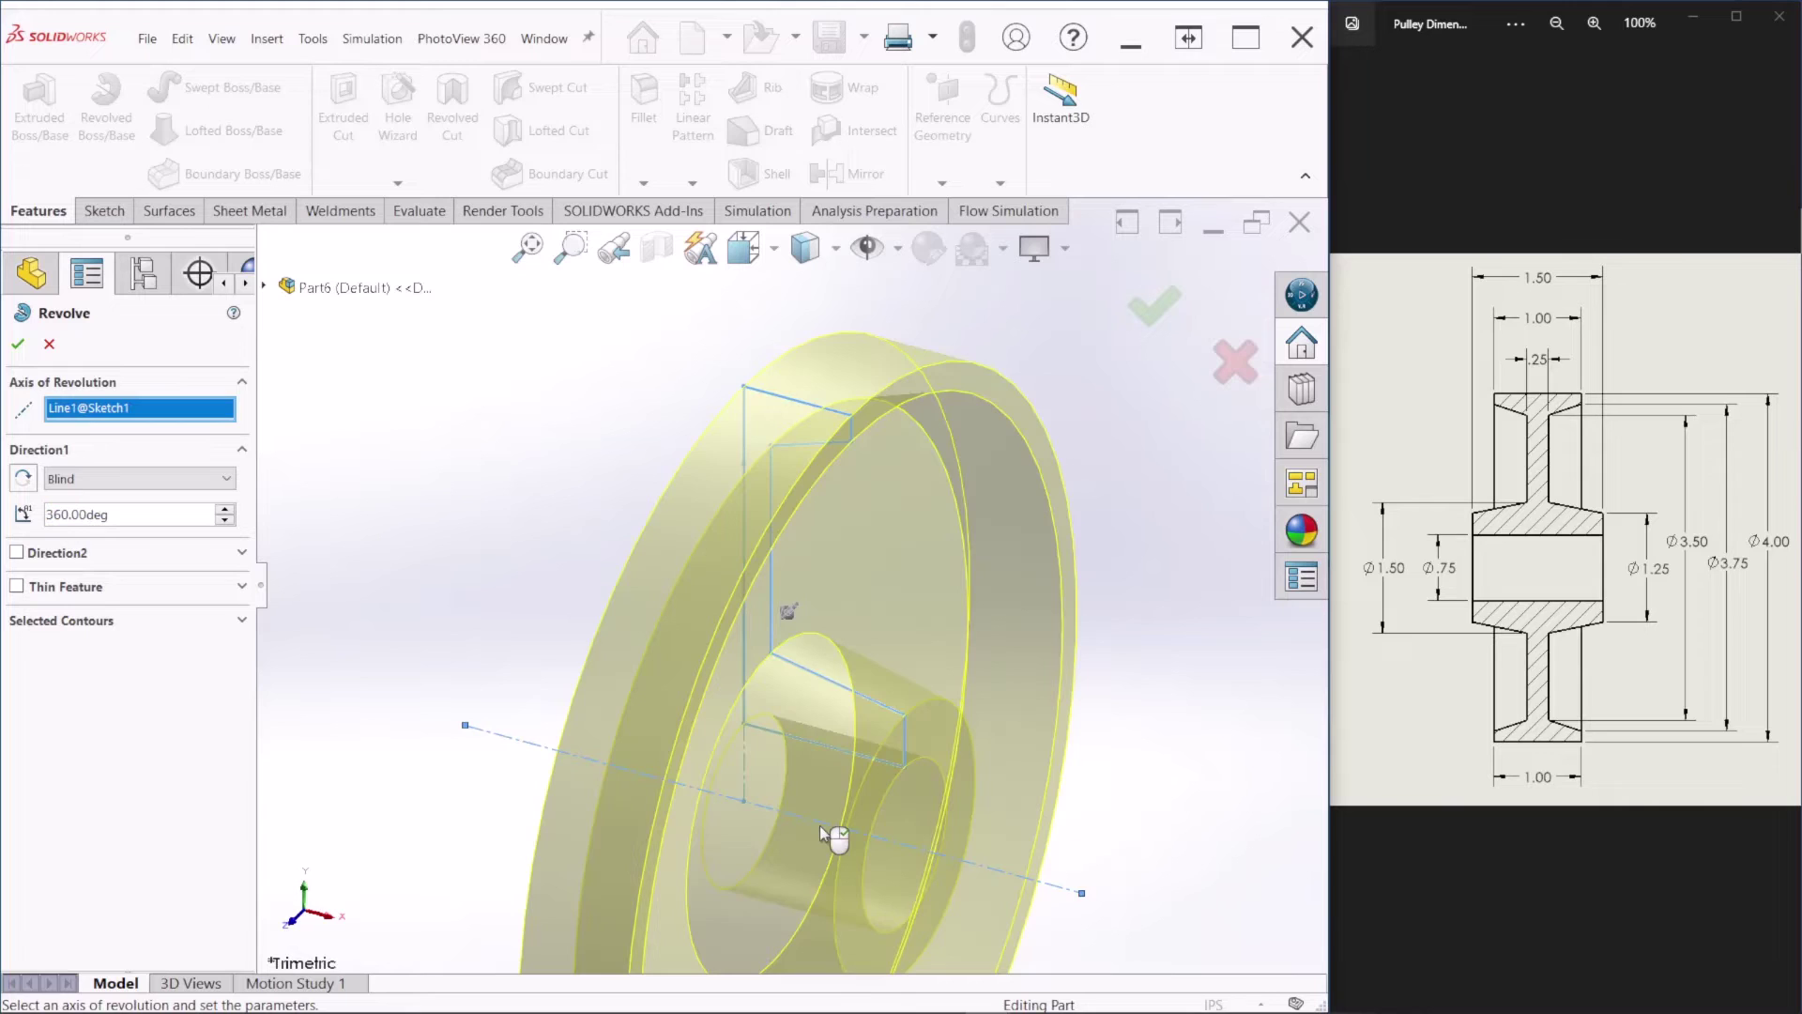
scroll(783, 779, "up", 5)
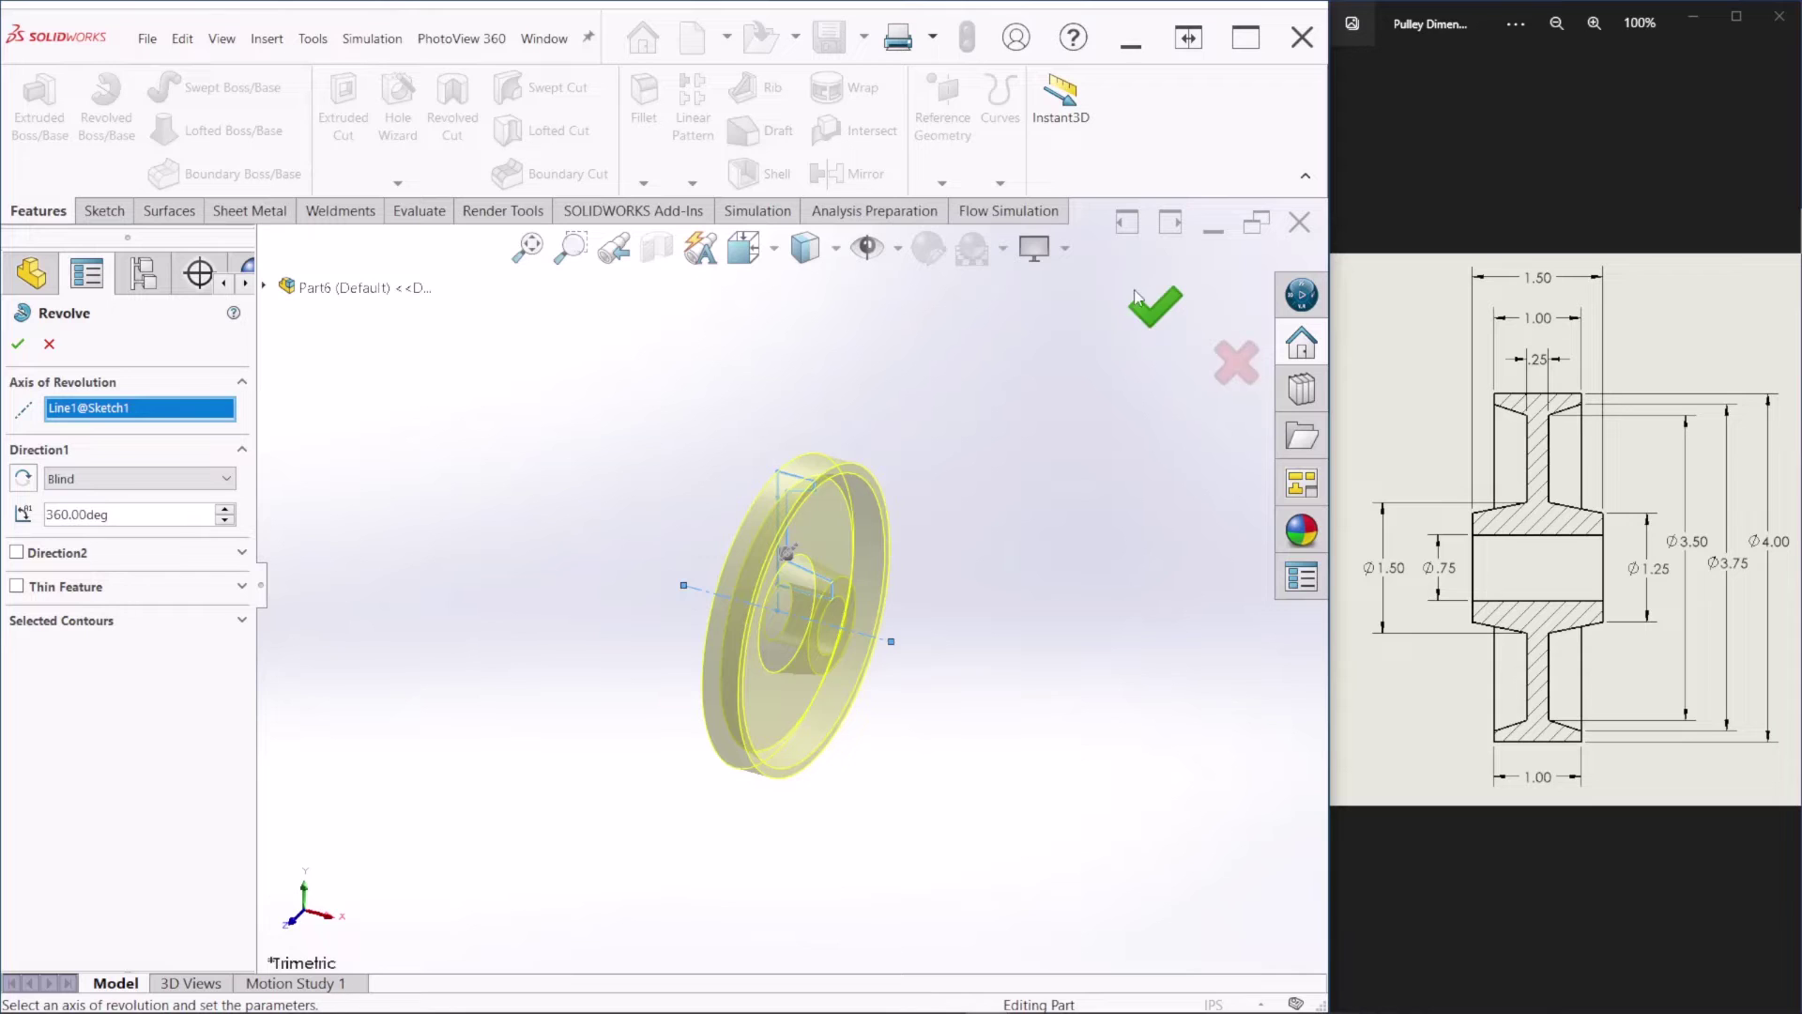
left_click(1145, 317)
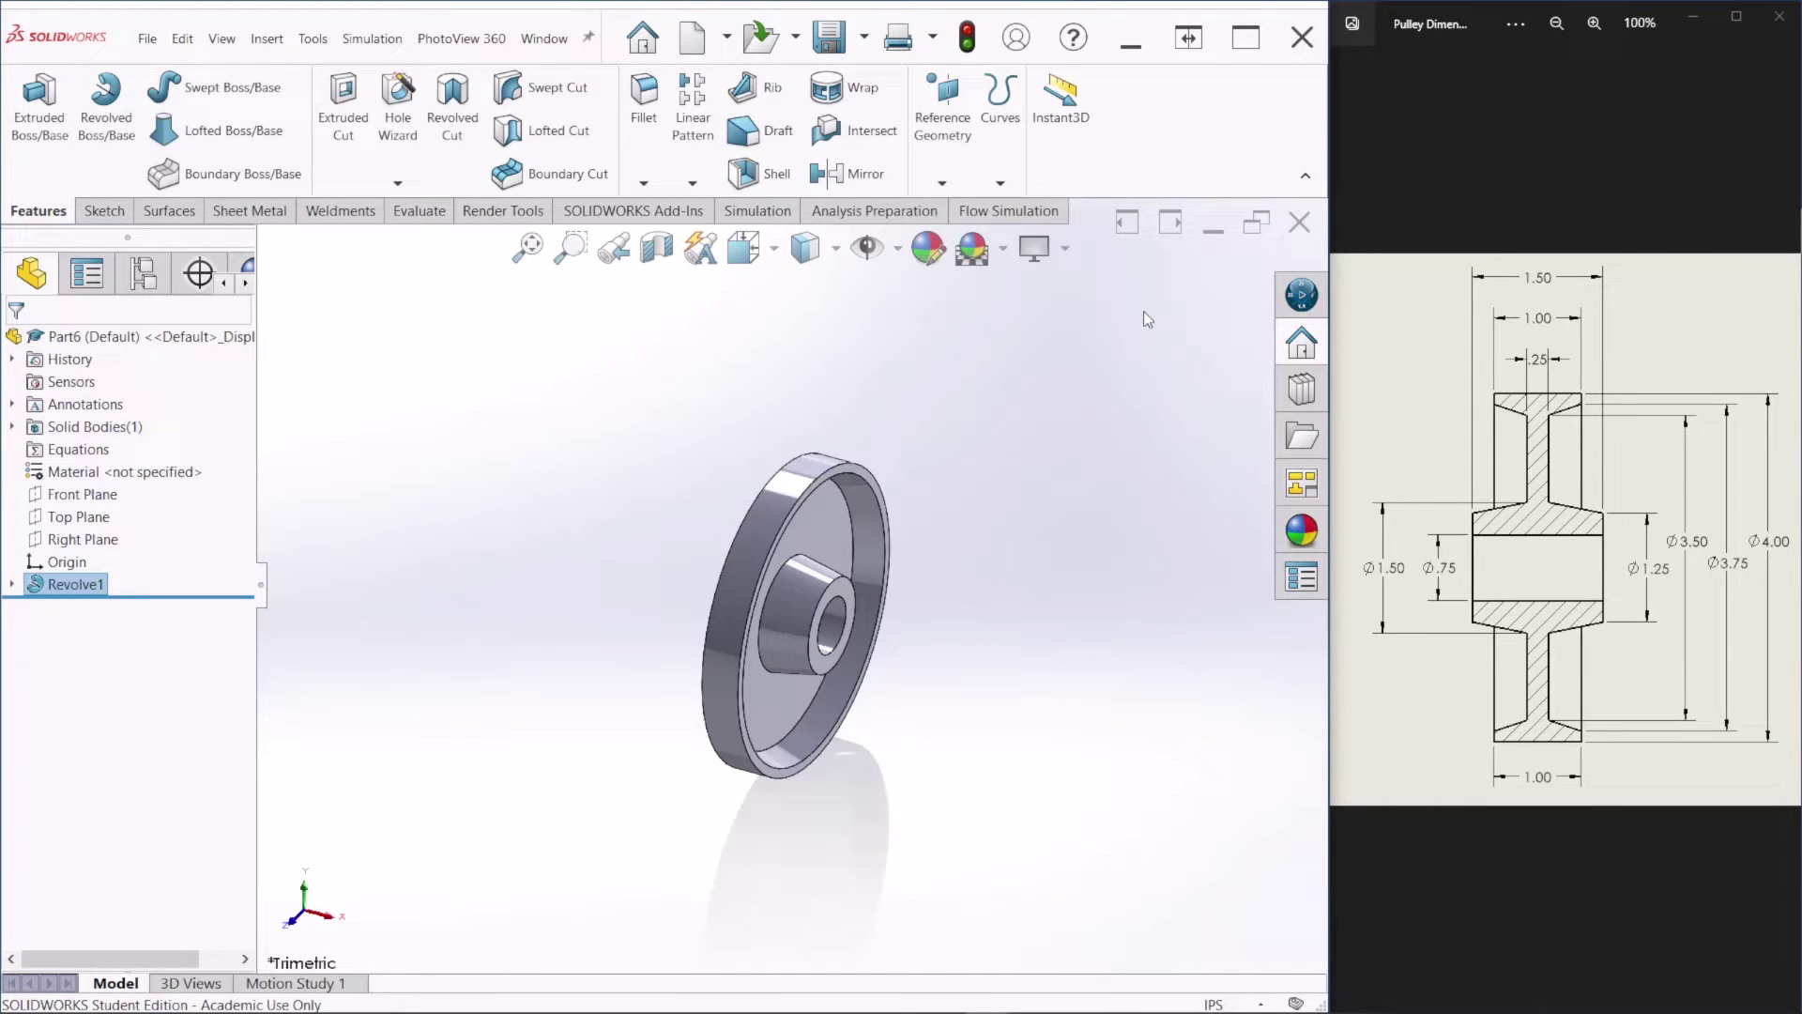
middle_click_drag(900, 672, 930, 732)
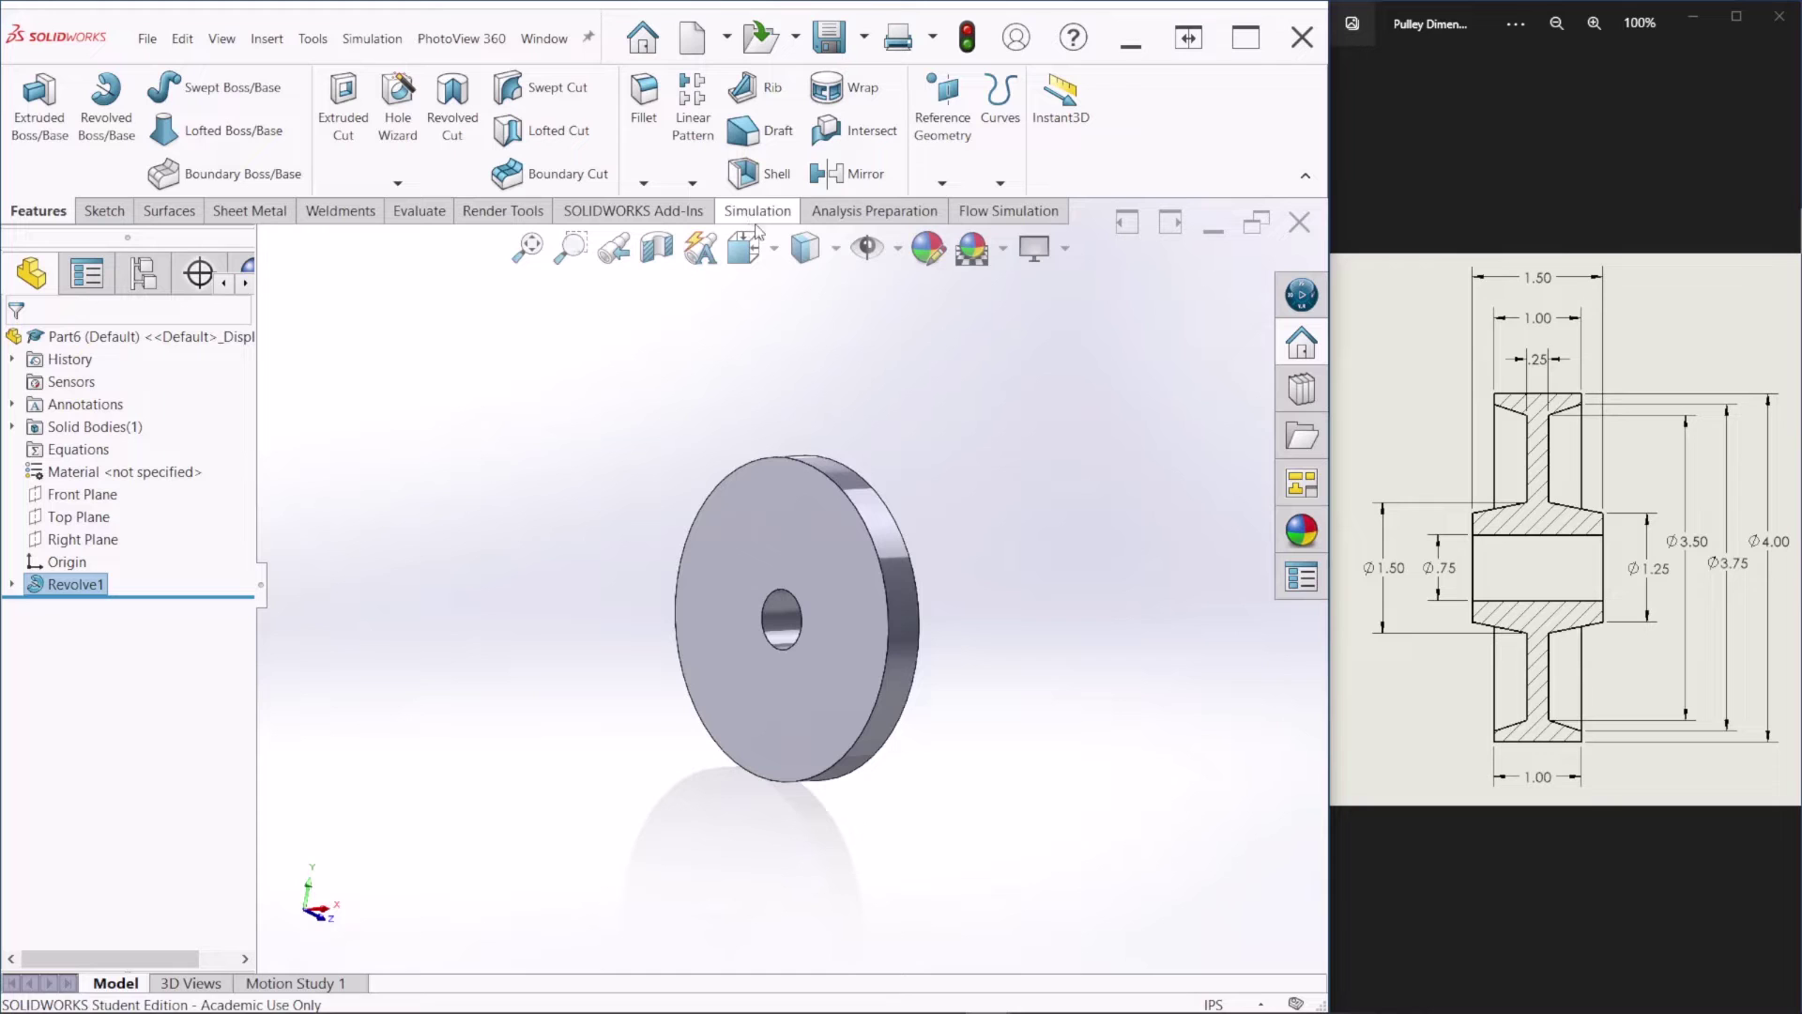
Step: Mirror Revolve1 across the disc's flat front face and view the result in isometric
left_click(832, 181)
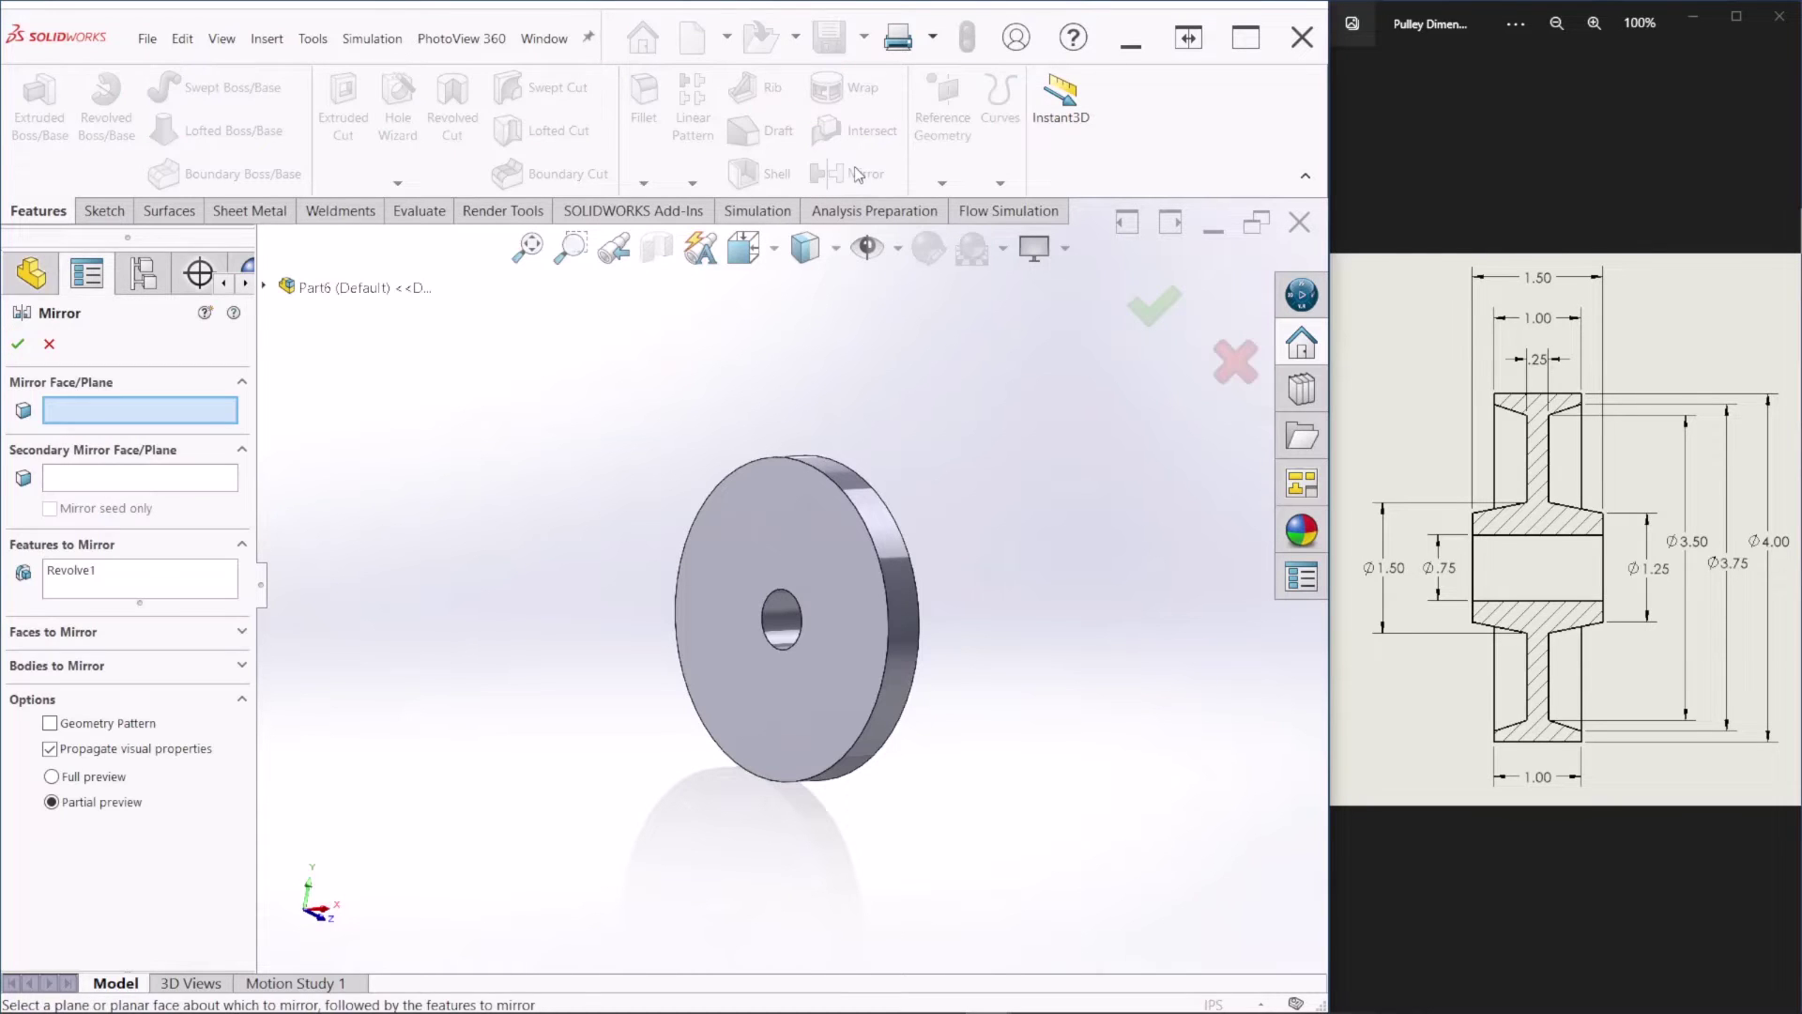
left_click(805, 539)
middle_click_drag(810, 545, 643, 605)
left_click(1159, 310)
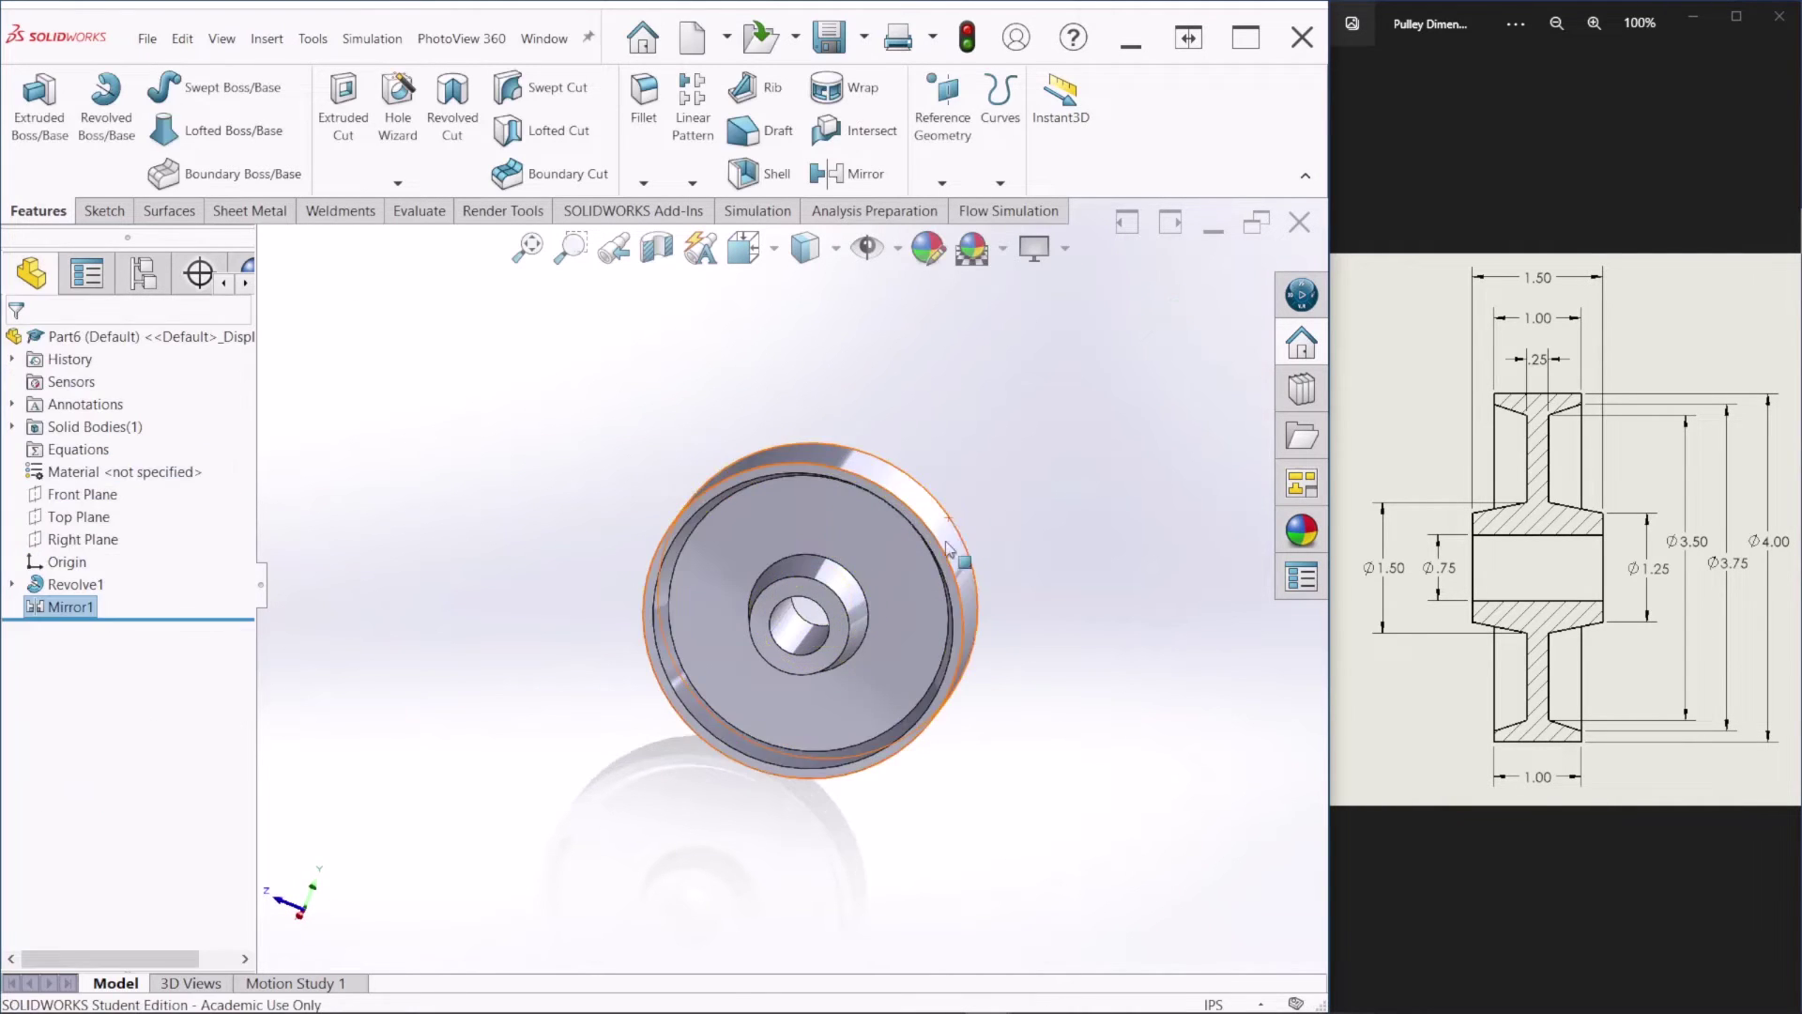
middle_click_drag(948, 573, 887, 663)
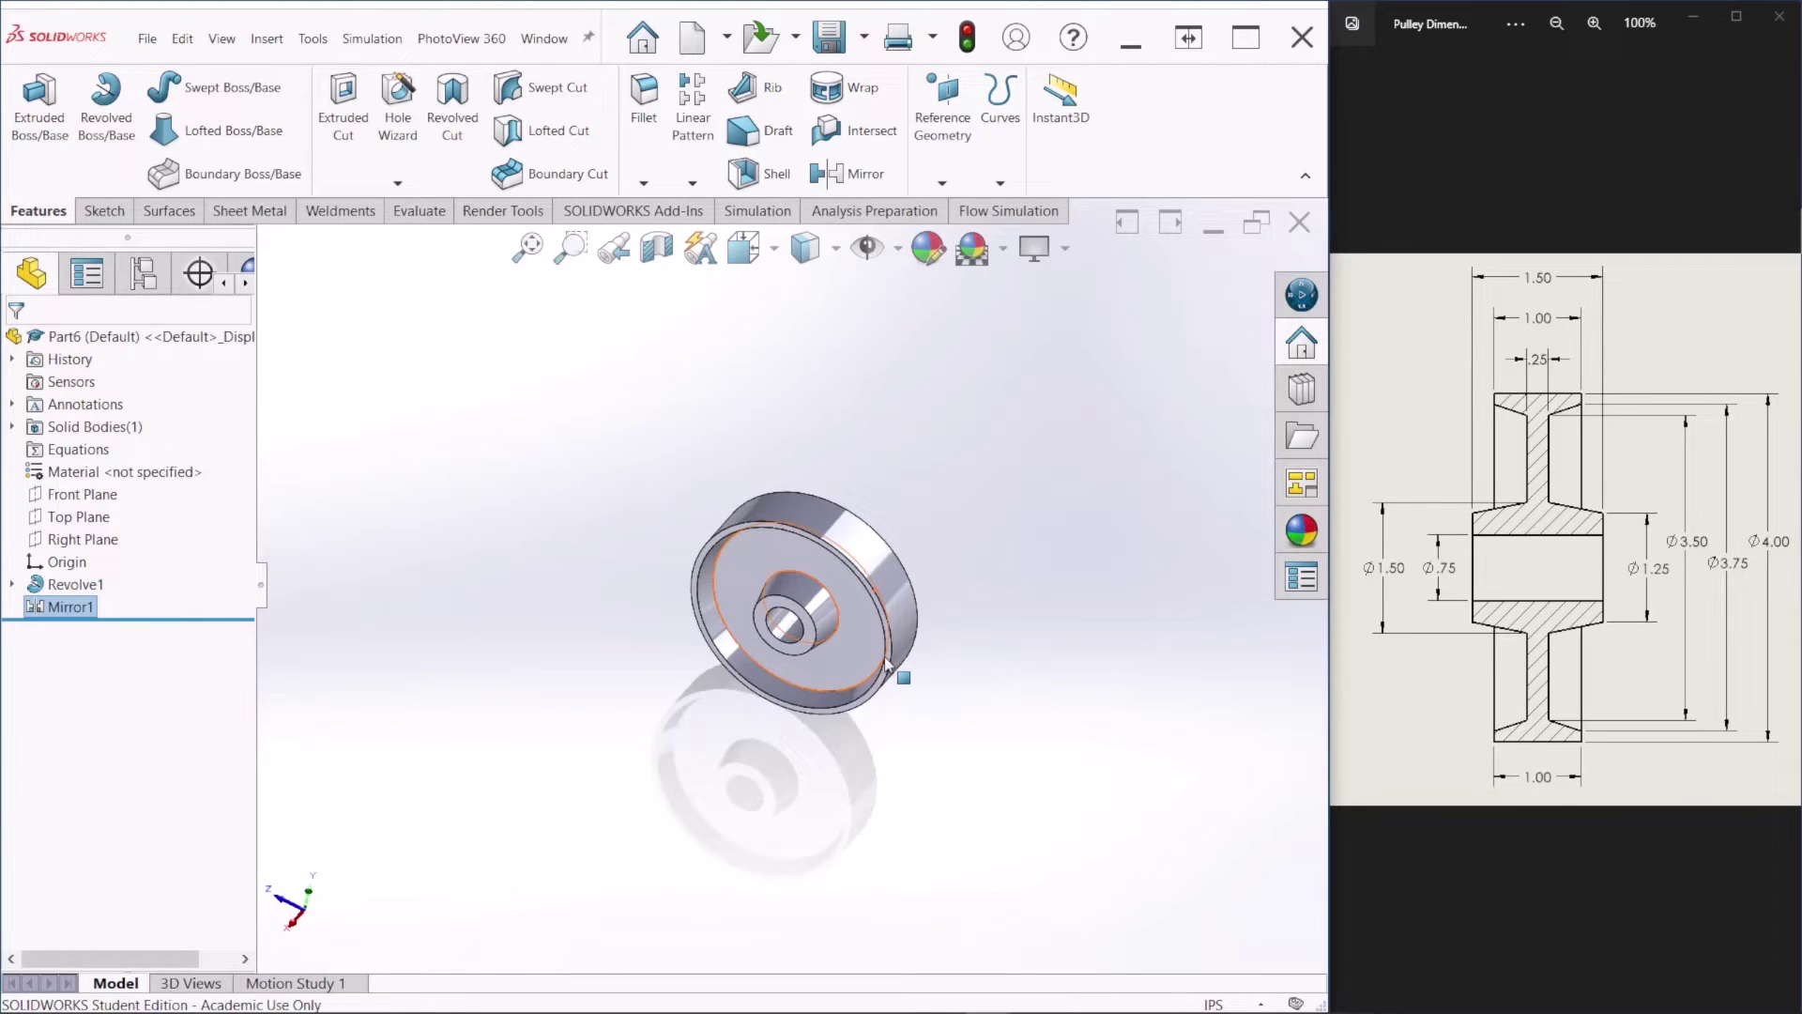
key("ctrl+7")
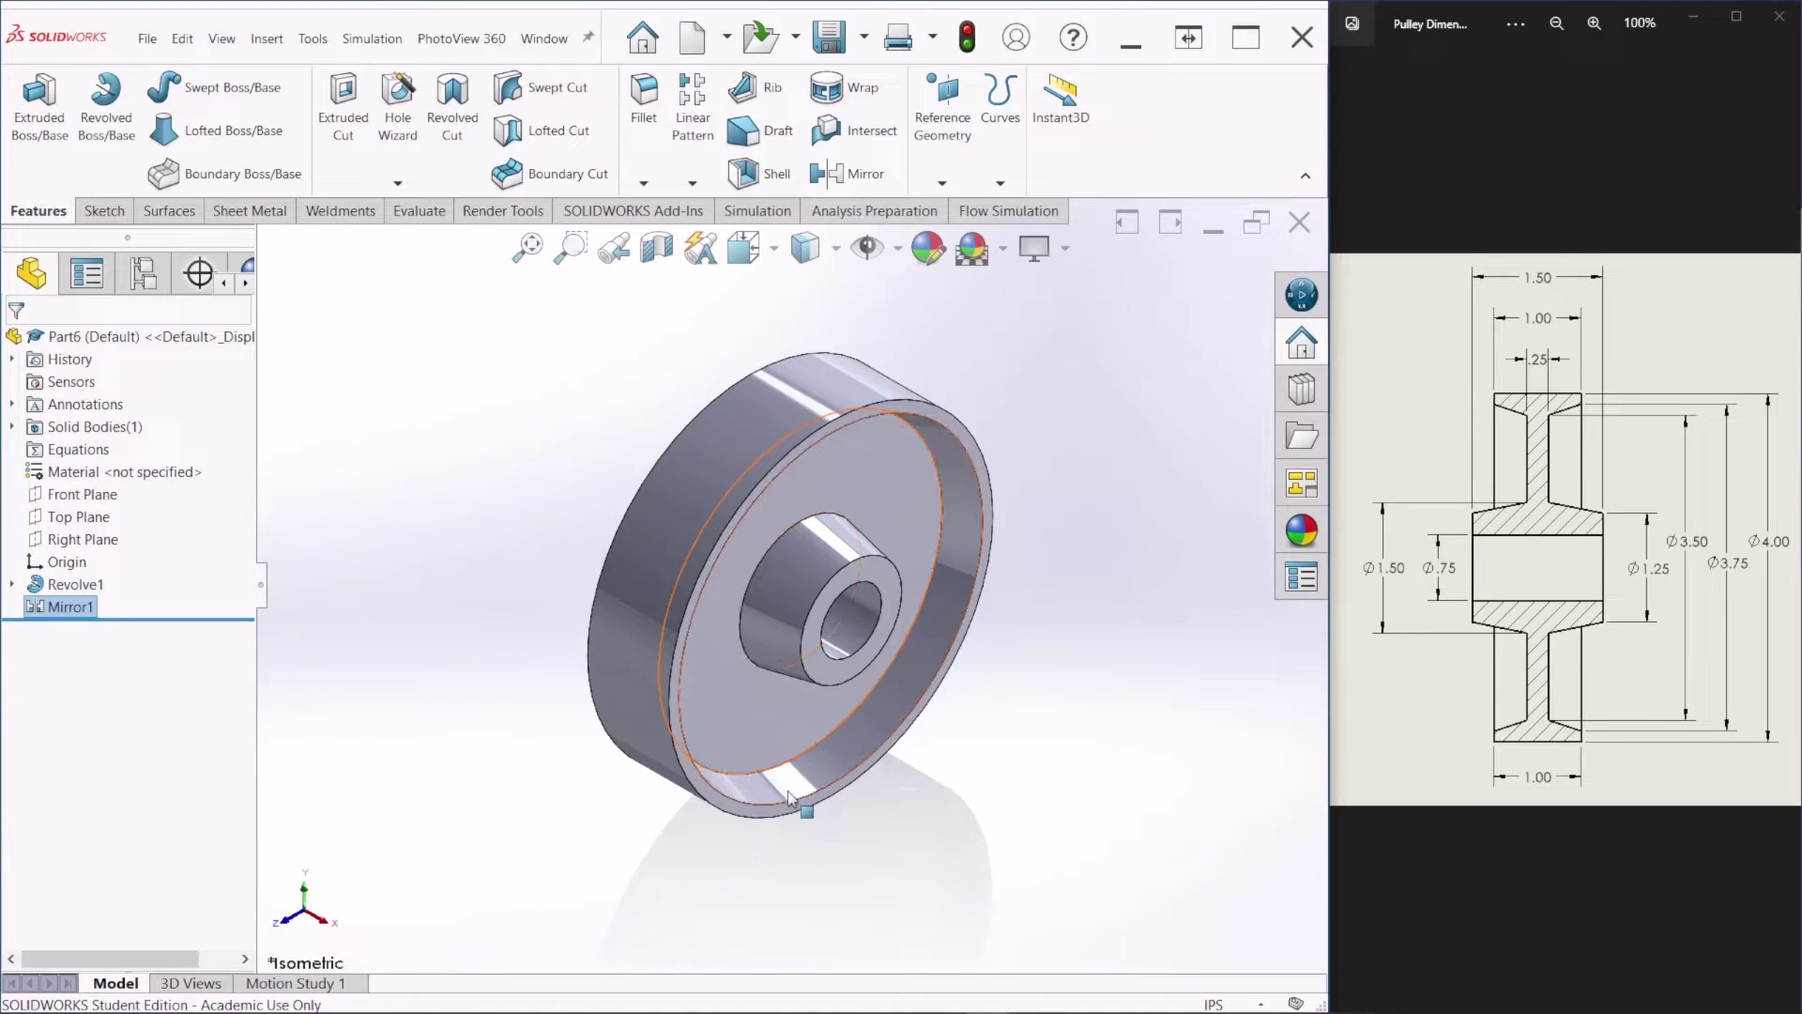
Step: Centre the reference drawing on the pulley's end view and turn the model to face front
left_click_drag(1432, 616, 1598, 629)
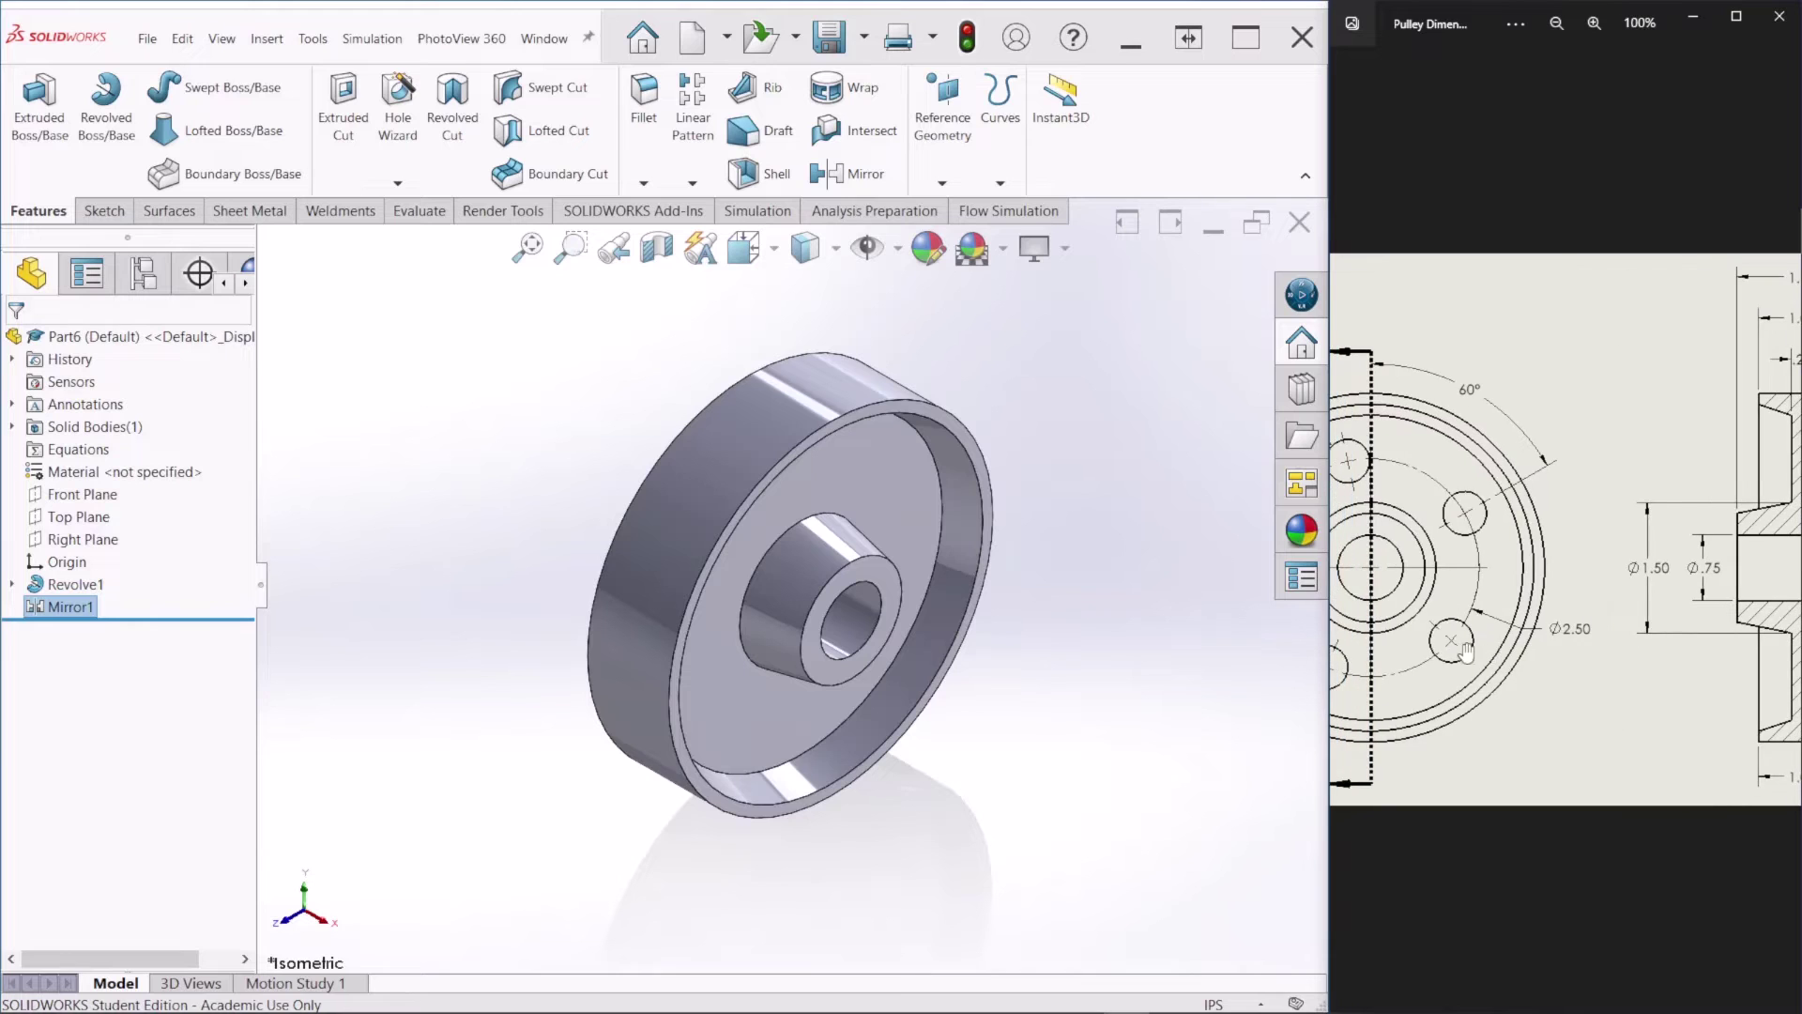
left_click_drag(1464, 653, 1634, 649)
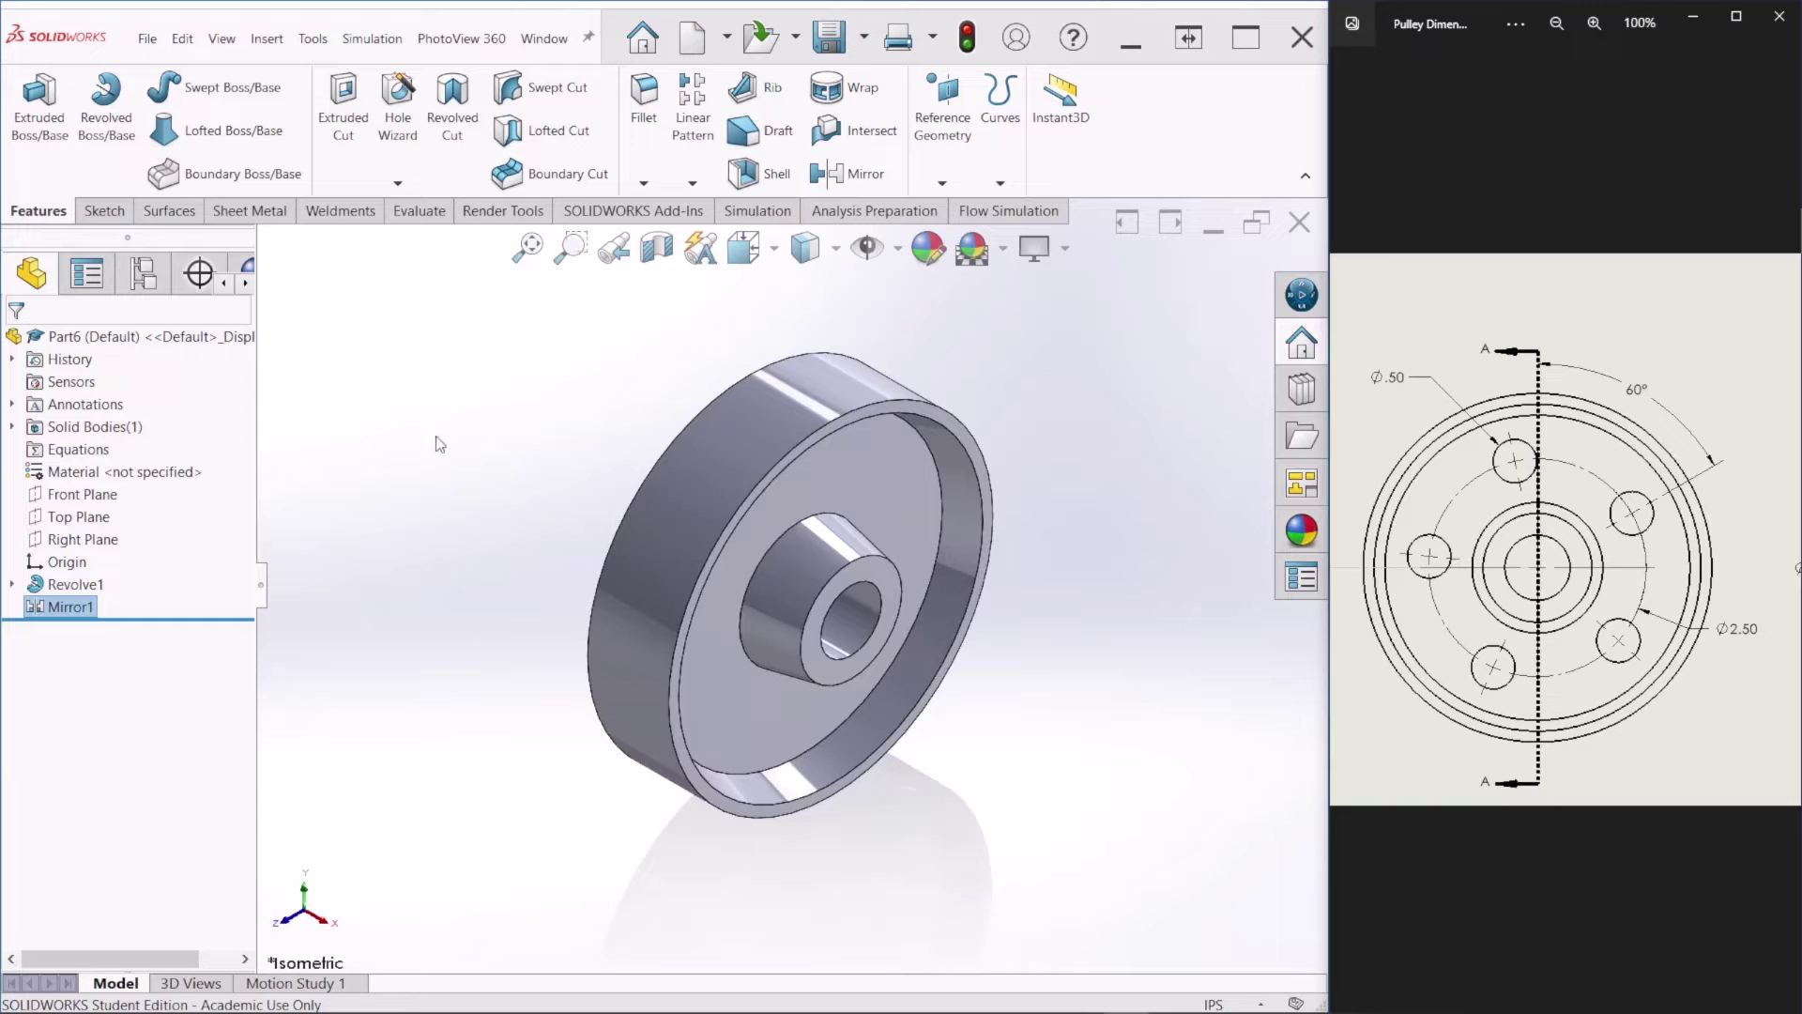
middle_click_drag(612, 467, 719, 494)
Step: Start a sketch on the front face with an origin-centred construction circle
left_click(719, 494)
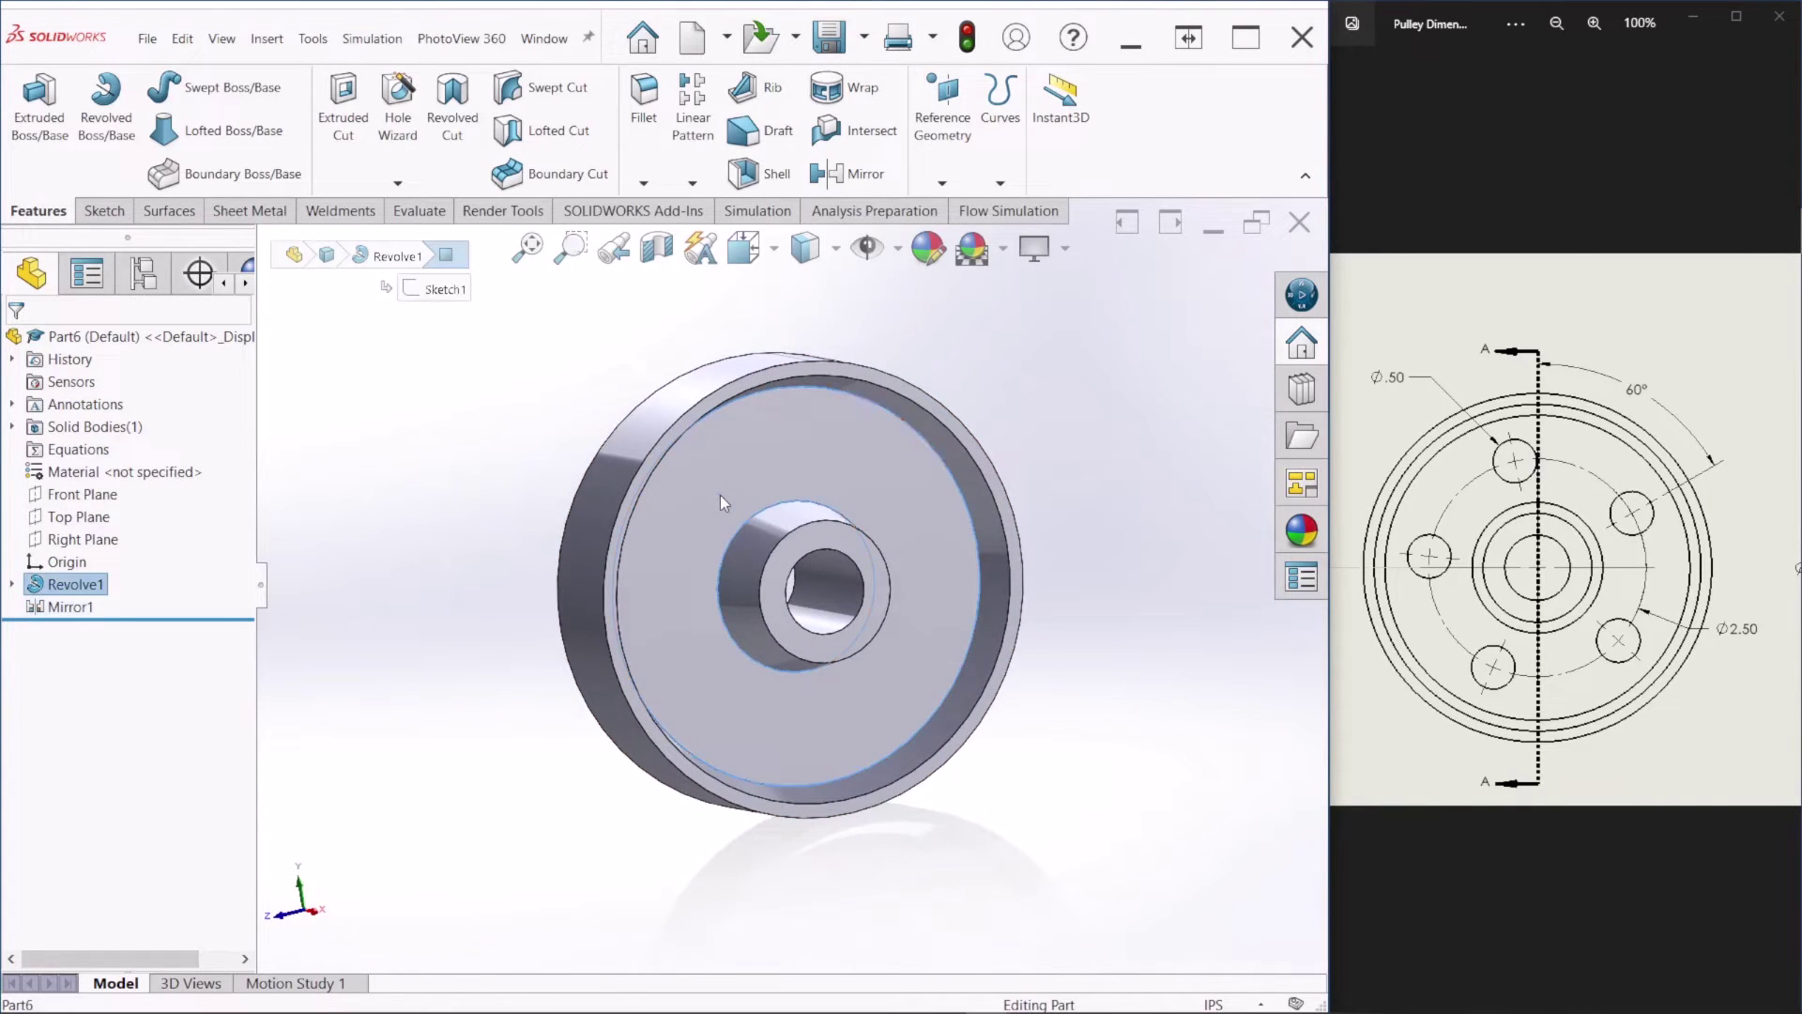
left_click(803, 439)
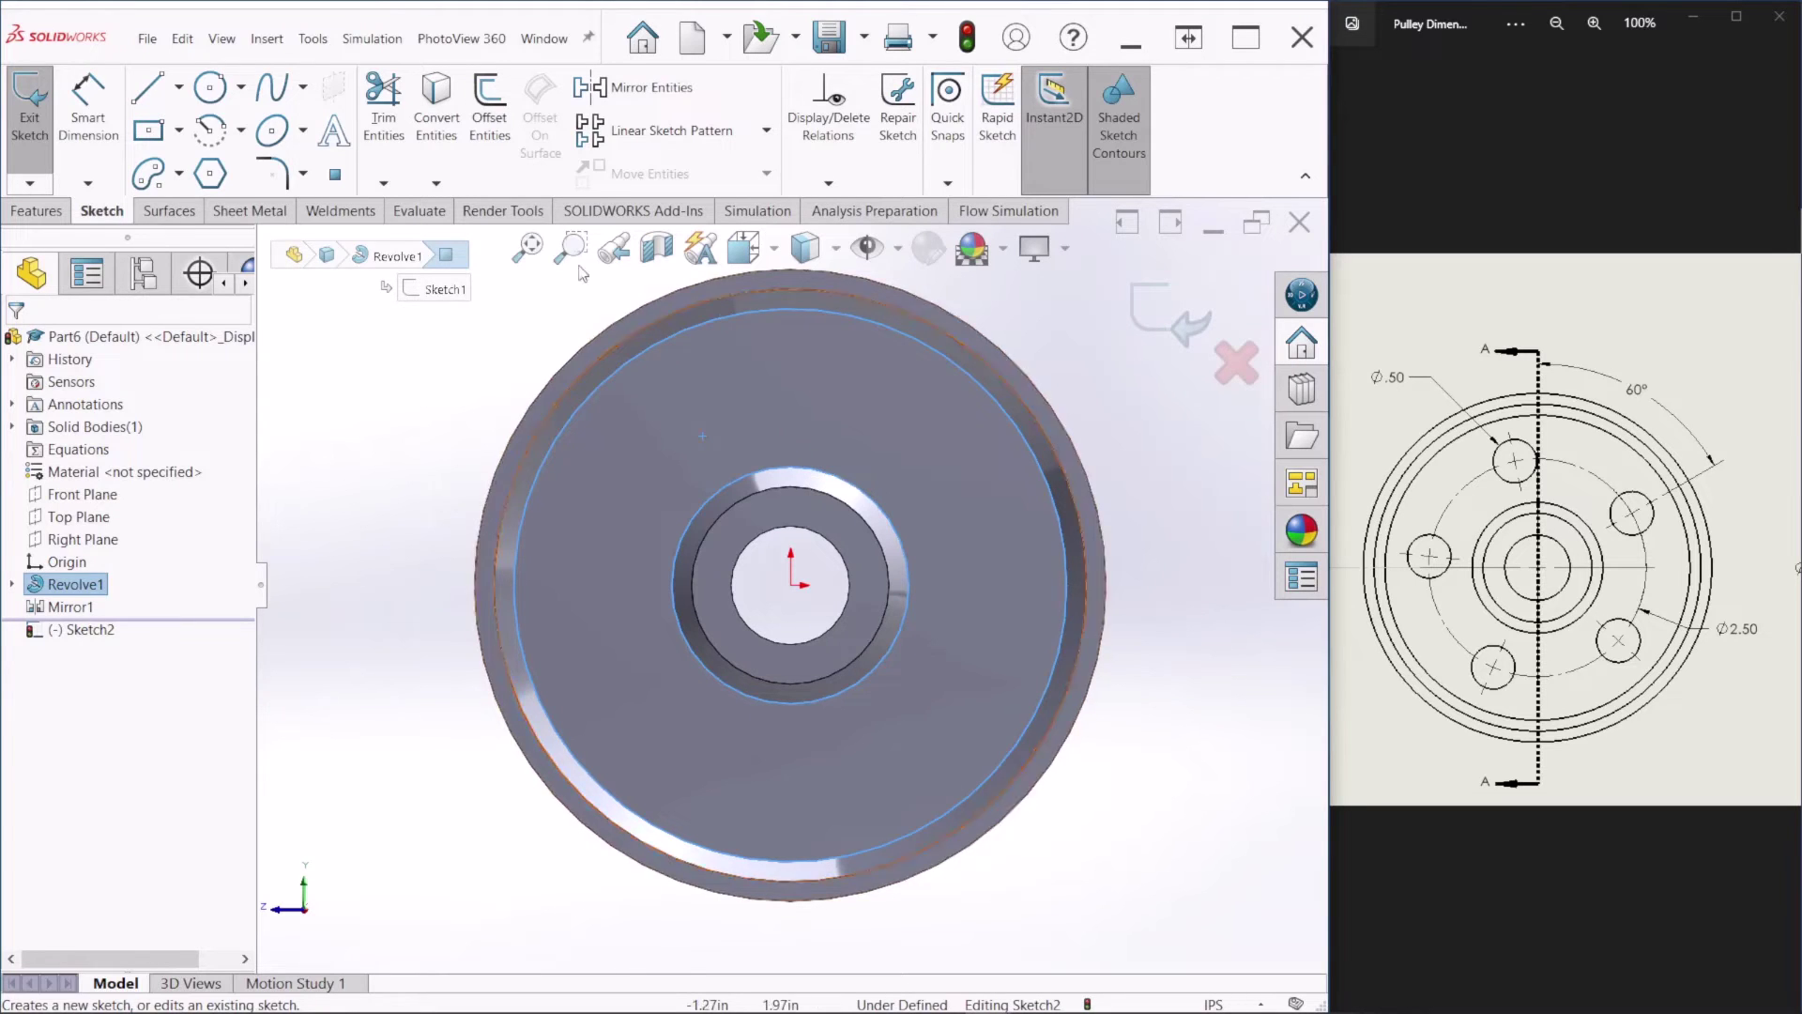
left_click(210, 87)
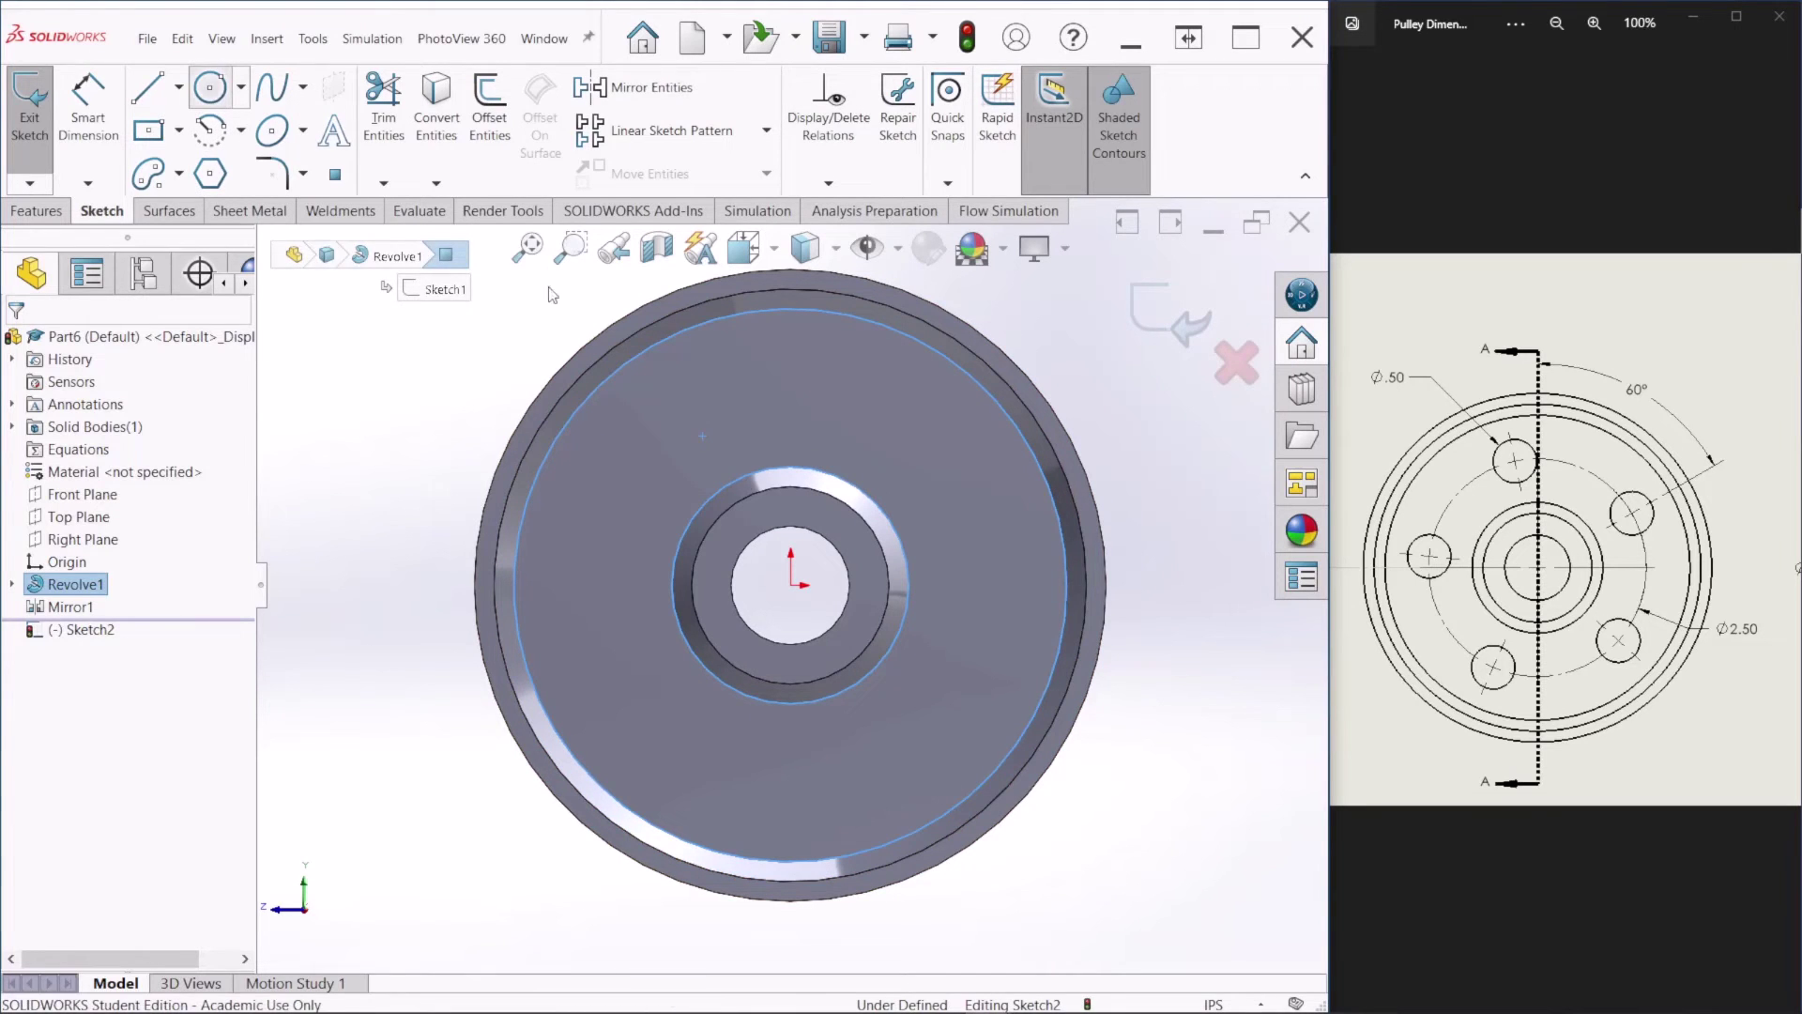
left_click(792, 586)
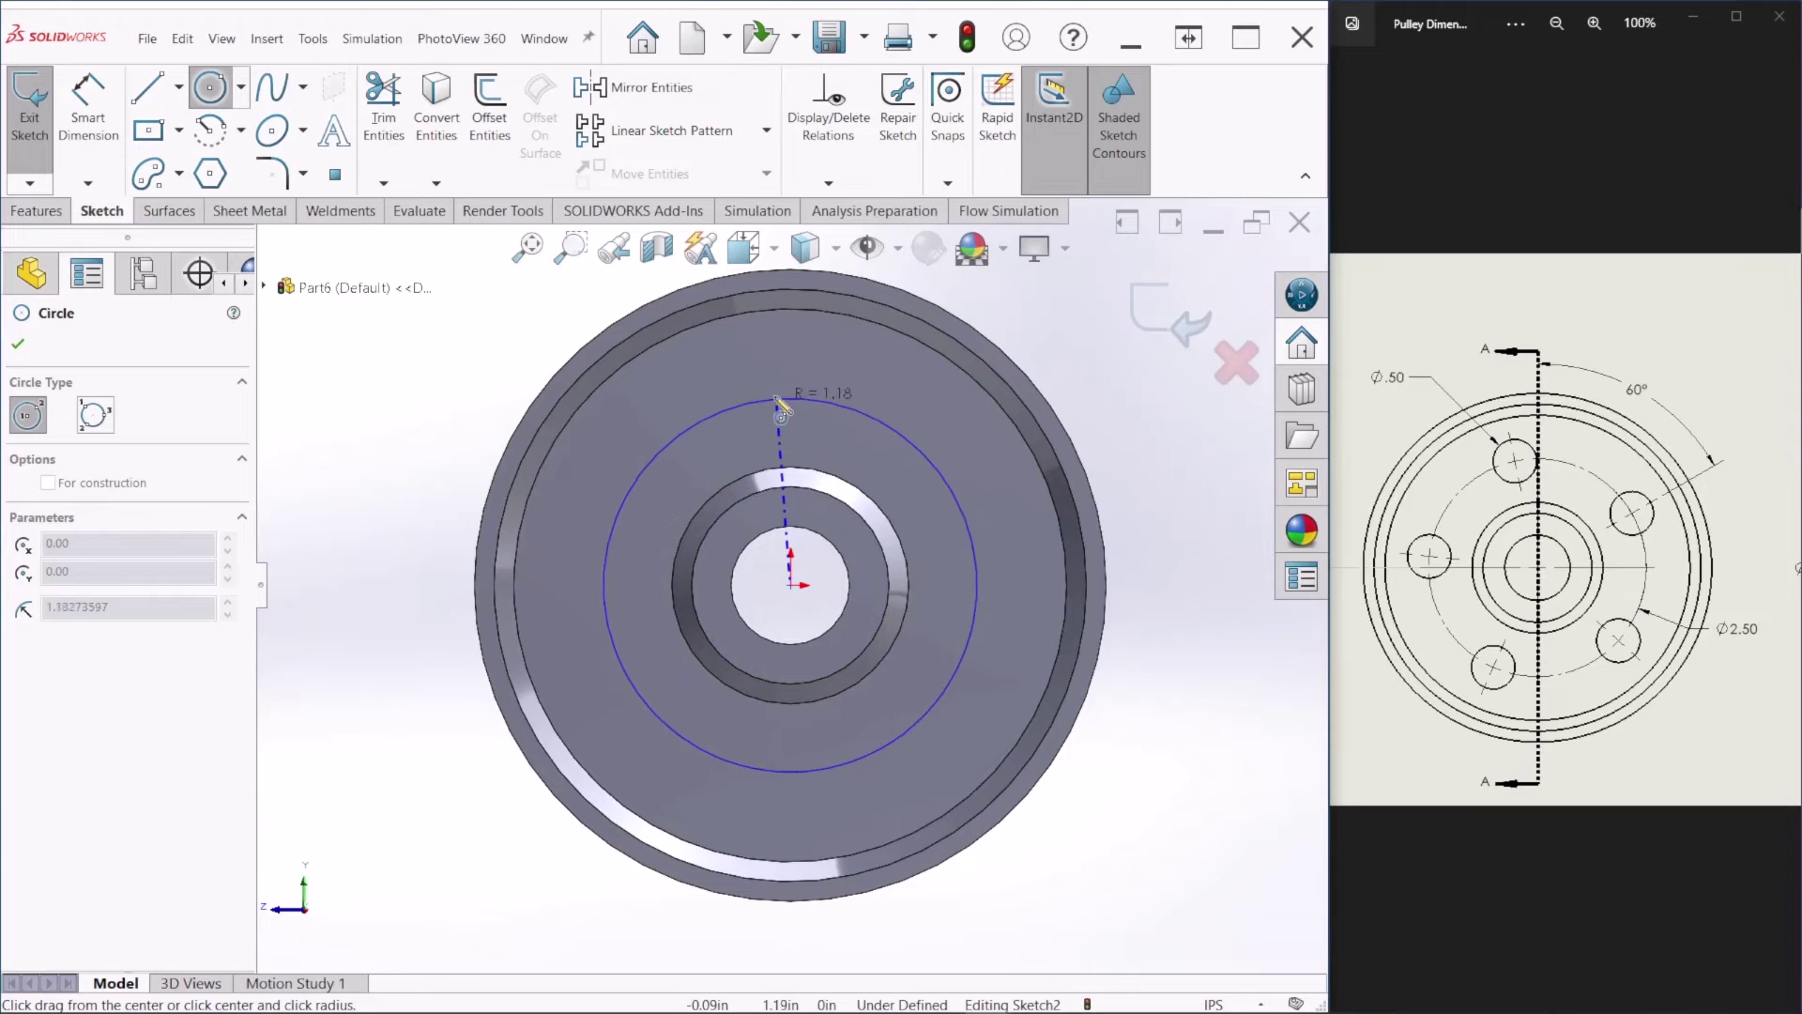
left_click(770, 378)
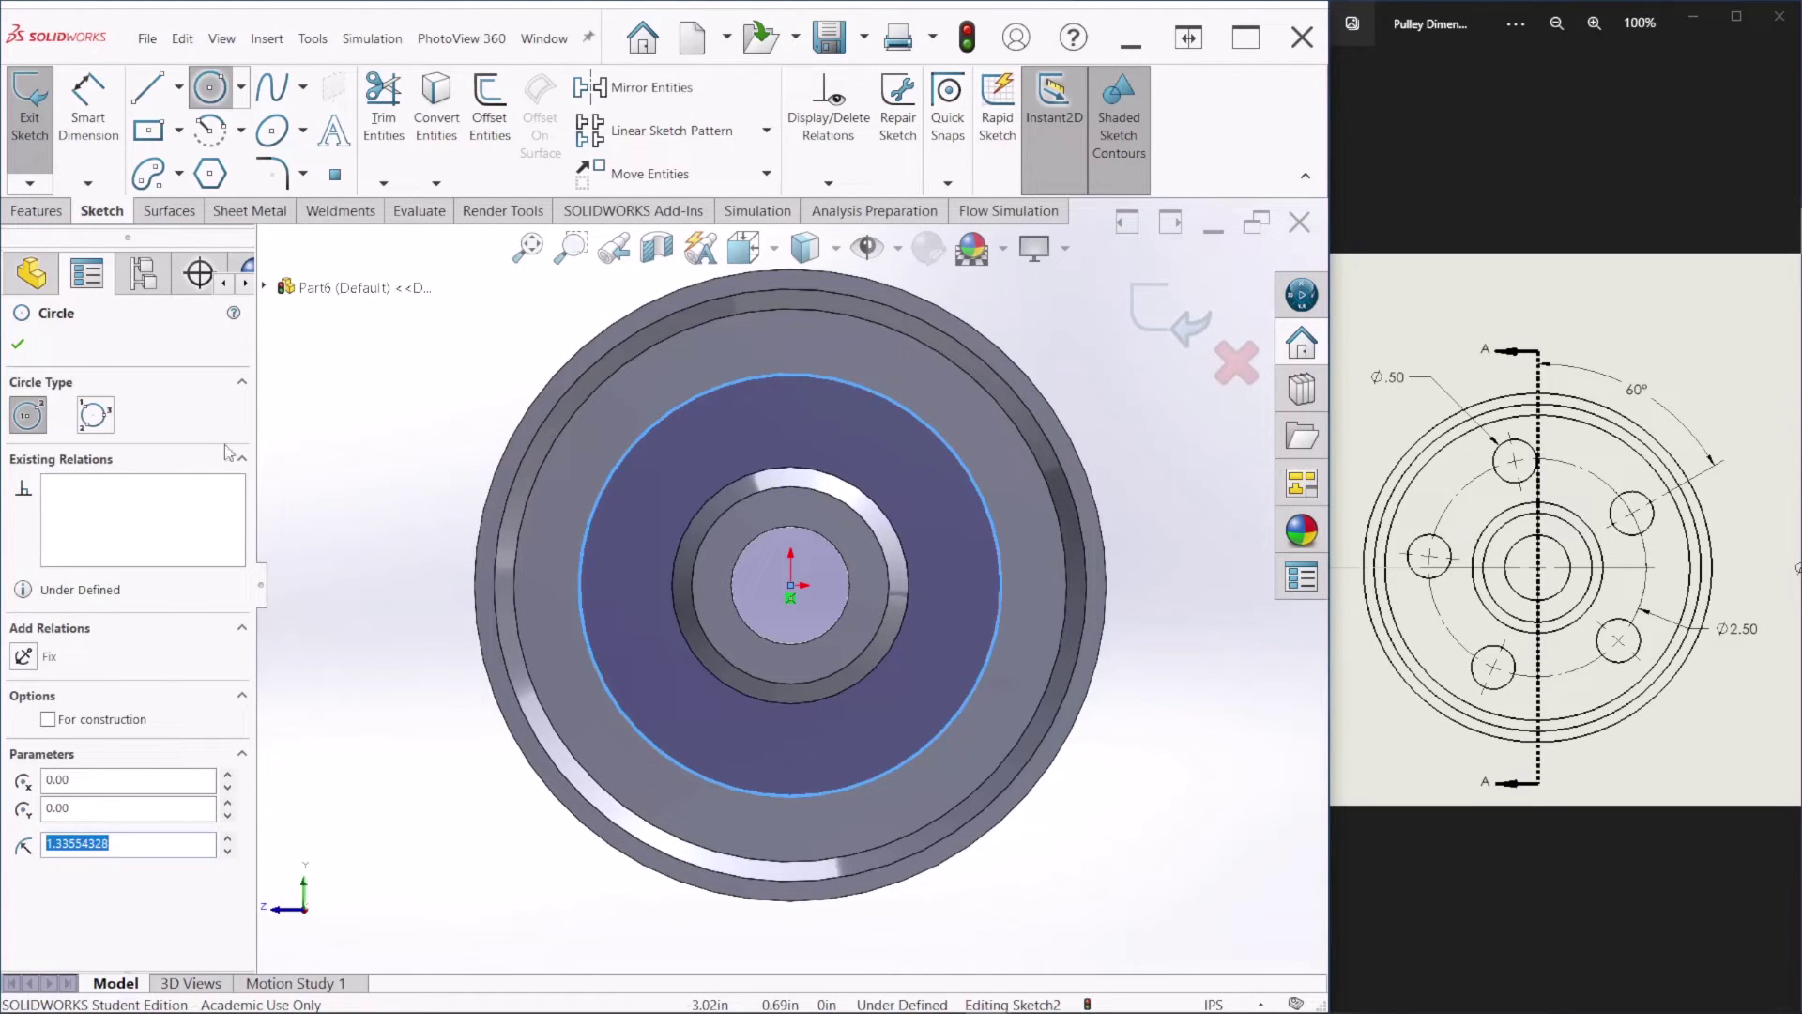
left_click(48, 720)
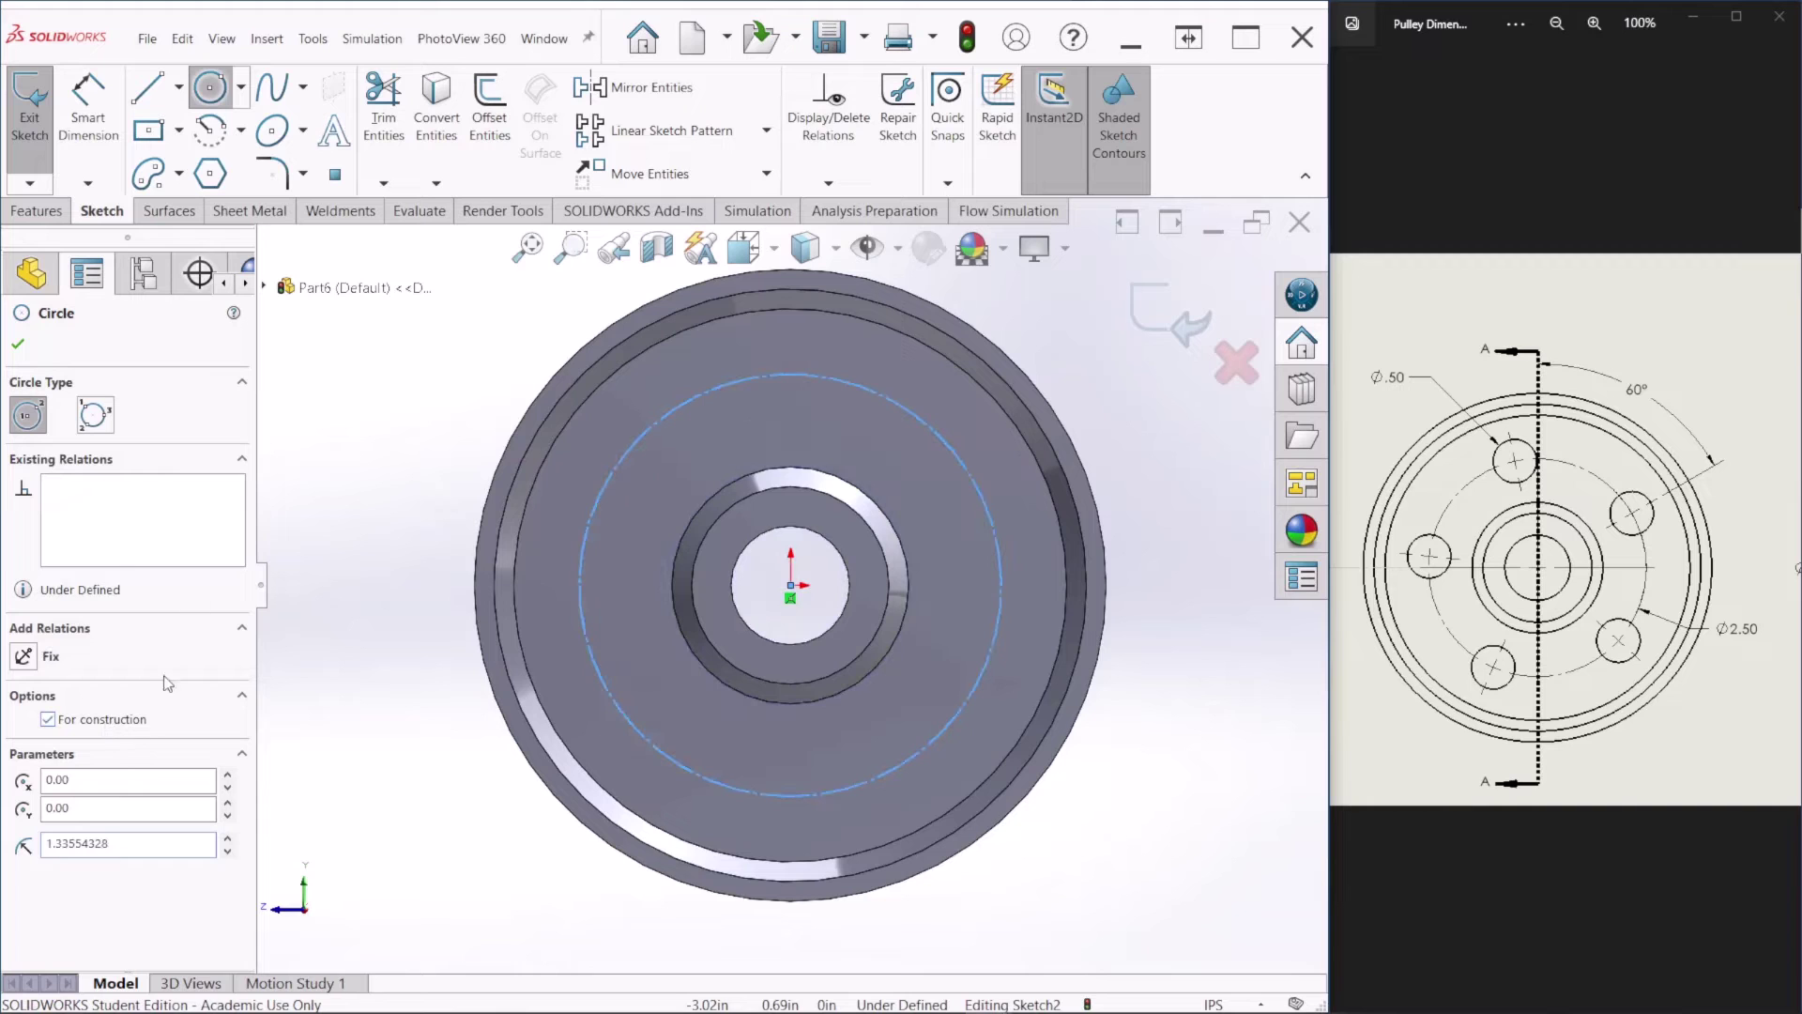
Step: Dimension the construction circle to a 2.50 diameter
left_click(87, 103)
left_click(764, 376)
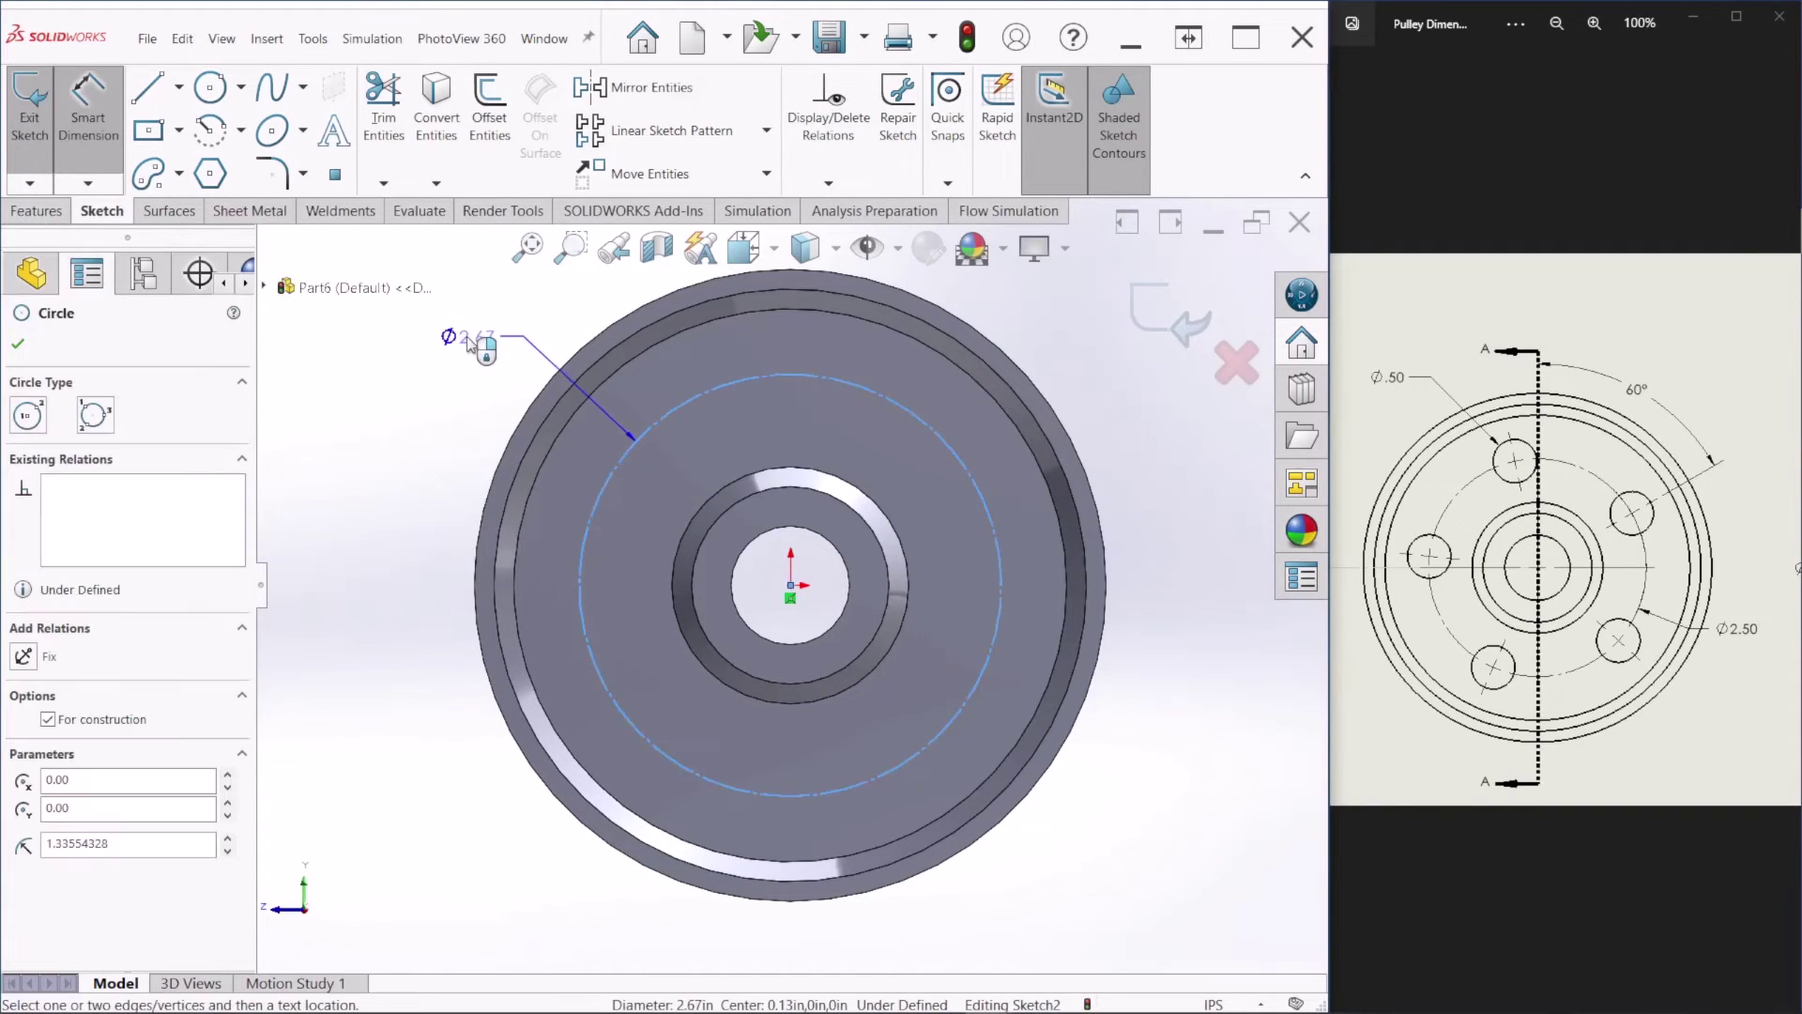
left_click(591, 335)
type("2.65")
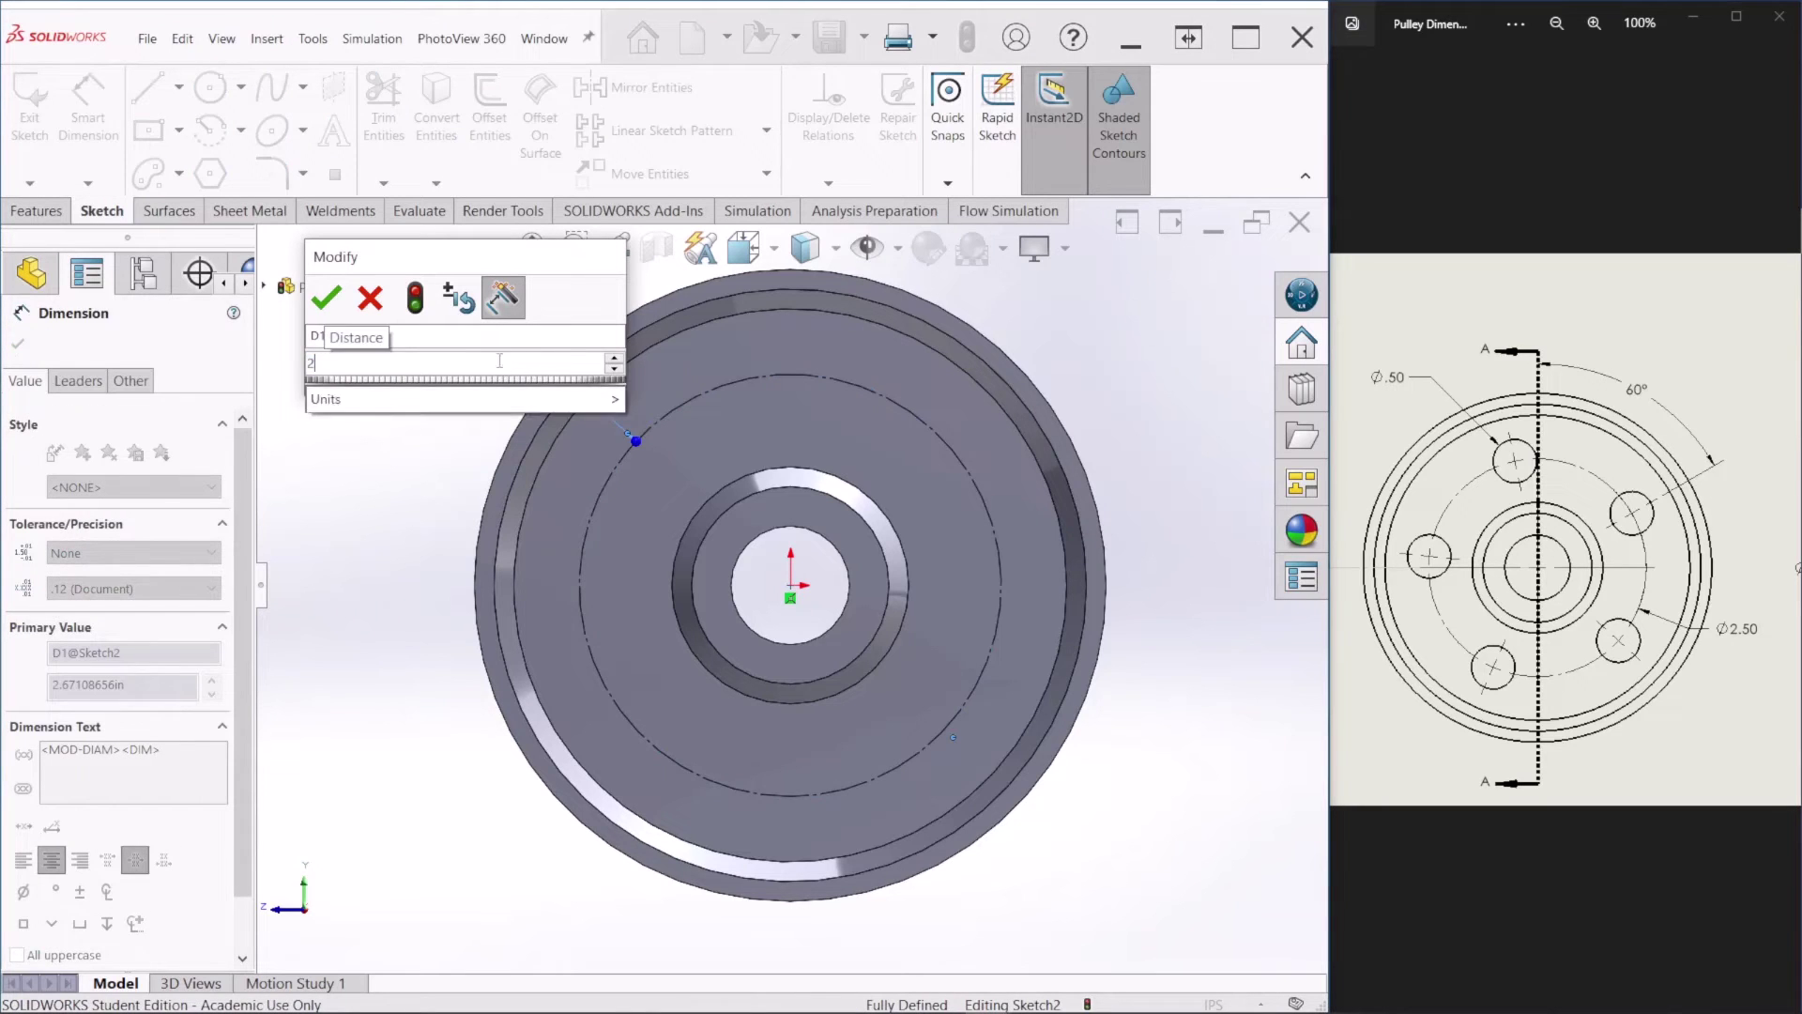
key("BackSpace")
key("BackSpace")
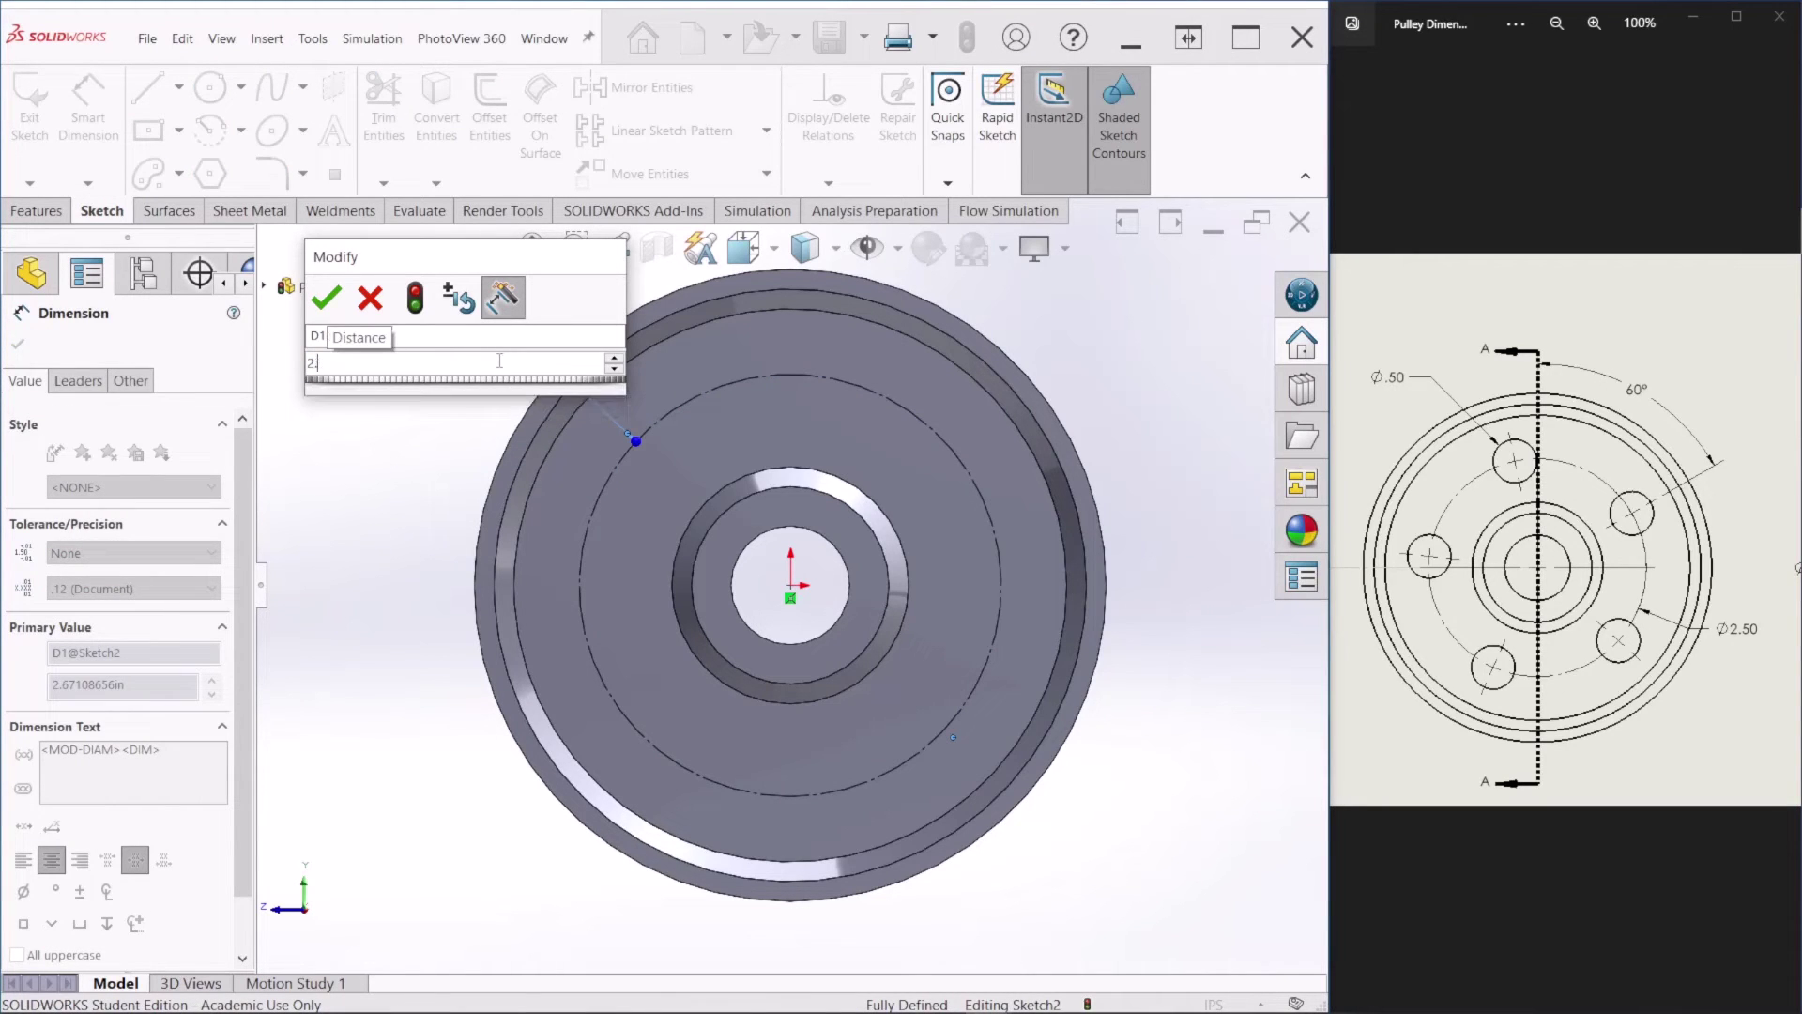
type("50")
key("Return")
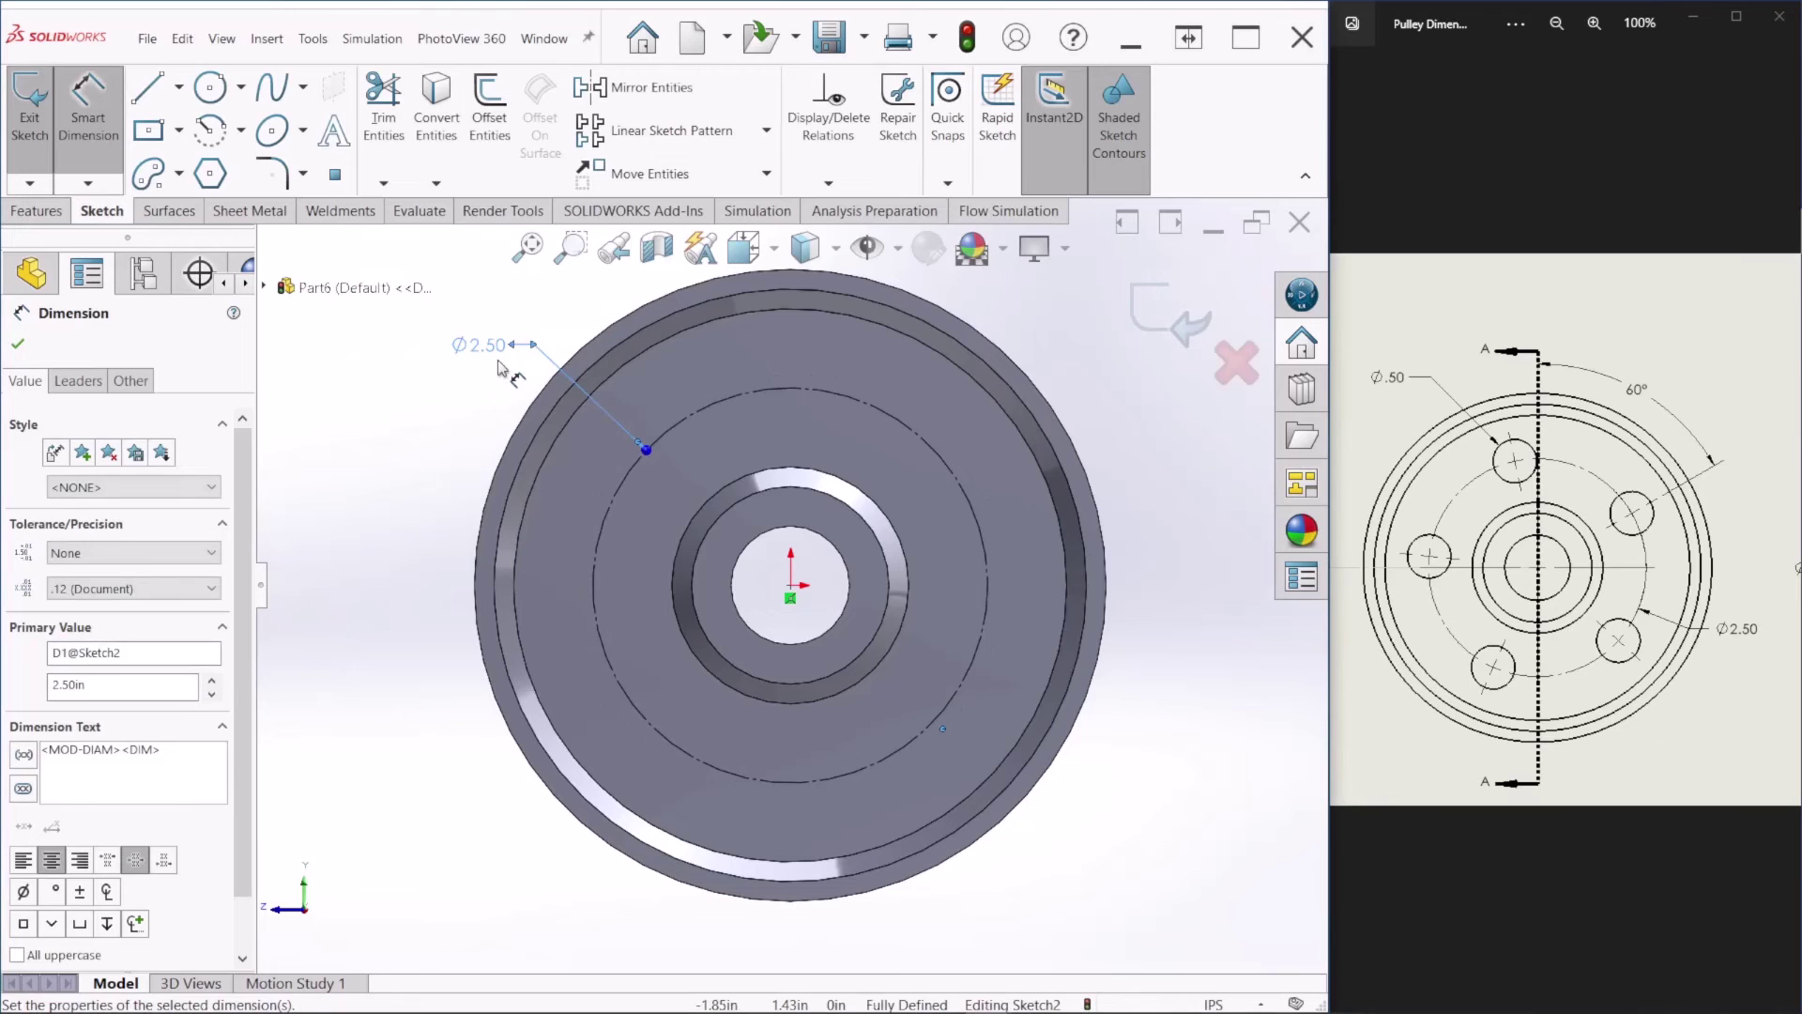
Step: Draw a diagonal centerline from the origin to the construction circle
left_click(210, 88)
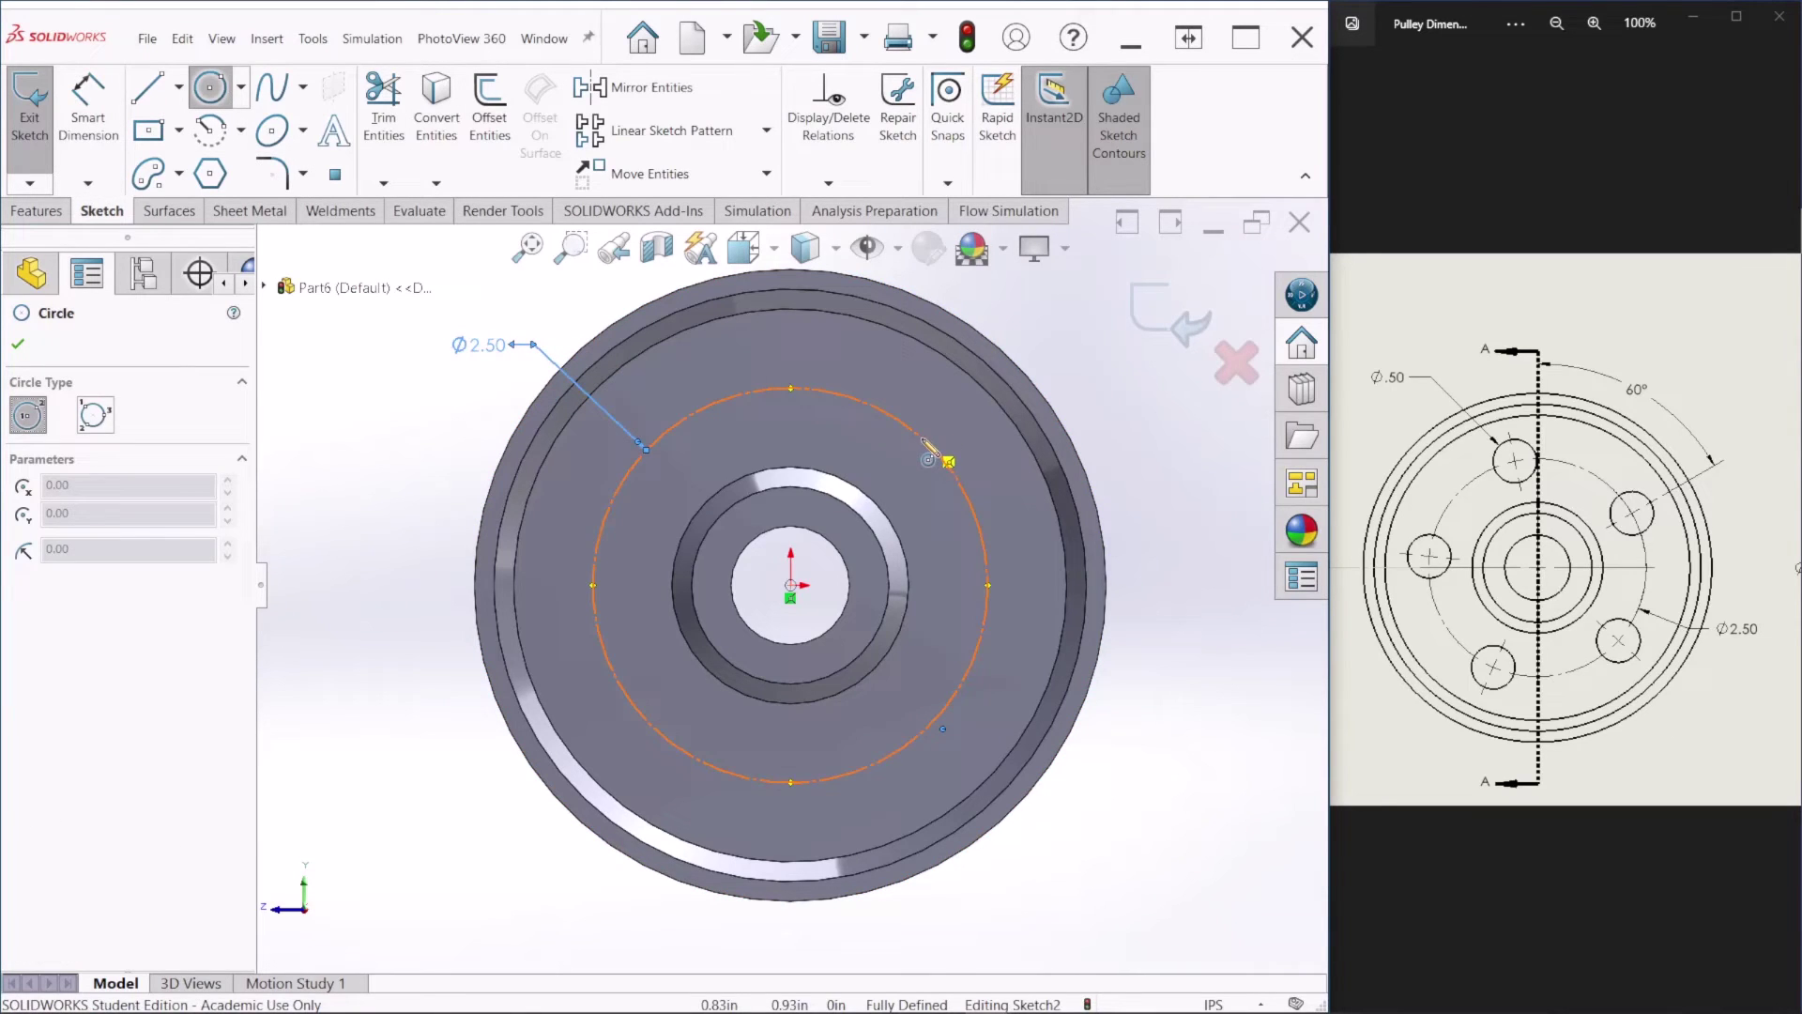
key("Escape")
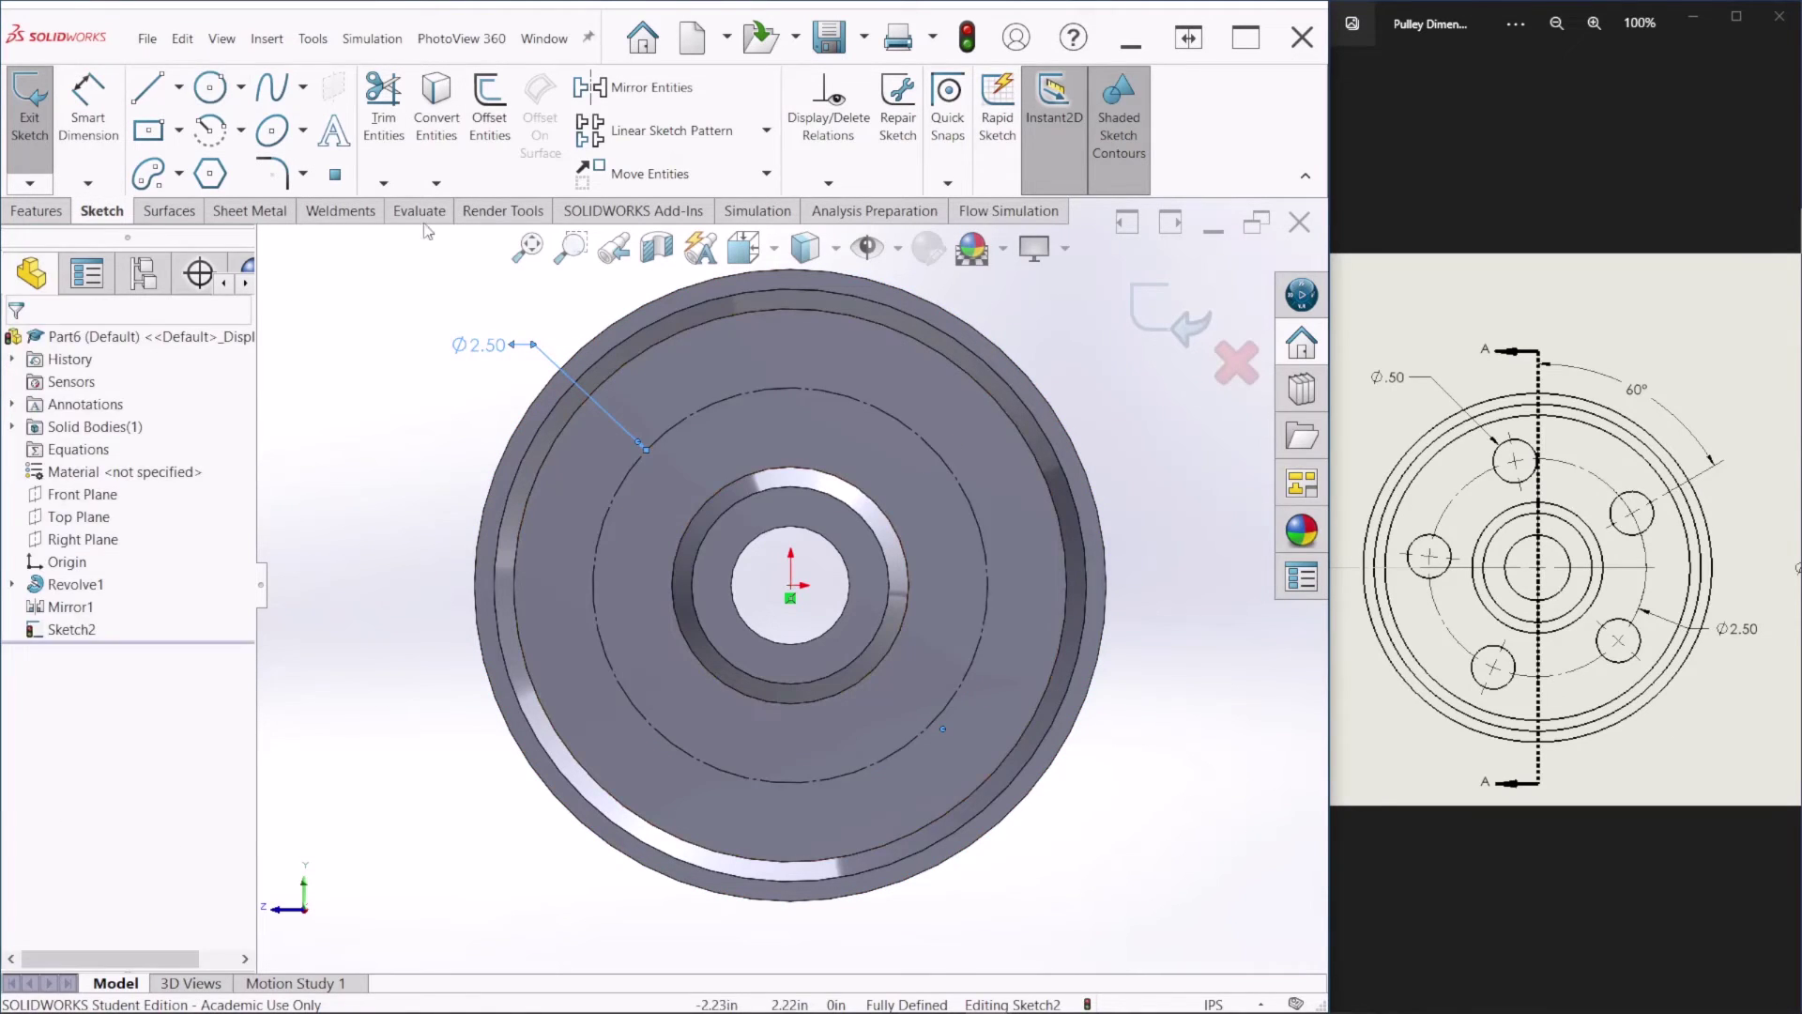
left_click(178, 88)
left_click(192, 141)
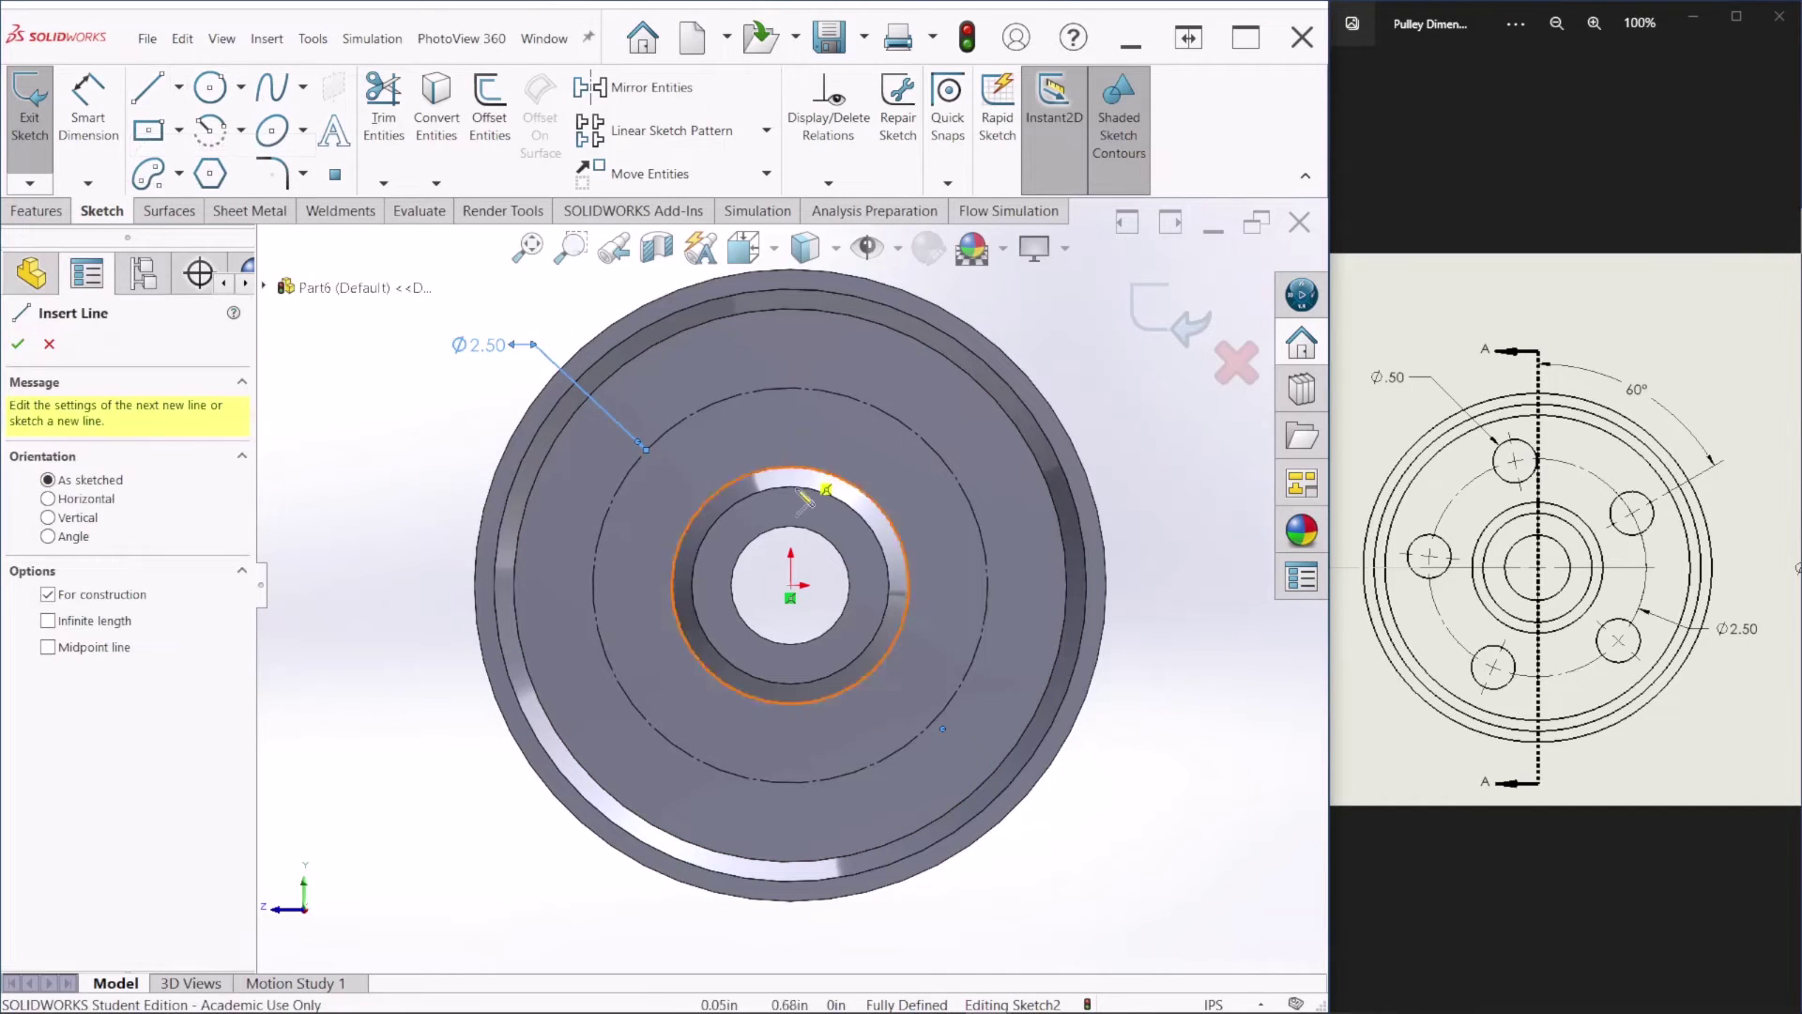
left_click(790, 596)
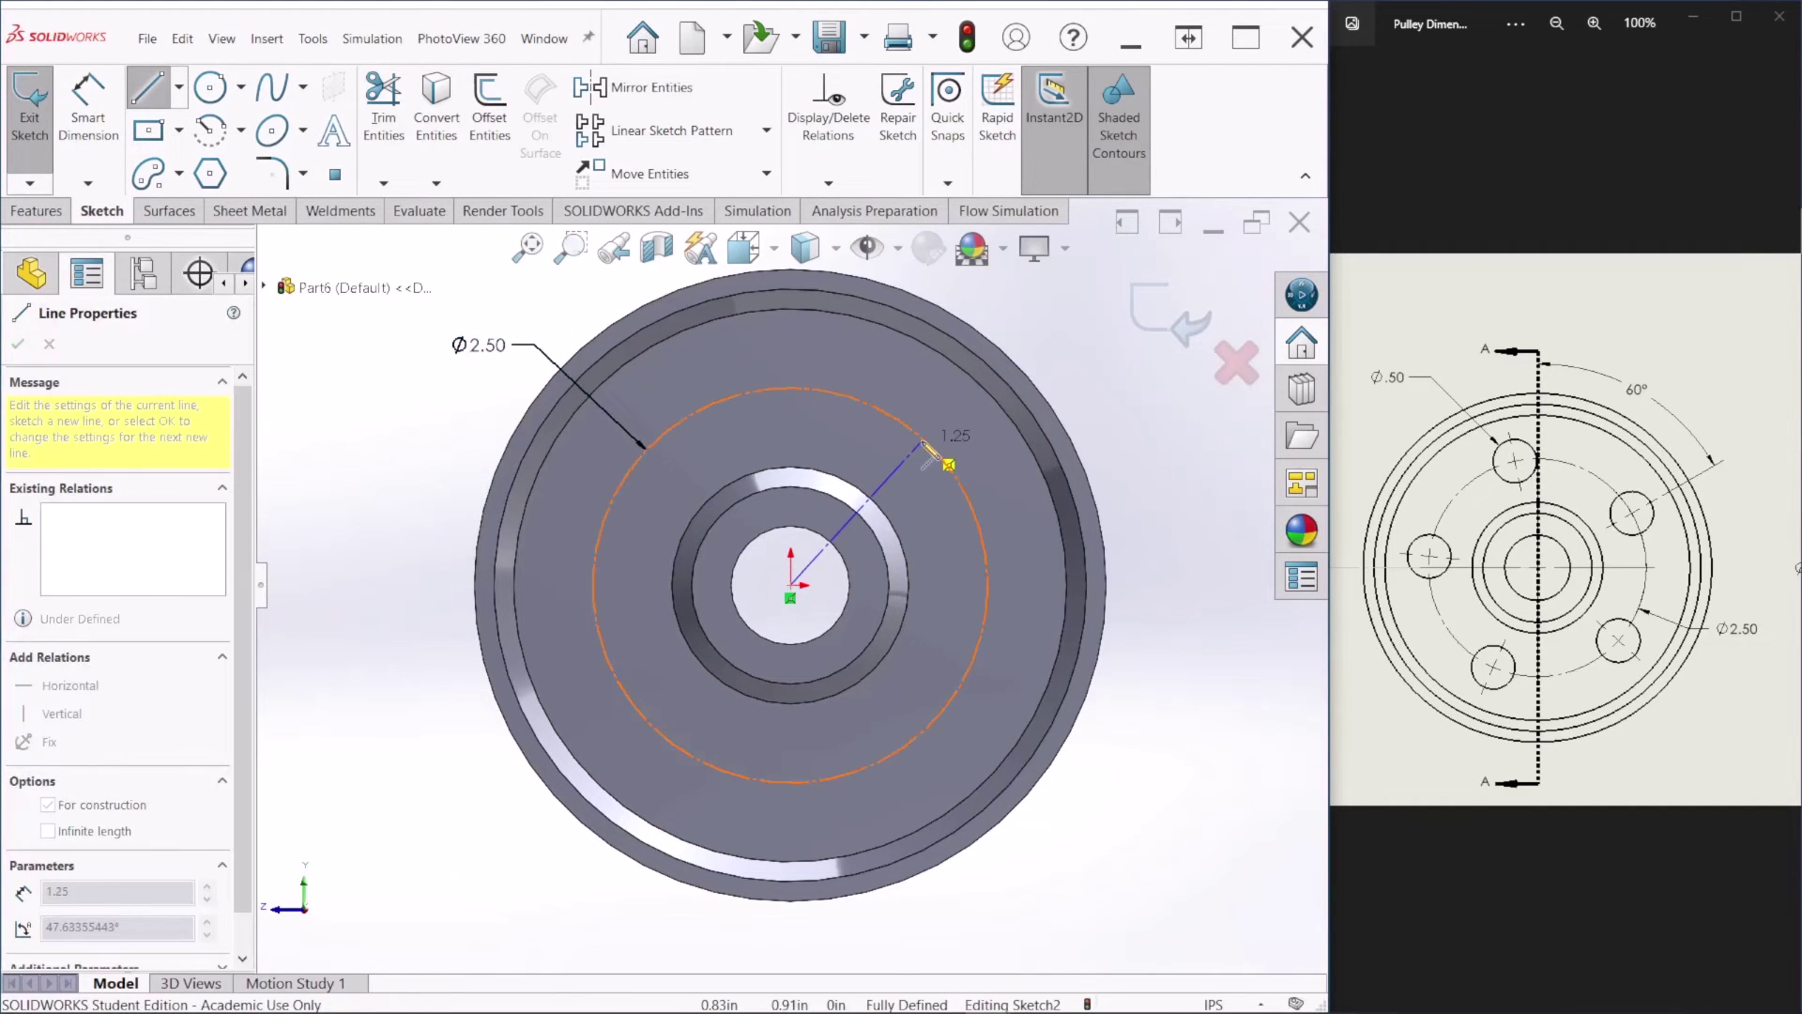
left_click(924, 442)
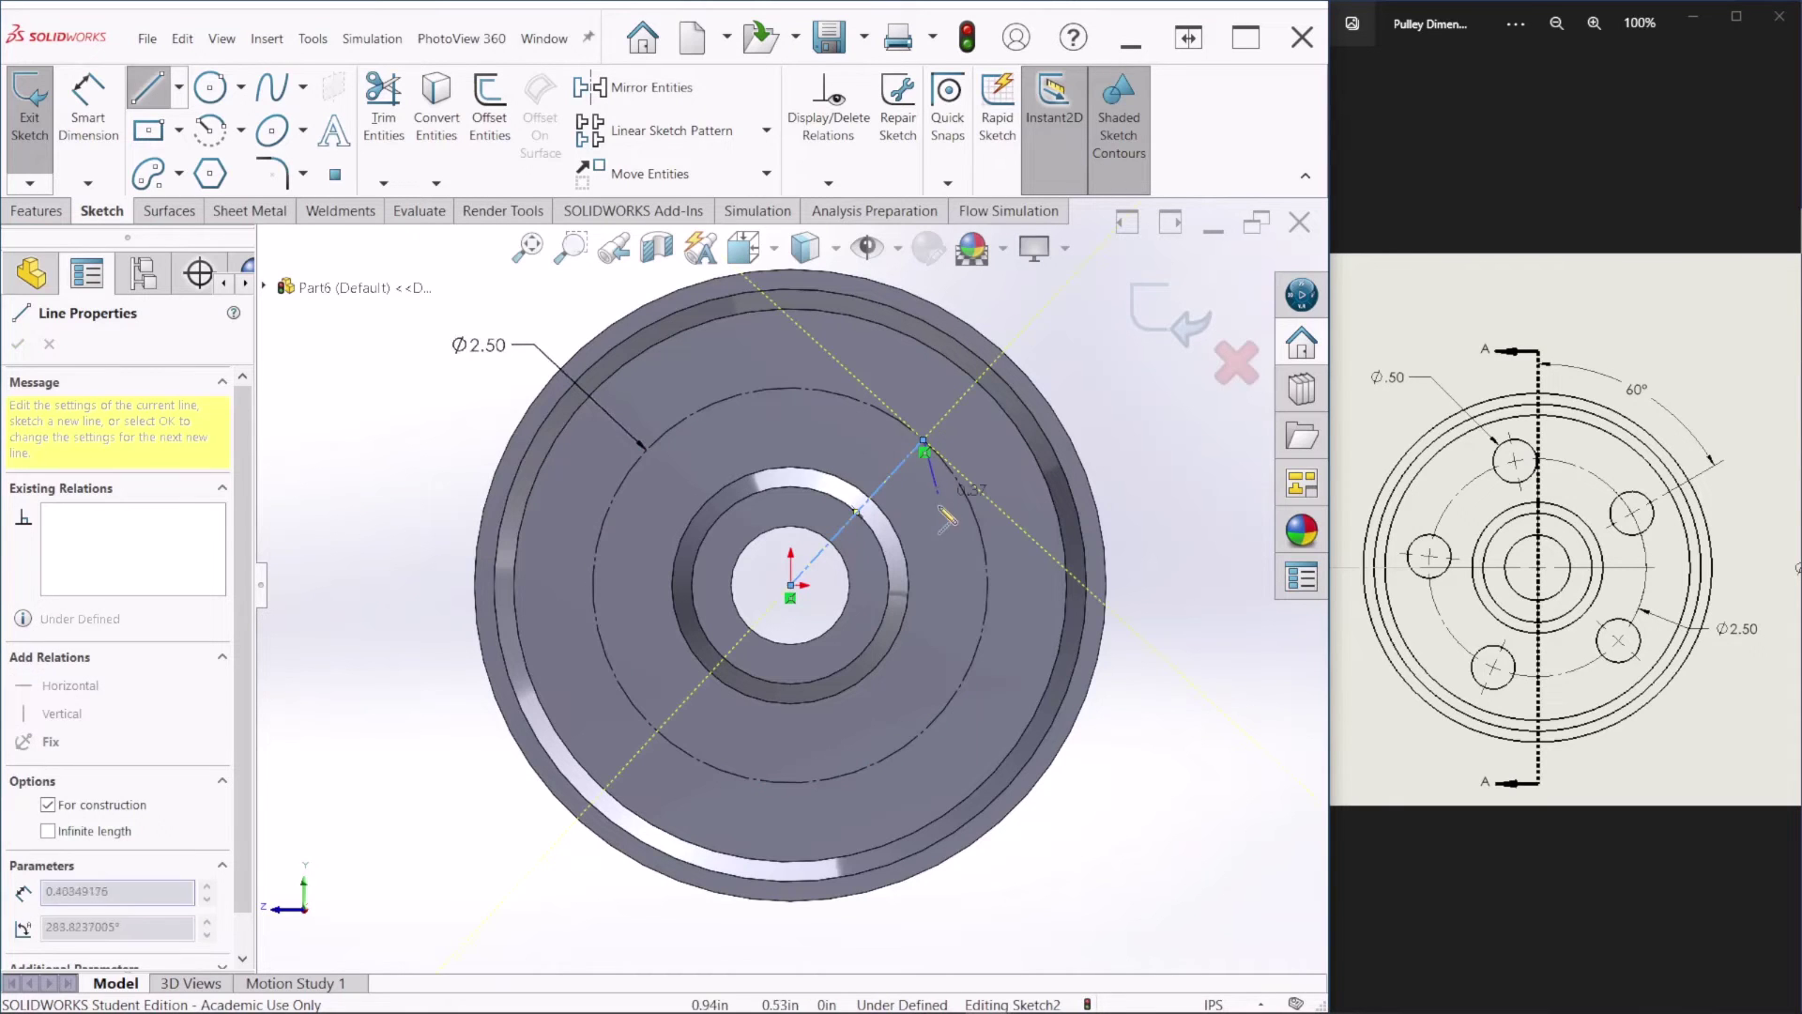
key("Escape")
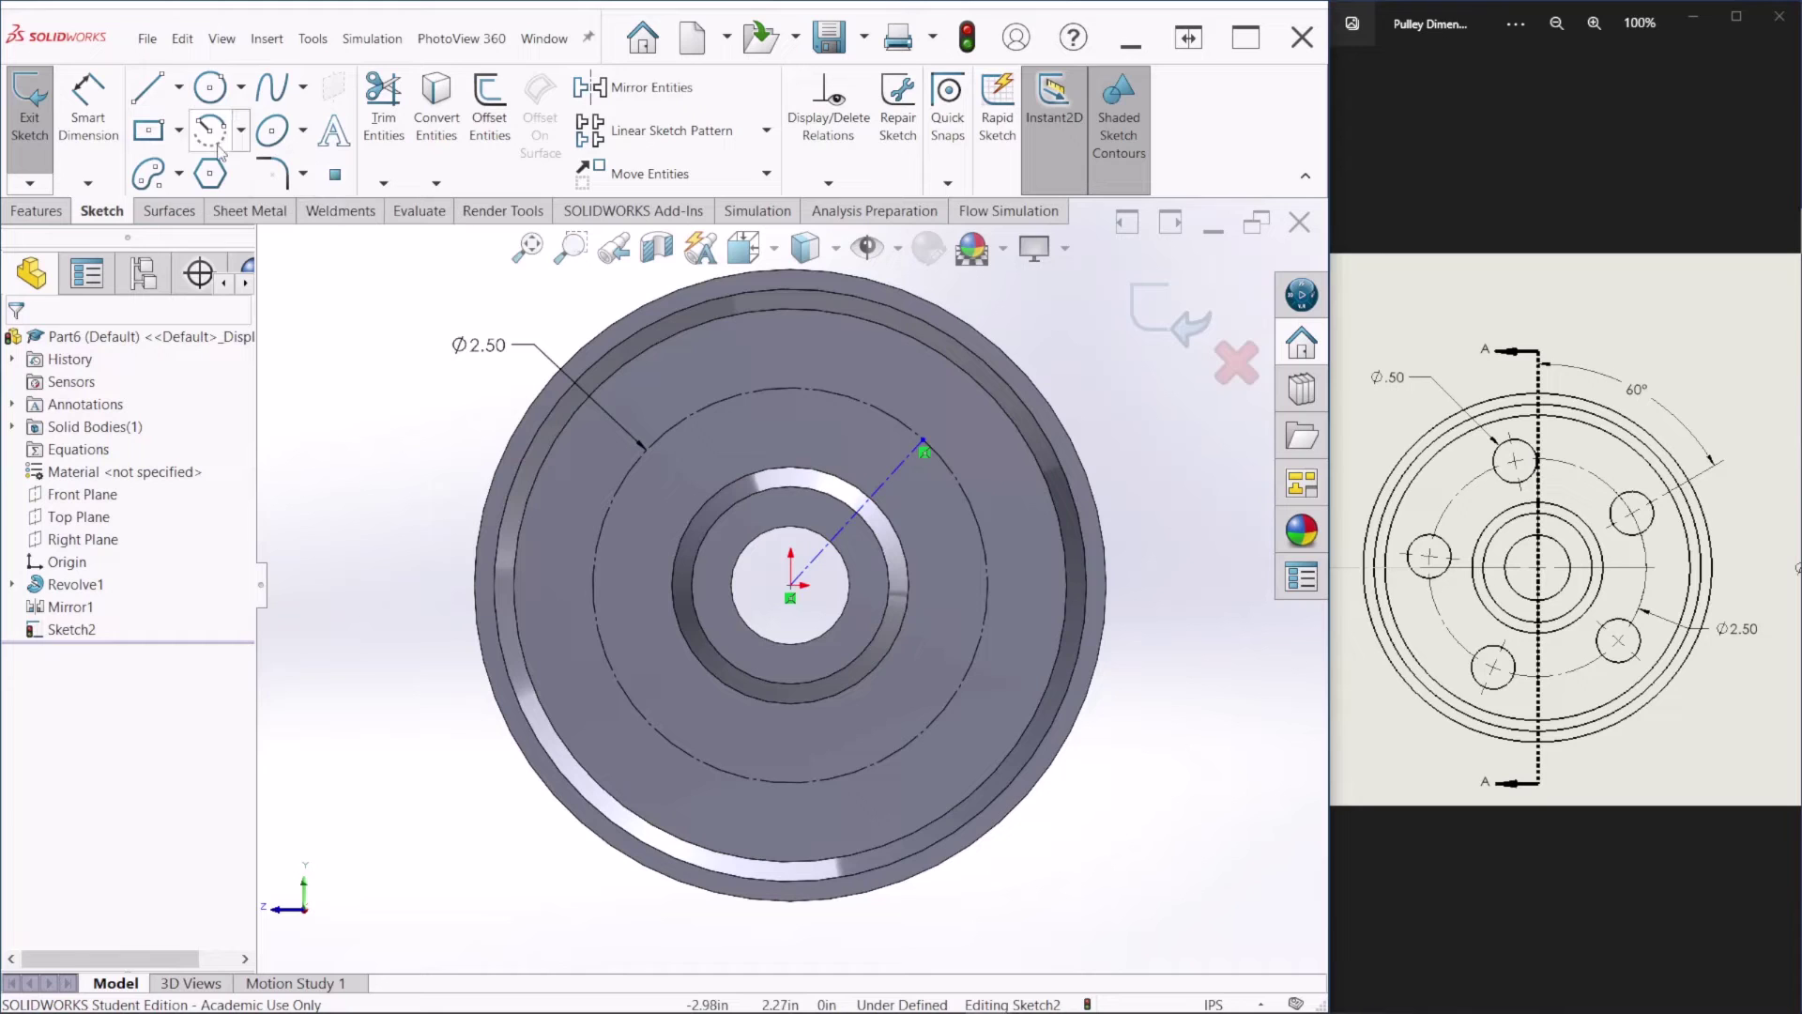
Step: Draw a horizontal centerline from the origin out to the right
left_click(179, 86)
left_click(195, 147)
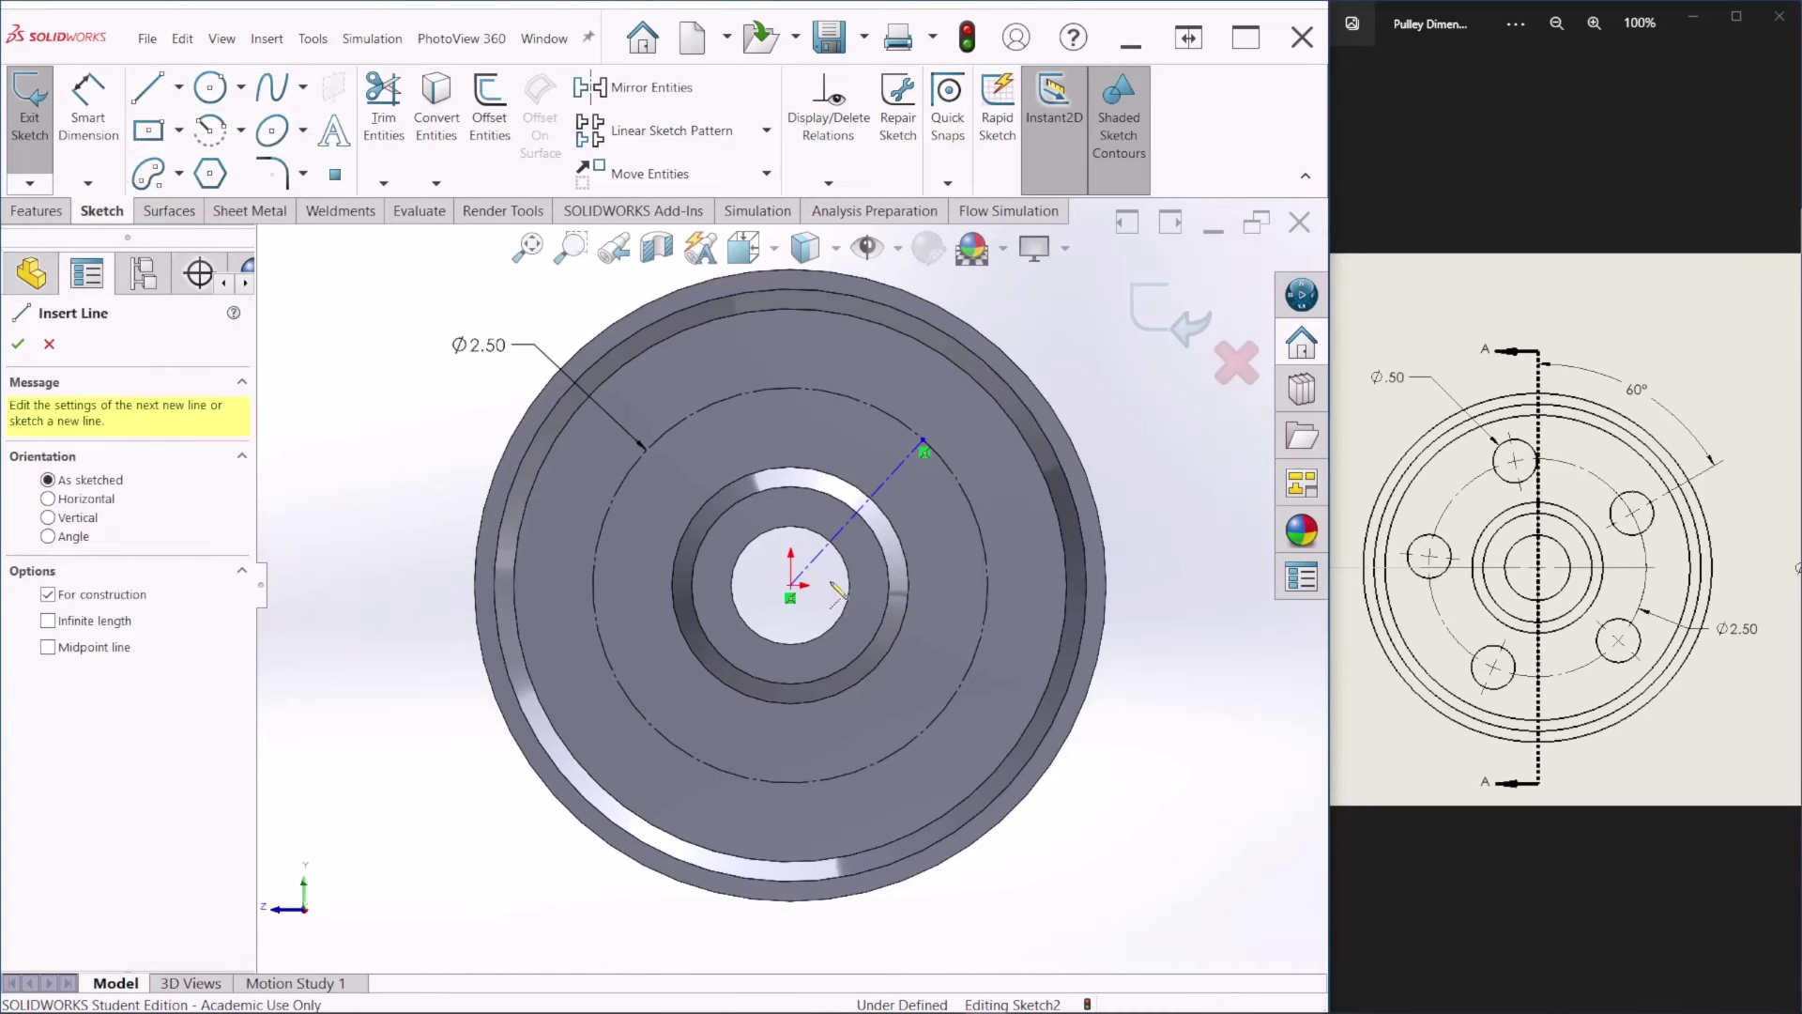
left_click(791, 585)
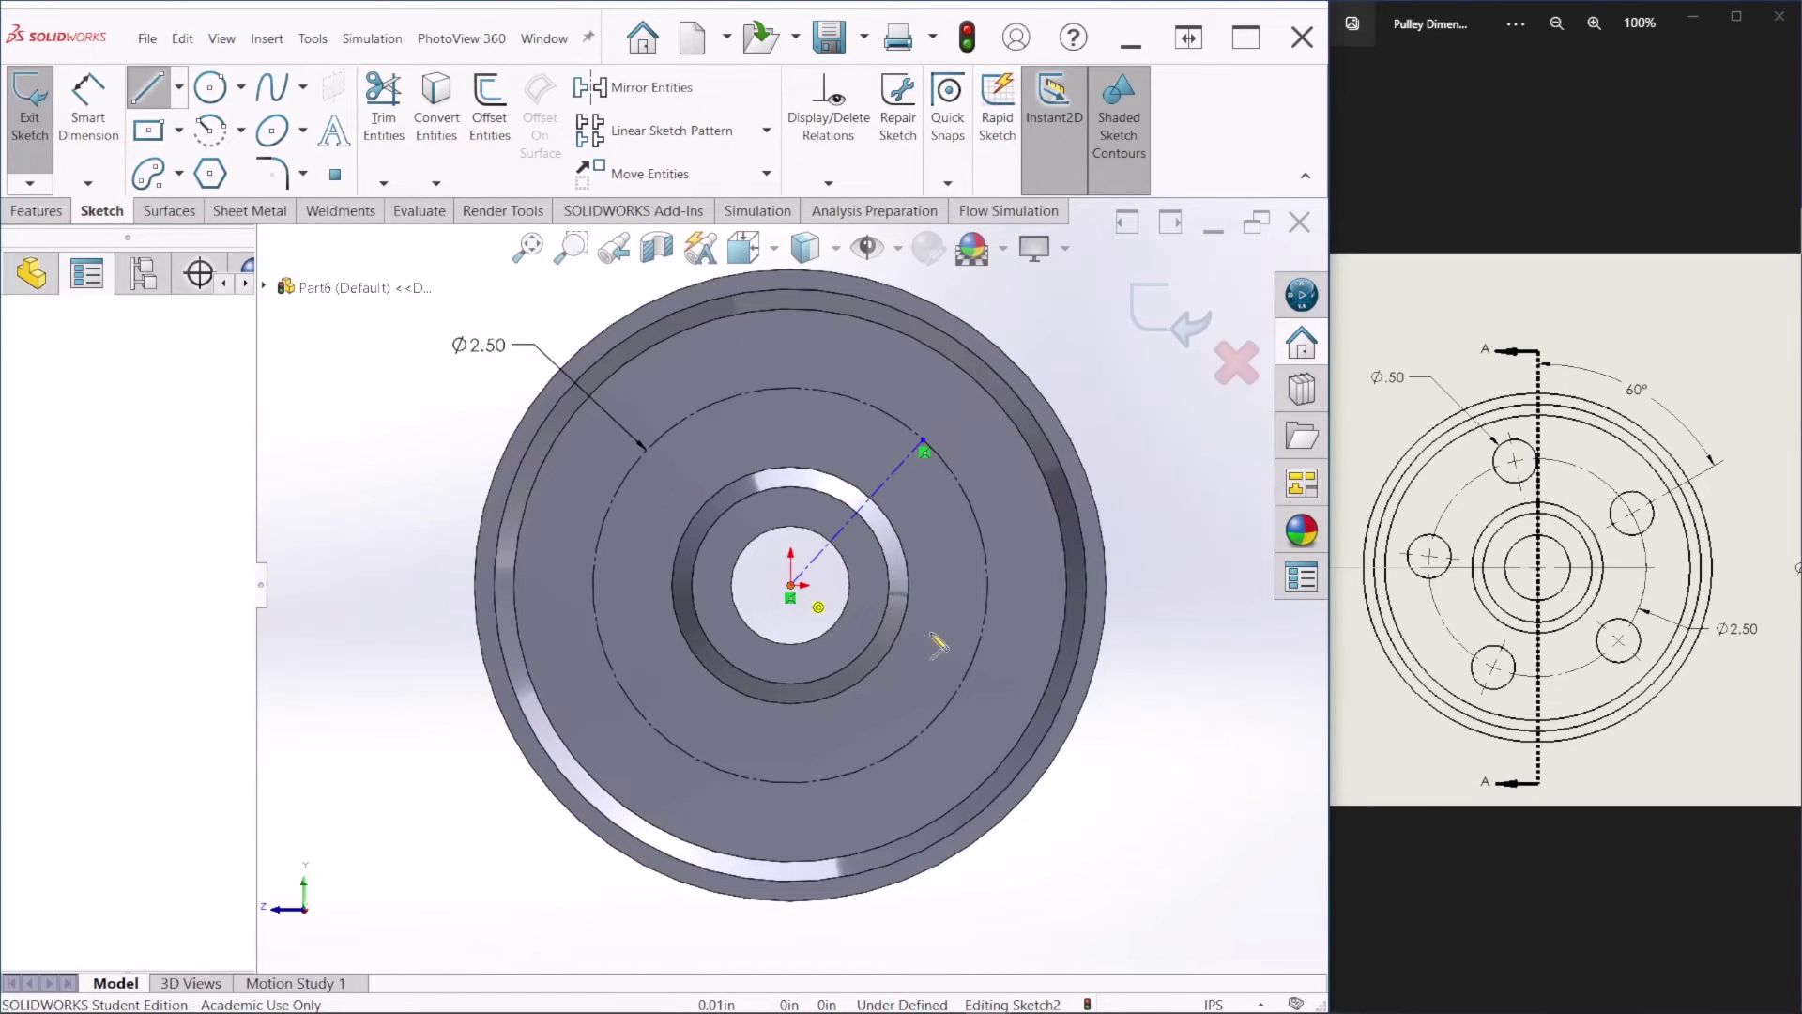
left_click(1160, 585)
key("Escape")
Step: Draw a Ø0.50 circle centred on the diagonal centerline's end on the bolt circle
left_click(211, 87)
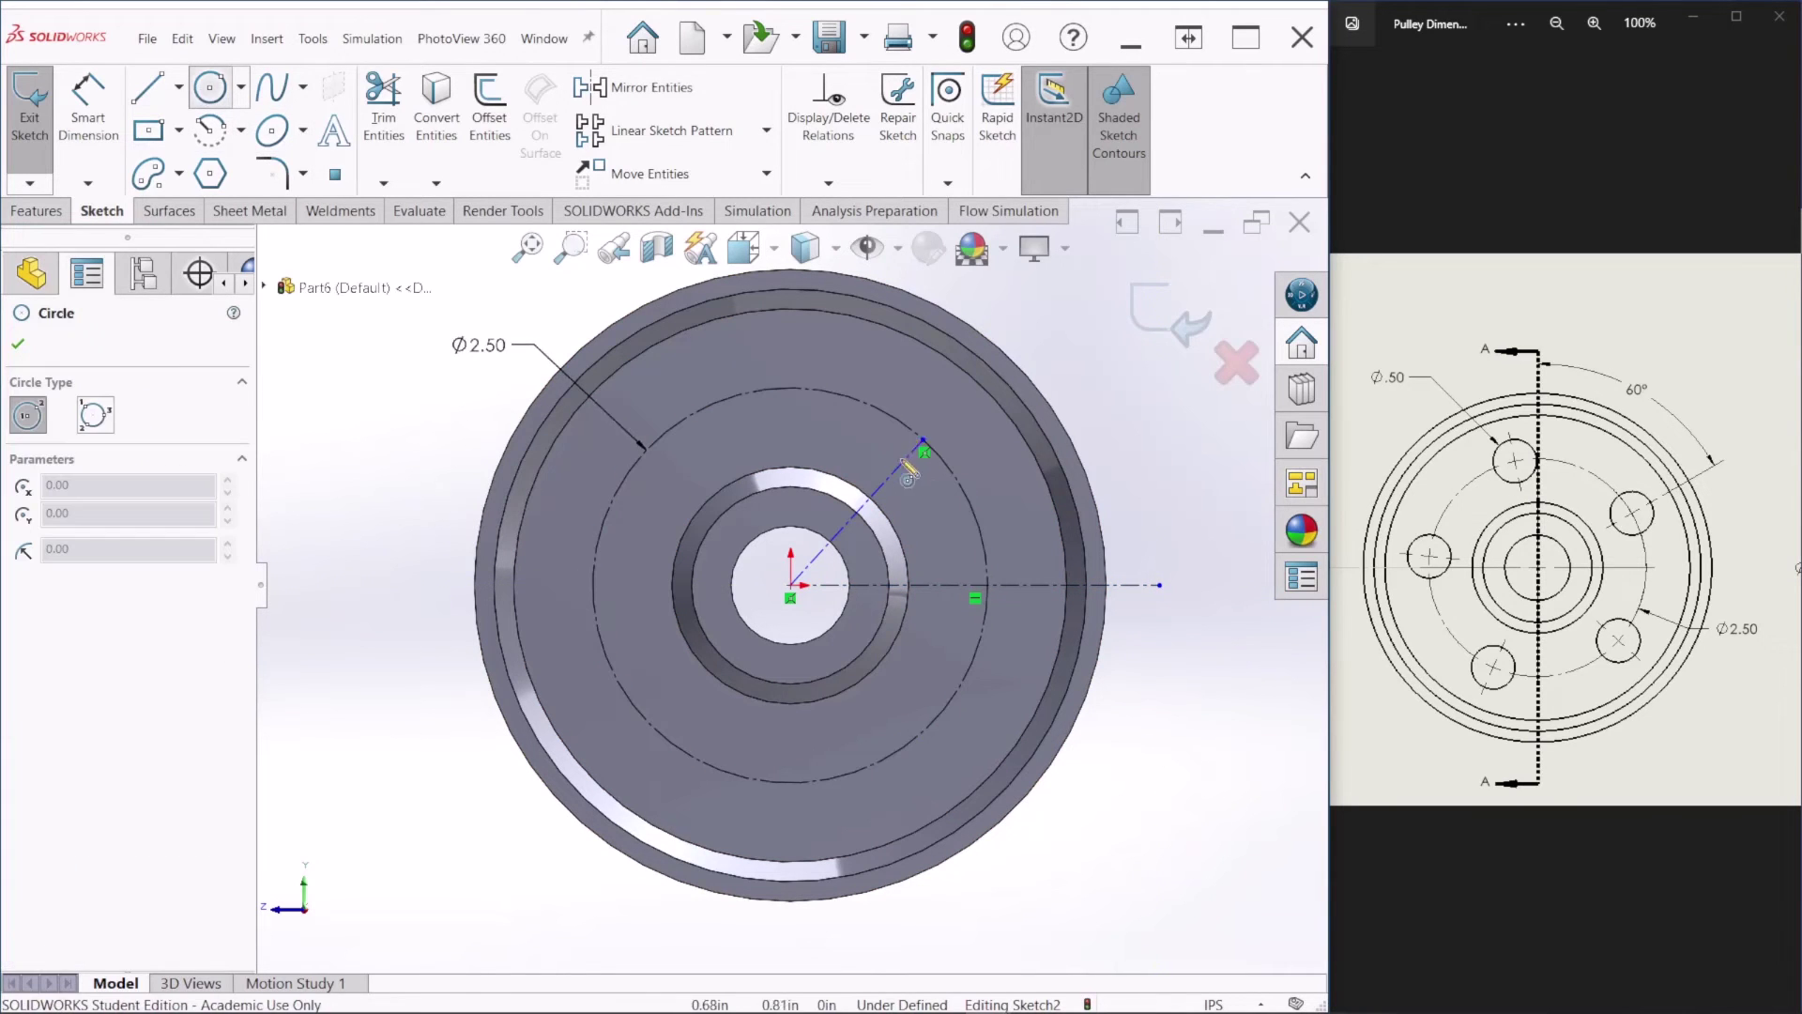
left_click(924, 441)
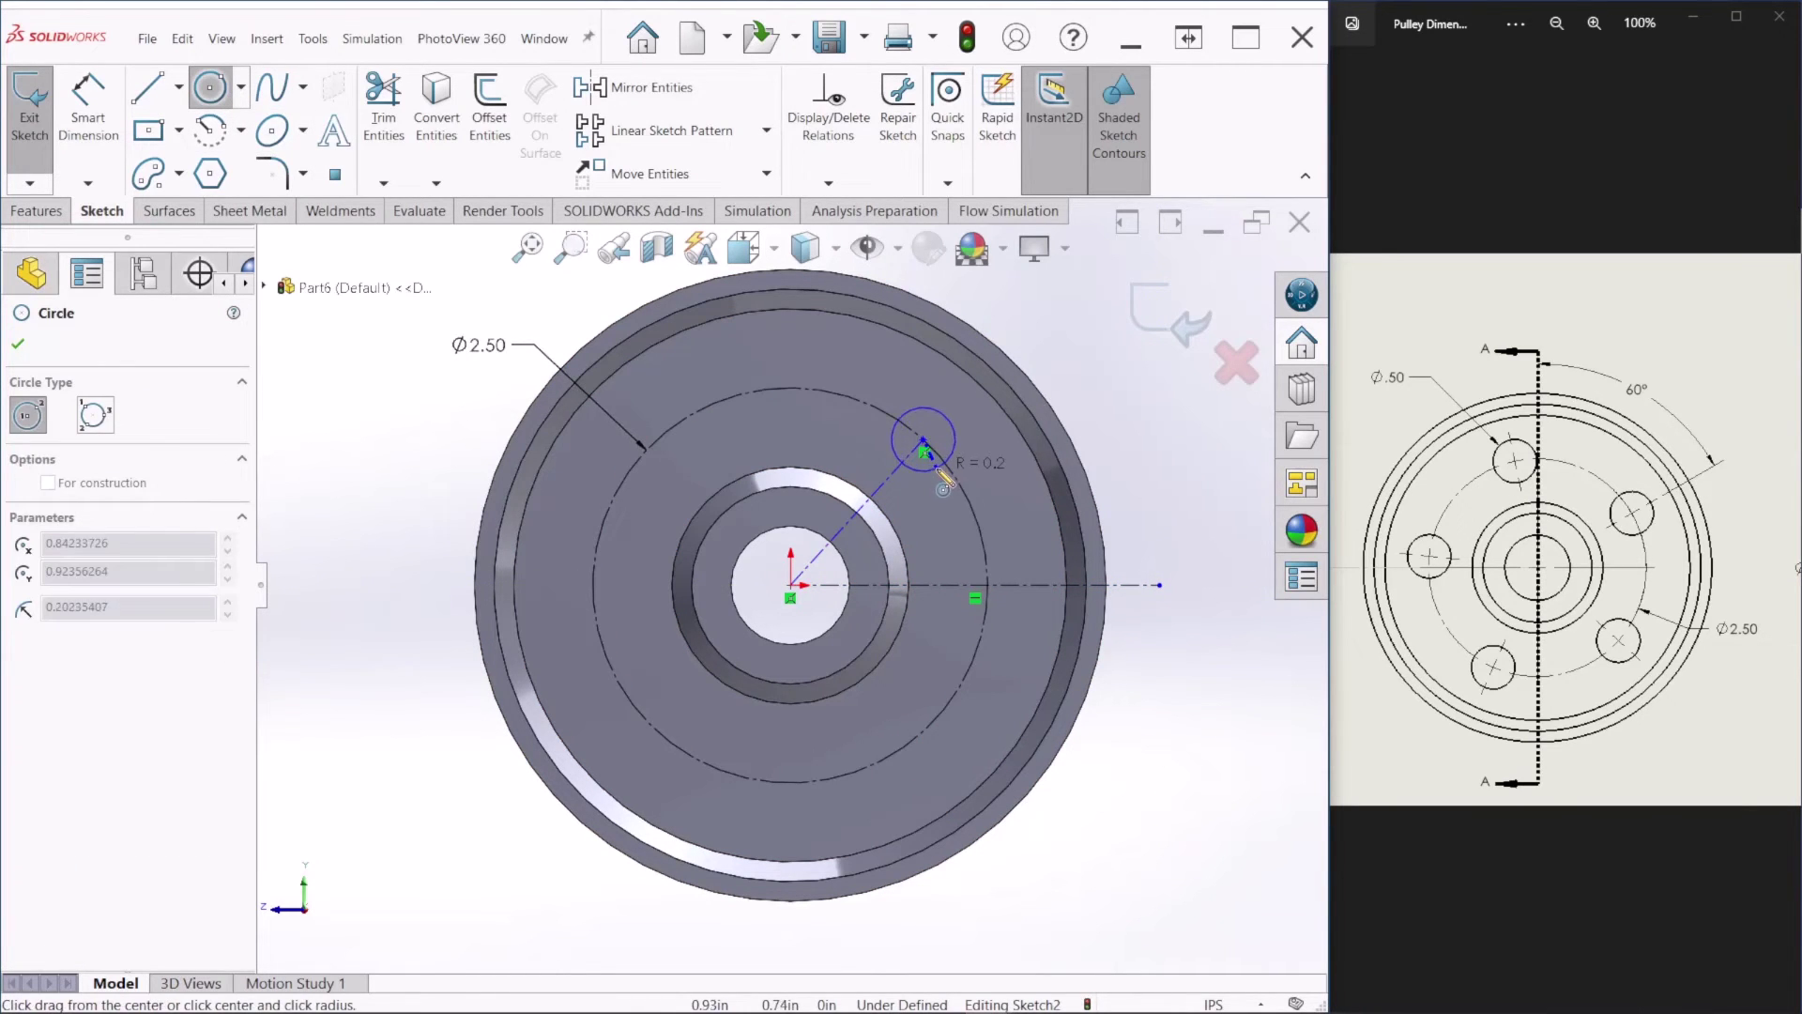
left_click(941, 480)
key("Escape")
left_click(88, 104)
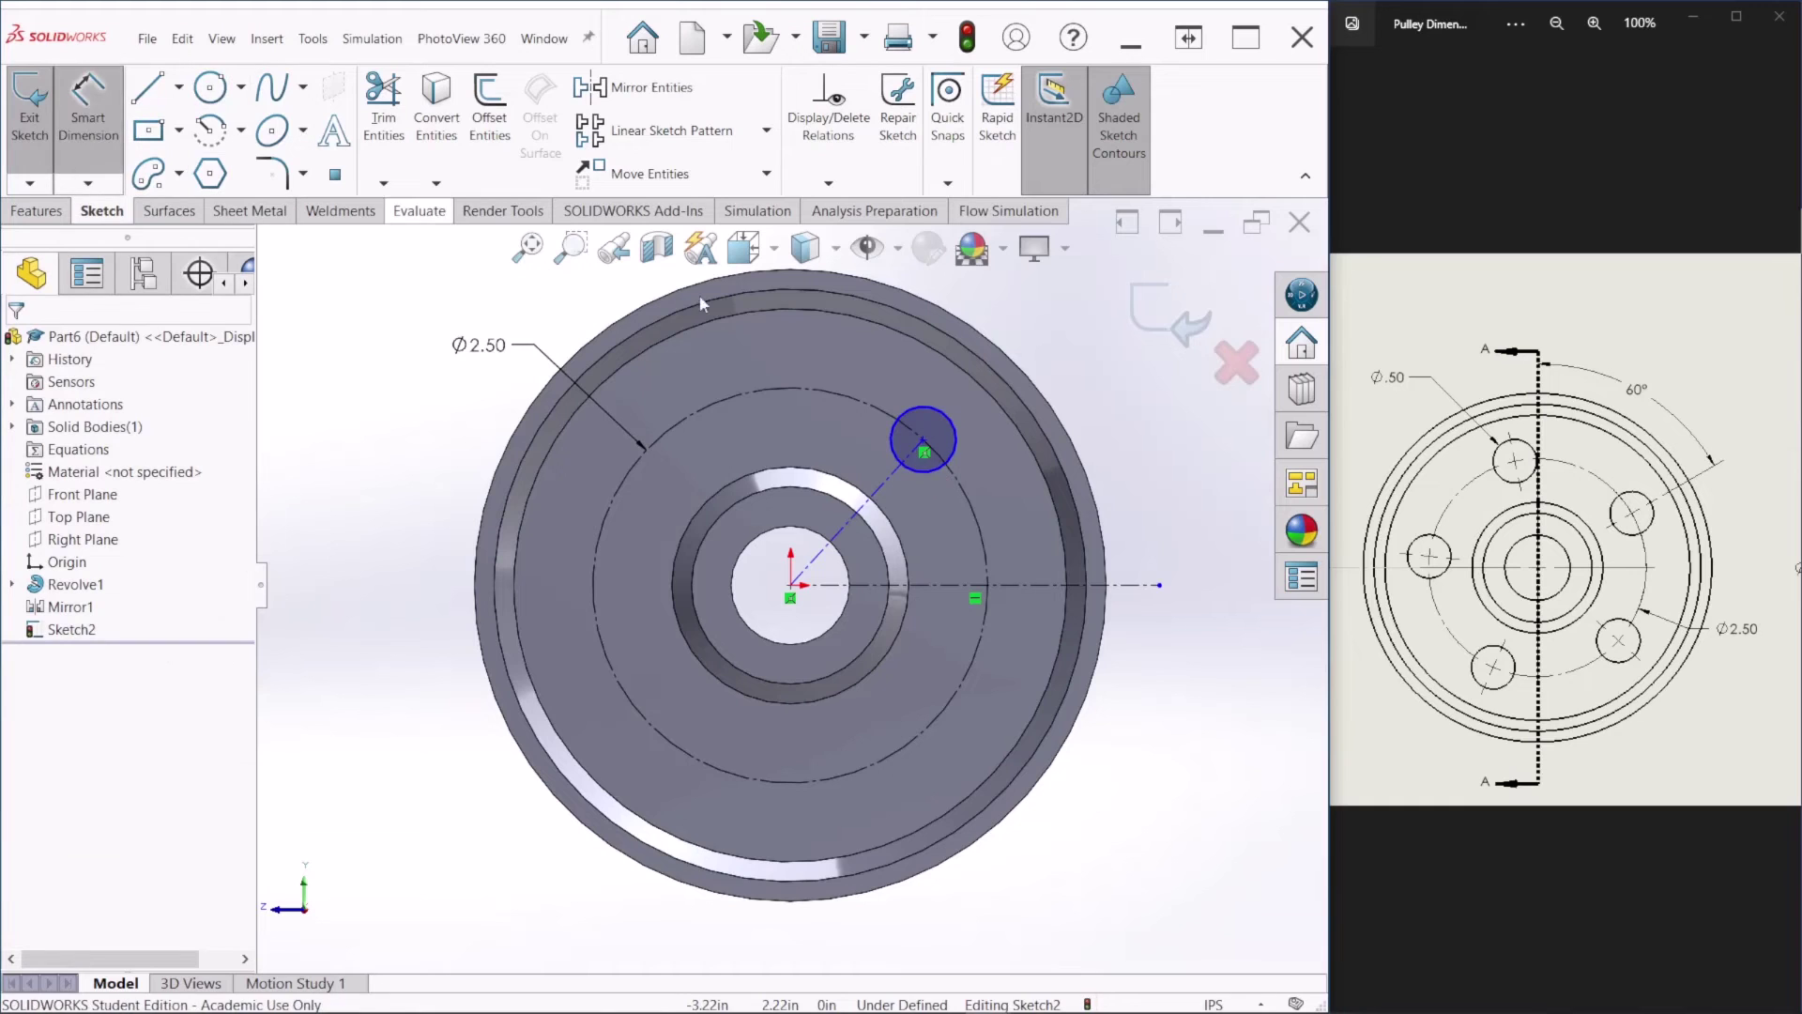
left_click(921, 407)
left_click(1009, 333)
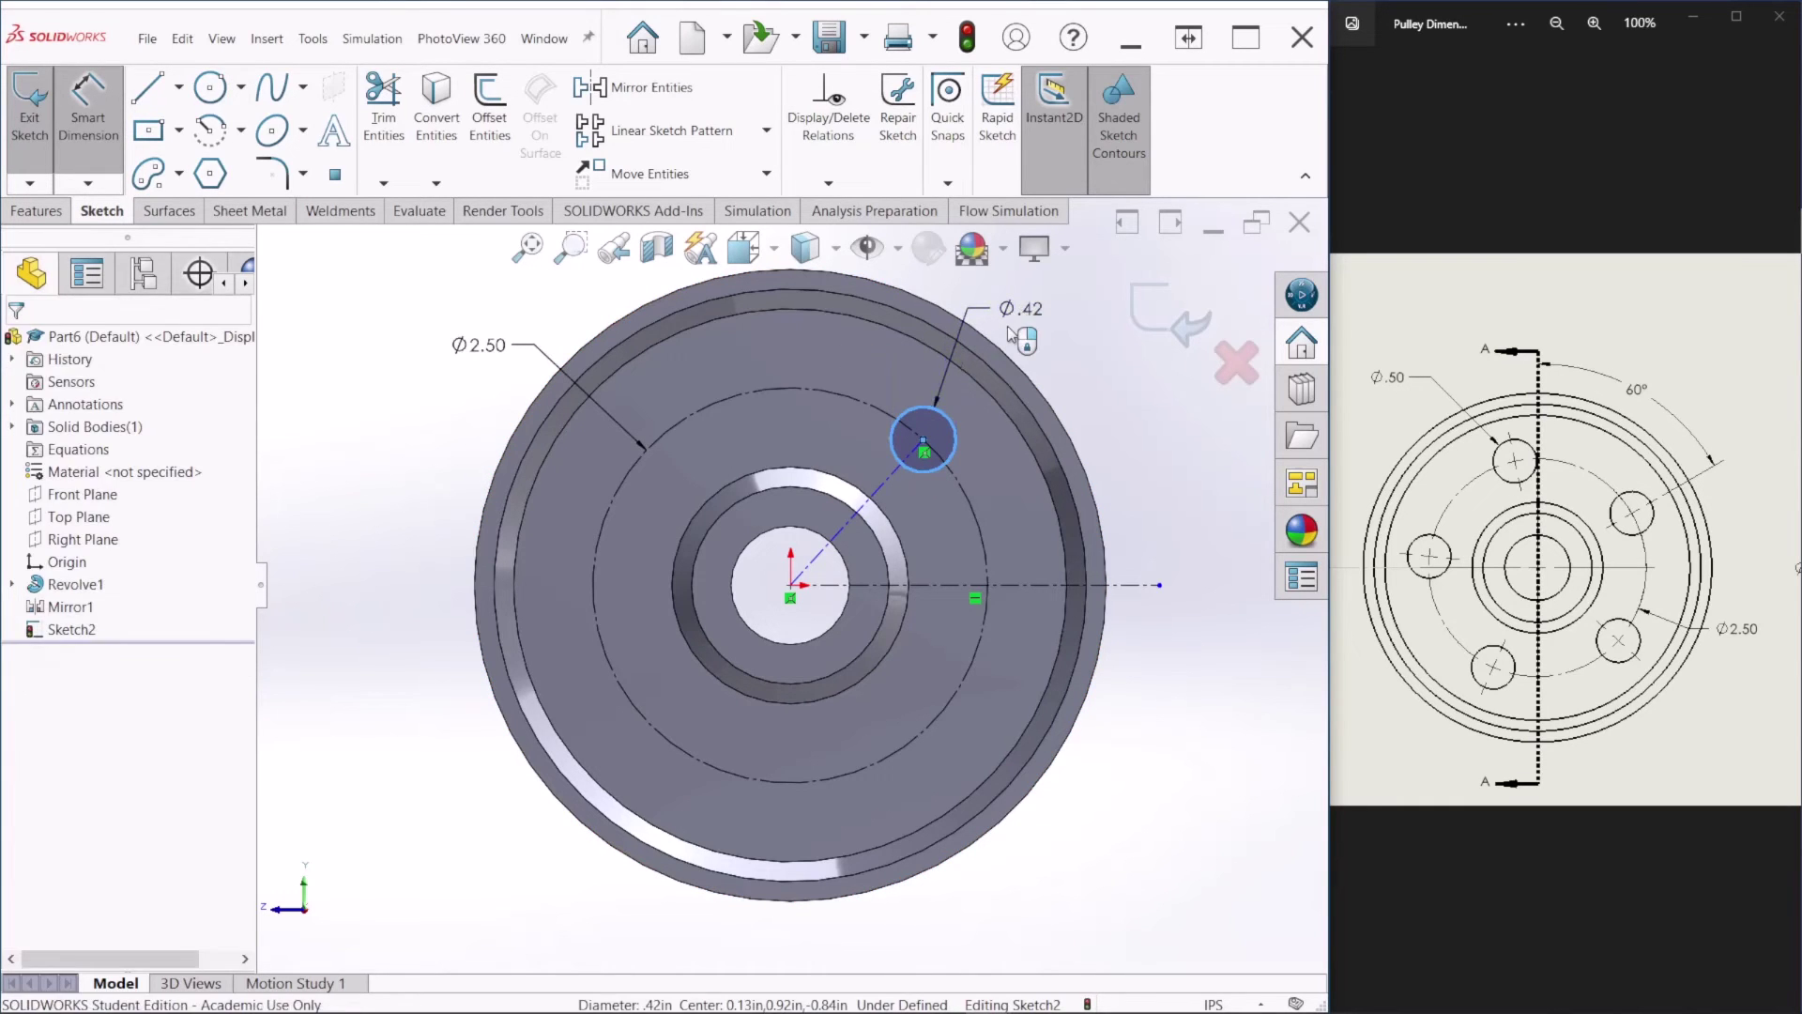
type(".5")
key("Return")
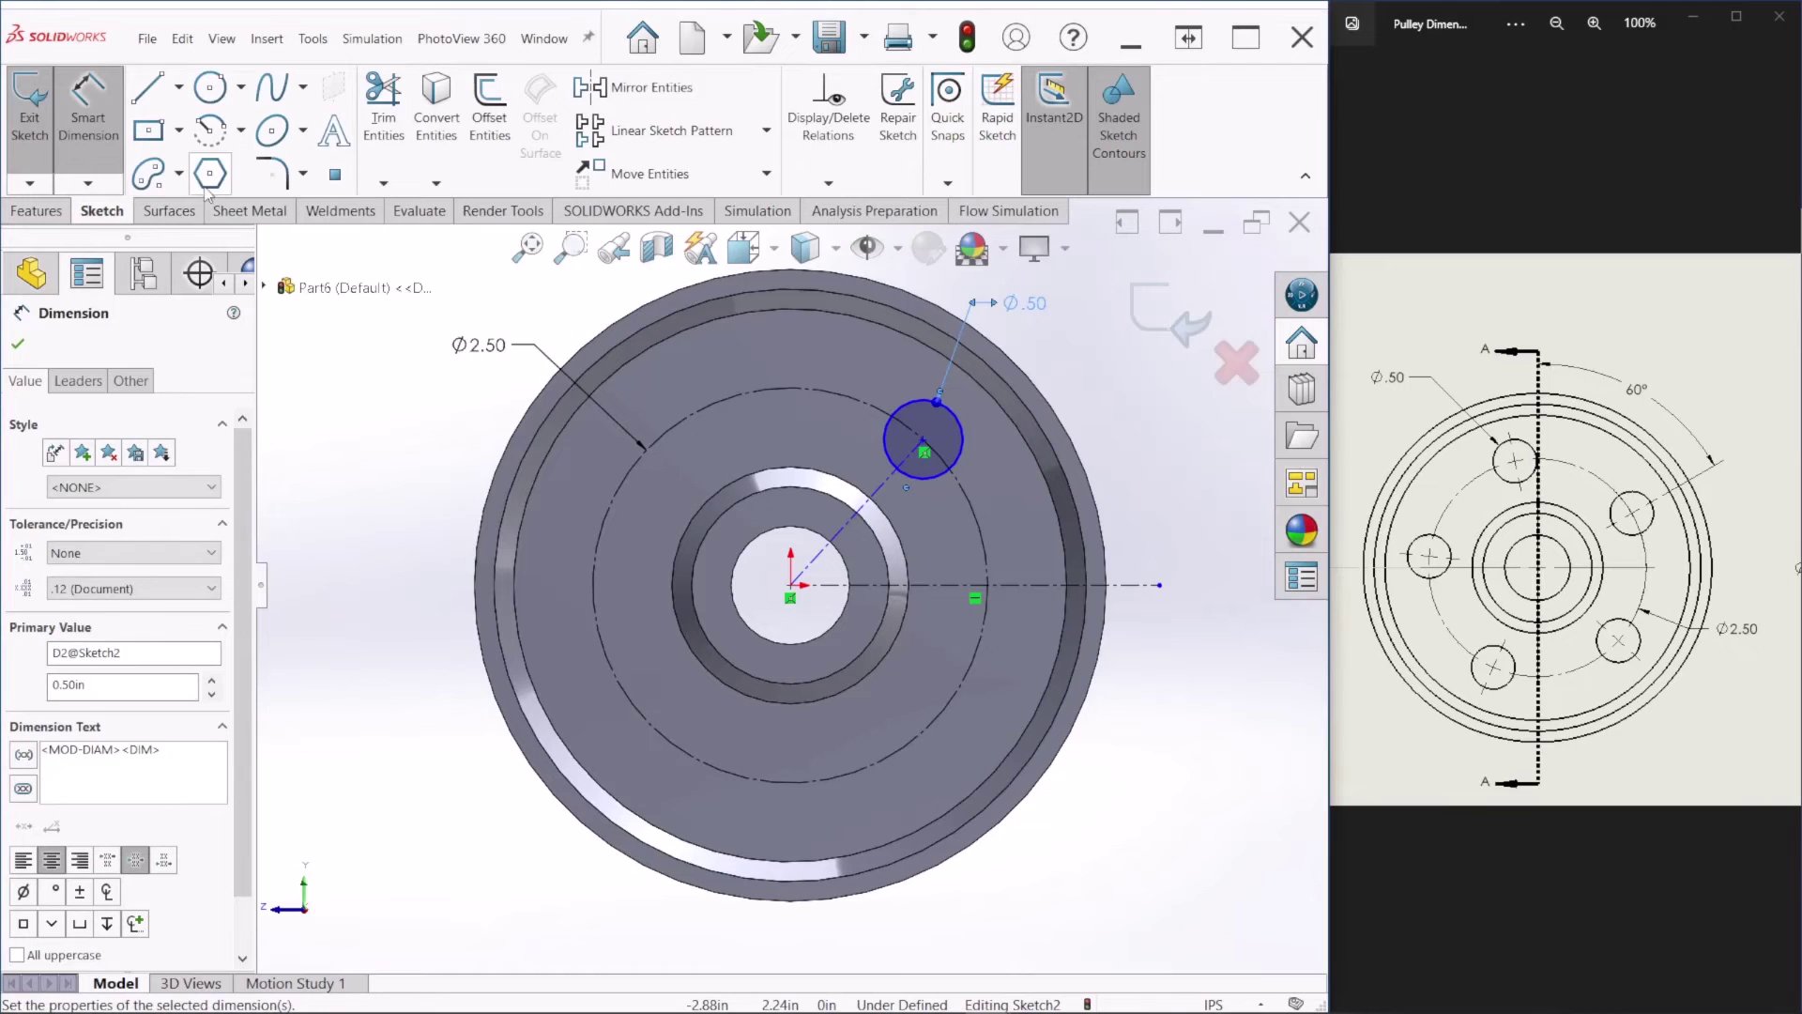
Step: Dimension the diagonal centerline 30° from the horizontal centerline
left_click(882, 493)
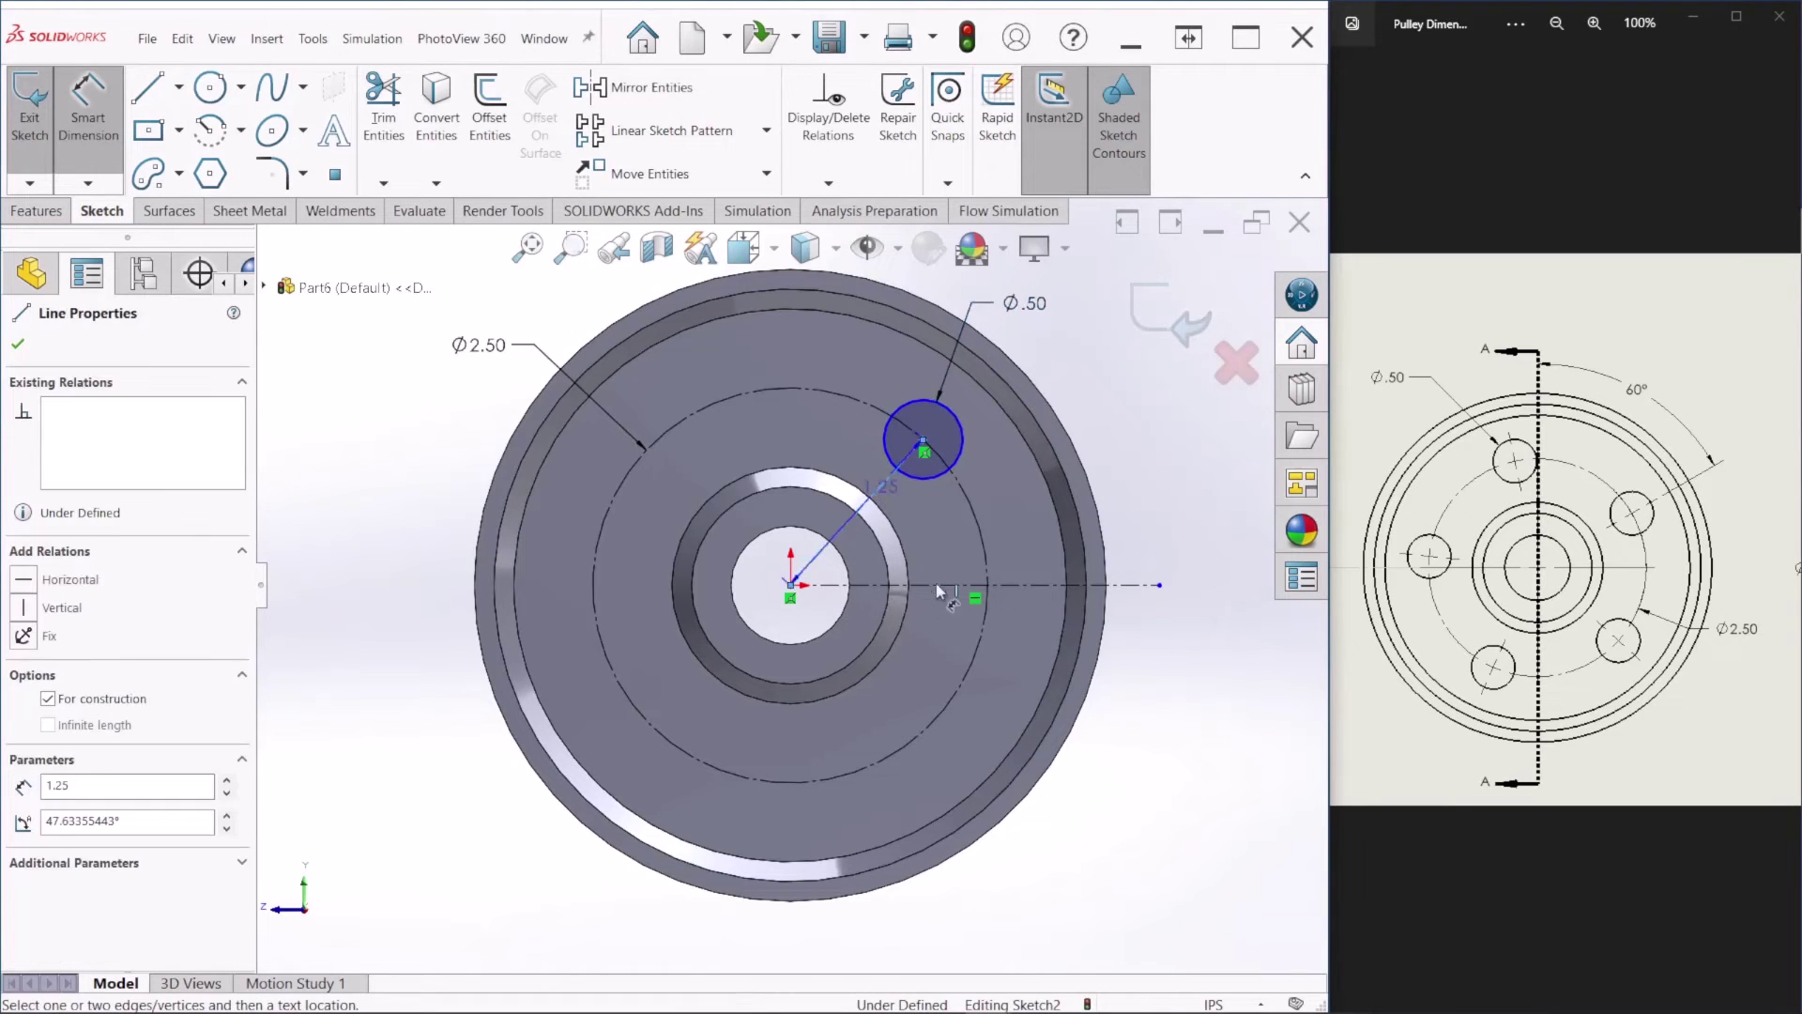
left_click(949, 596)
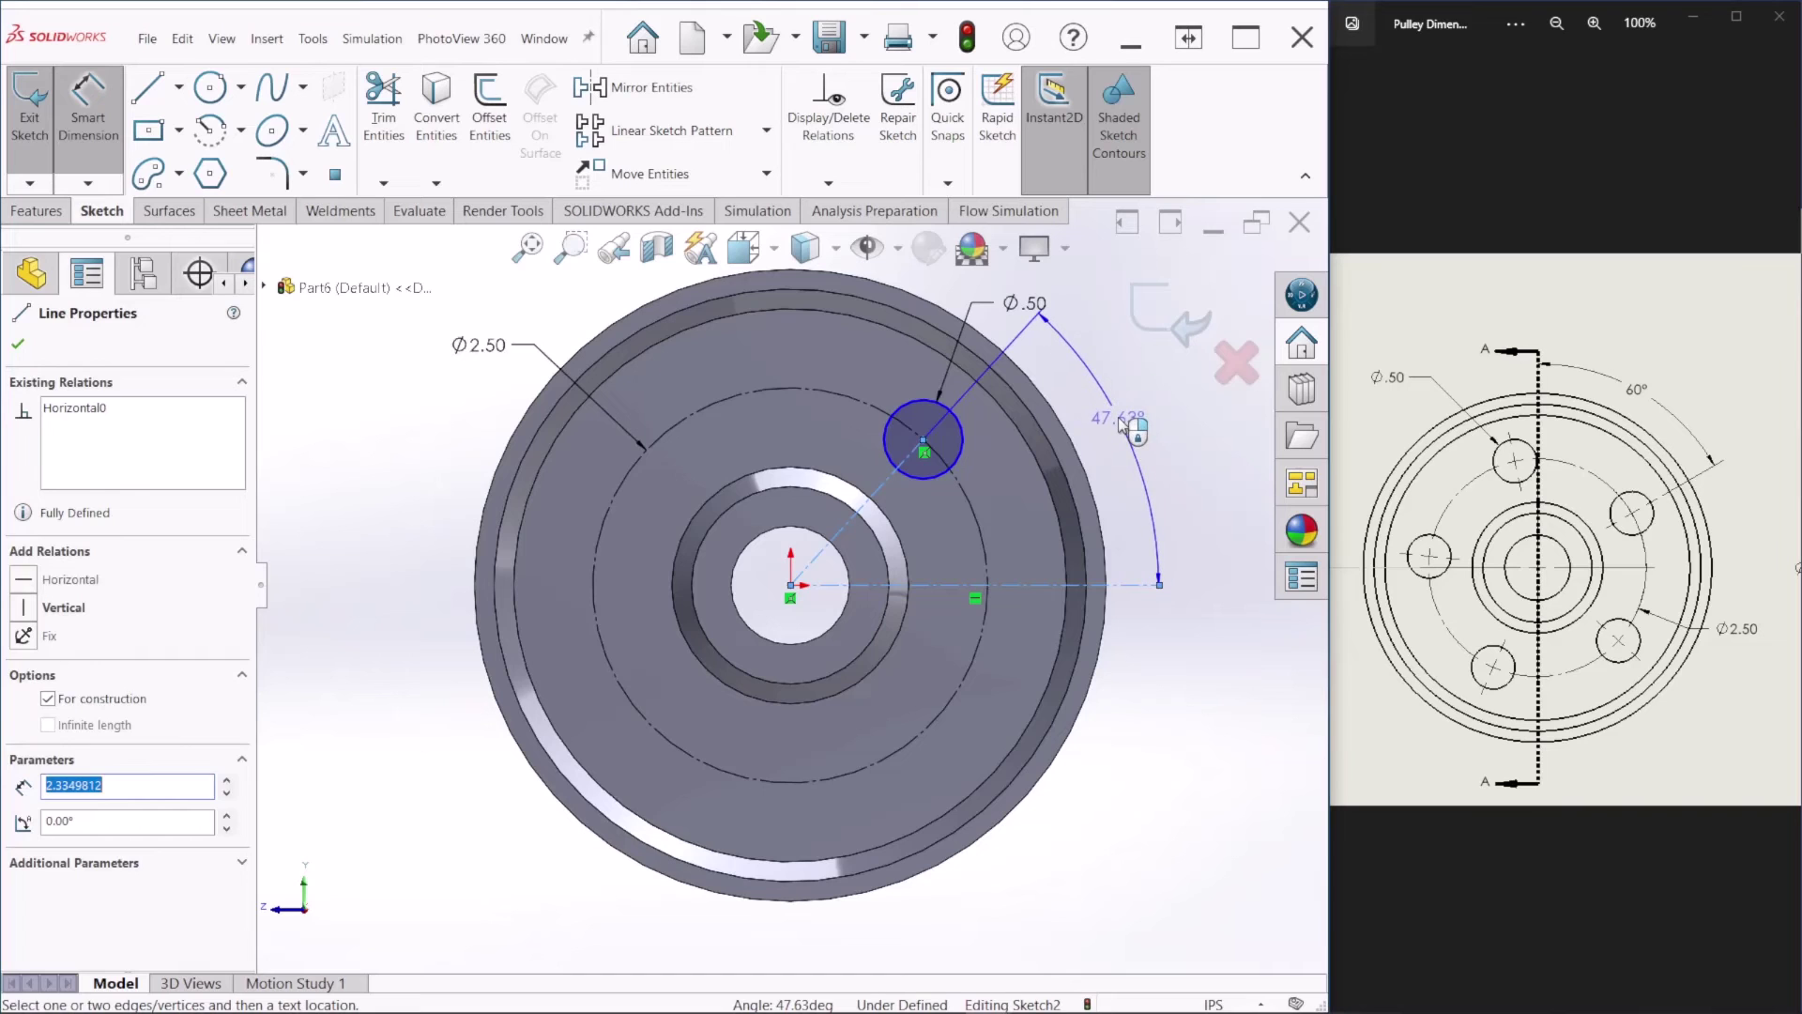
left_click(1126, 421)
type("30")
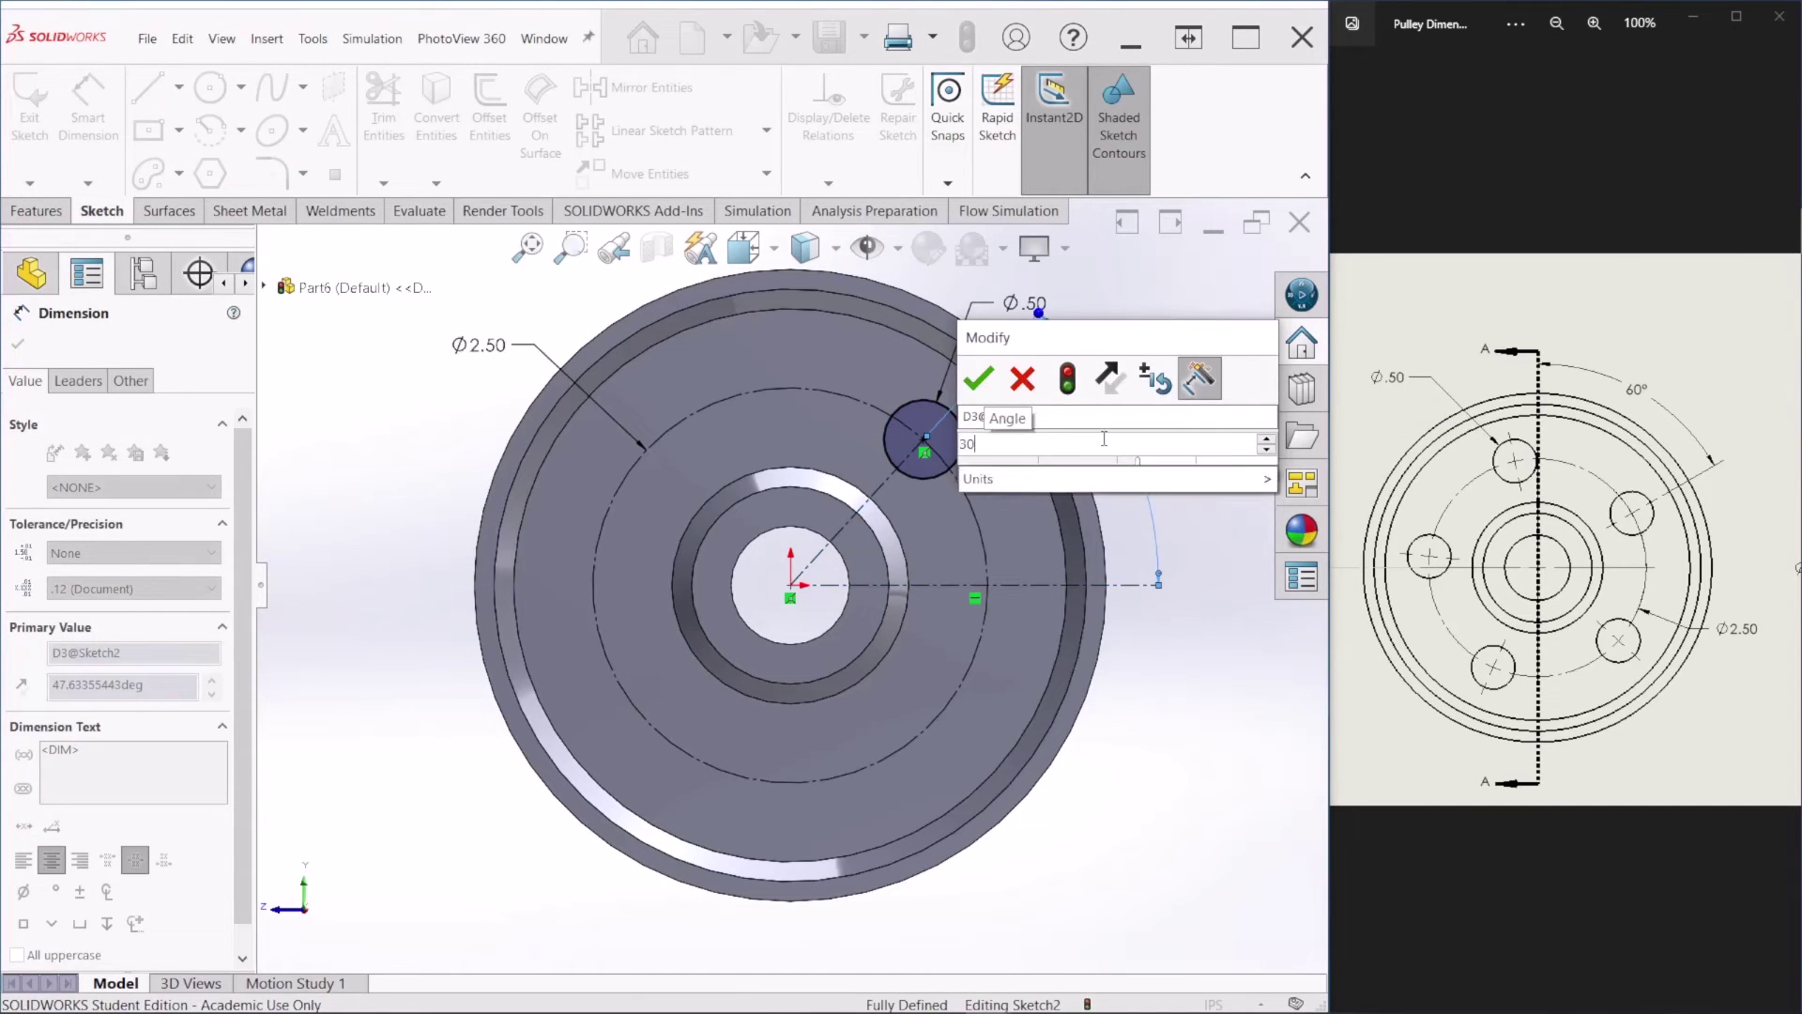
key("Return")
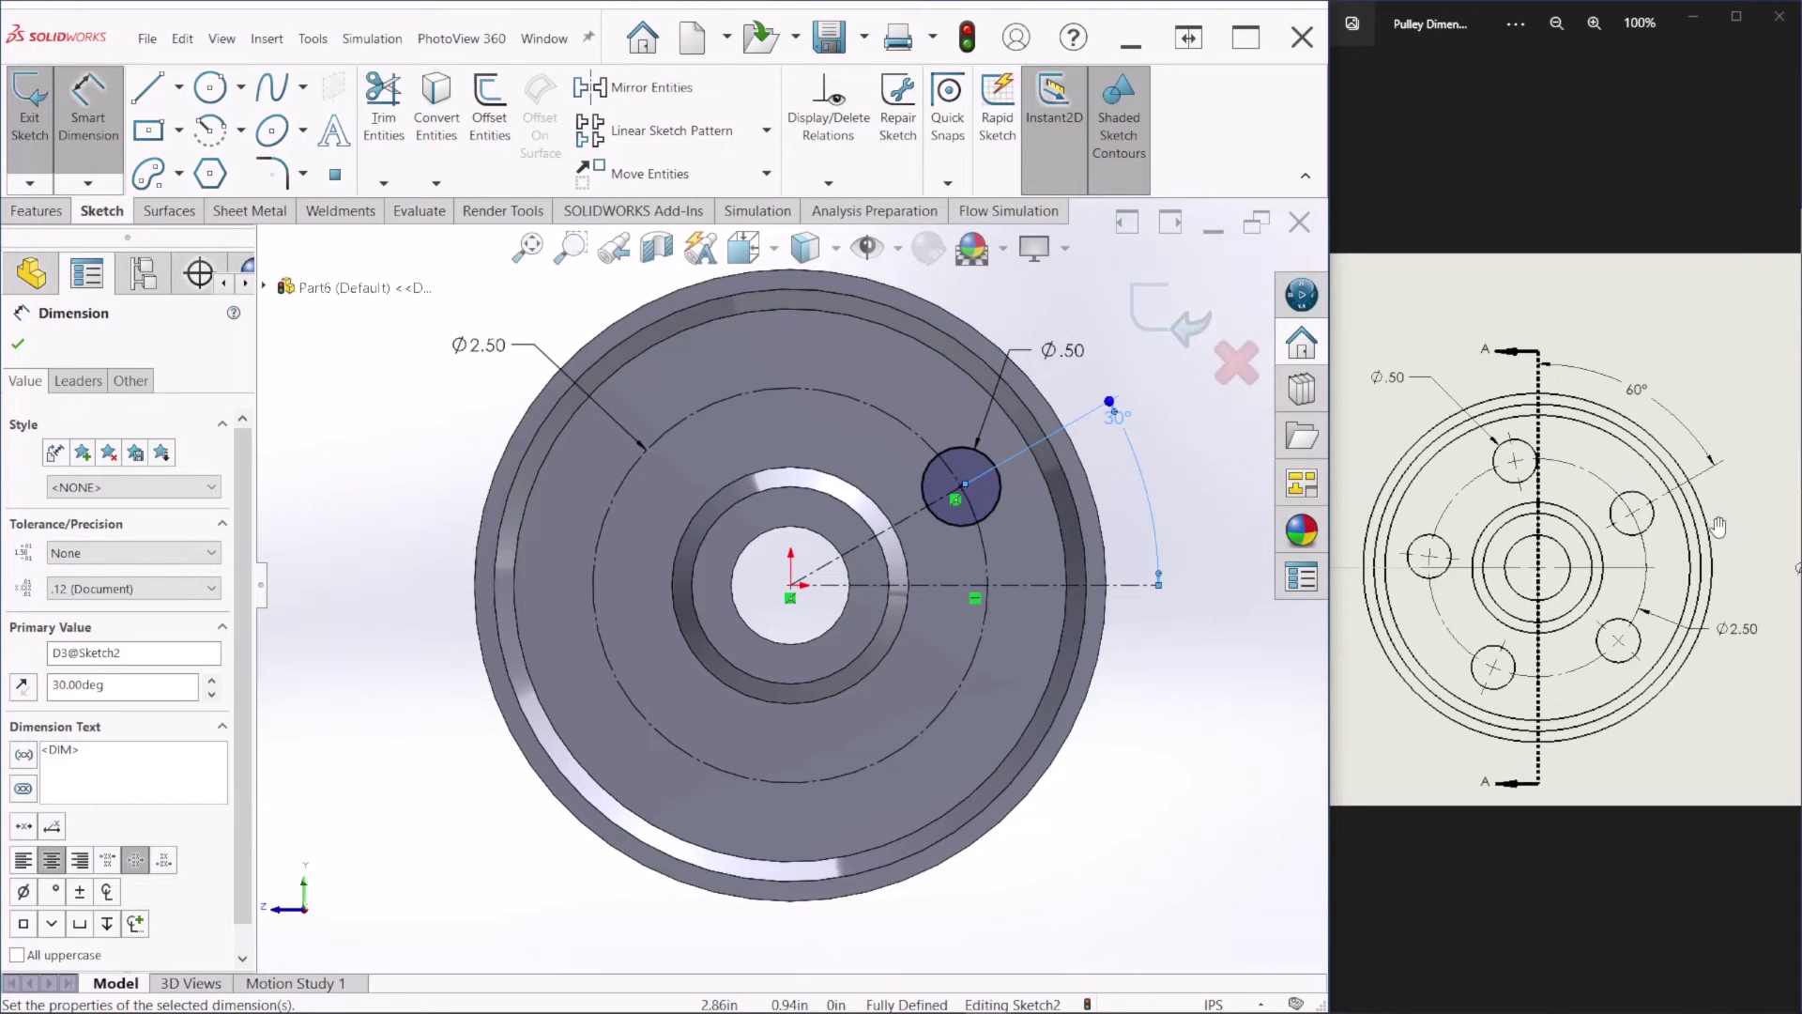
left_click_drag(1115, 416, 1140, 505)
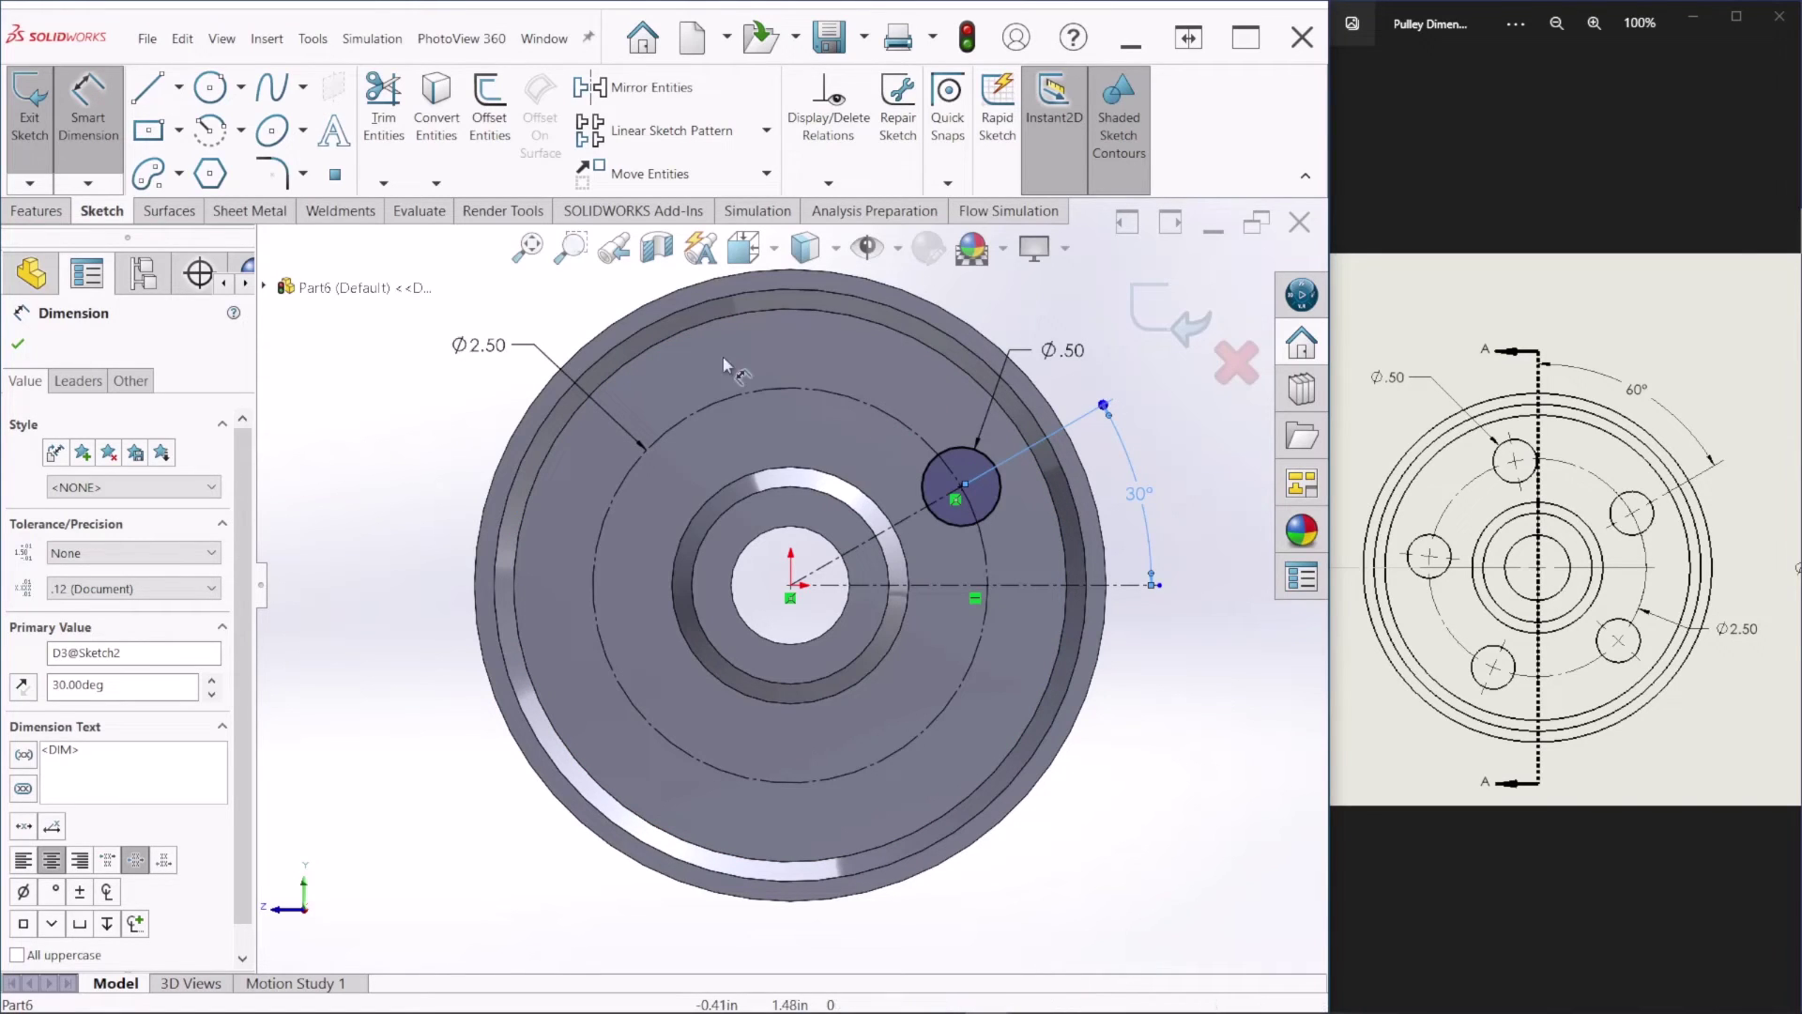
left_click(1183, 336)
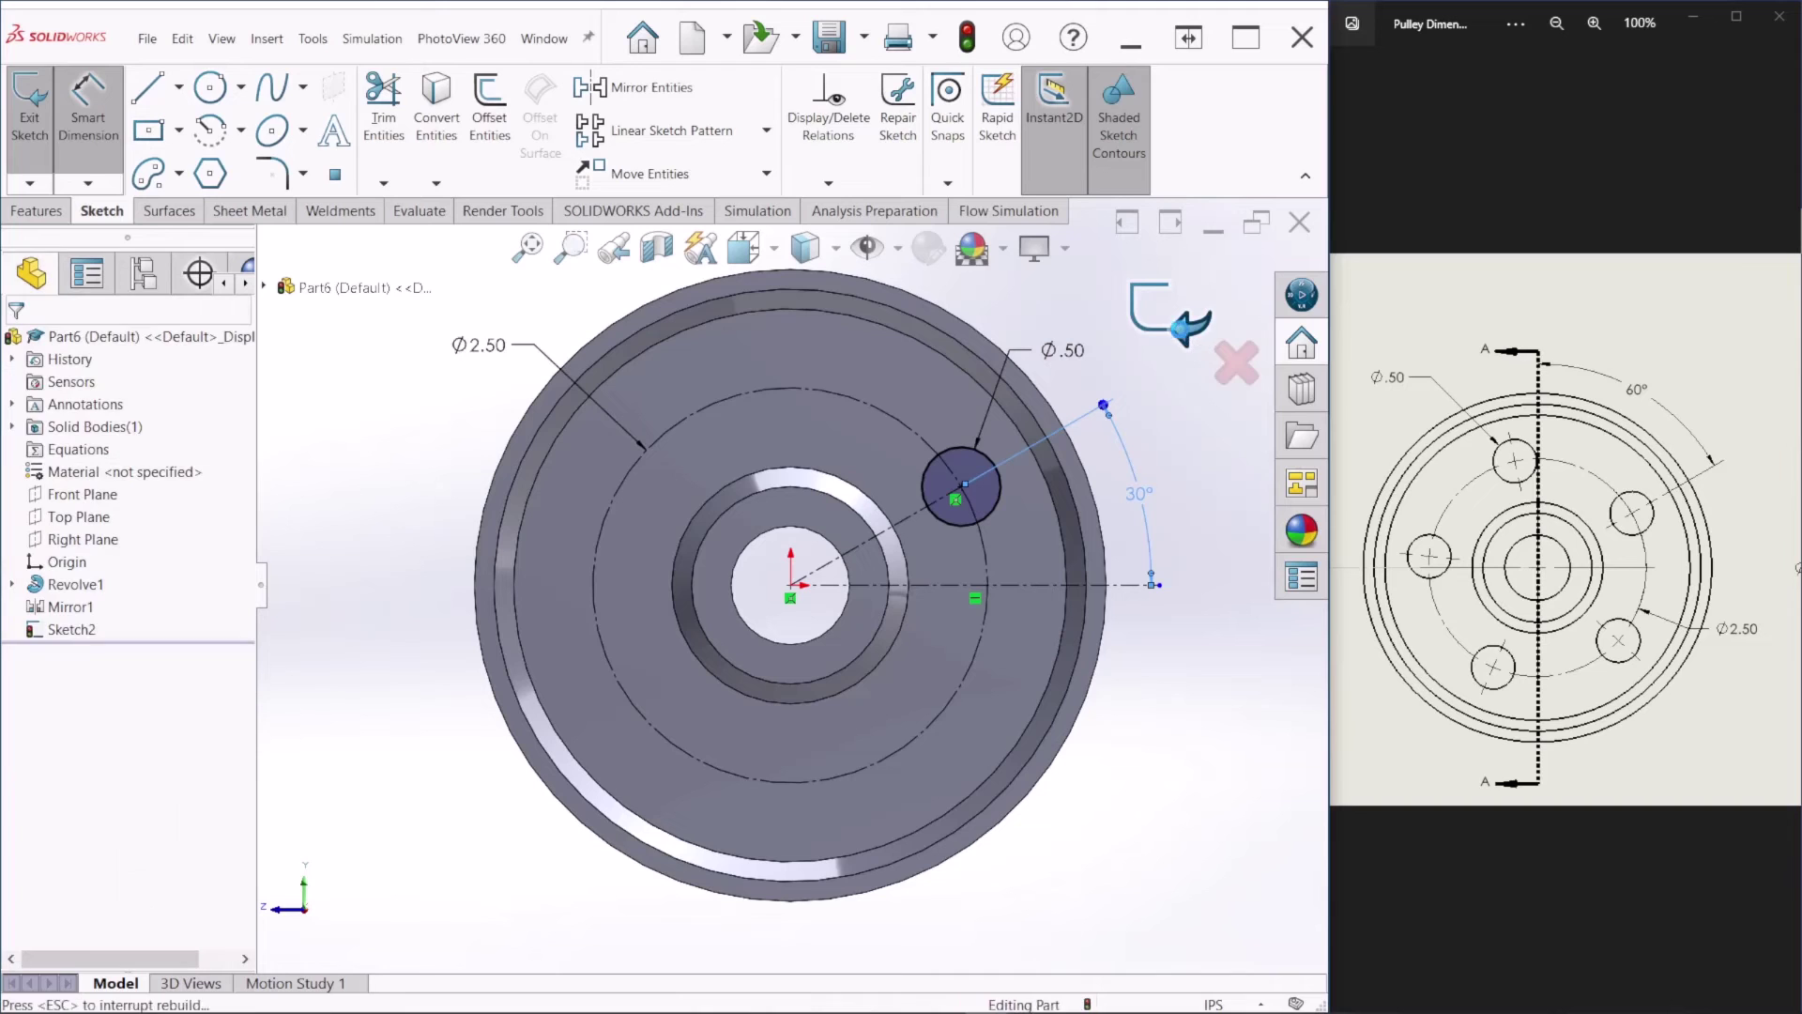
Step: Cut the Ø.50 circle Through All through the pulley web as Cut-Extrude1
left_click(1183, 336)
key("f")
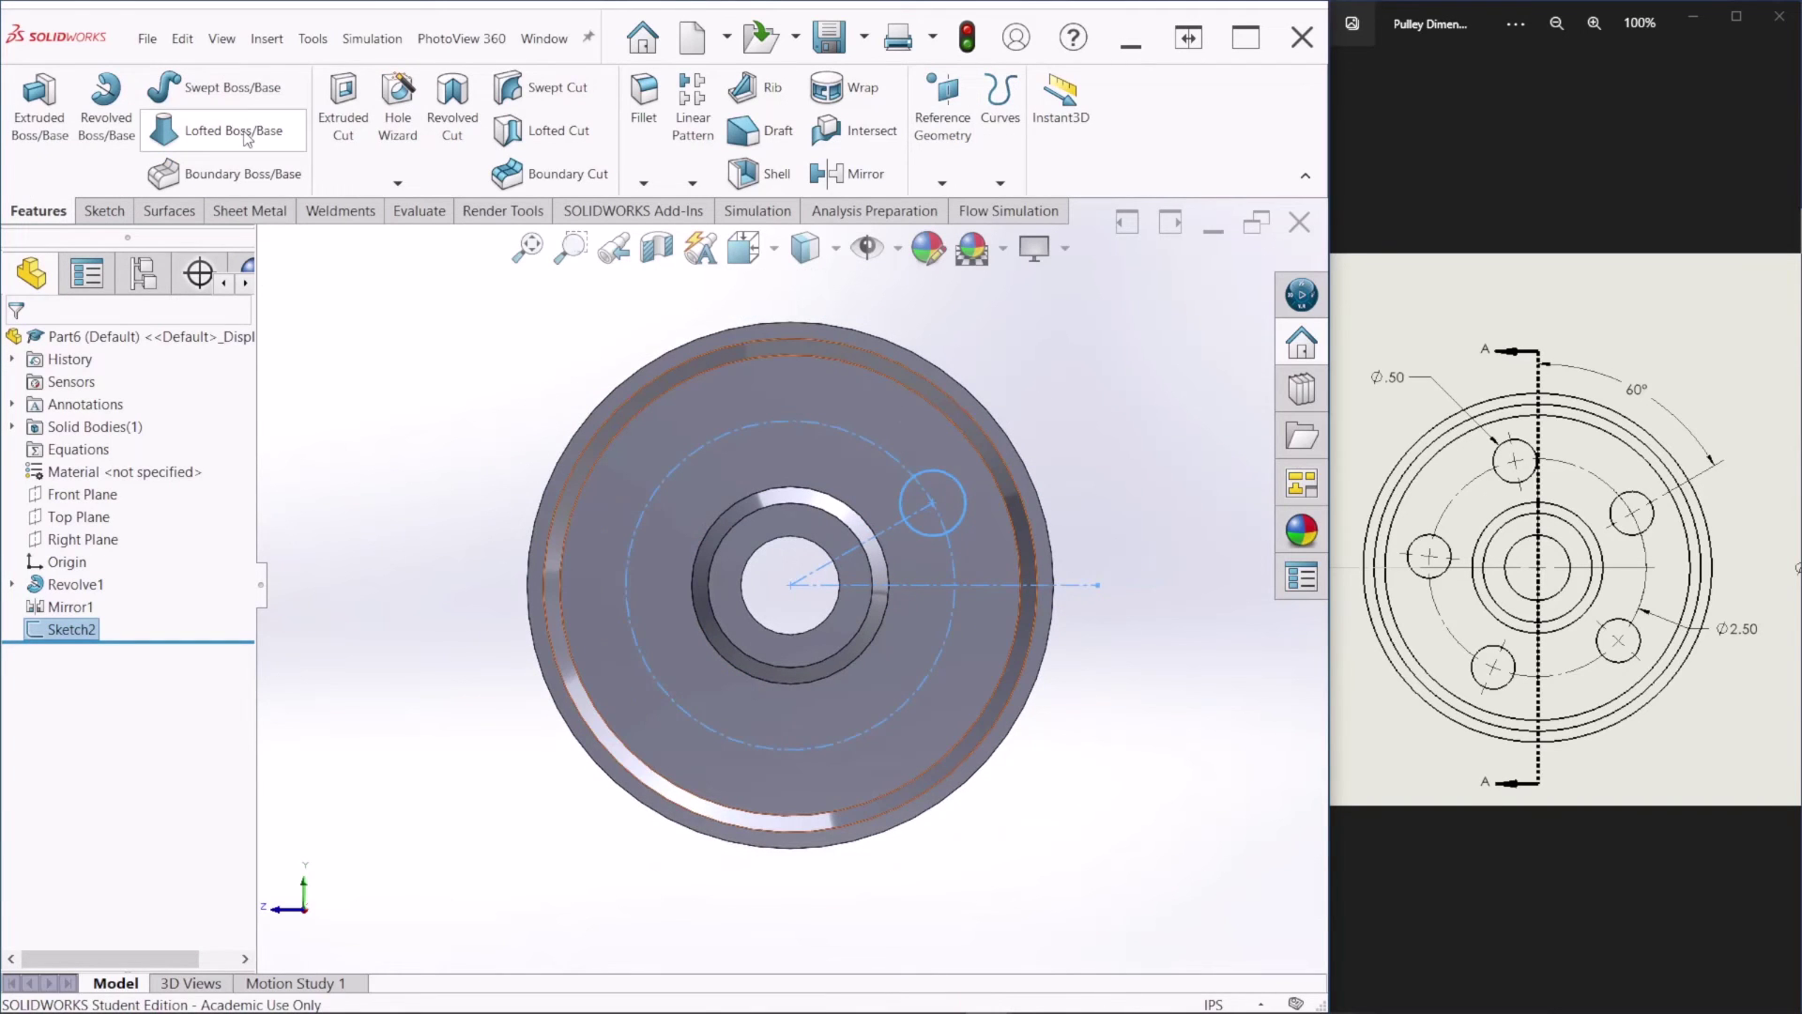
left_click(344, 105)
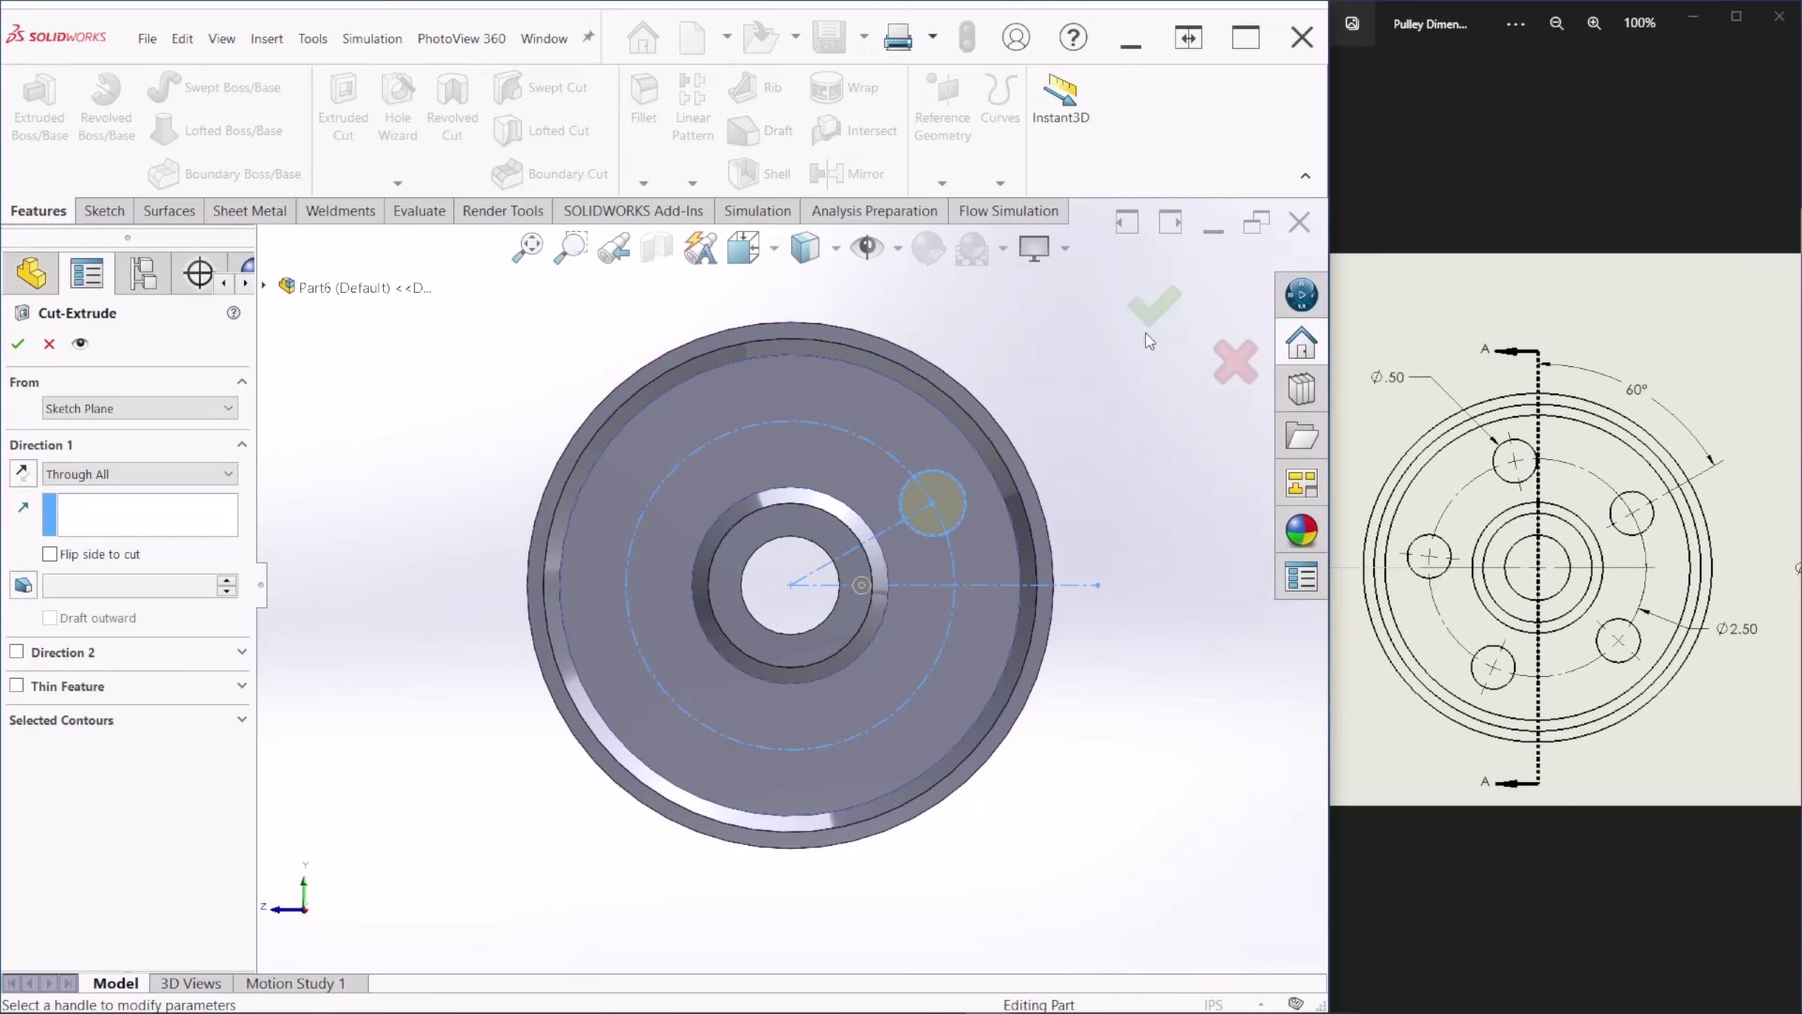
left_click(1154, 303)
middle_click_drag(1014, 512, 981, 580)
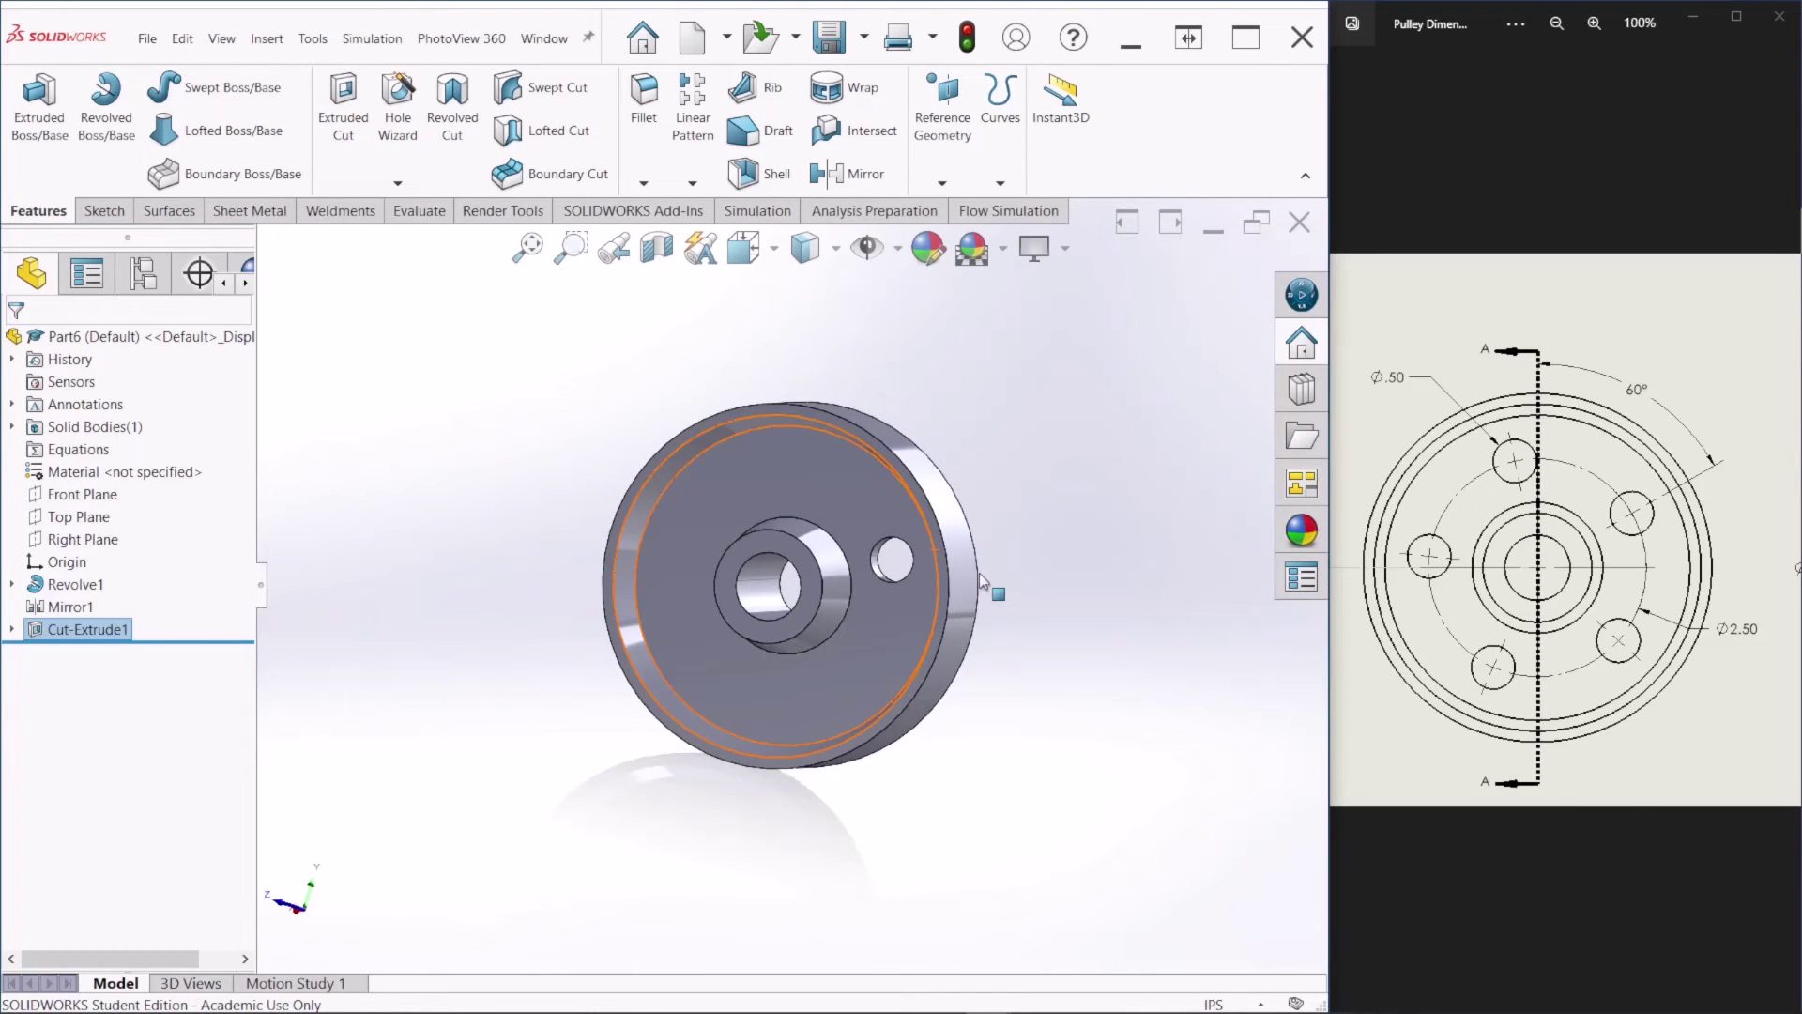
key("ctrl+7")
middle_click_drag(945, 541, 826, 500)
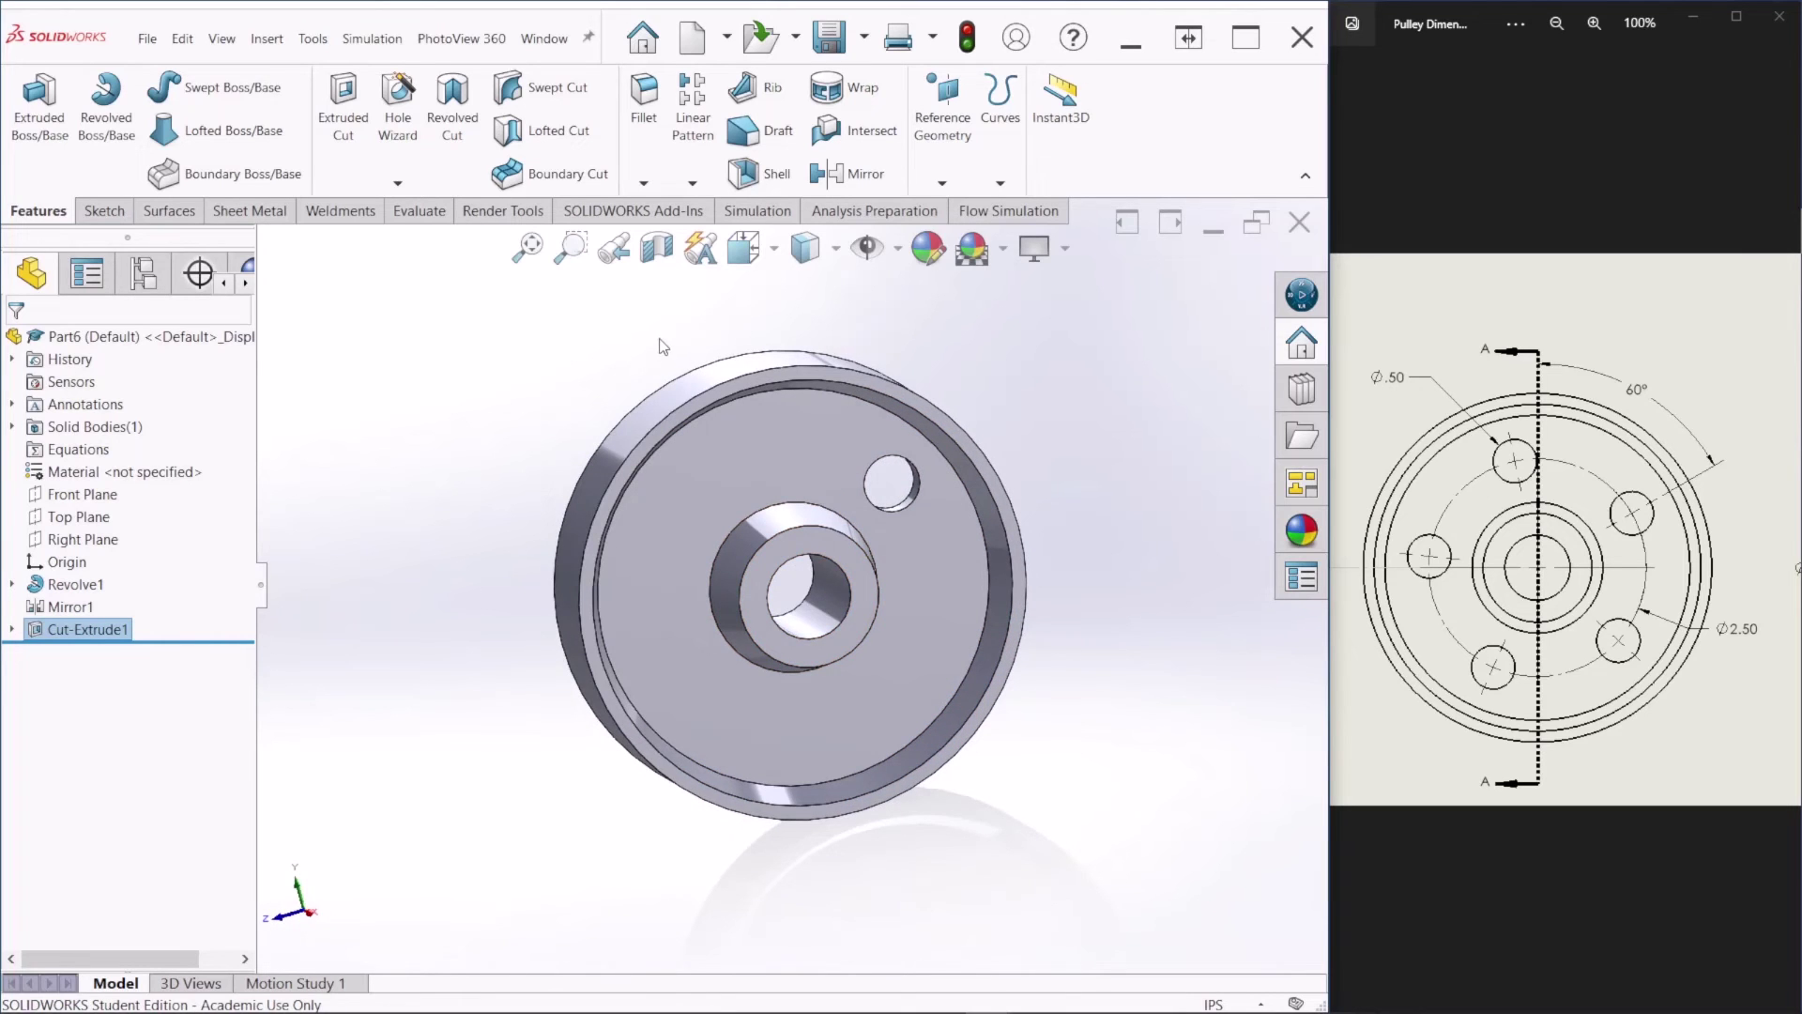
Step: Start a Circular Pattern of the hole cut using the pulley's outer face as axis
left_click(696, 188)
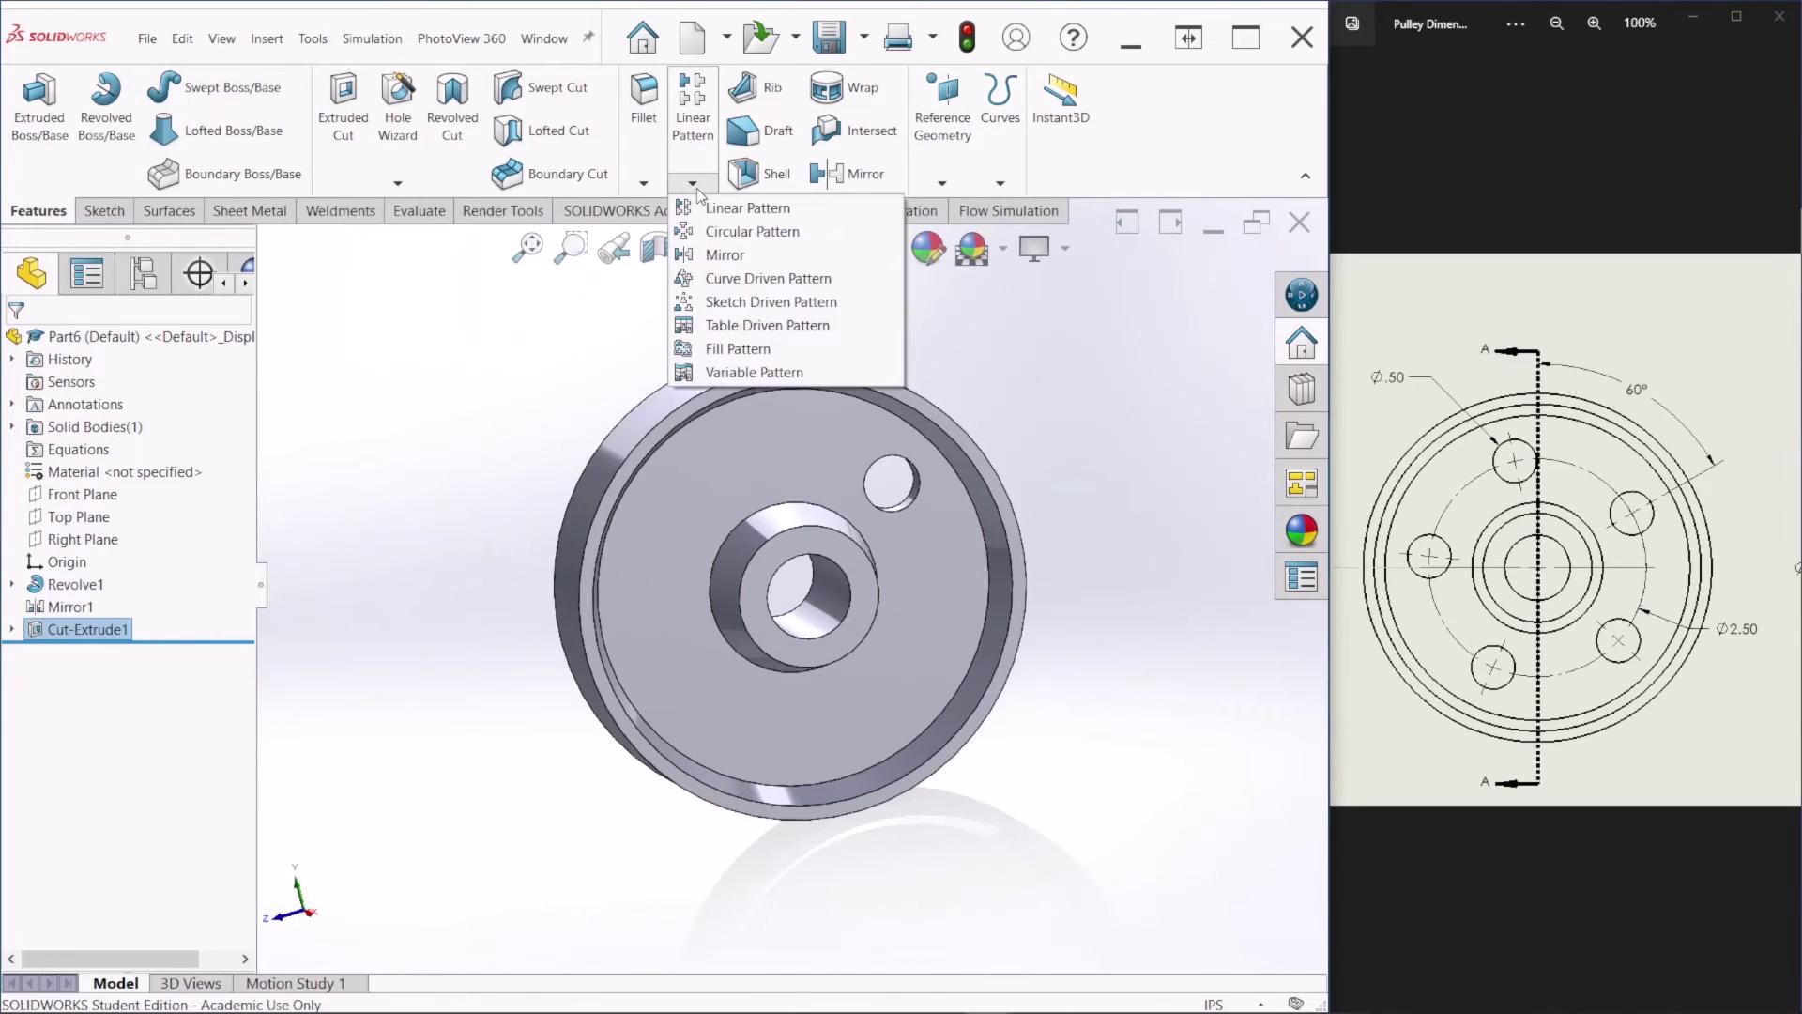
left_click(725, 234)
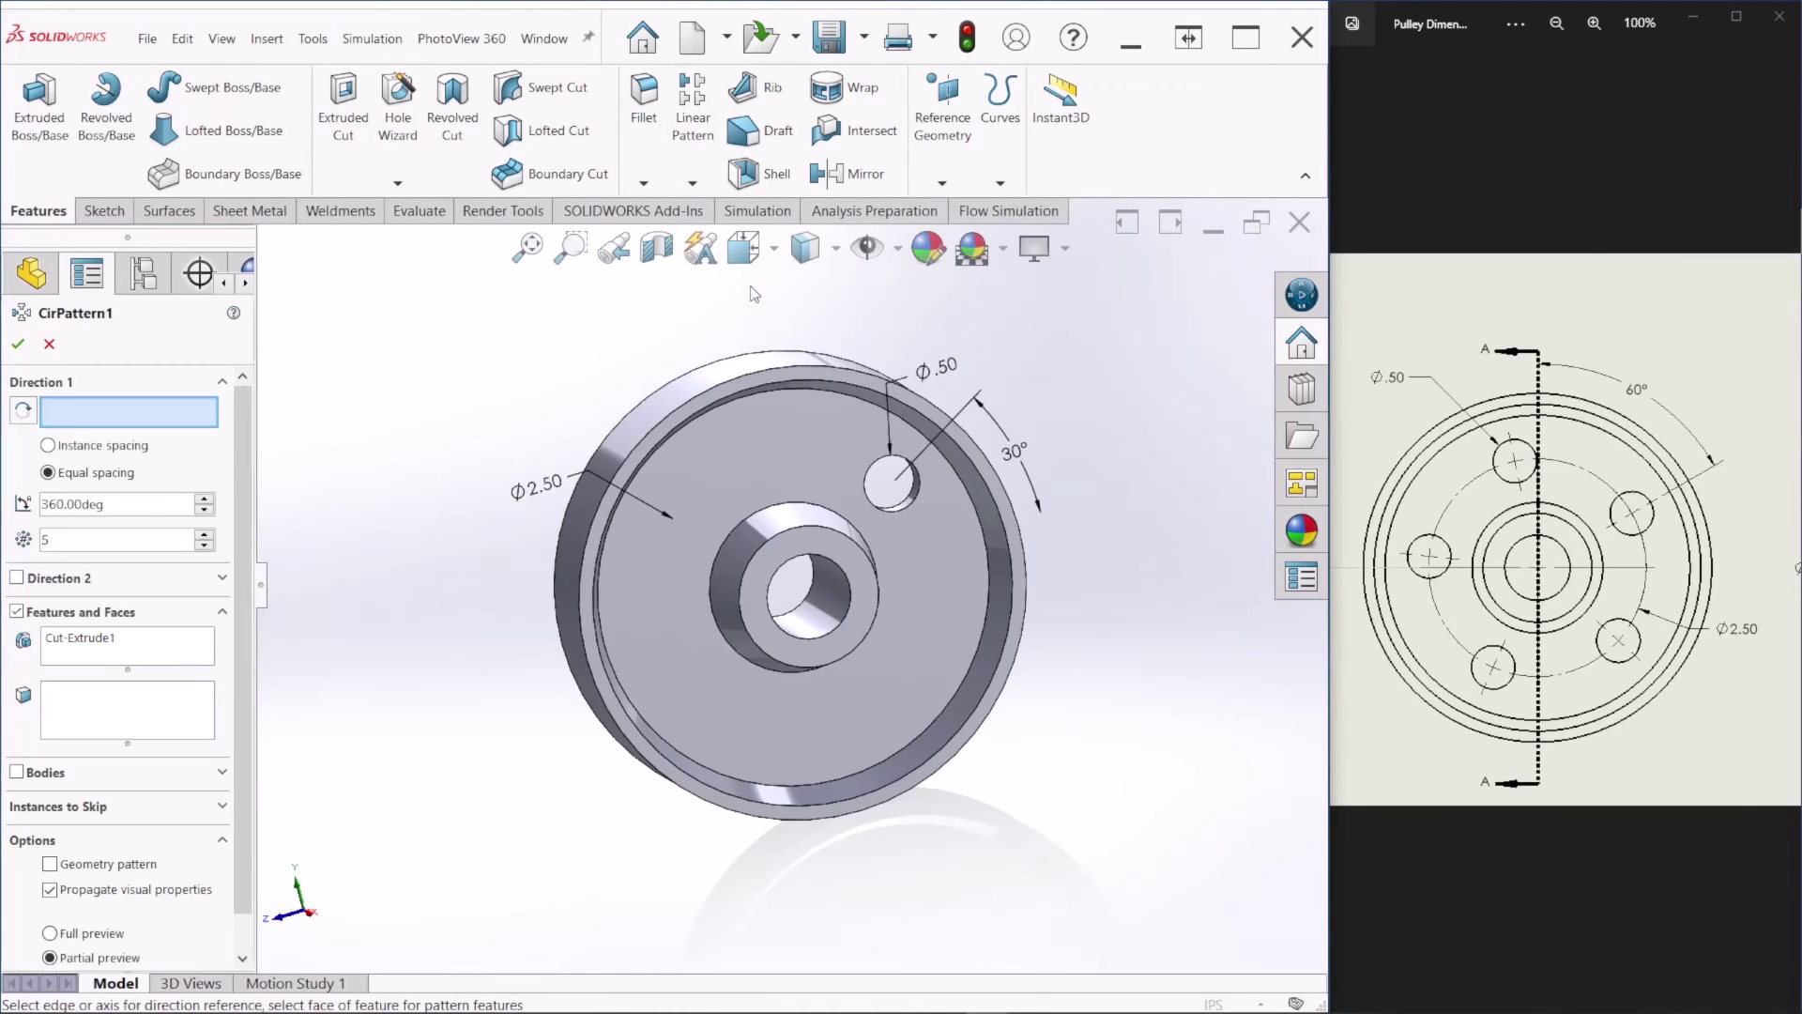
middle_click_drag(869, 622, 846, 507)
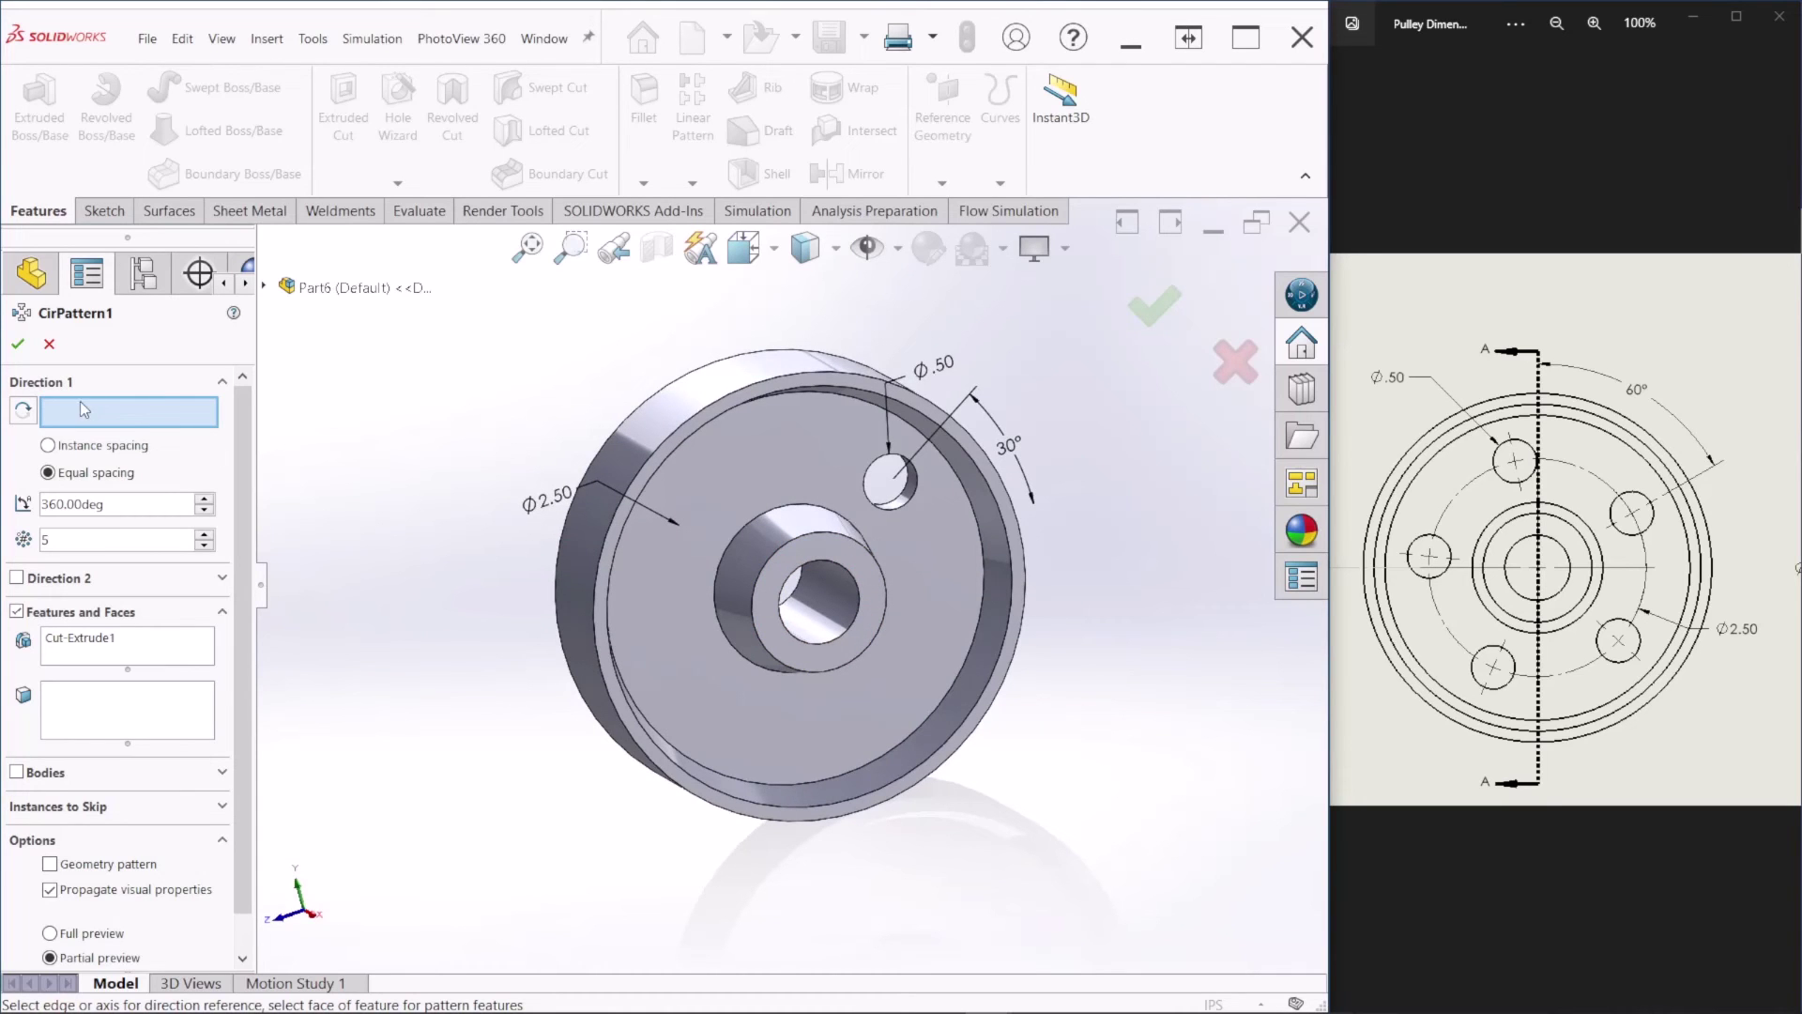
middle_click_drag(742, 714, 729, 660)
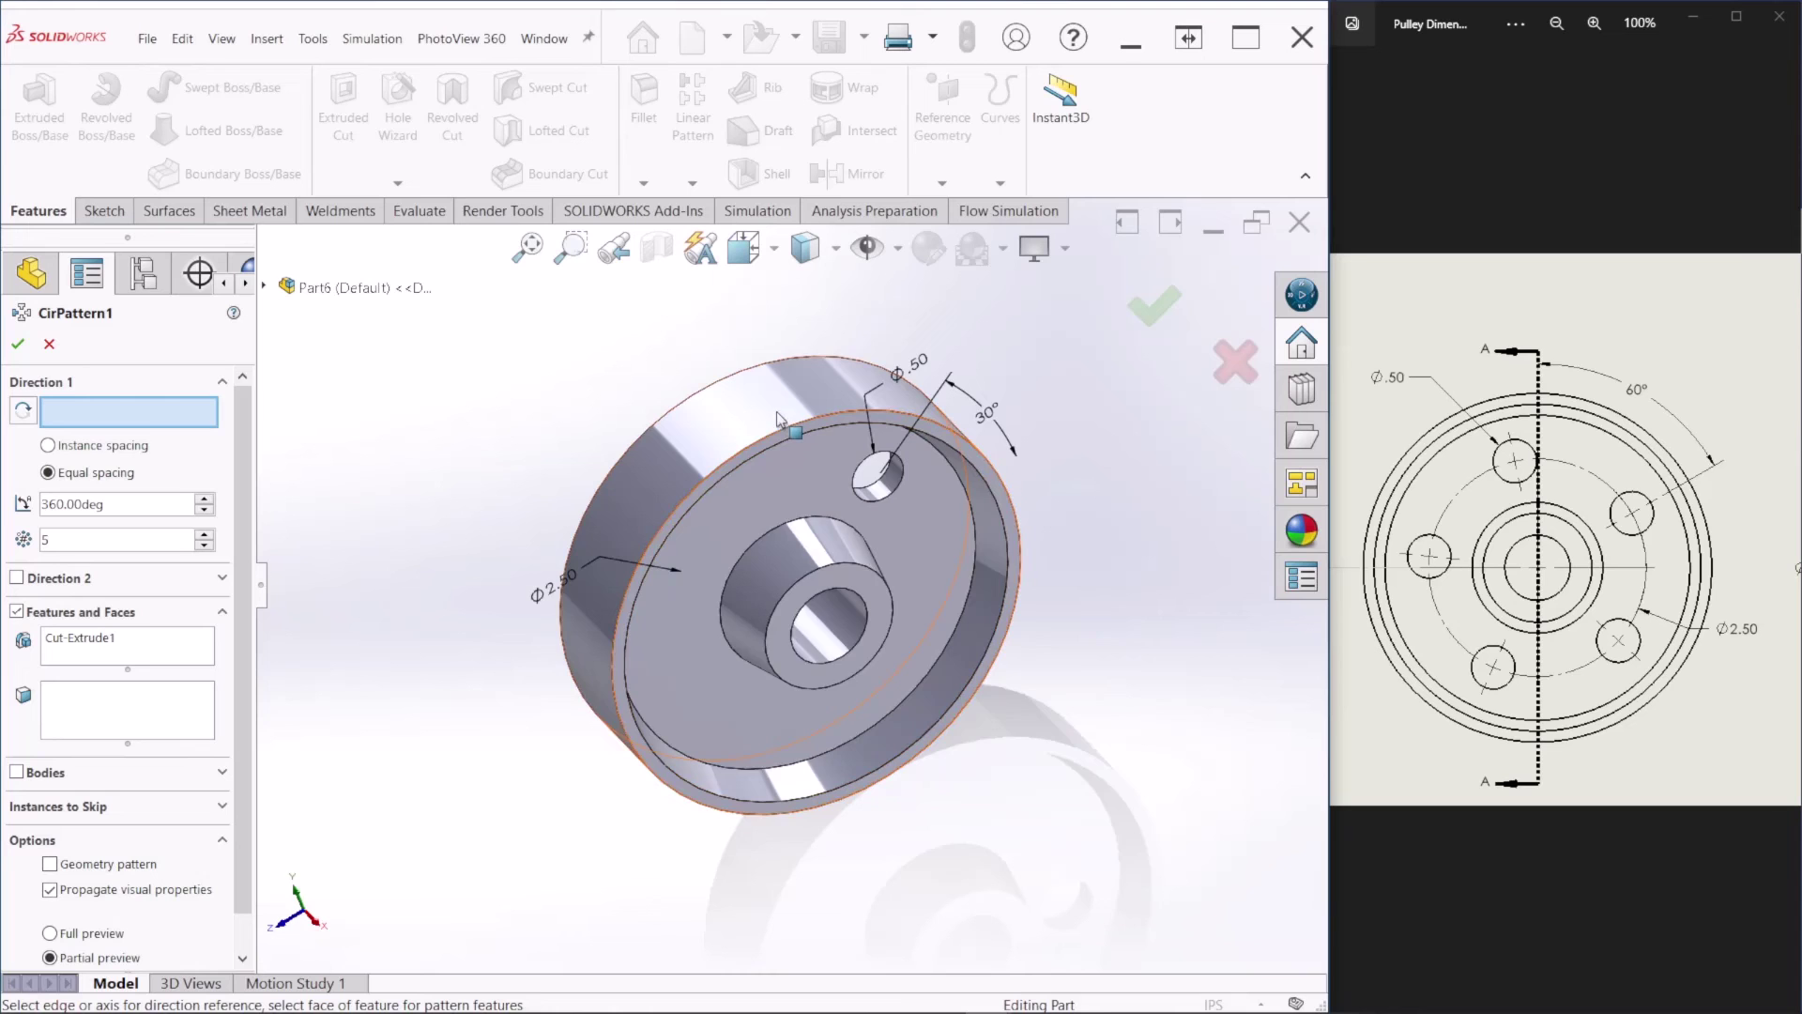
mouse_move(807, 592)
middle_mouse_down()
mouse_move(813, 648)
mouse_move(813, 582)
mouse_move(813, 605)
middle_mouse_up()
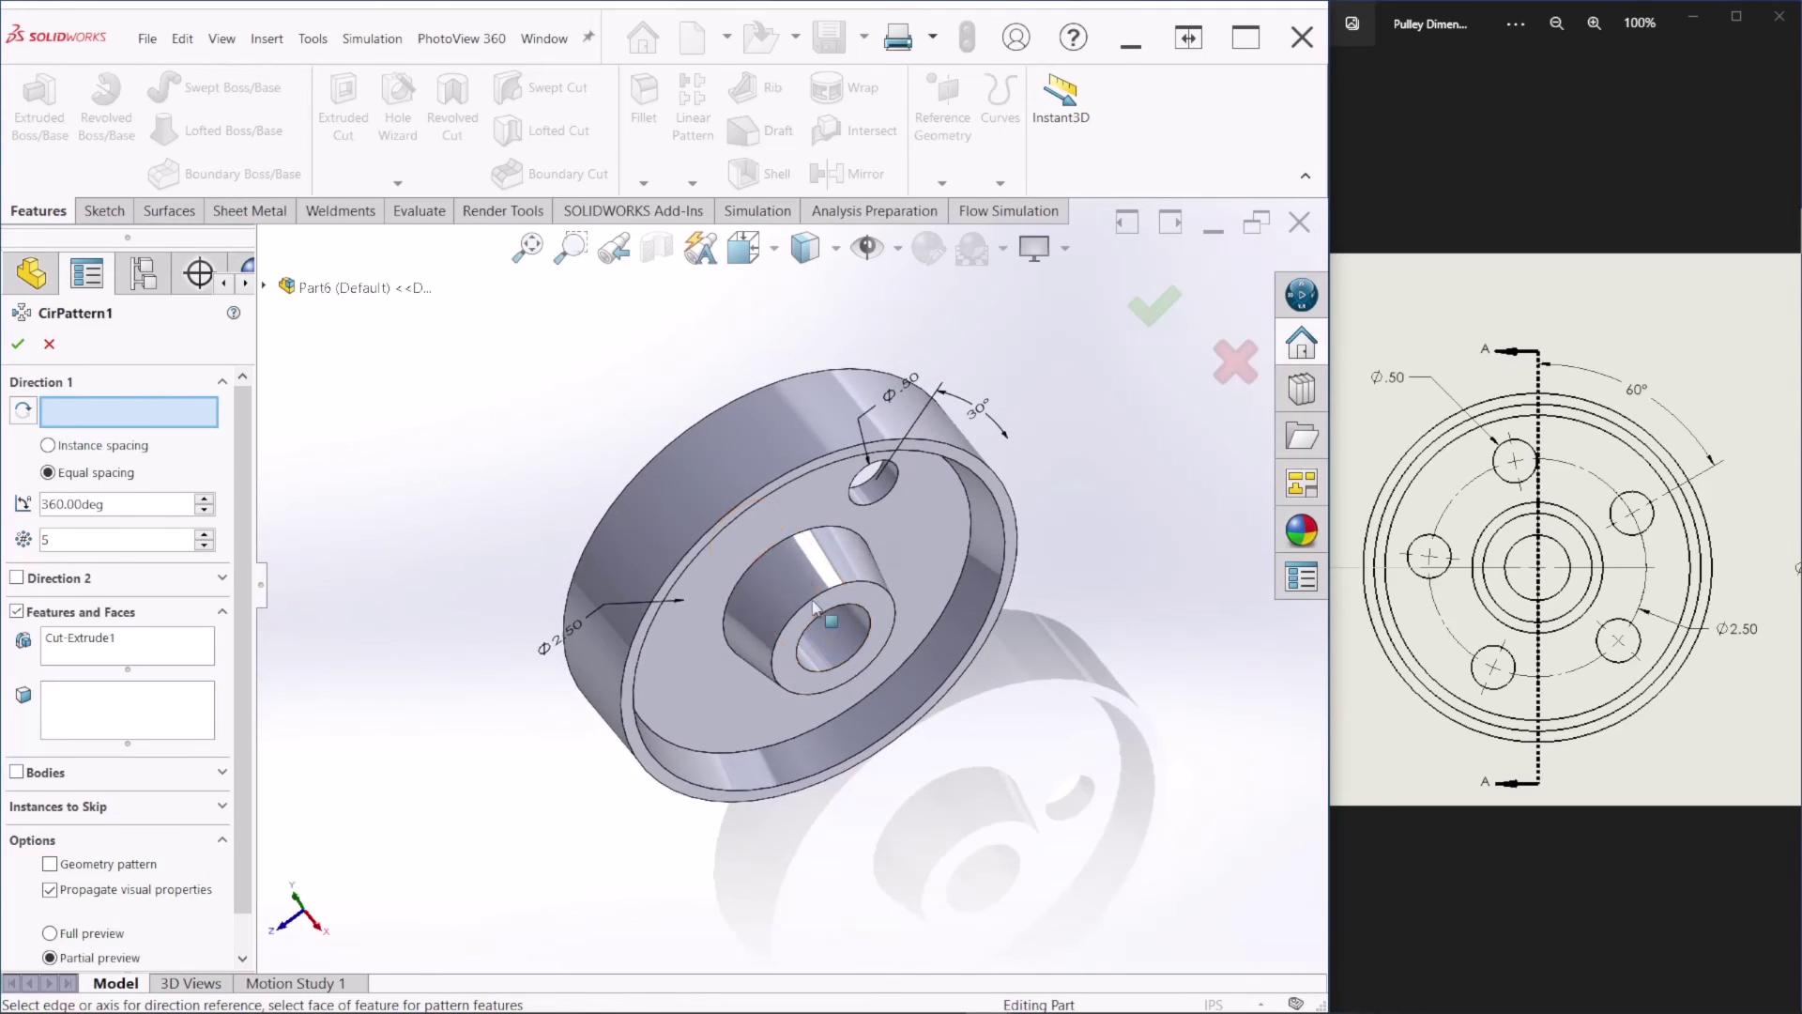
left_click(779, 435)
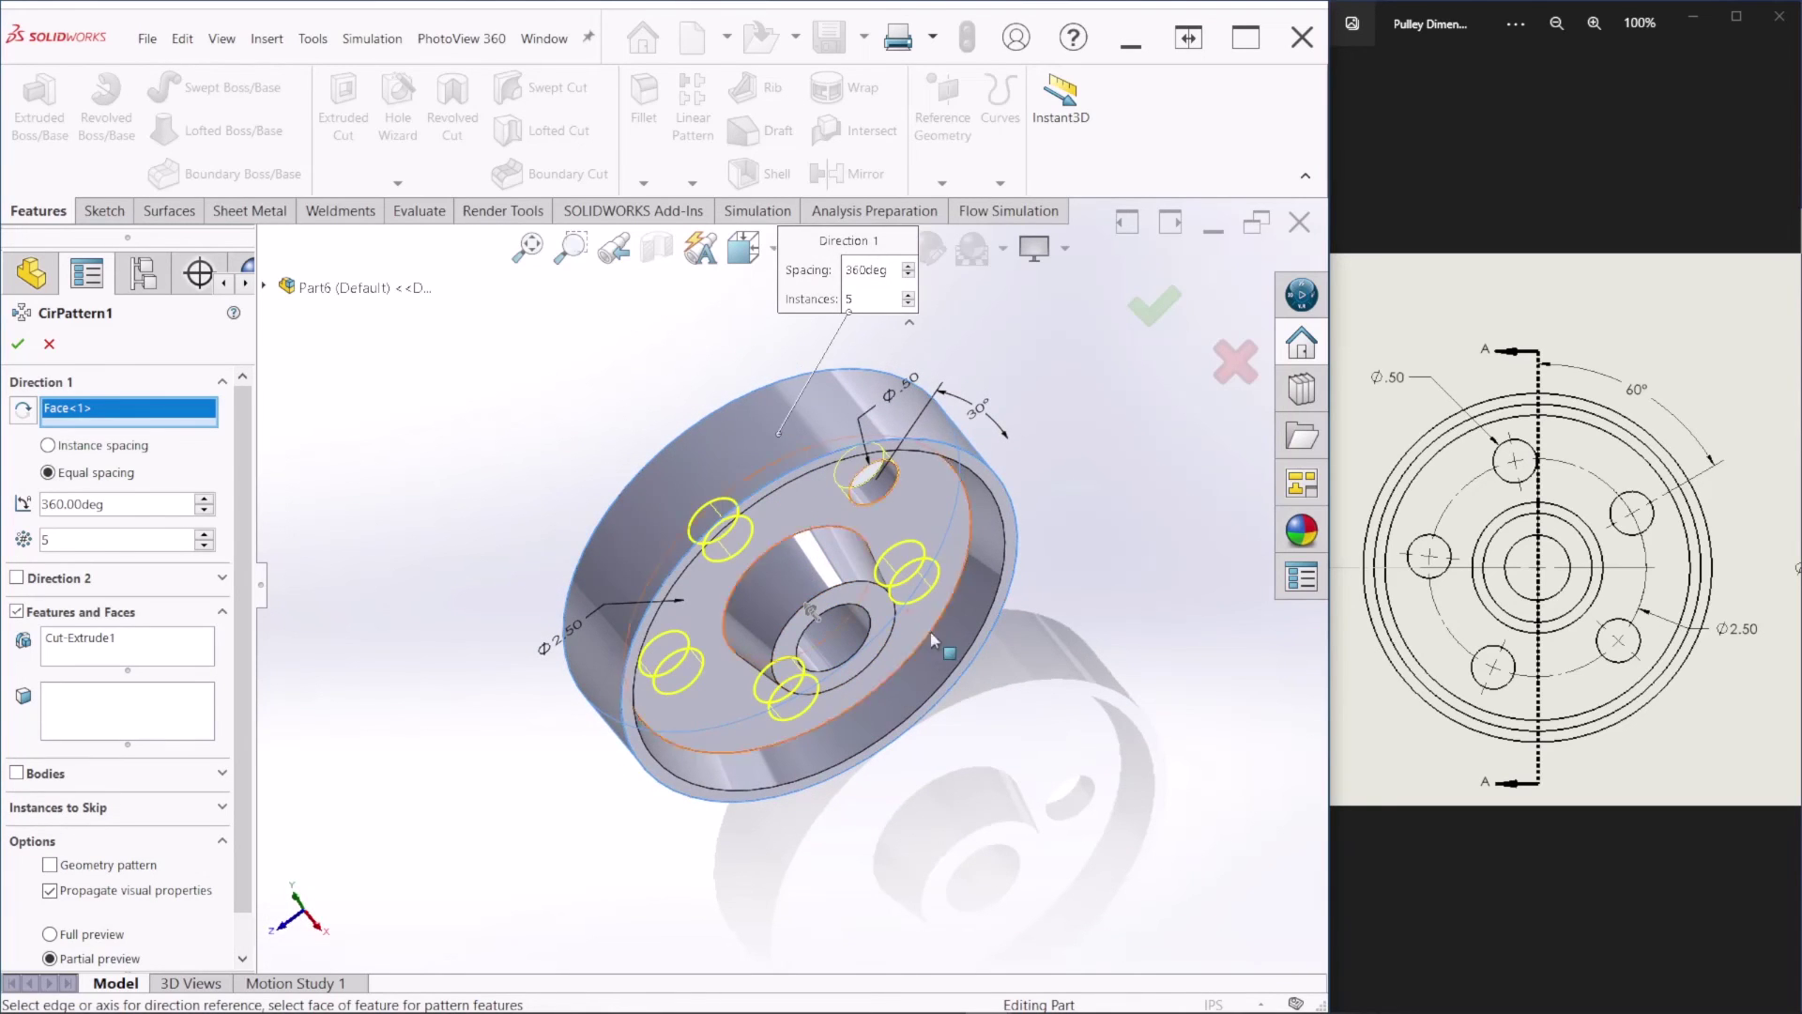
key("ctrl+4")
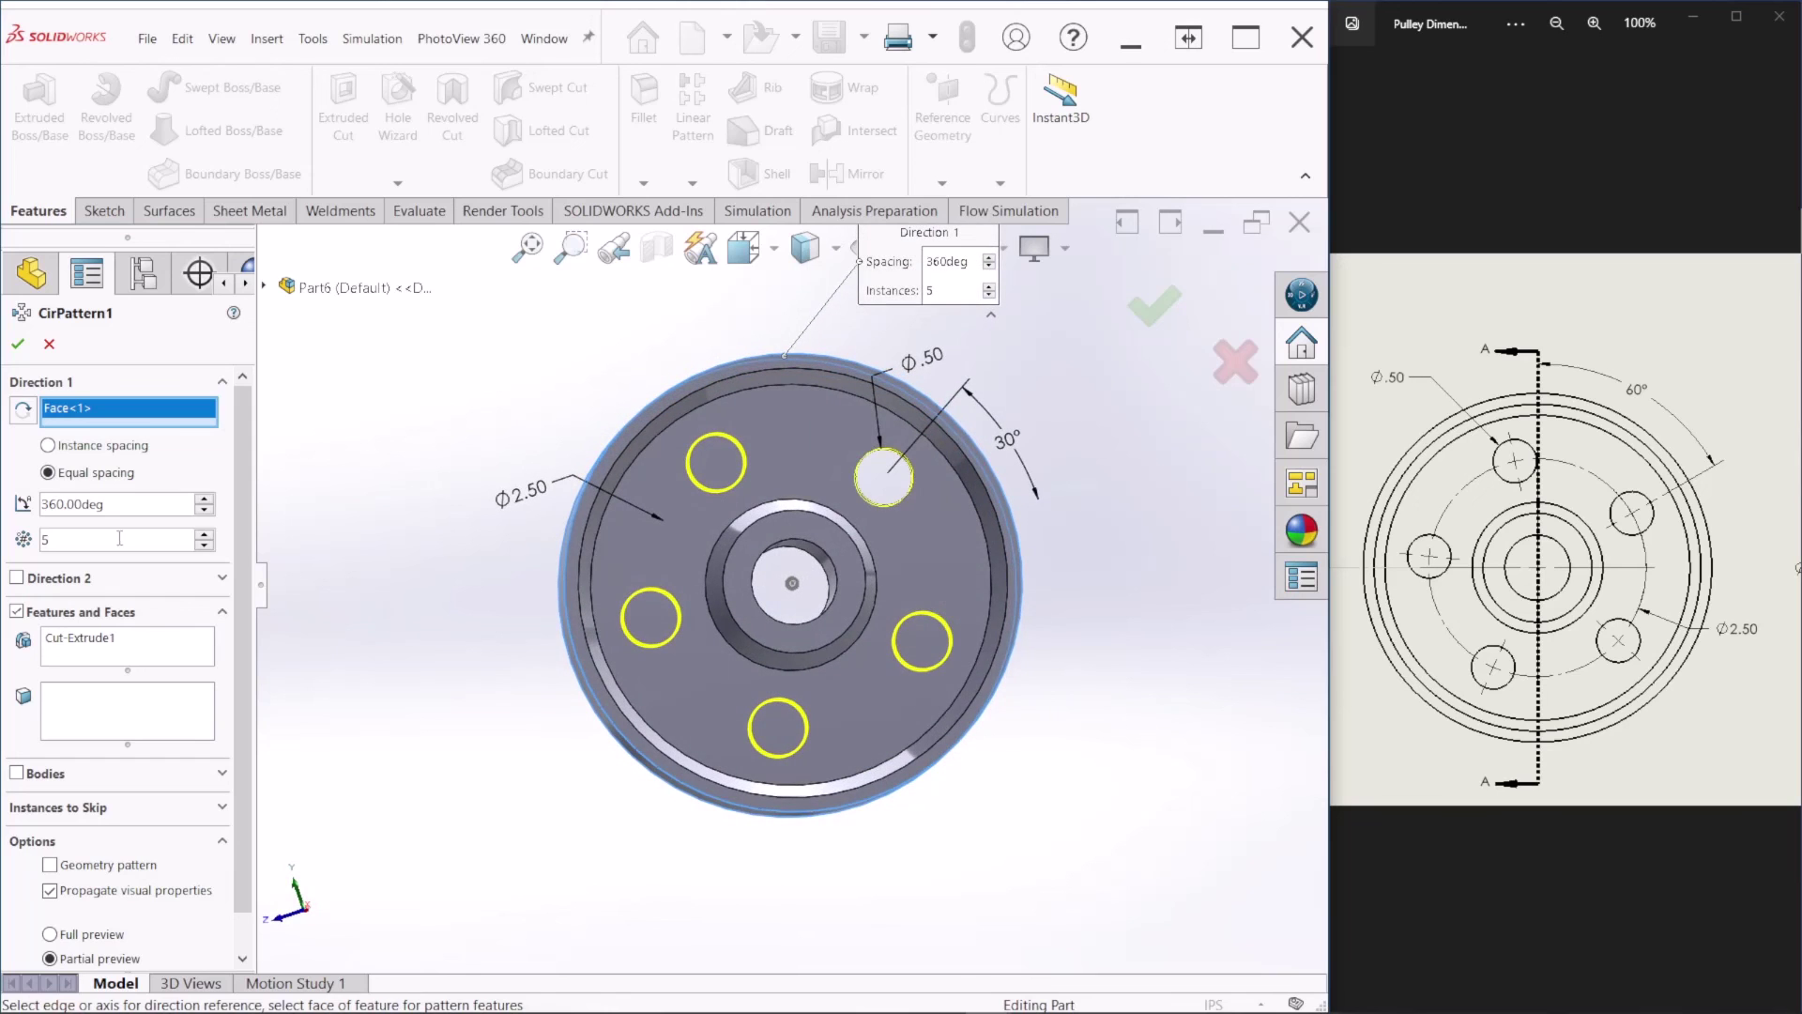
middle_click_drag(709, 521, 963, 542)
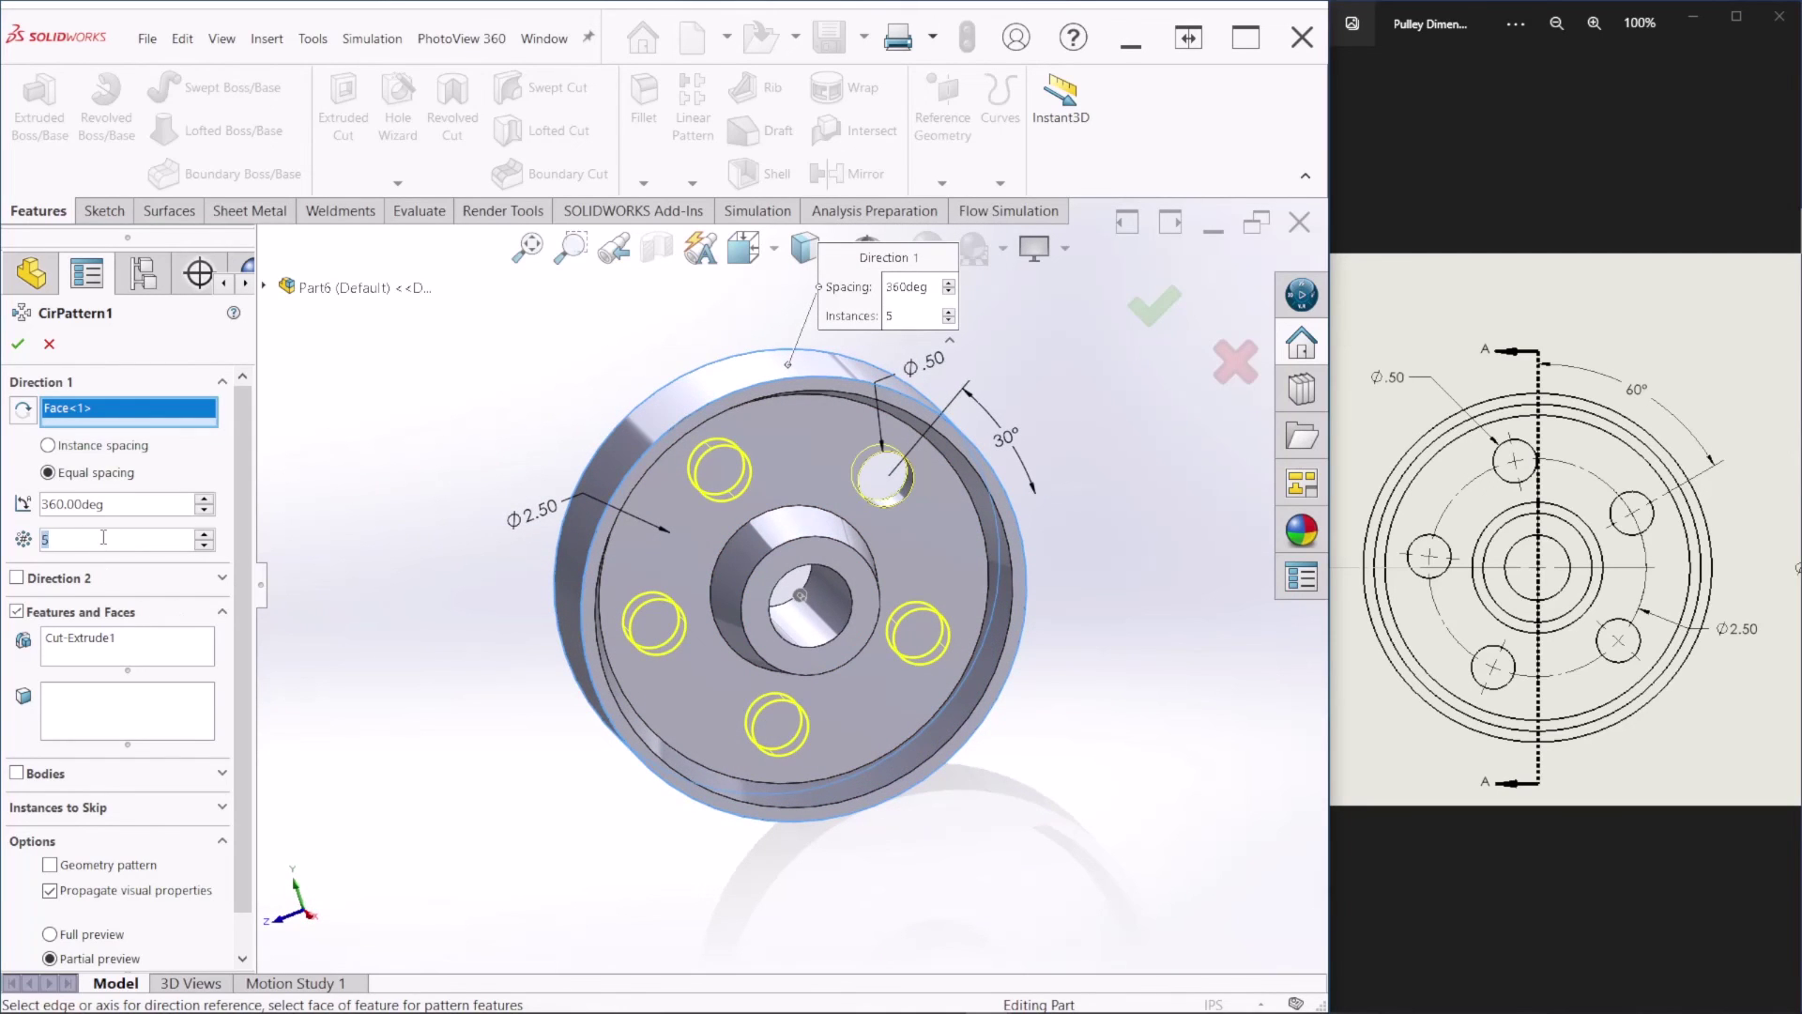
Step: Set the pattern to 5 instances over 360° and accept CirPattern1
type("4")
key("Return")
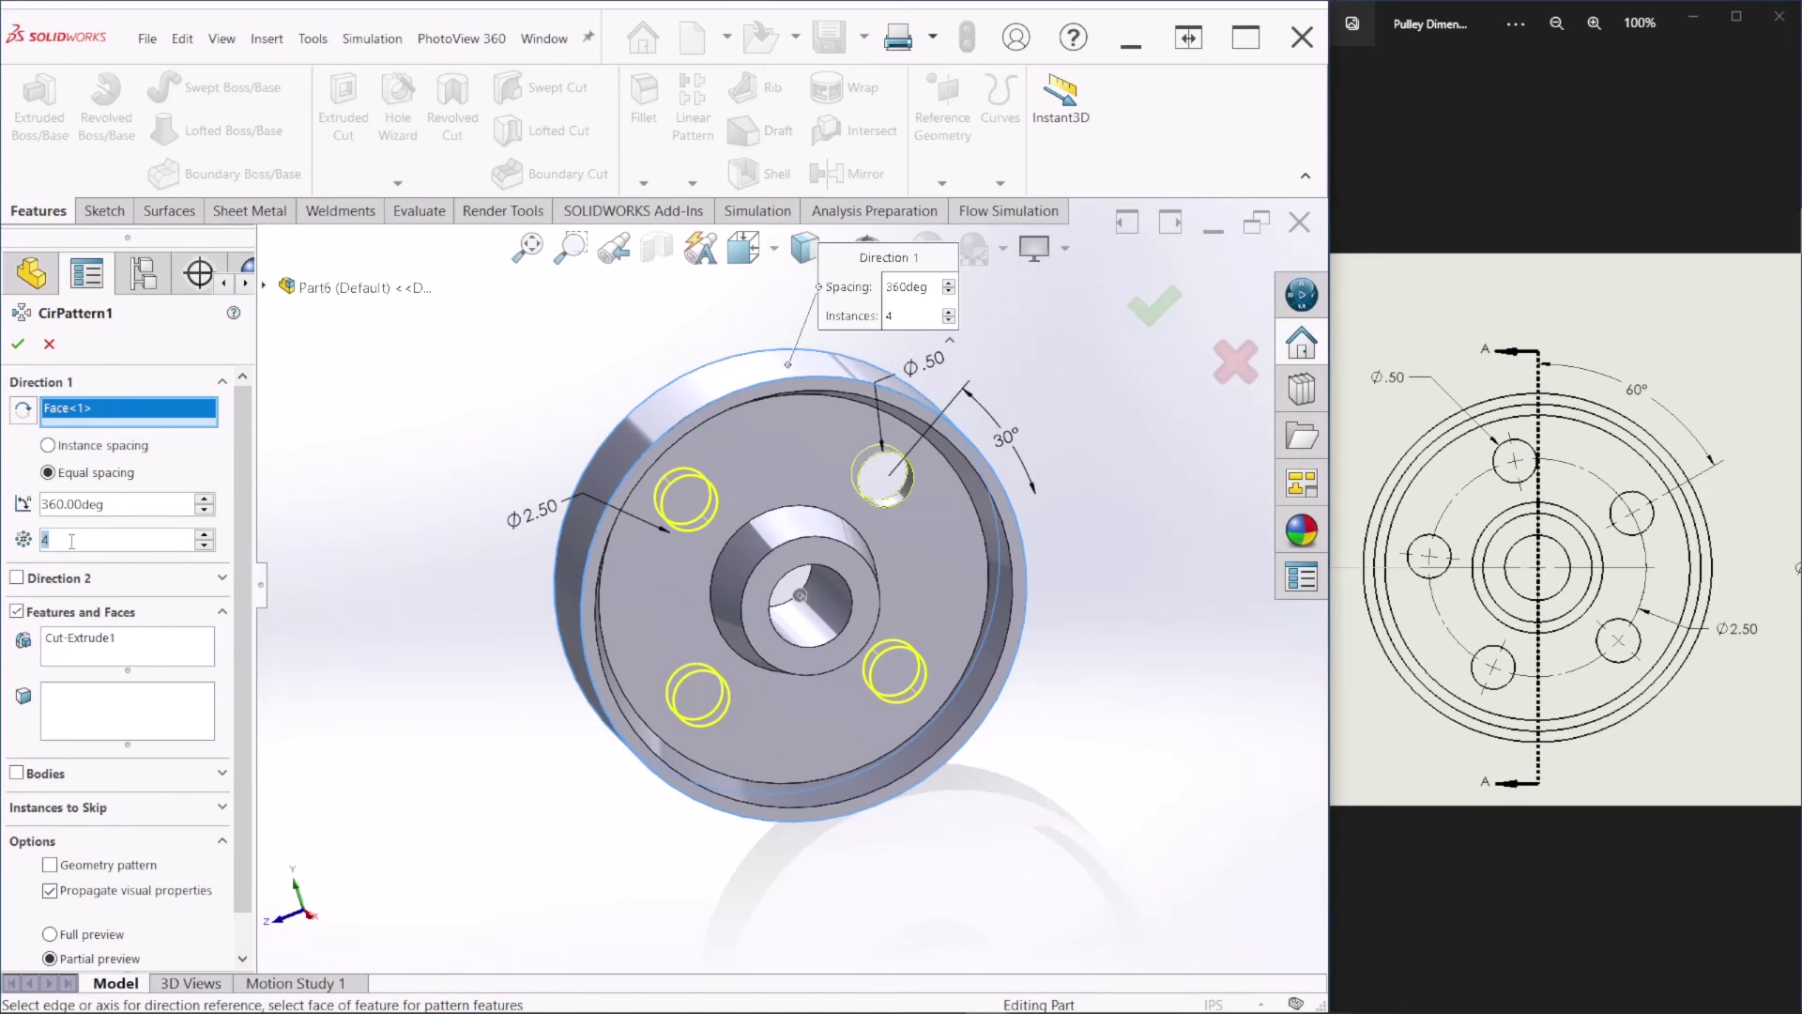
type("5")
key("Return")
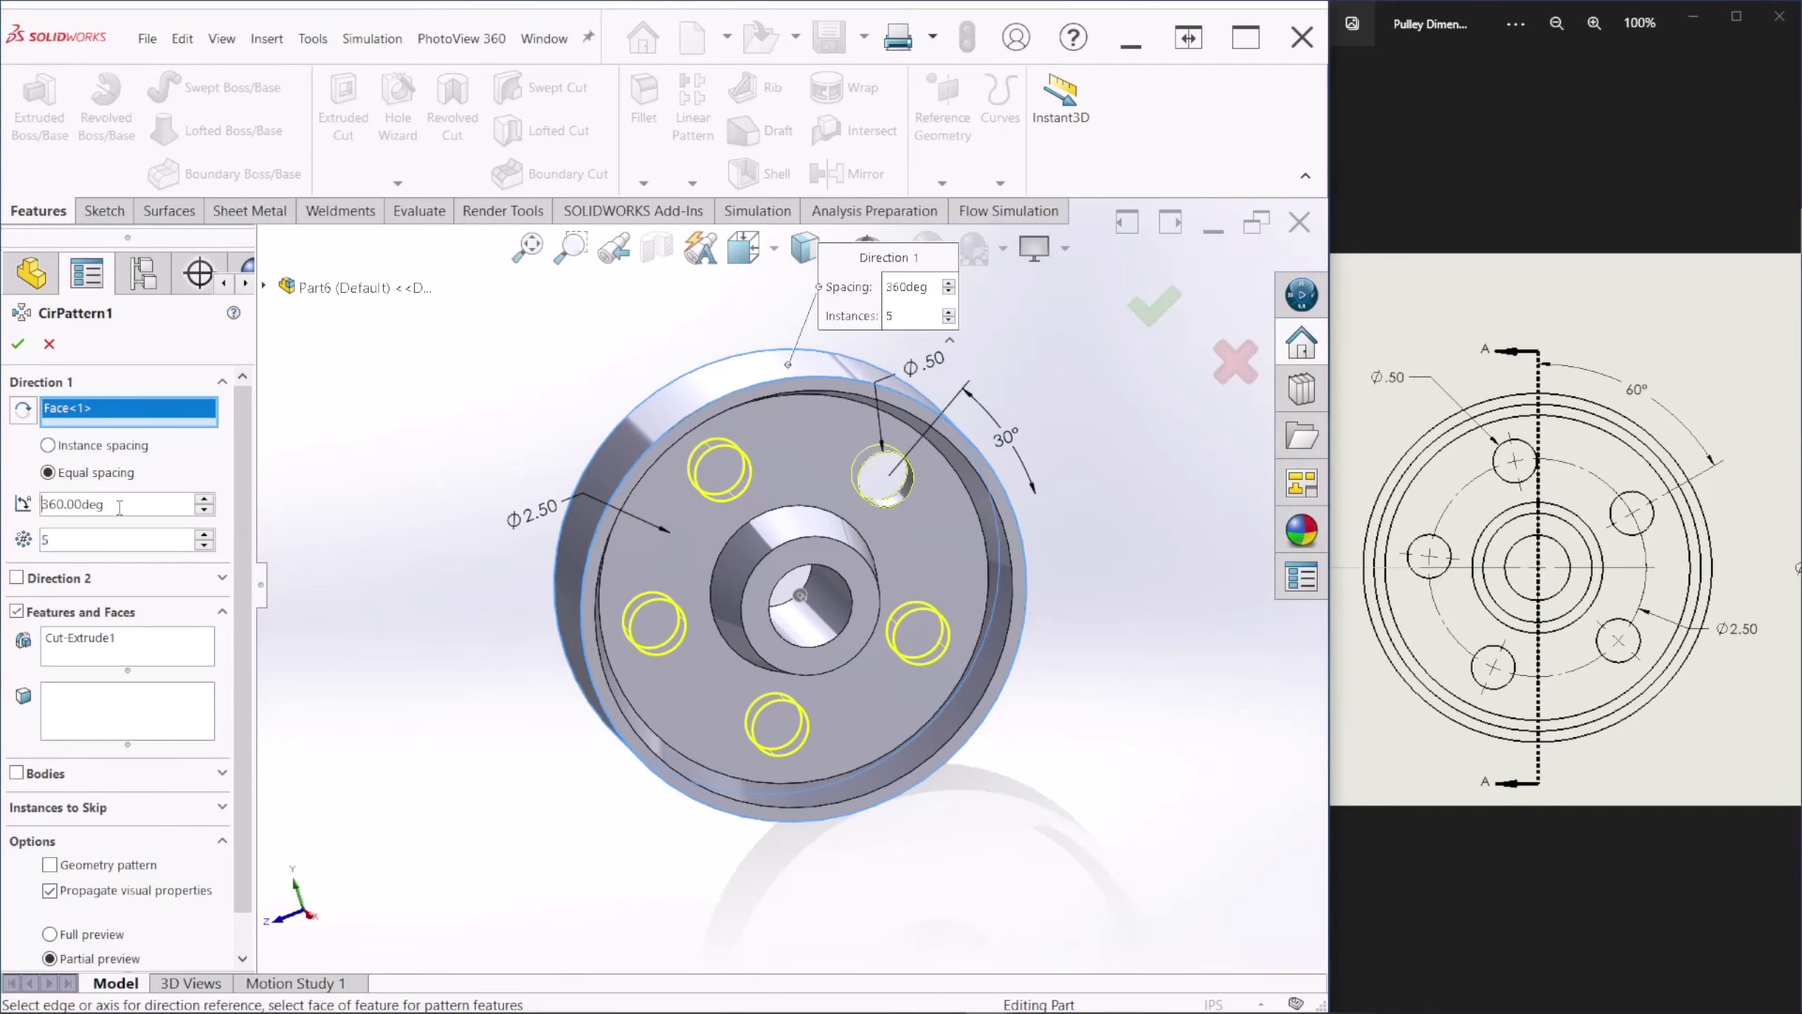
double_click(120, 507)
type("180")
key("Return")
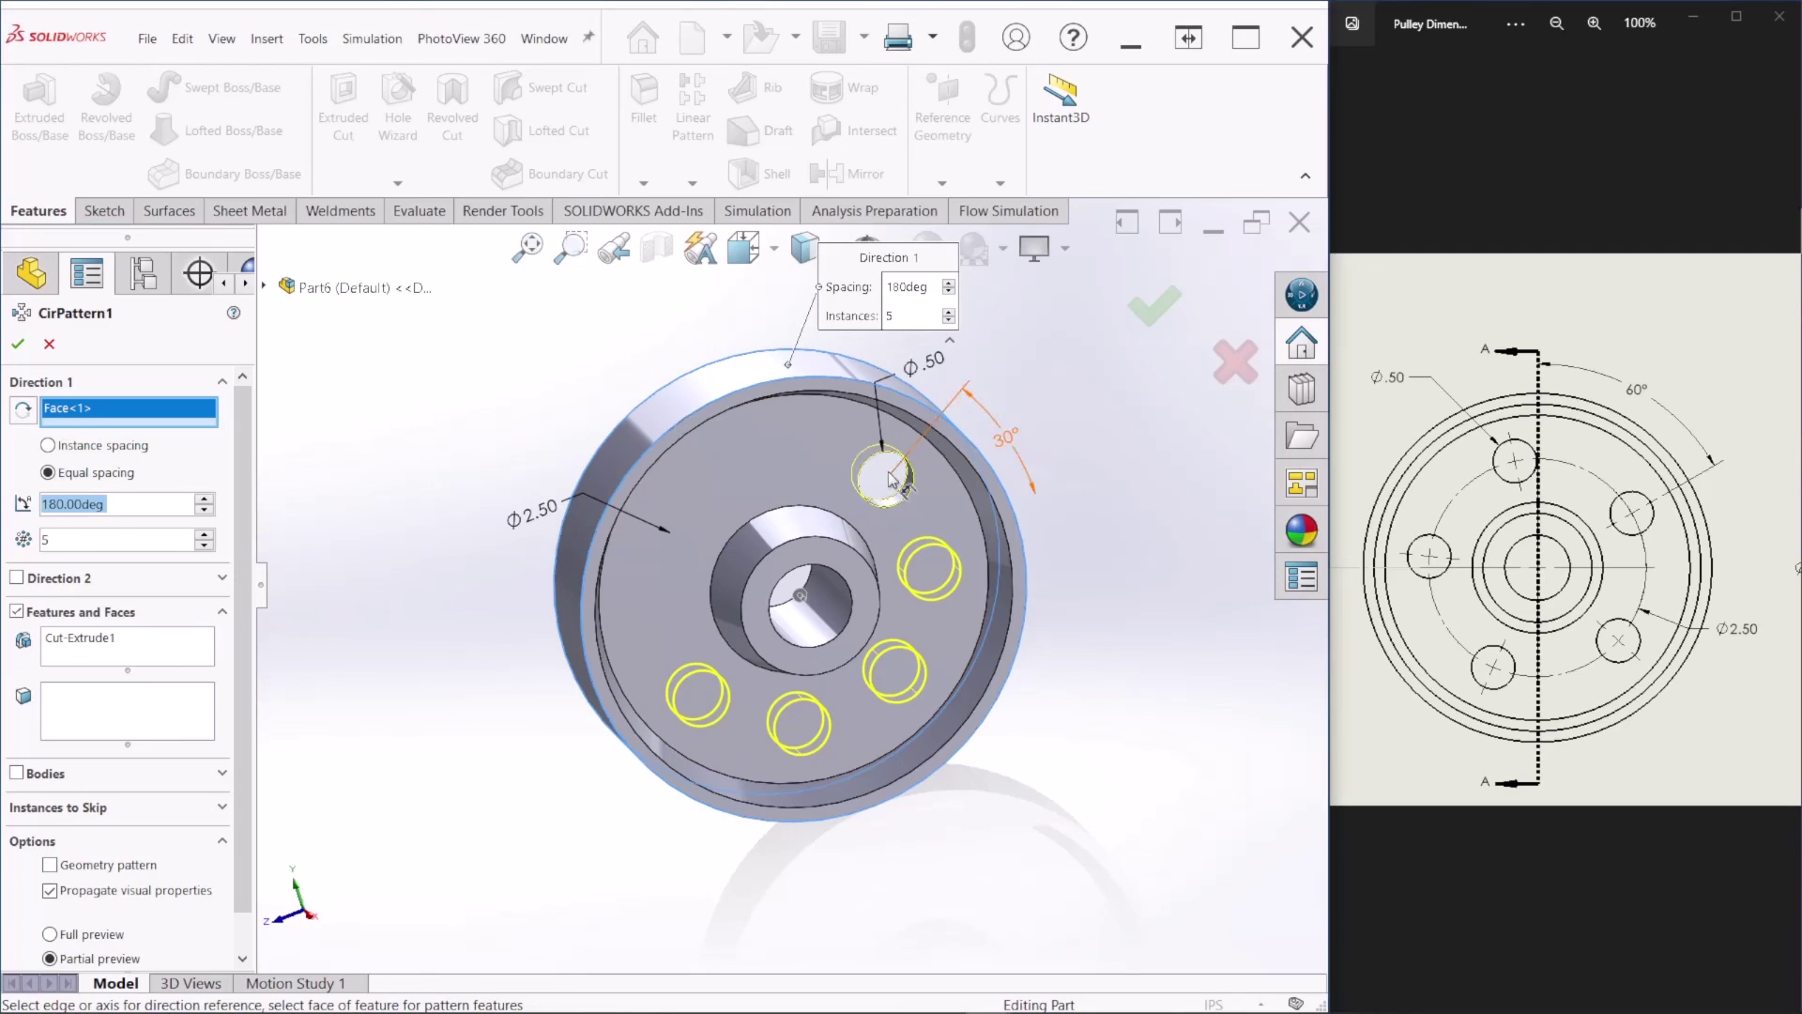
double_click(129, 503)
type("360")
key("Return")
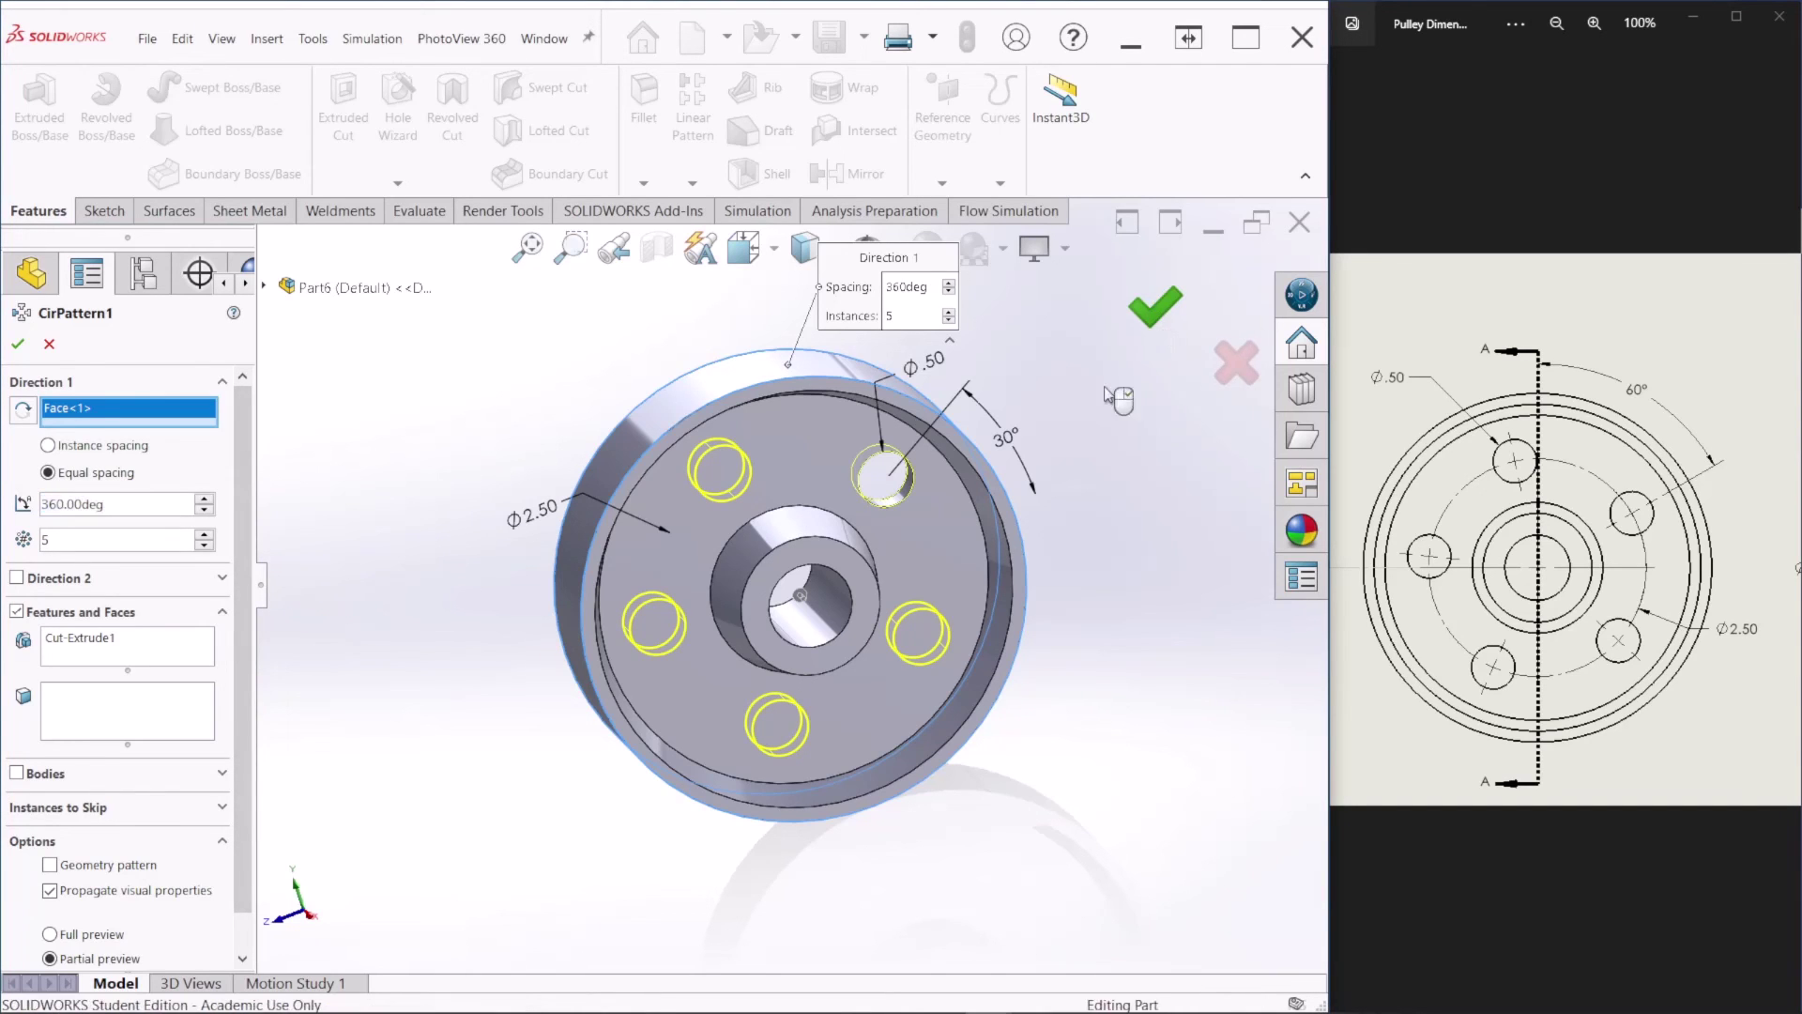
left_click(1164, 316)
key("ctrl+7")
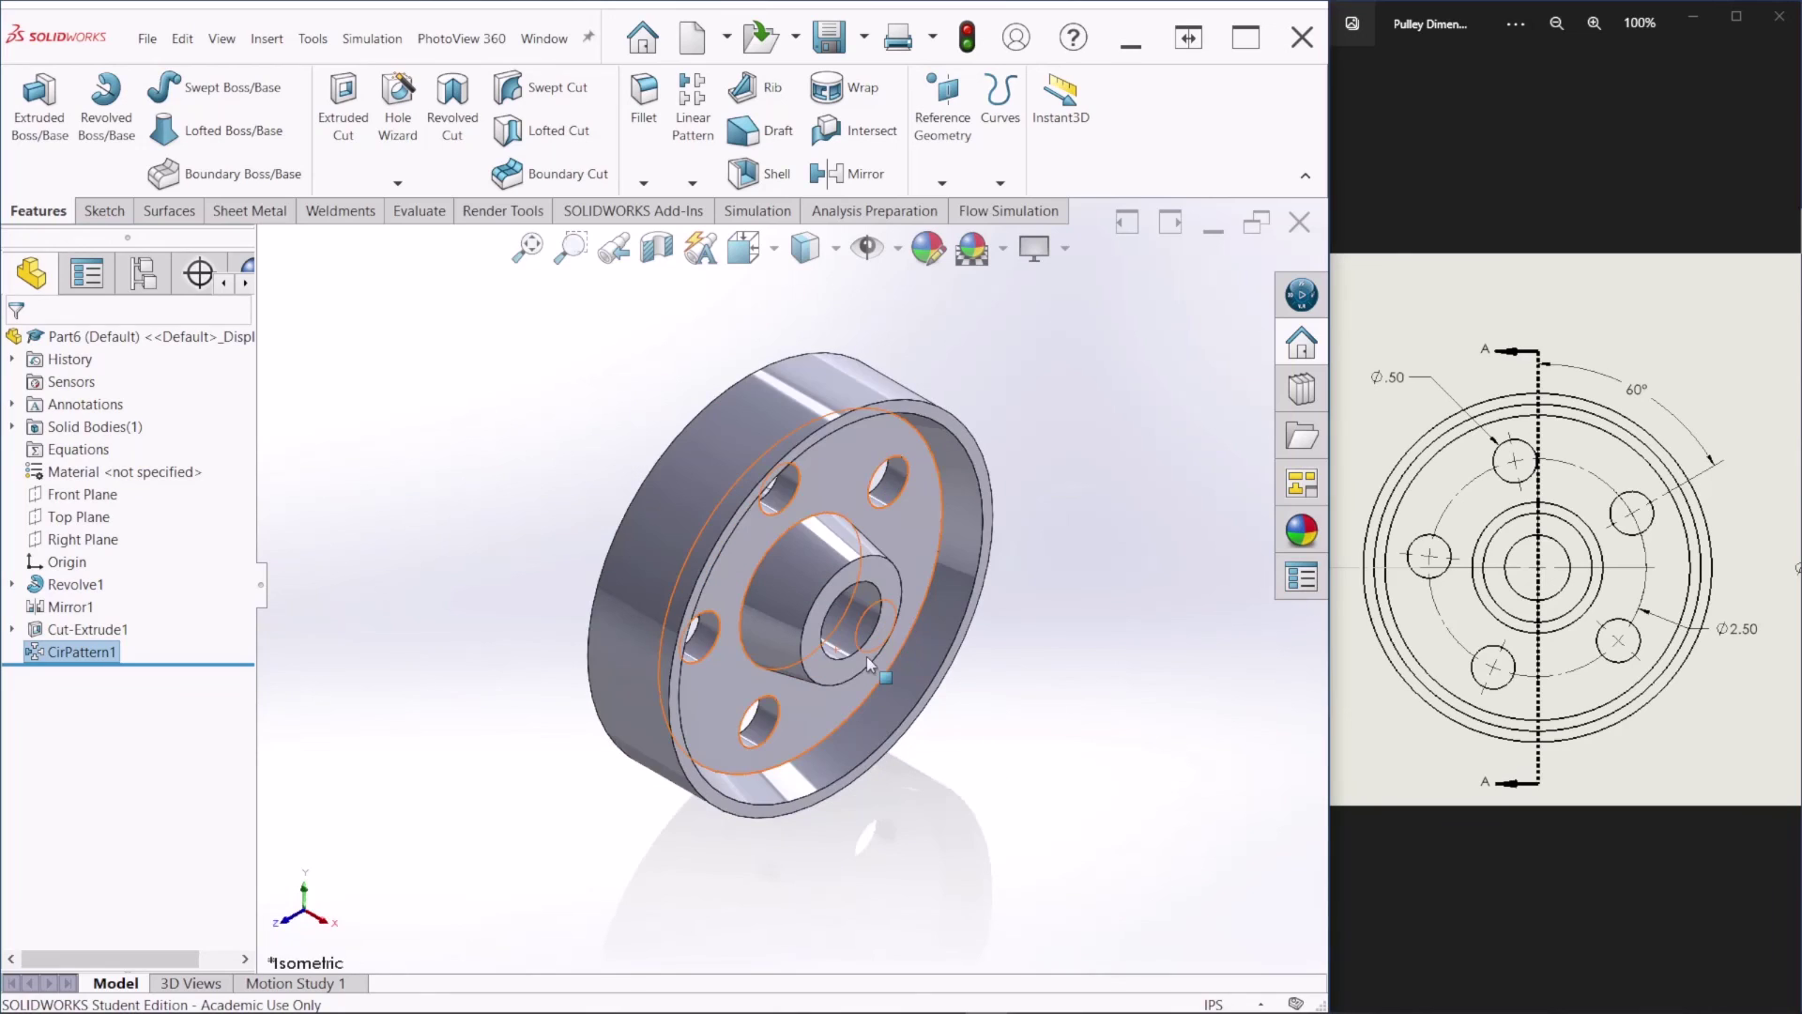